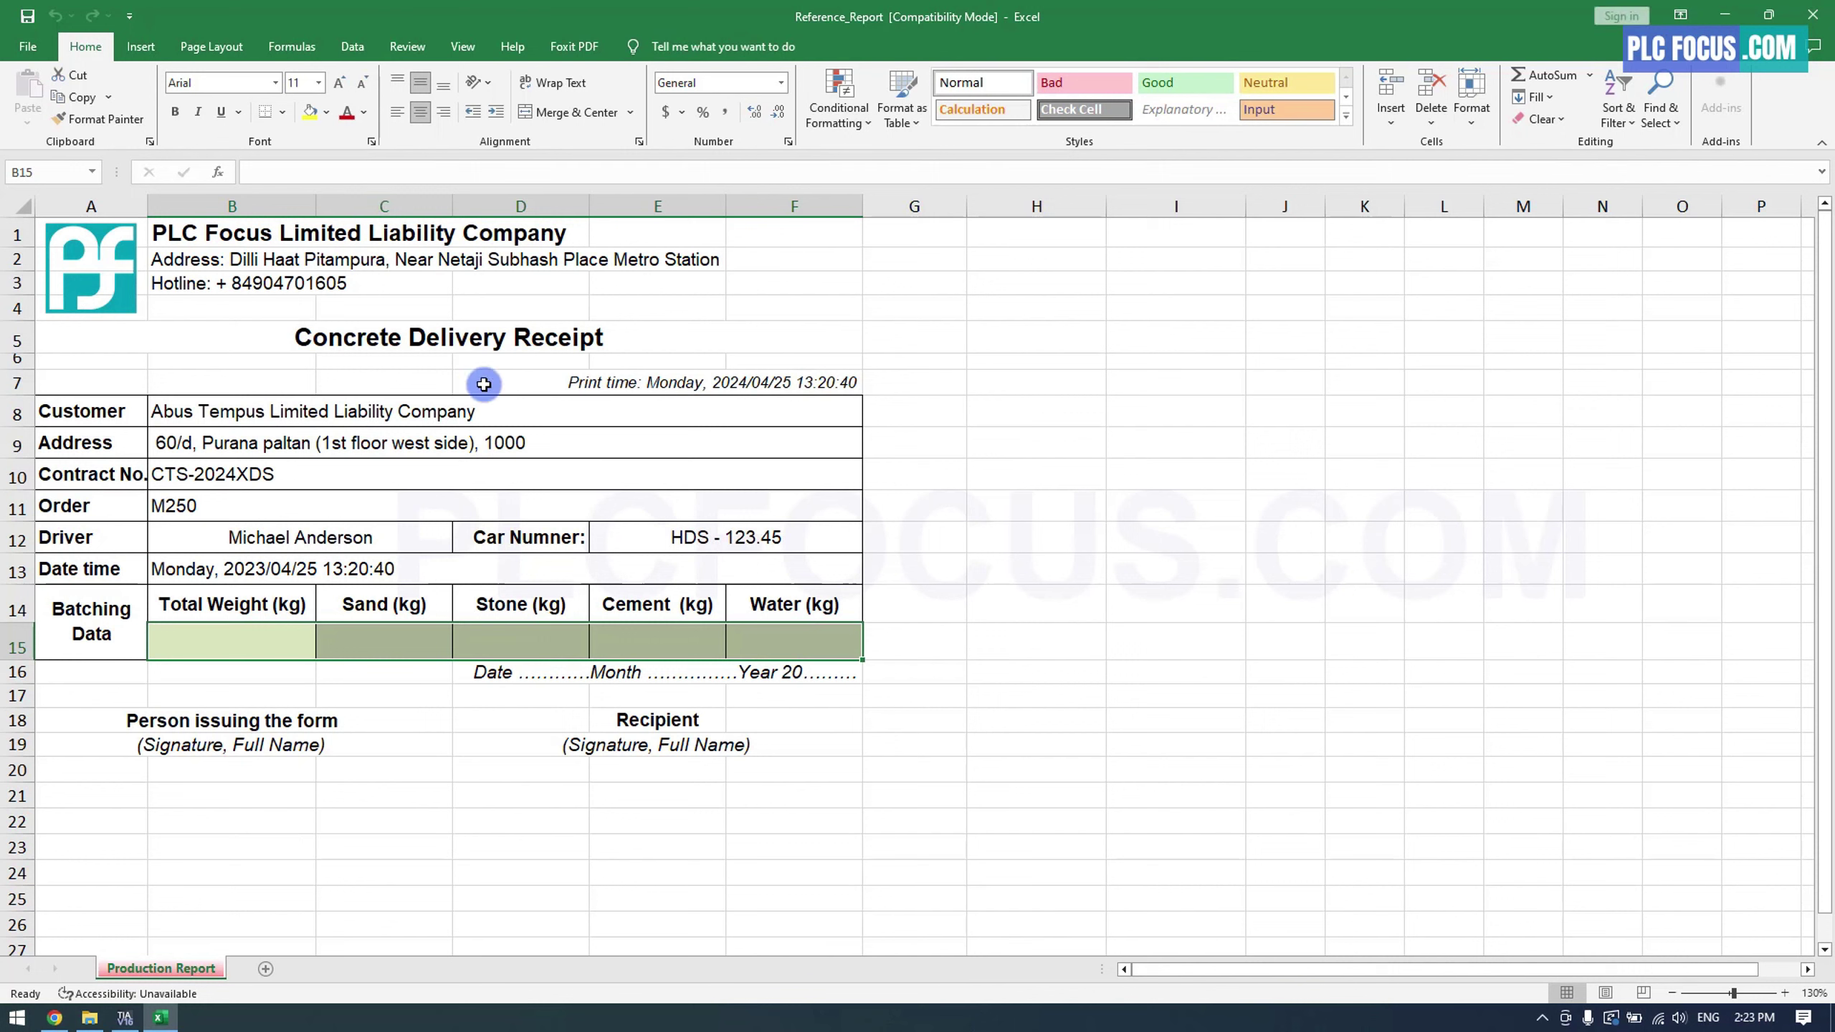
Save Reference_Report as Excel 97-2003 (.xls), overwrite the old copy, and locate it in Downloads
click(508, 412)
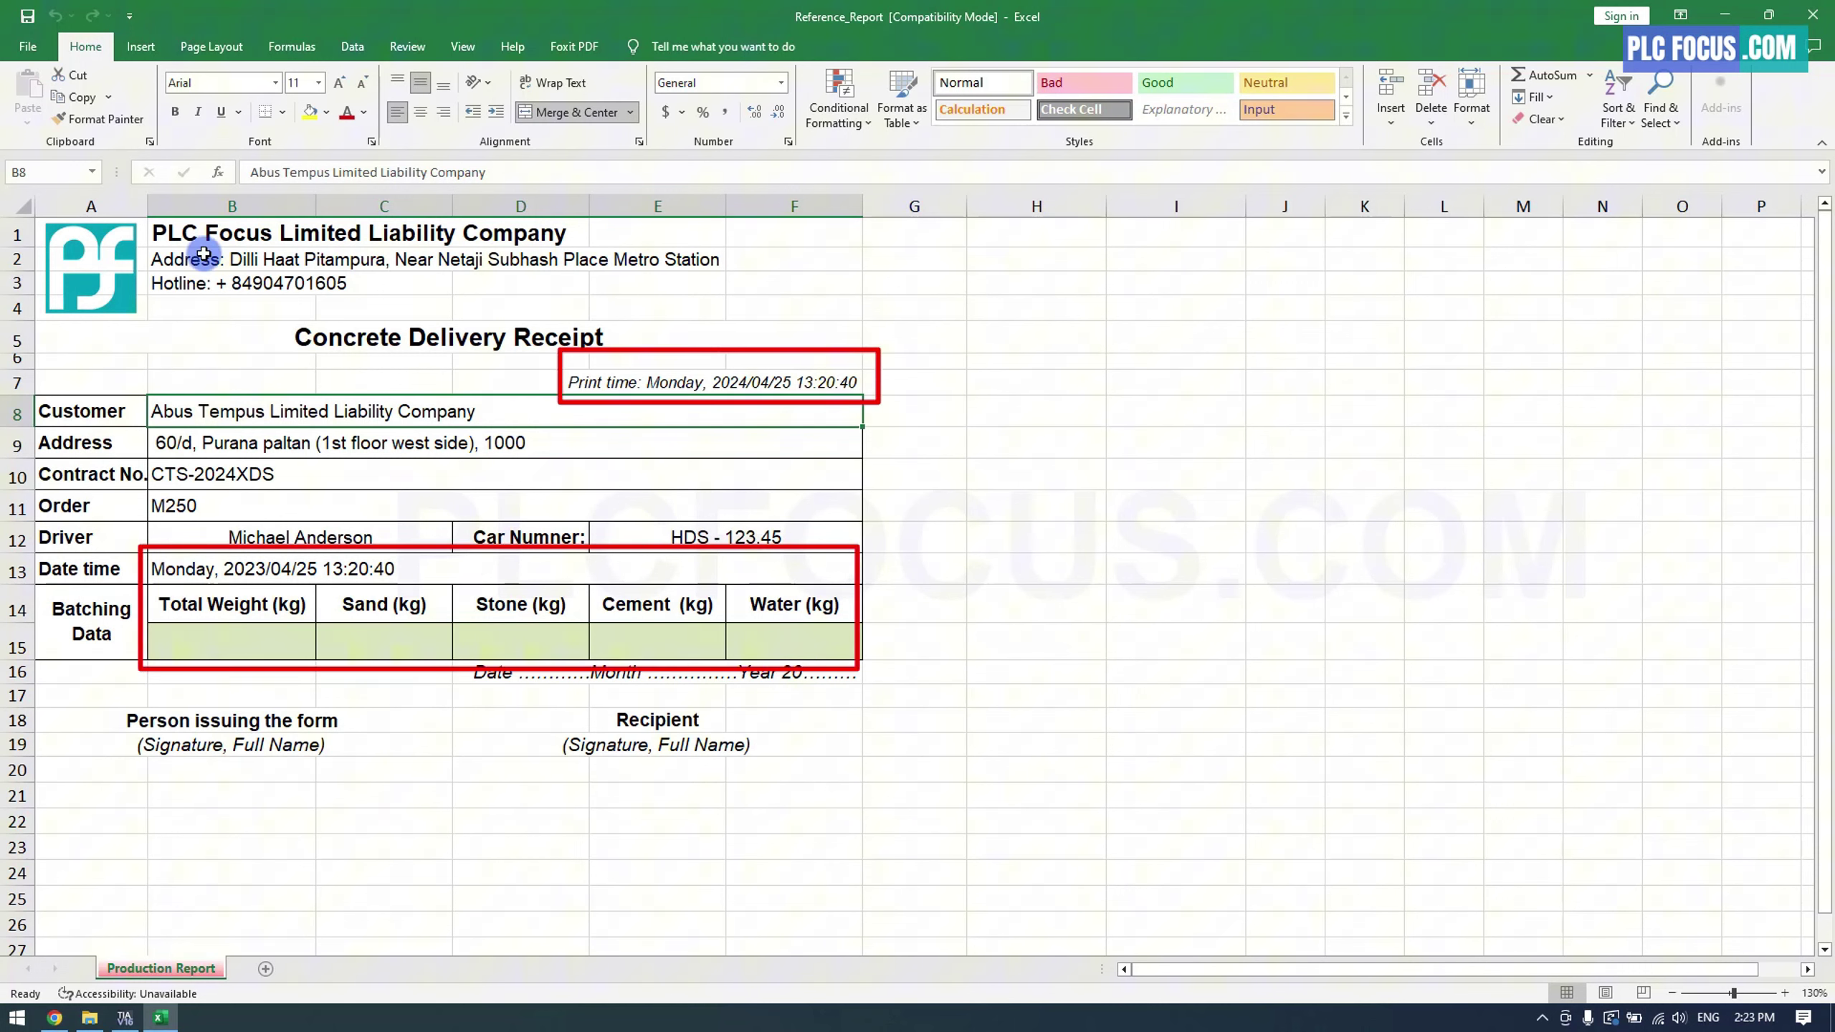
click(27, 46)
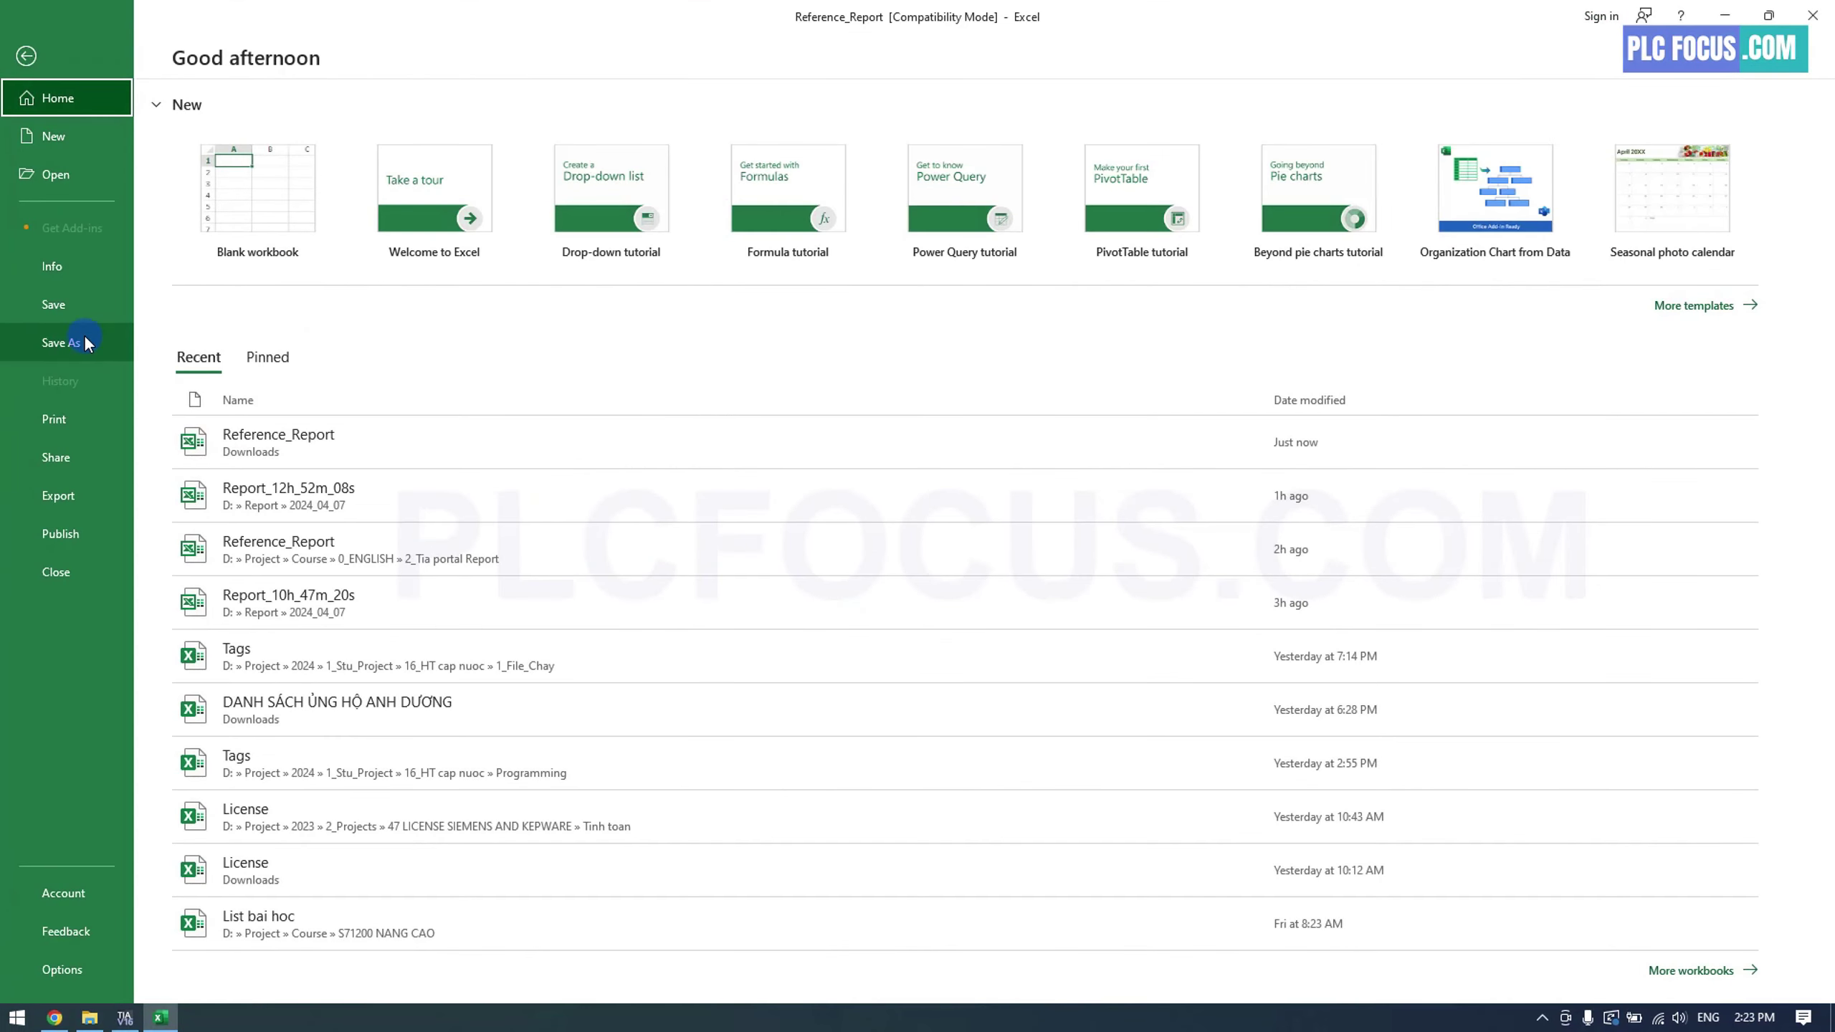
click(61, 342)
click(255, 335)
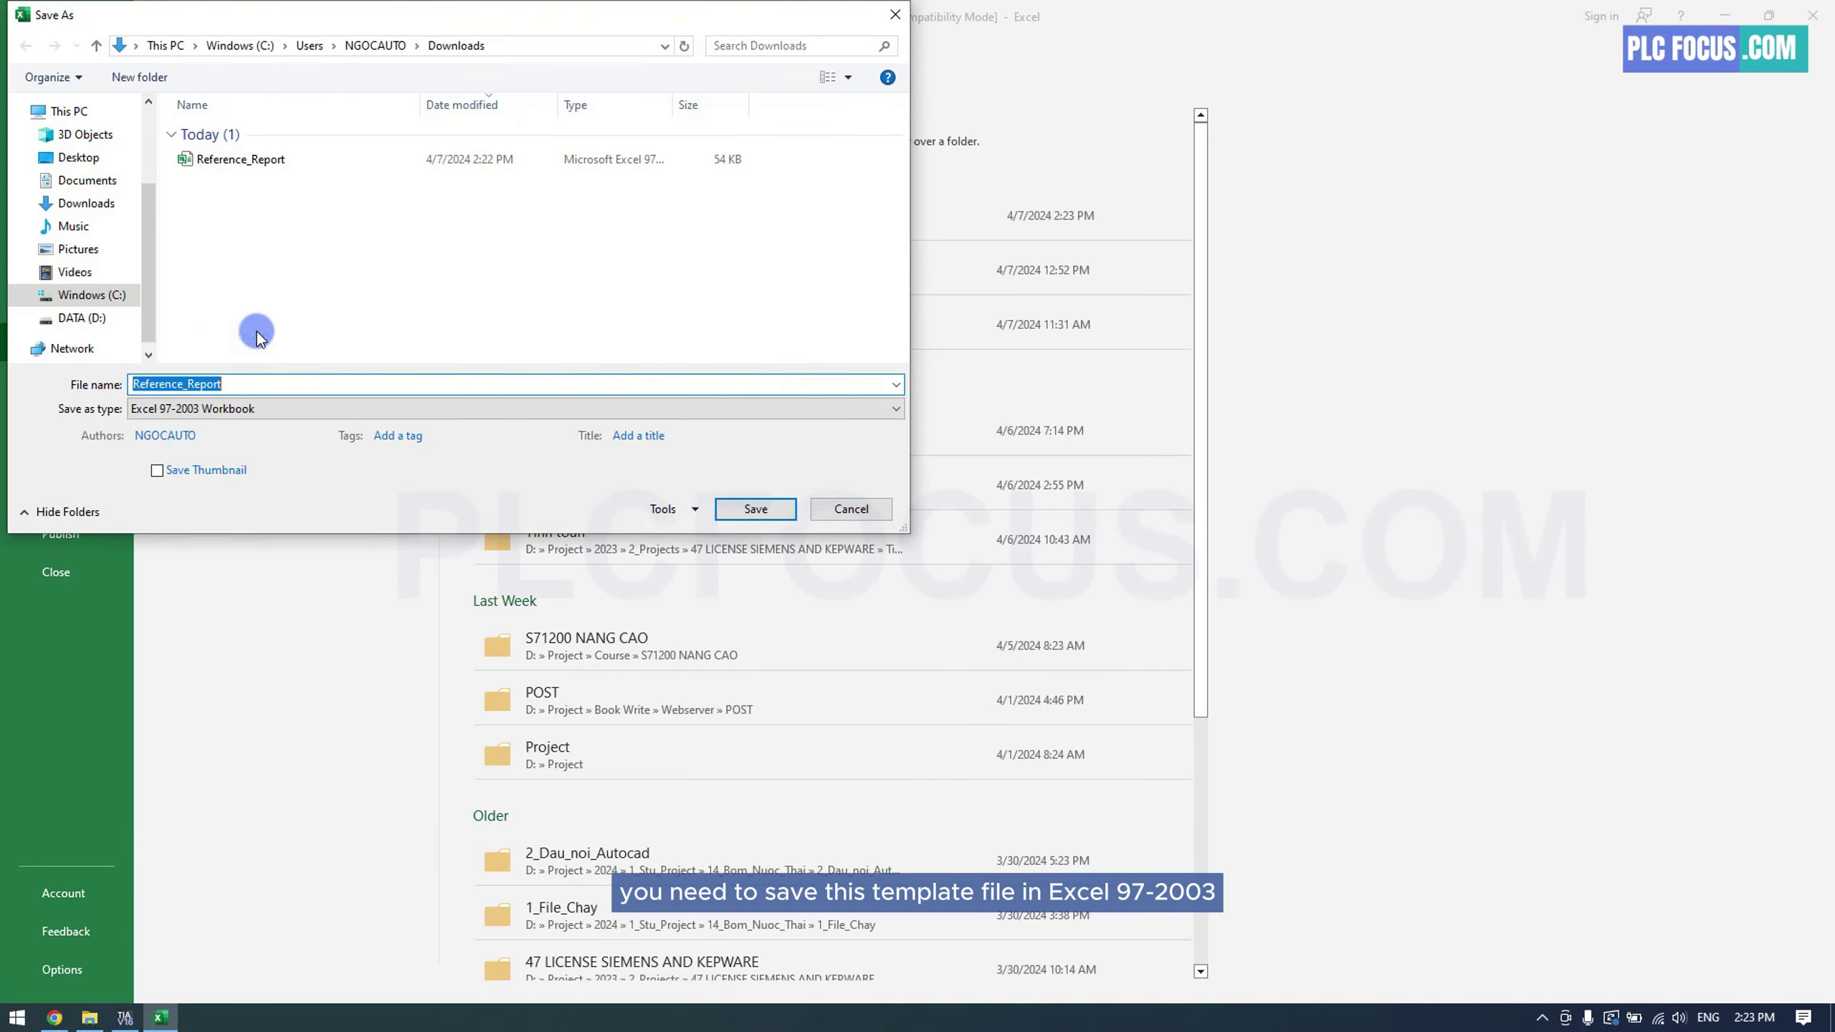
click(246, 408)
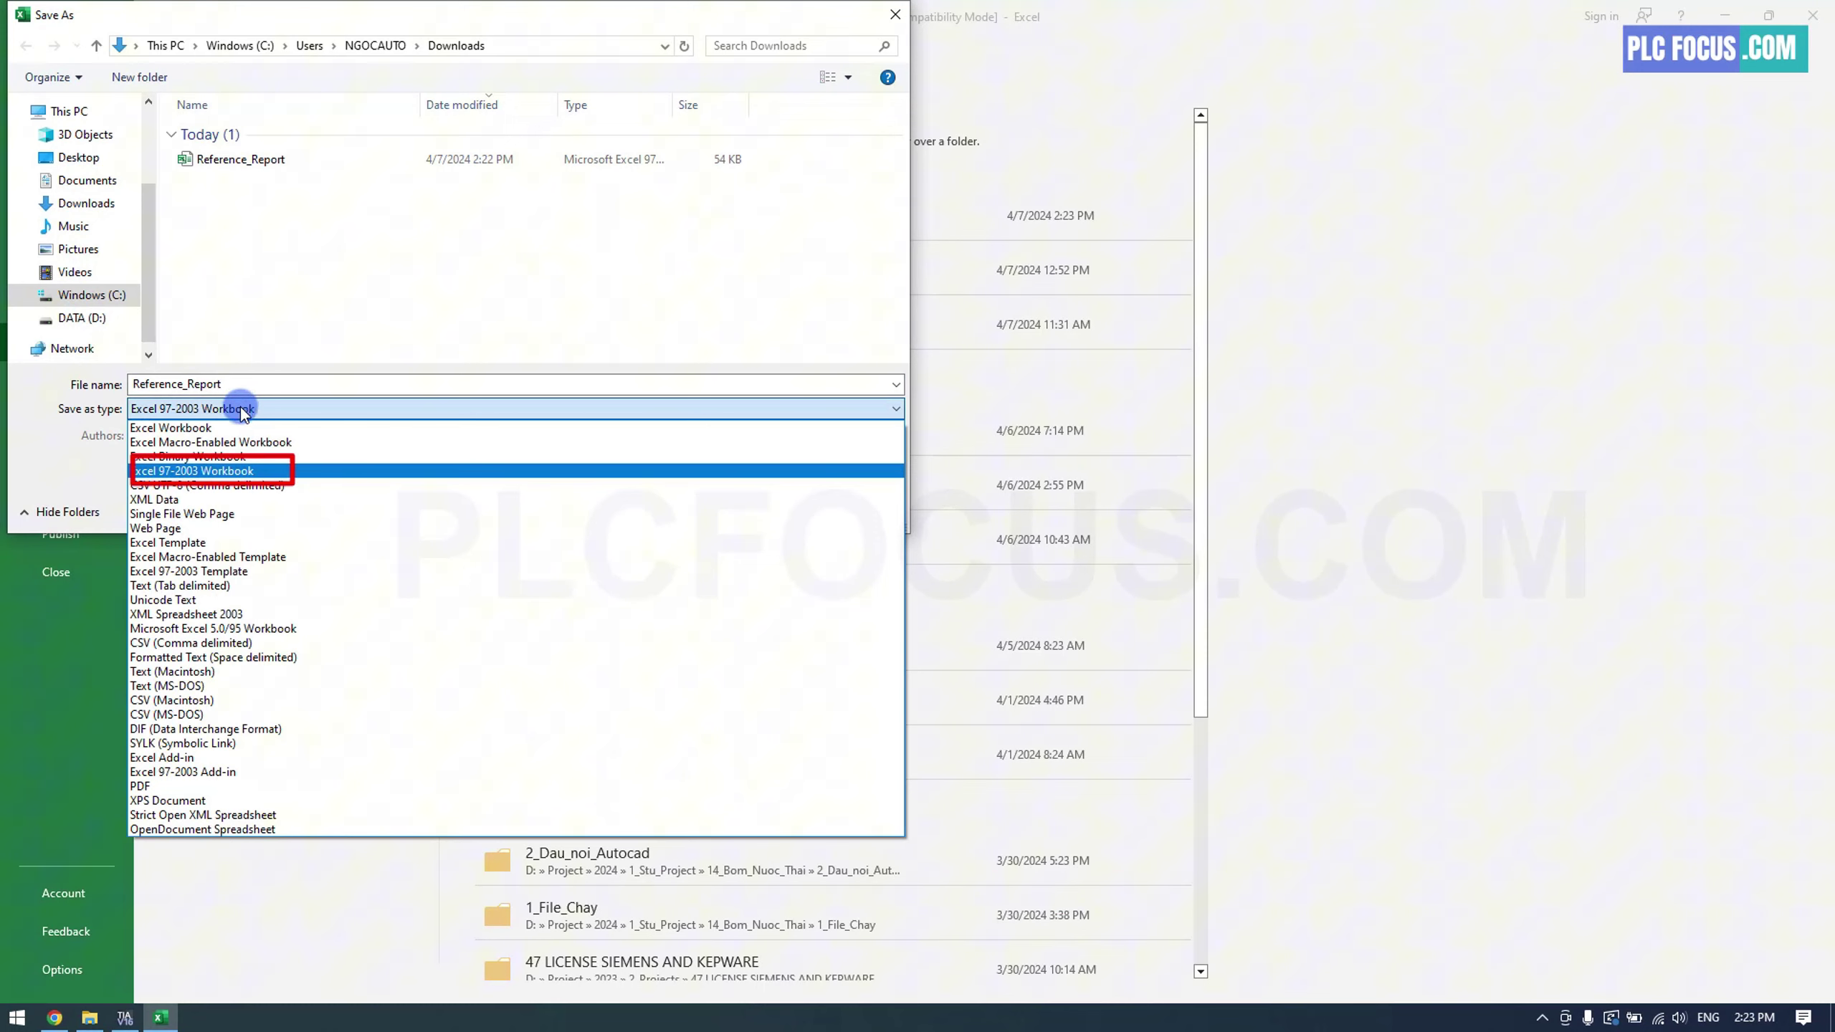
click(228, 470)
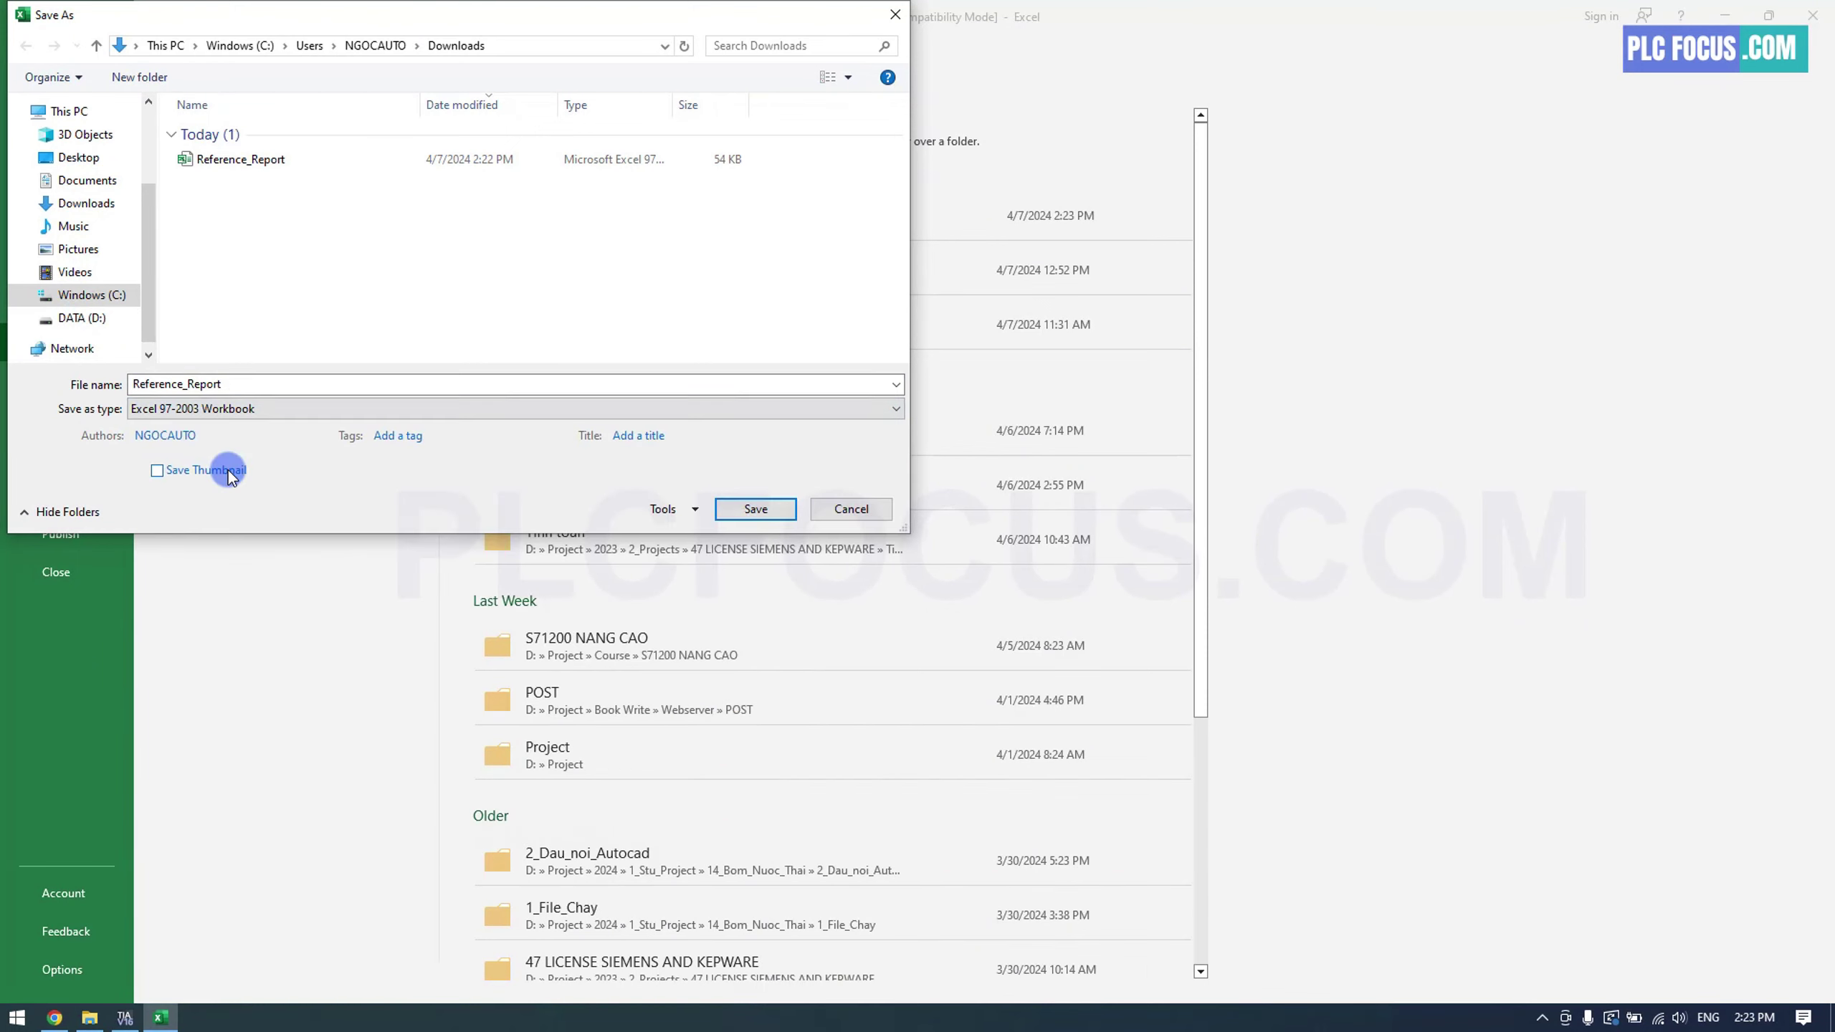
click(742, 507)
click(932, 525)
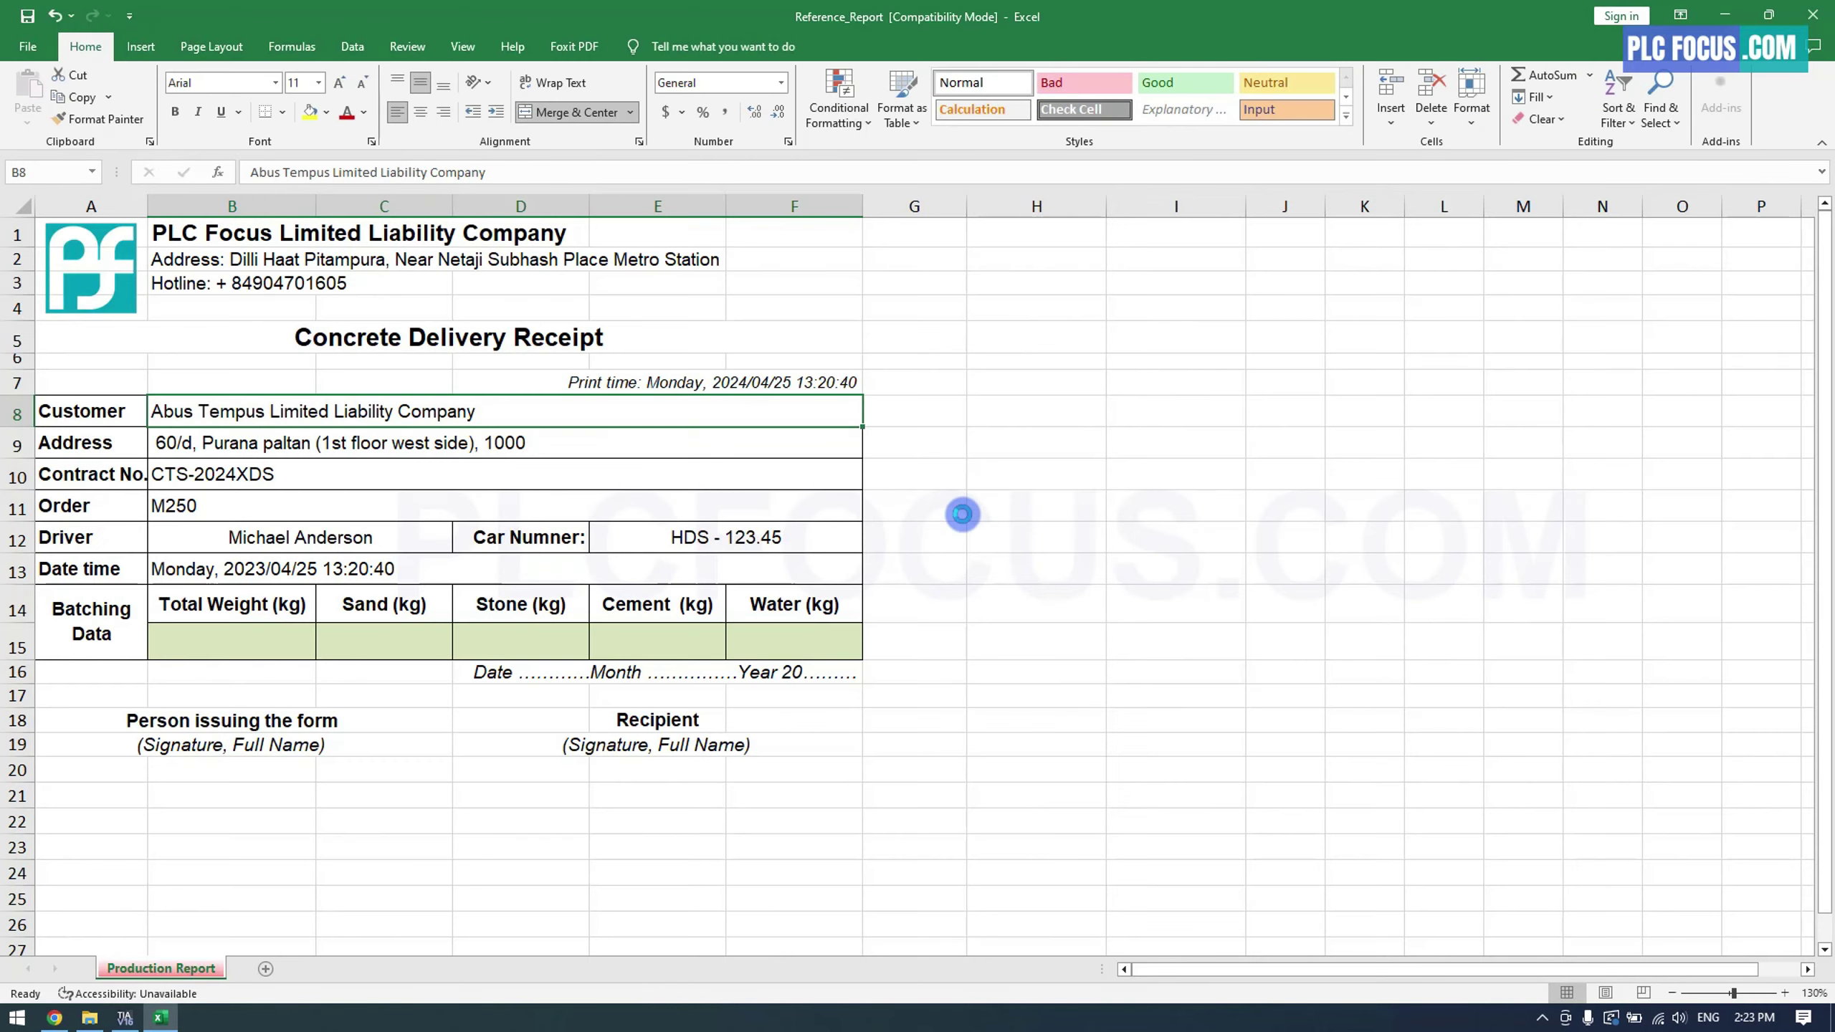
click(89, 1018)
click(299, 151)
Copy Reference_Report and create a new Report folder on the C drive
right_click(298, 151)
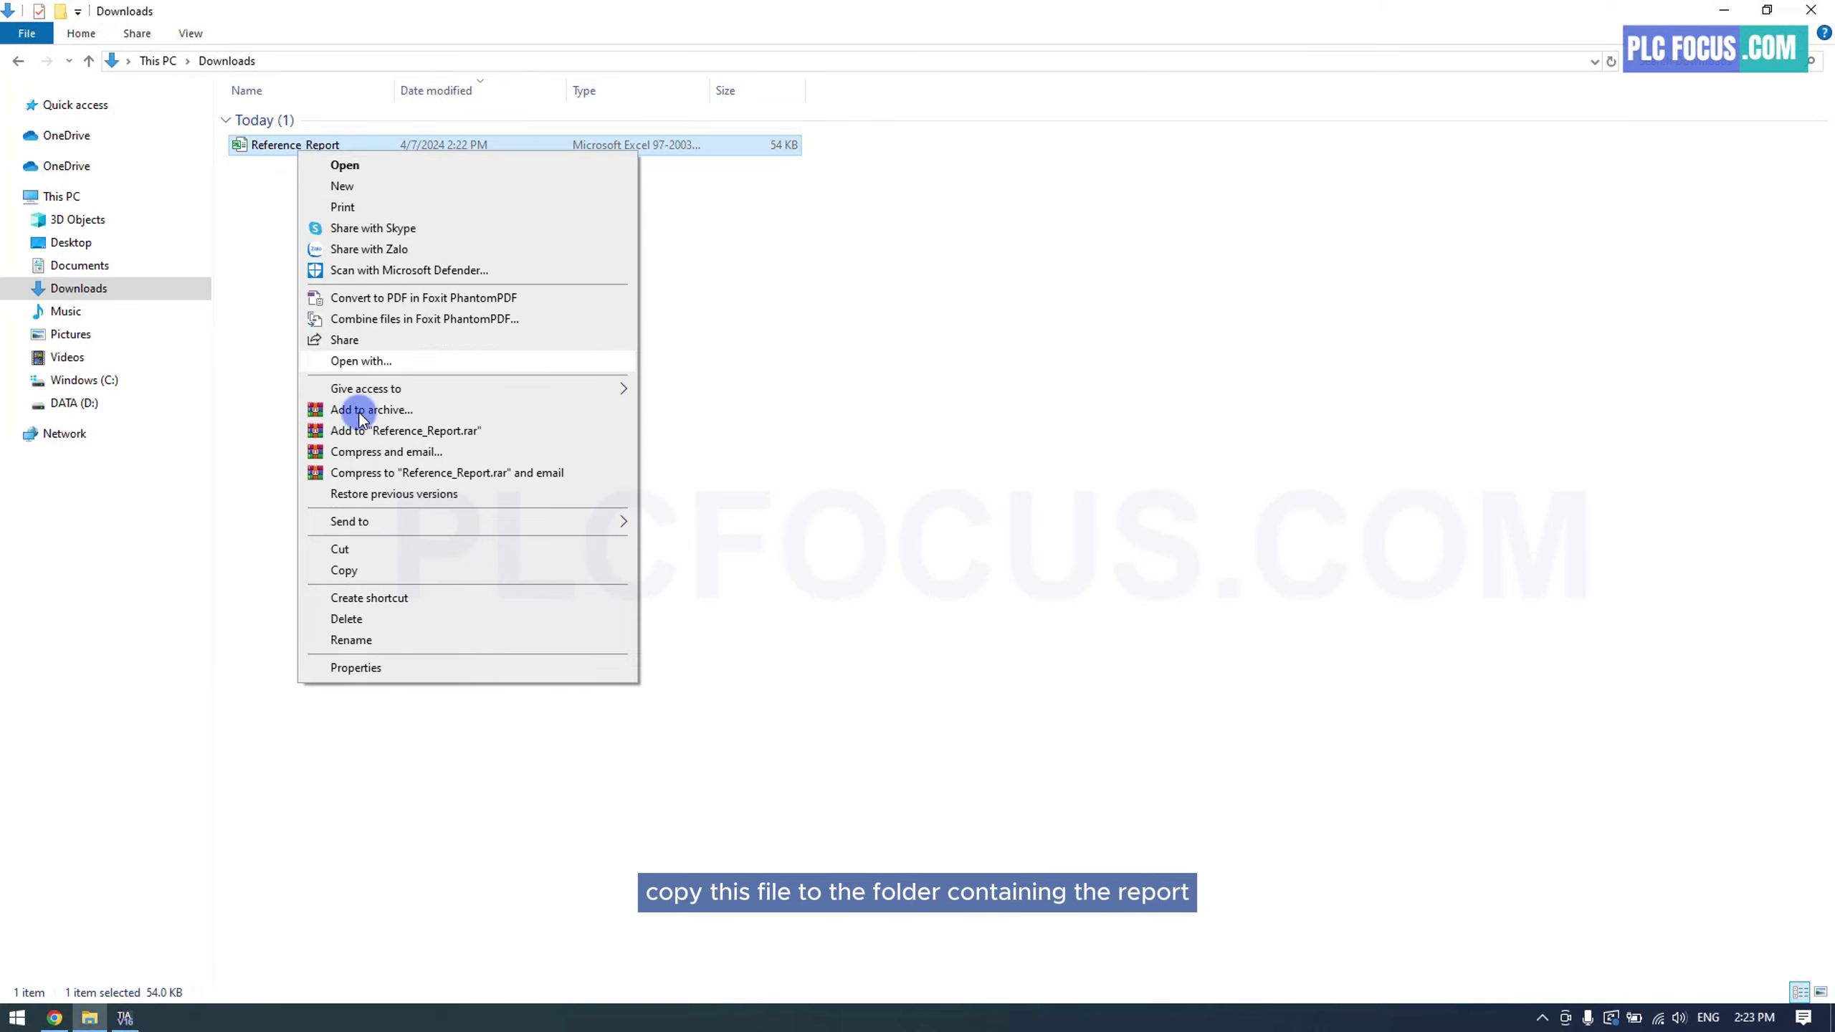
click(344, 571)
click(86, 380)
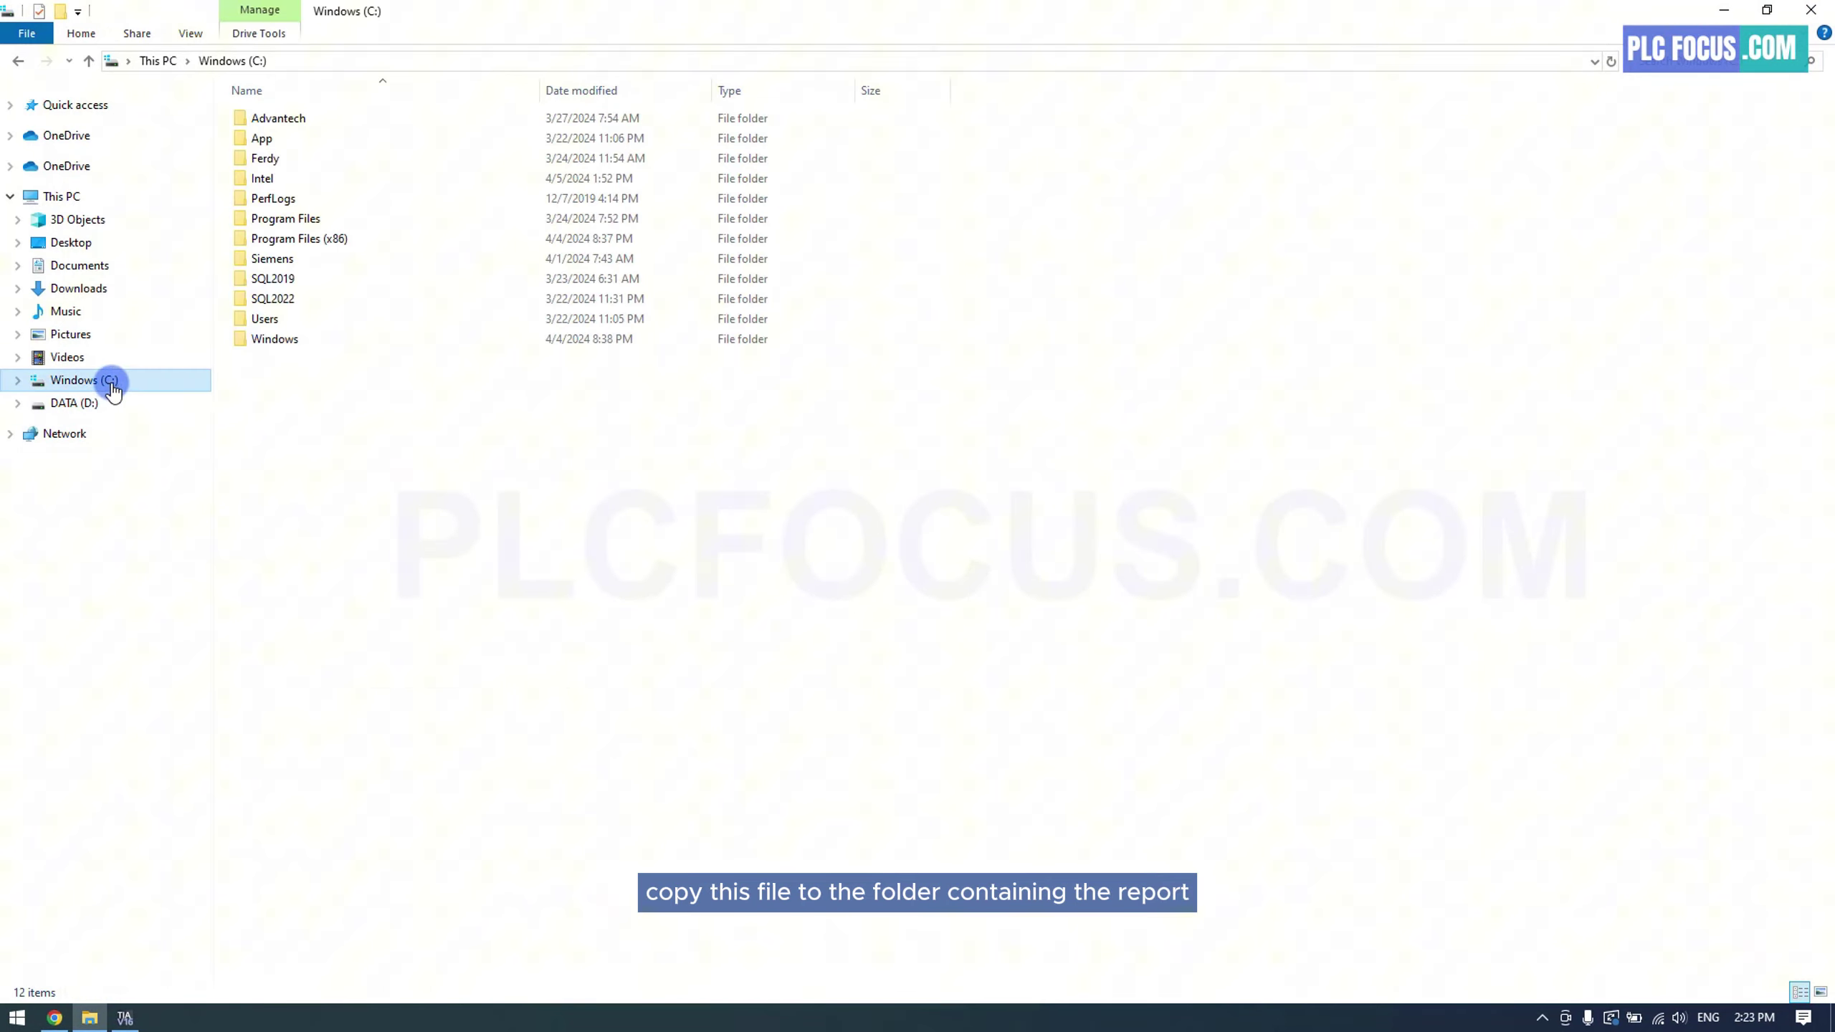
right_click(283, 388)
mouse_move(396, 615)
click(547, 617)
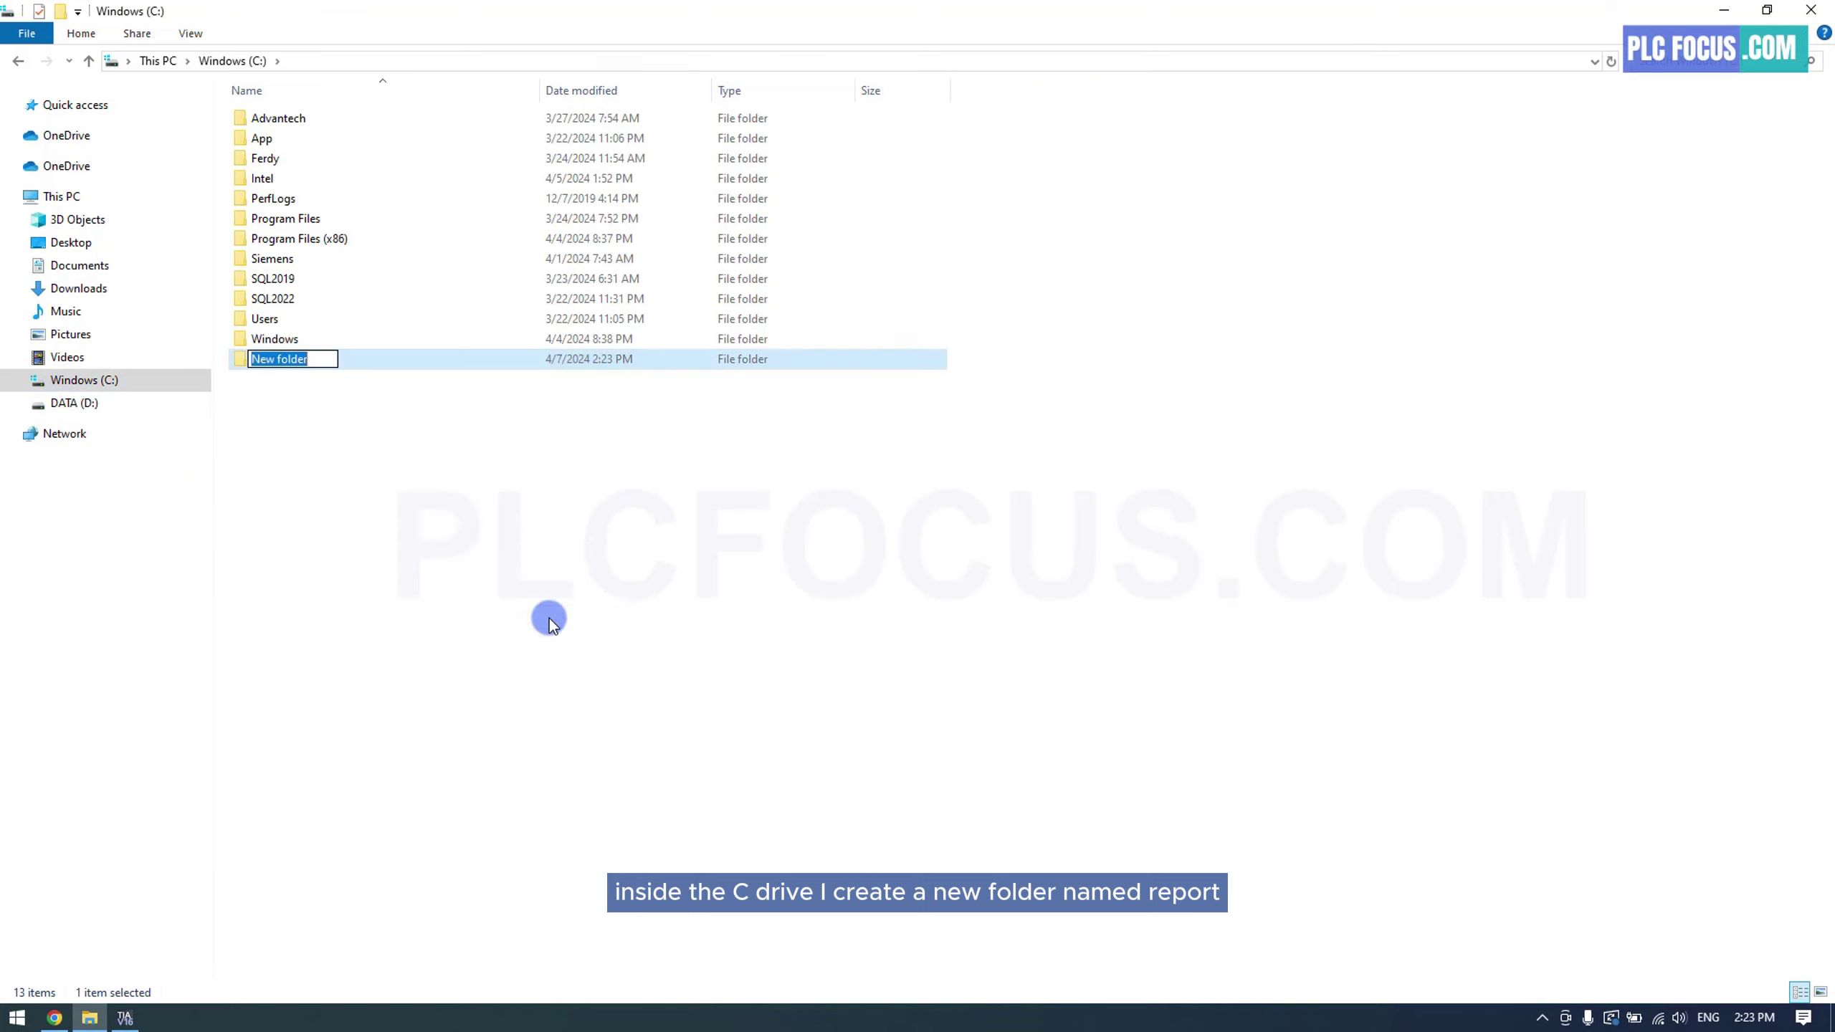
text(Report)
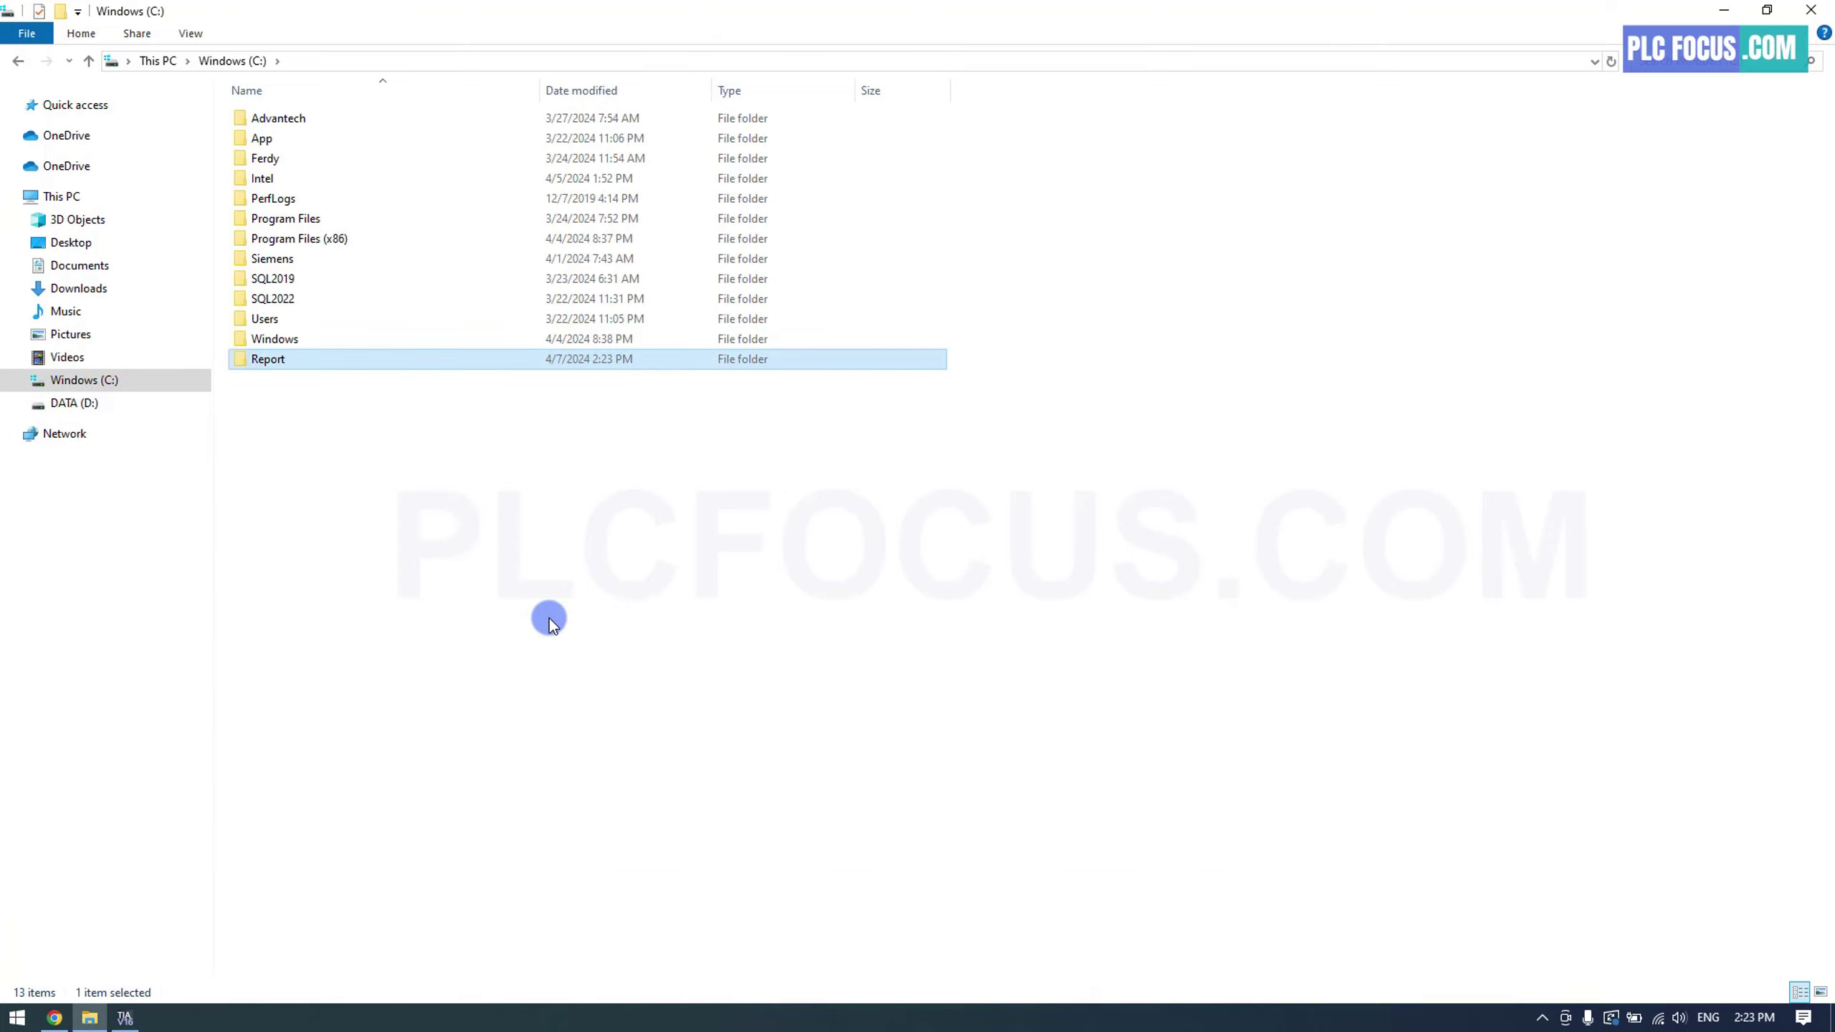
key(Return)
key(Return)
Create a Reference folder inside C:\Report and paste Reference_Report into it
right_click(333, 227)
mouse_move(377, 474)
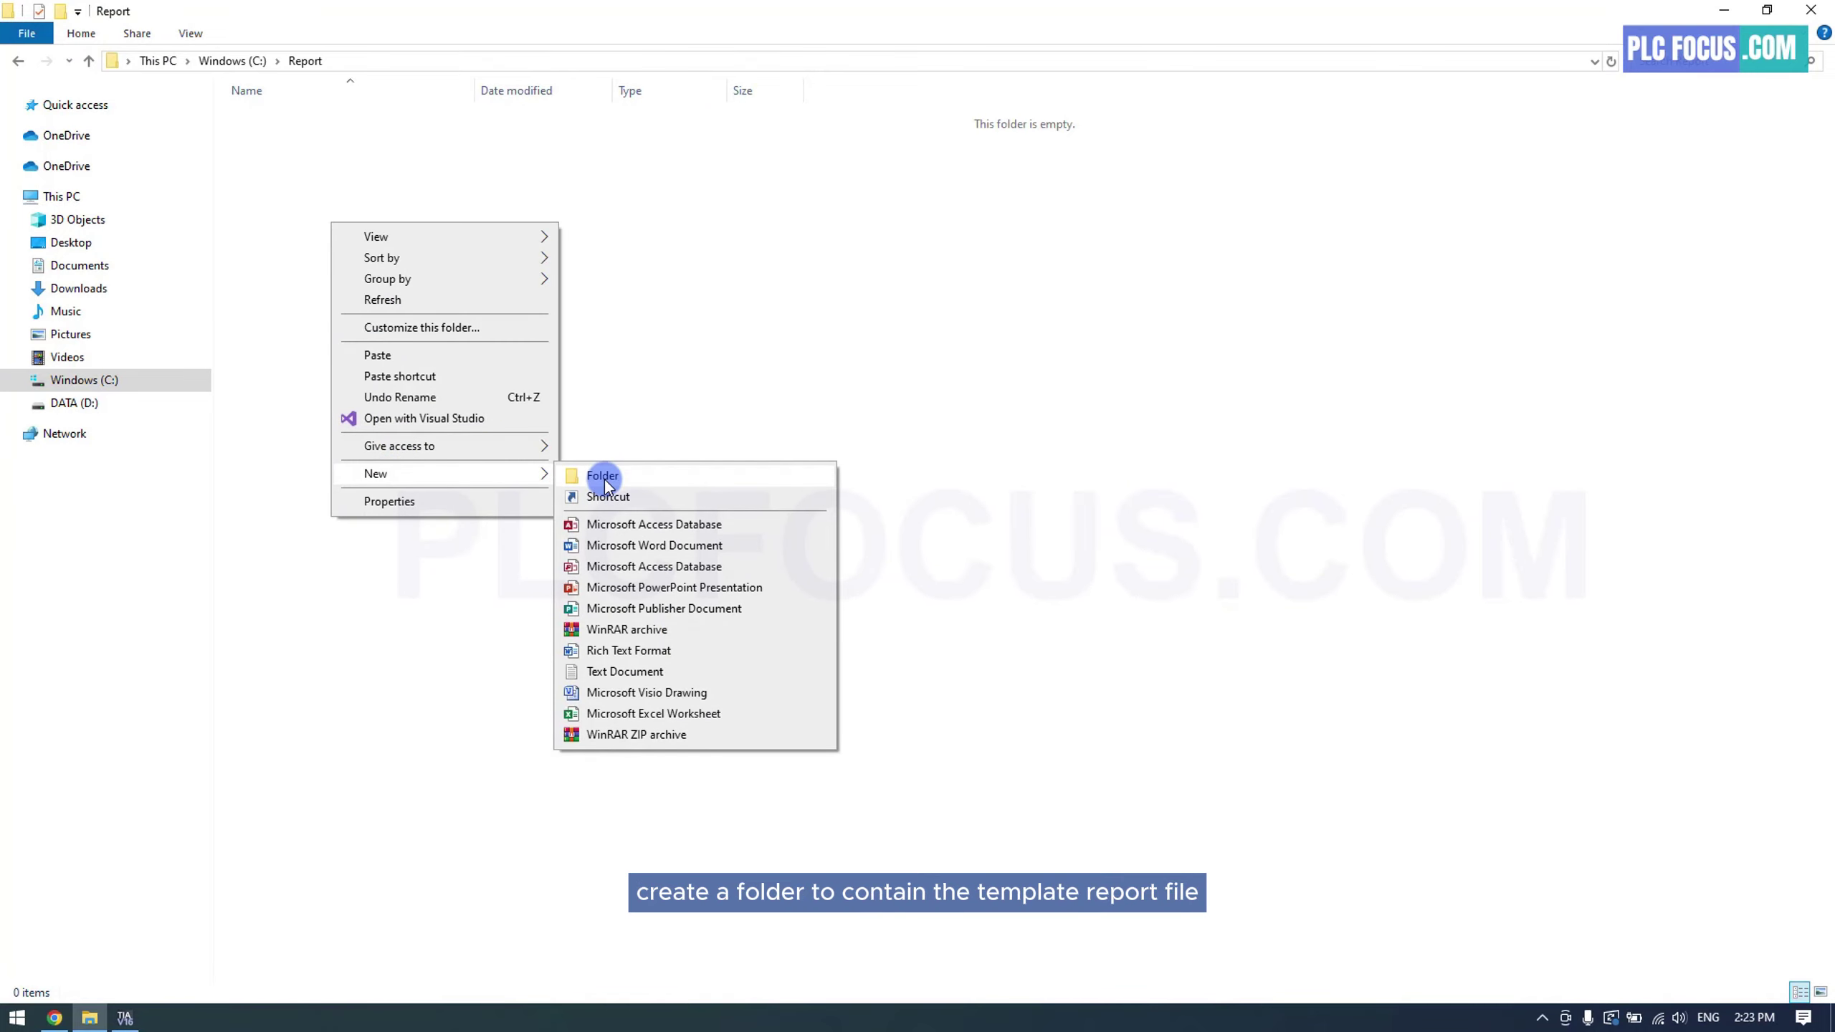
click(604, 476)
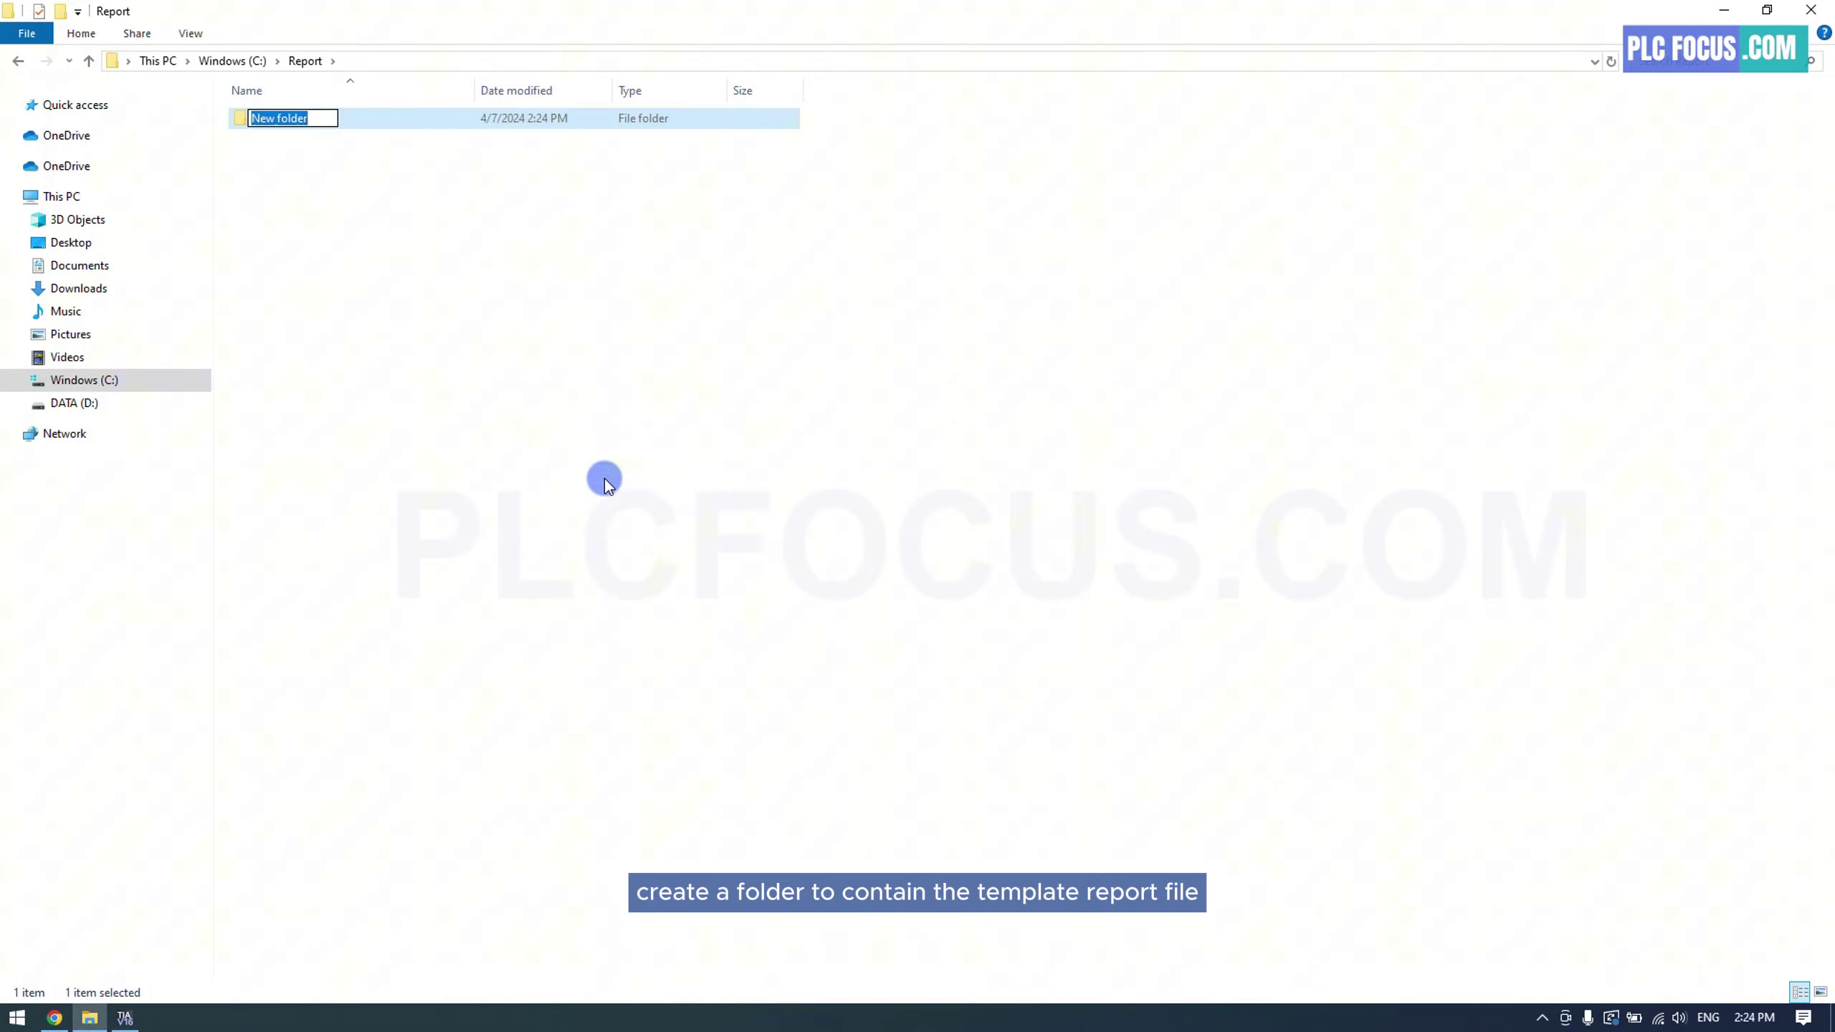
text(Reference)
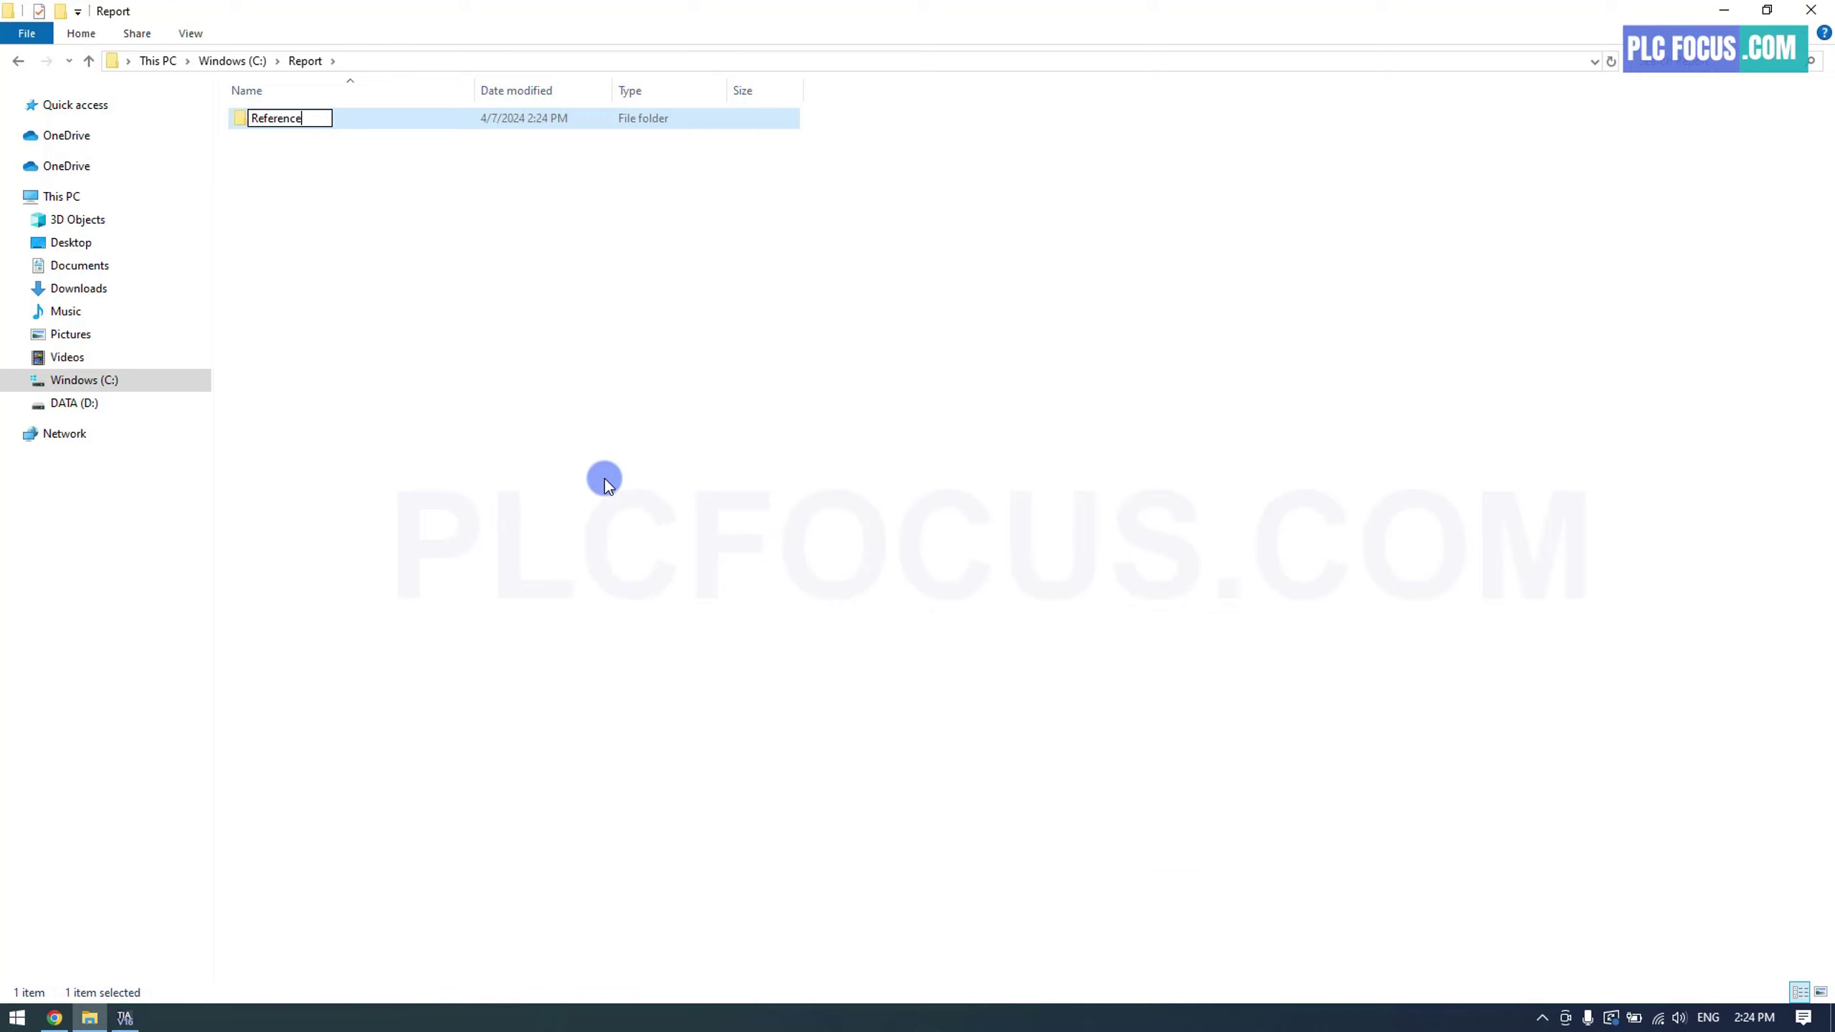
key(Return)
key(Return)
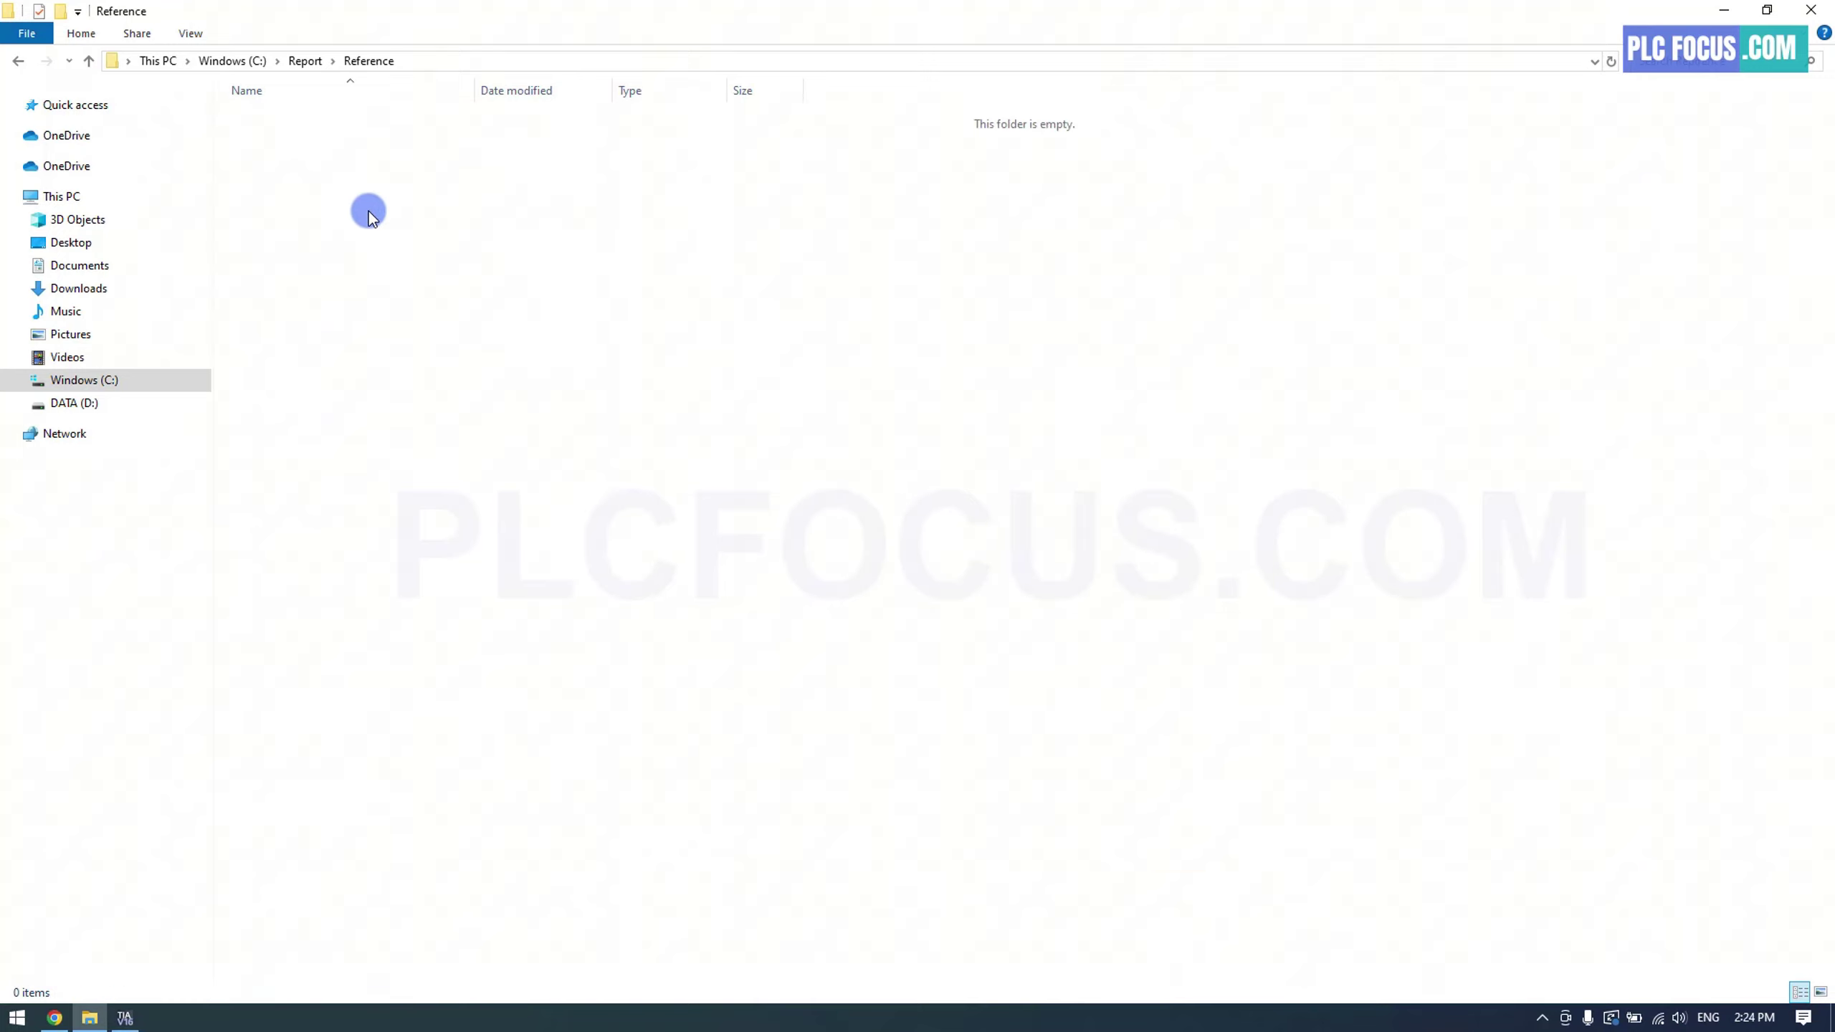
right_click(347, 169)
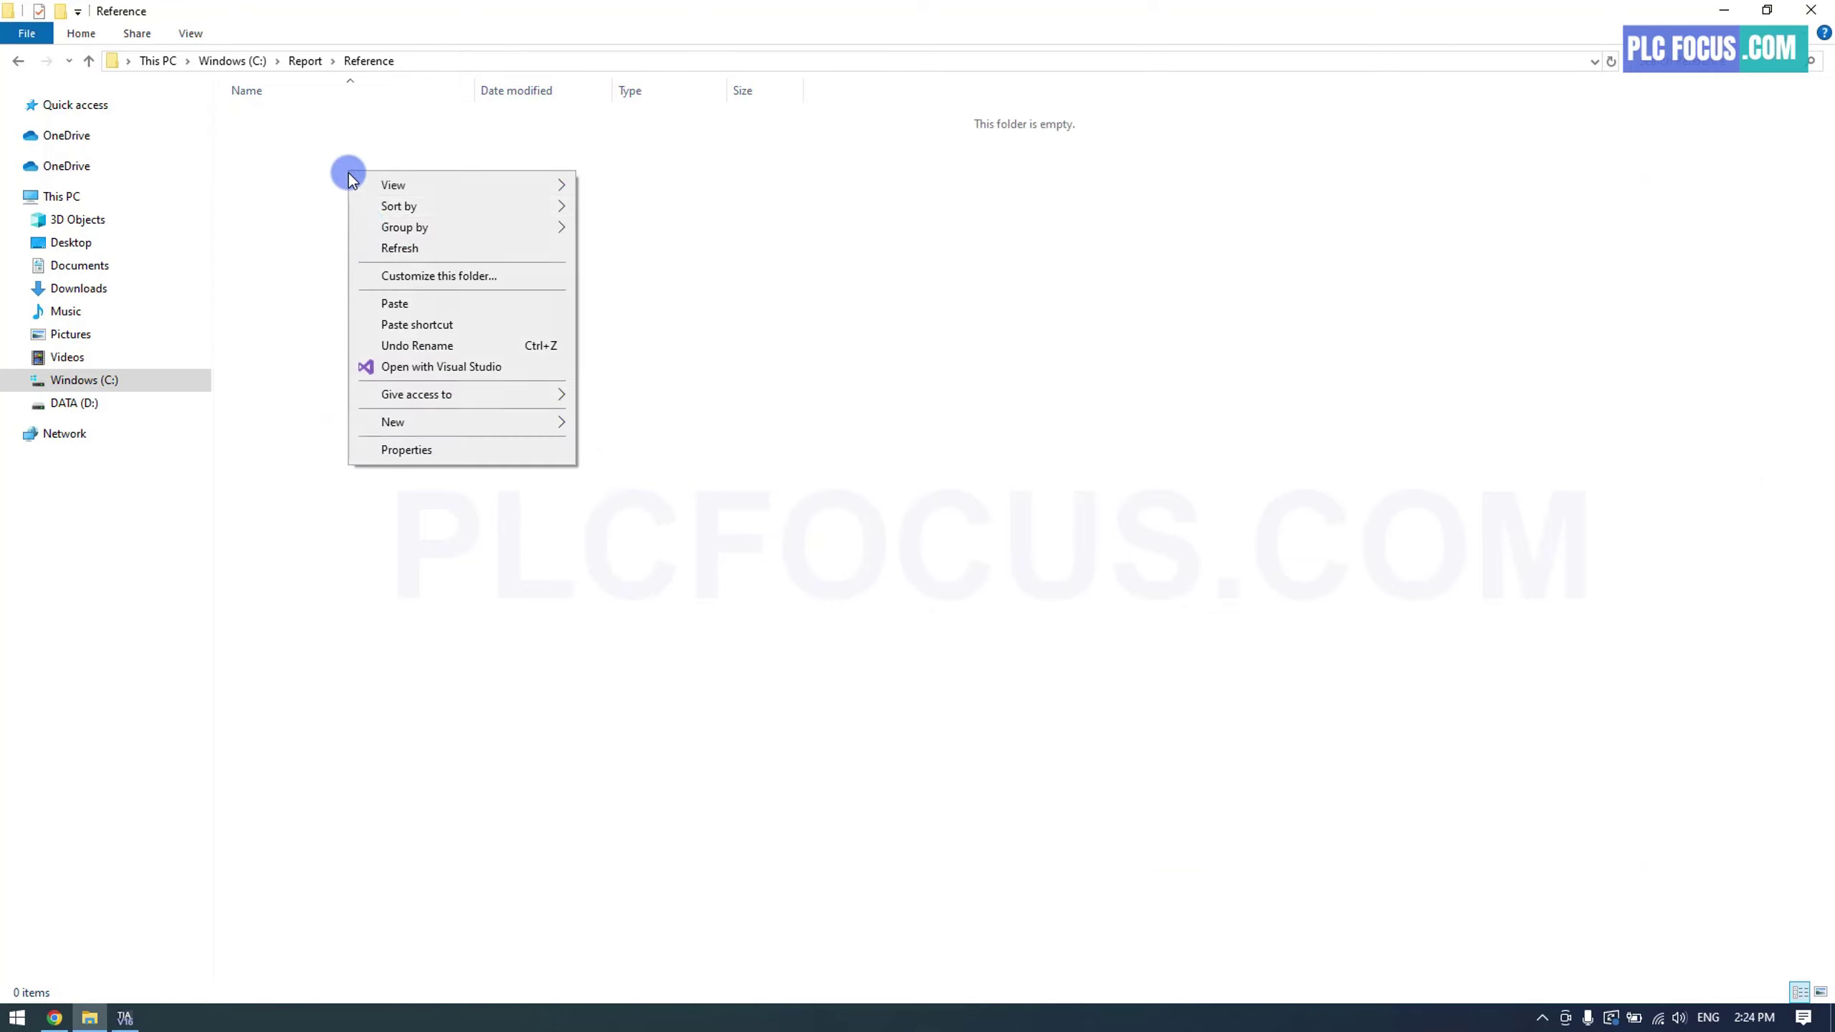
click(390, 304)
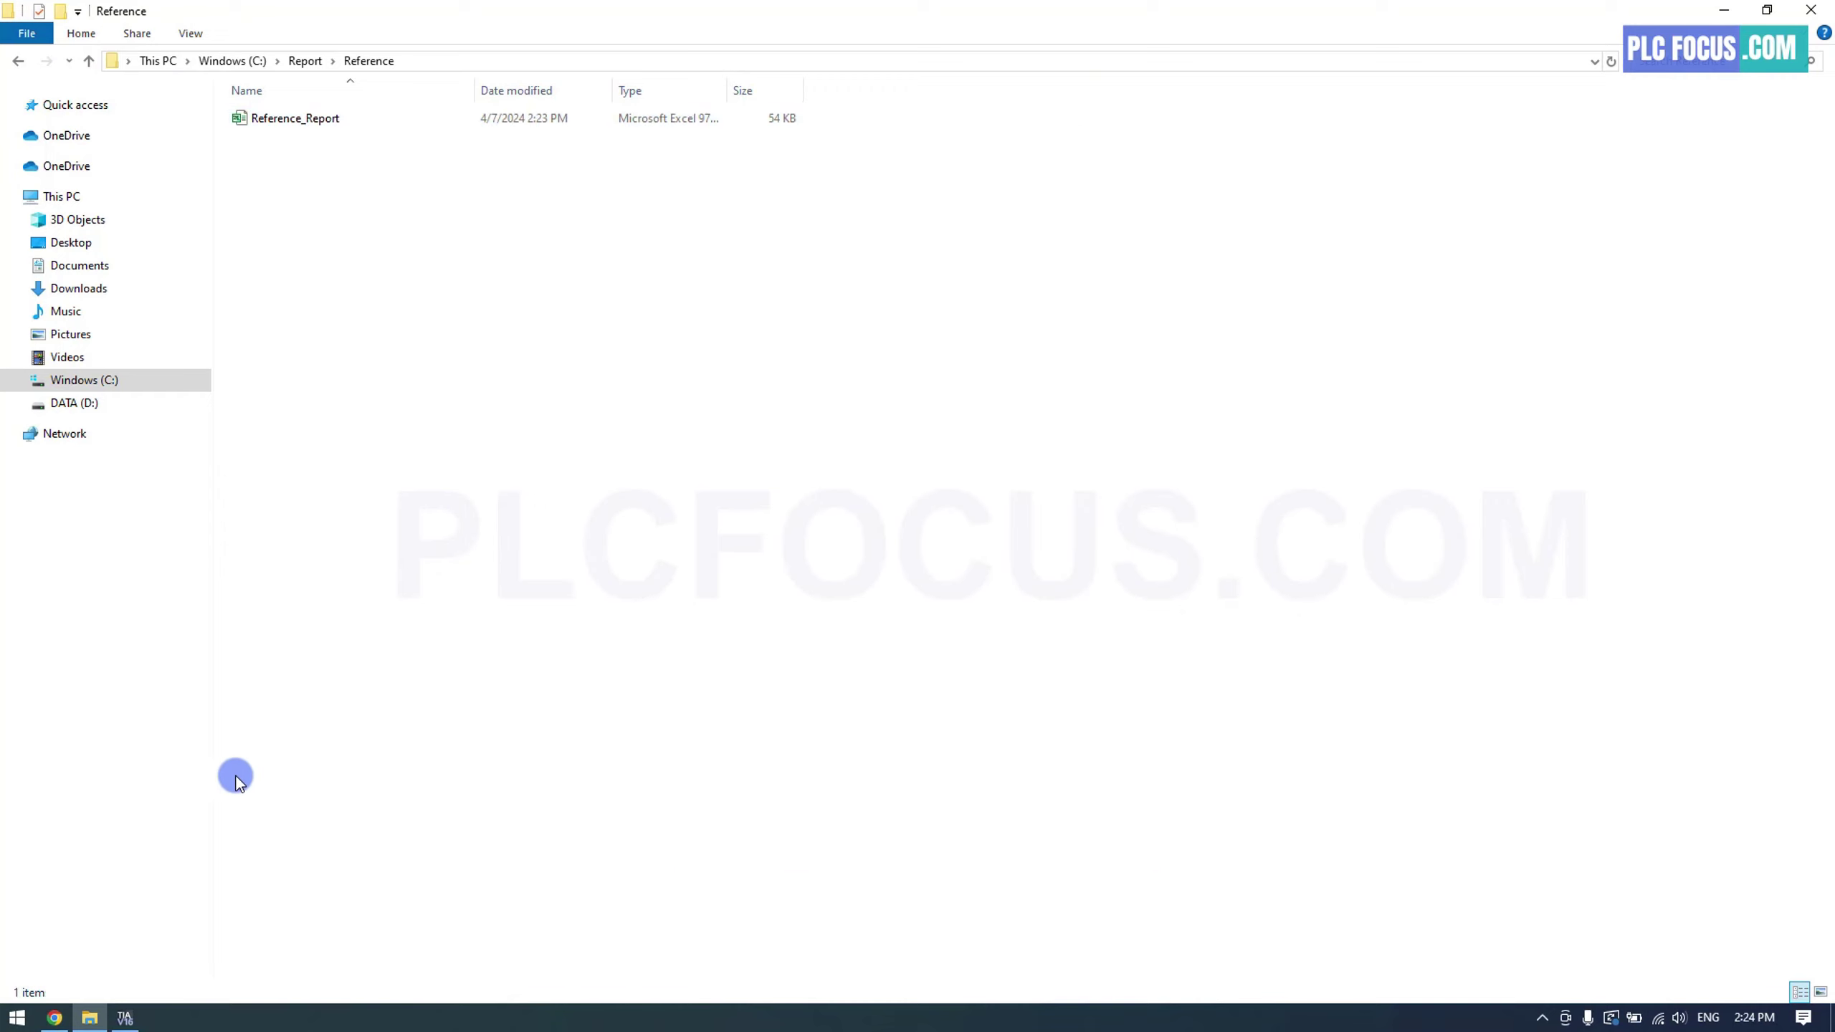
Check the Real tags in the Report tag table, such as tag_Sand, then reopen Screen_1
click(125, 1015)
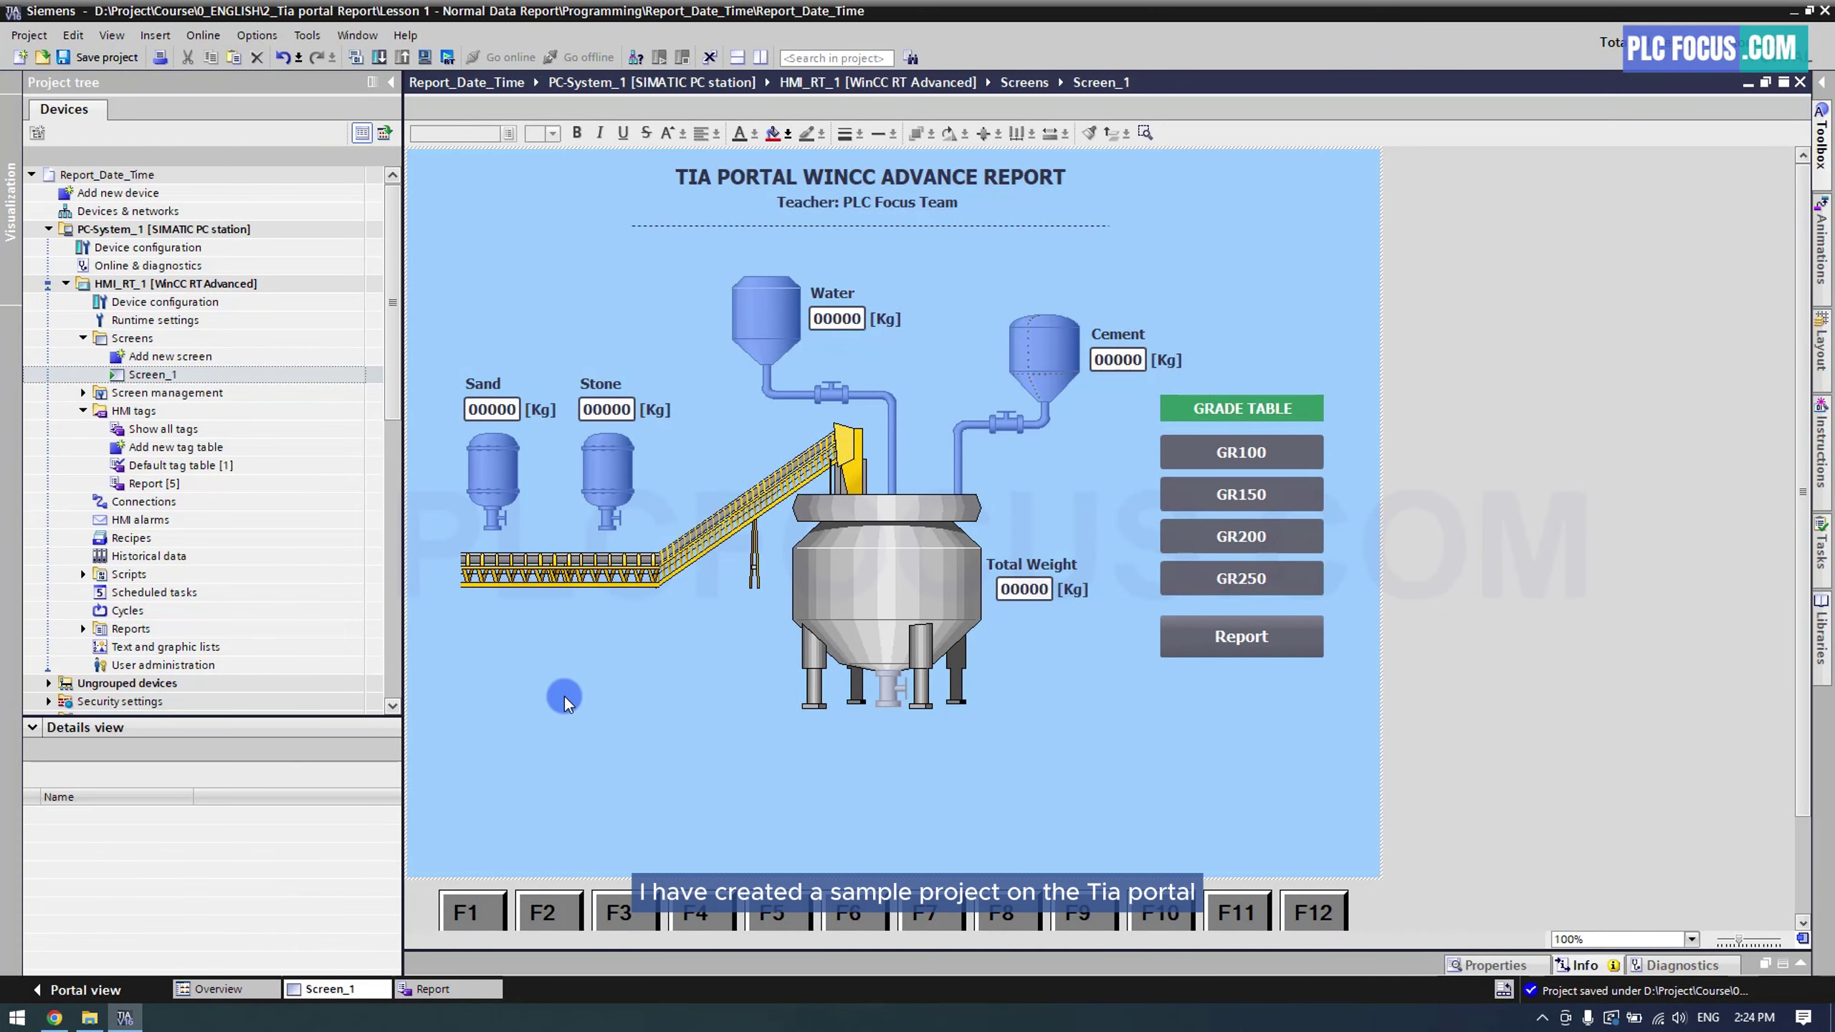
double_click(152, 484)
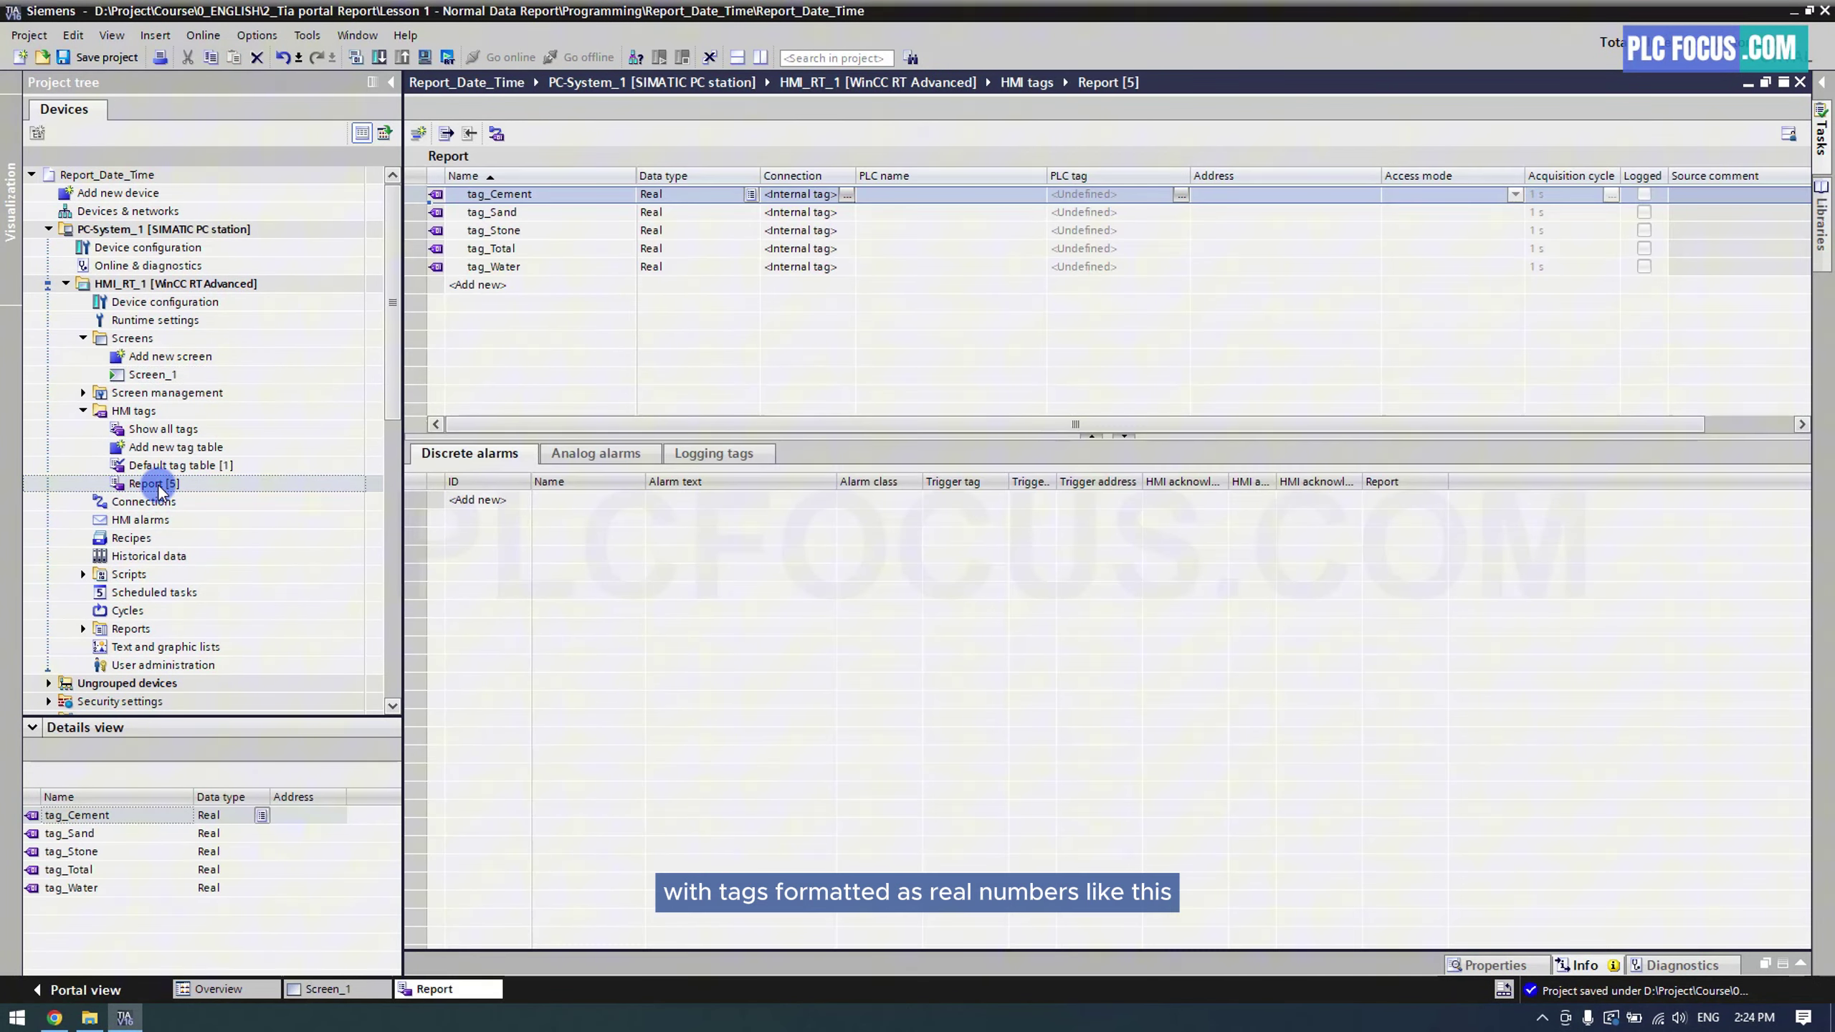
click(538, 217)
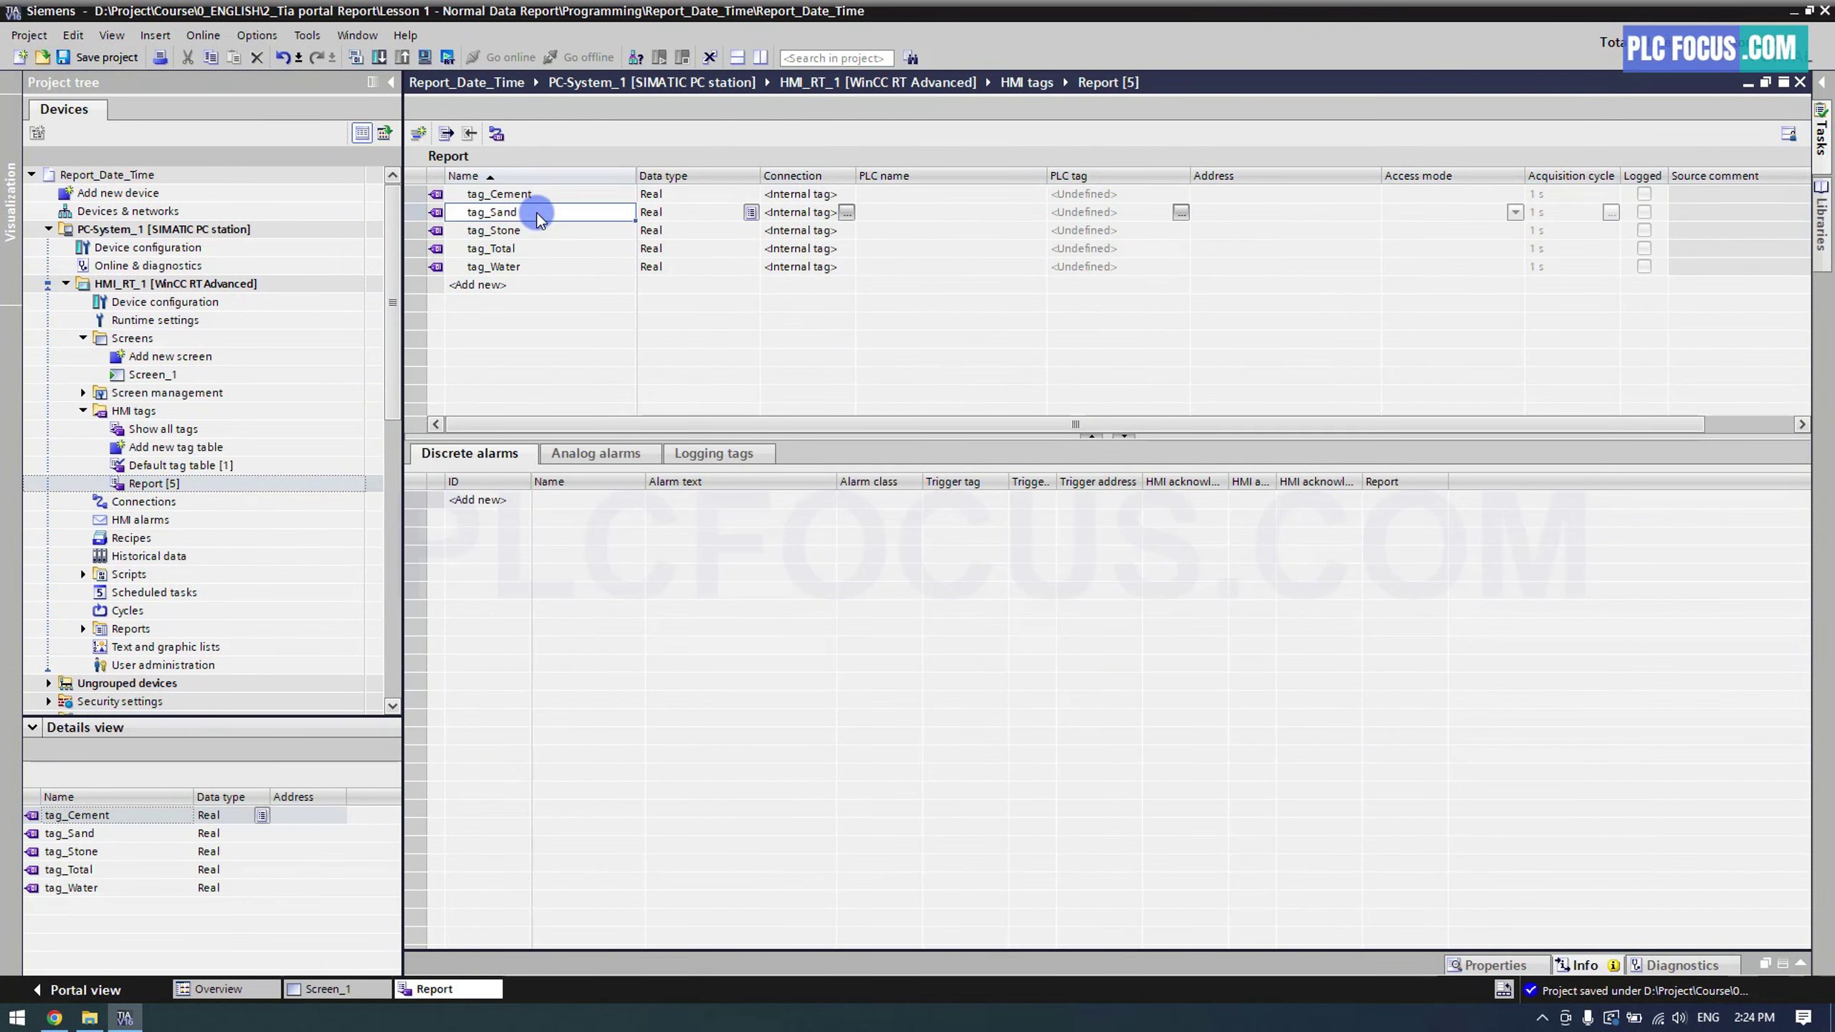
double_click(153, 375)
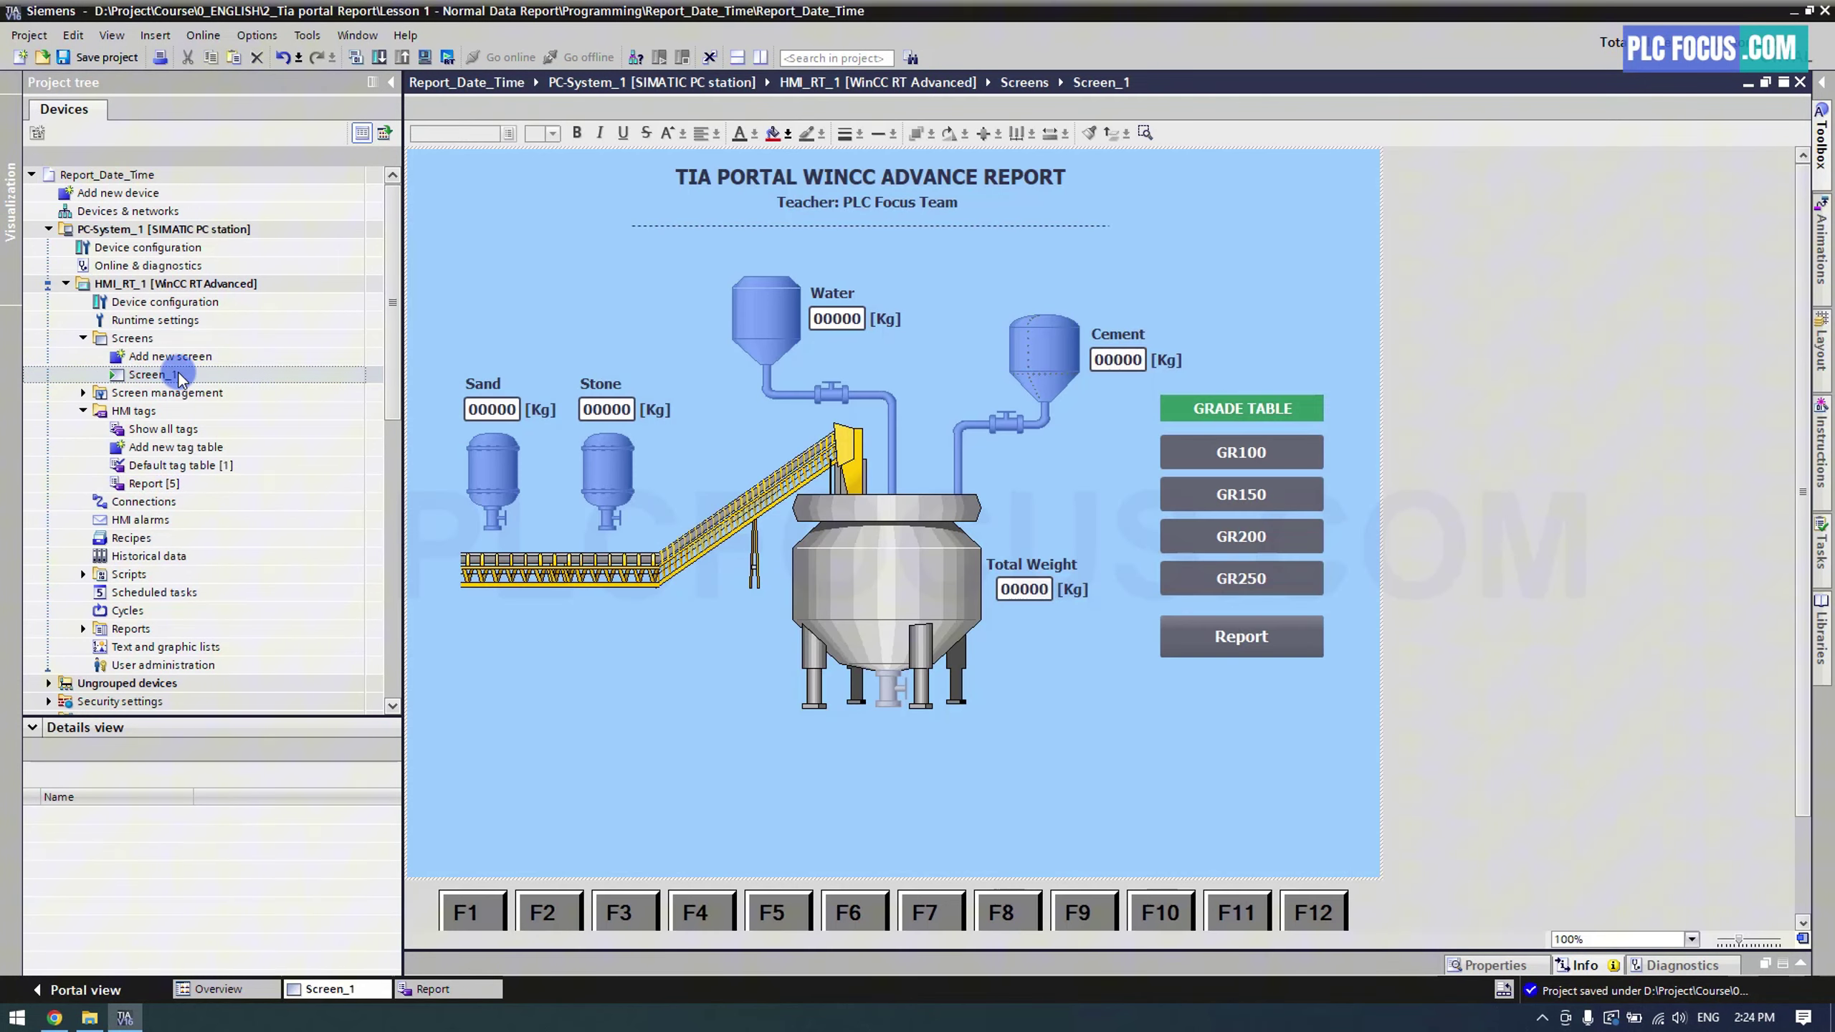
click(452, 58)
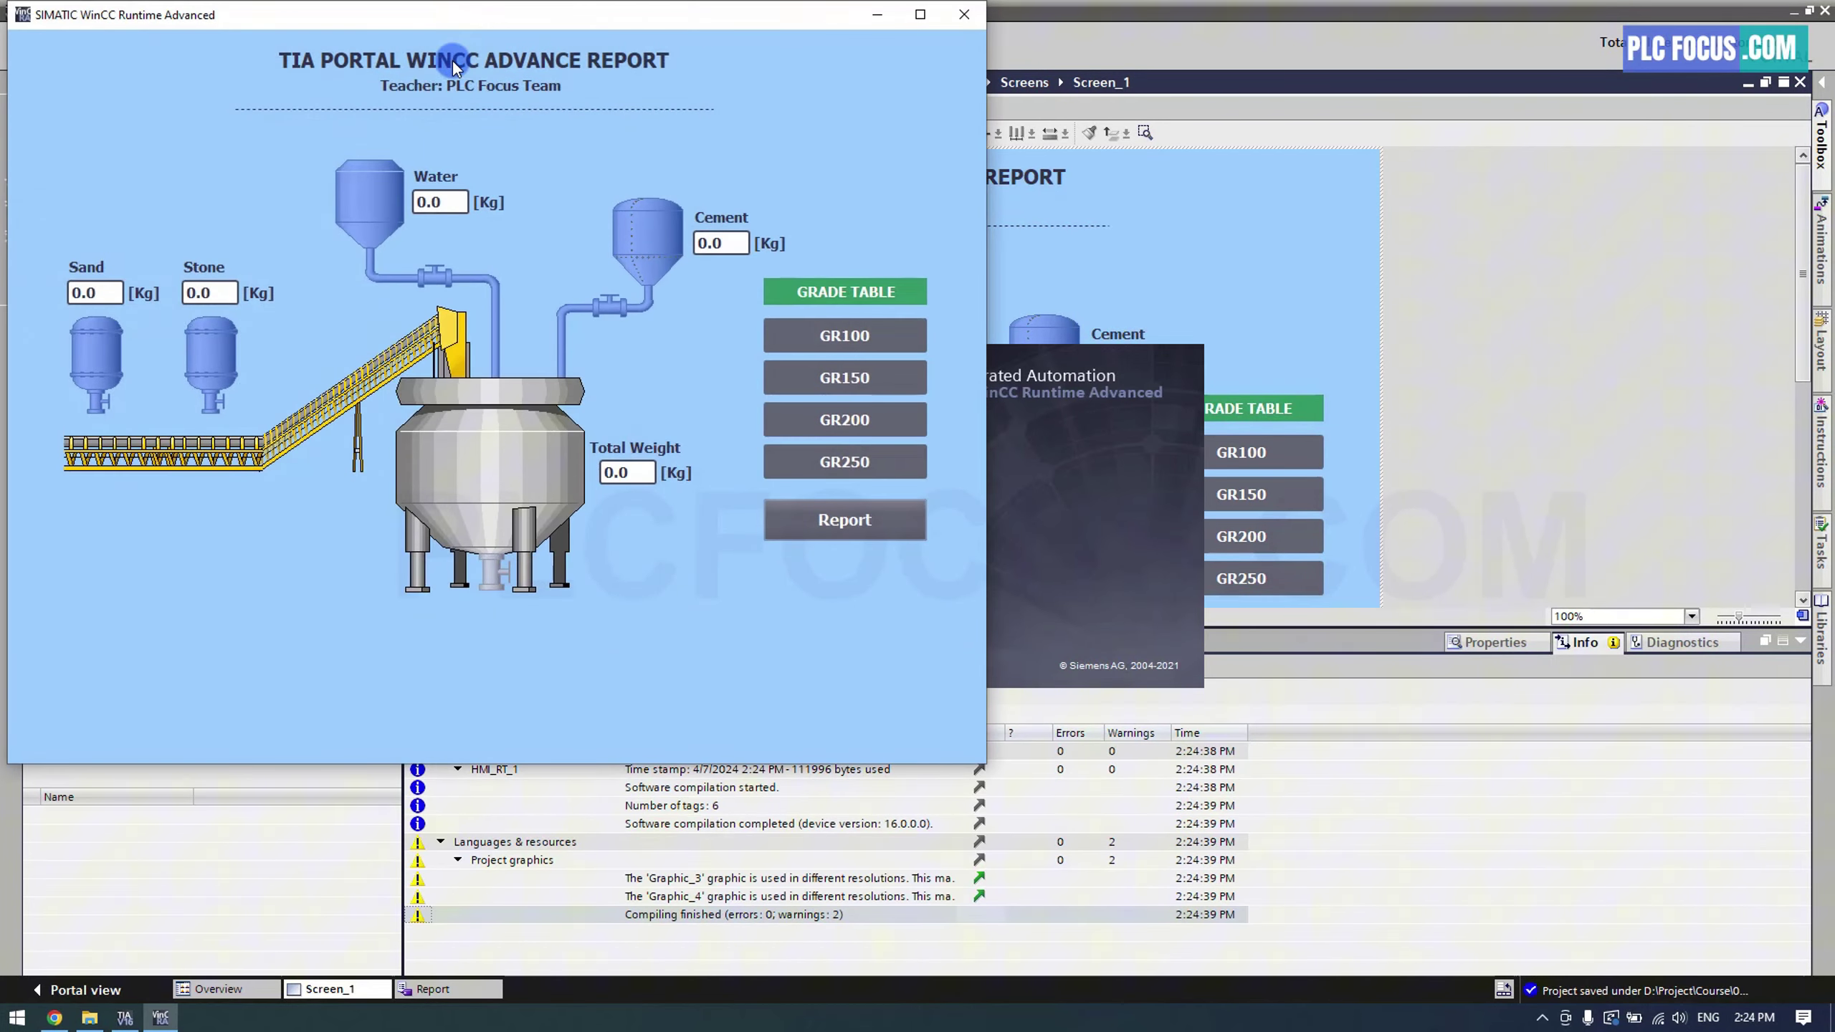
drag(265, 14, 1035, 112)
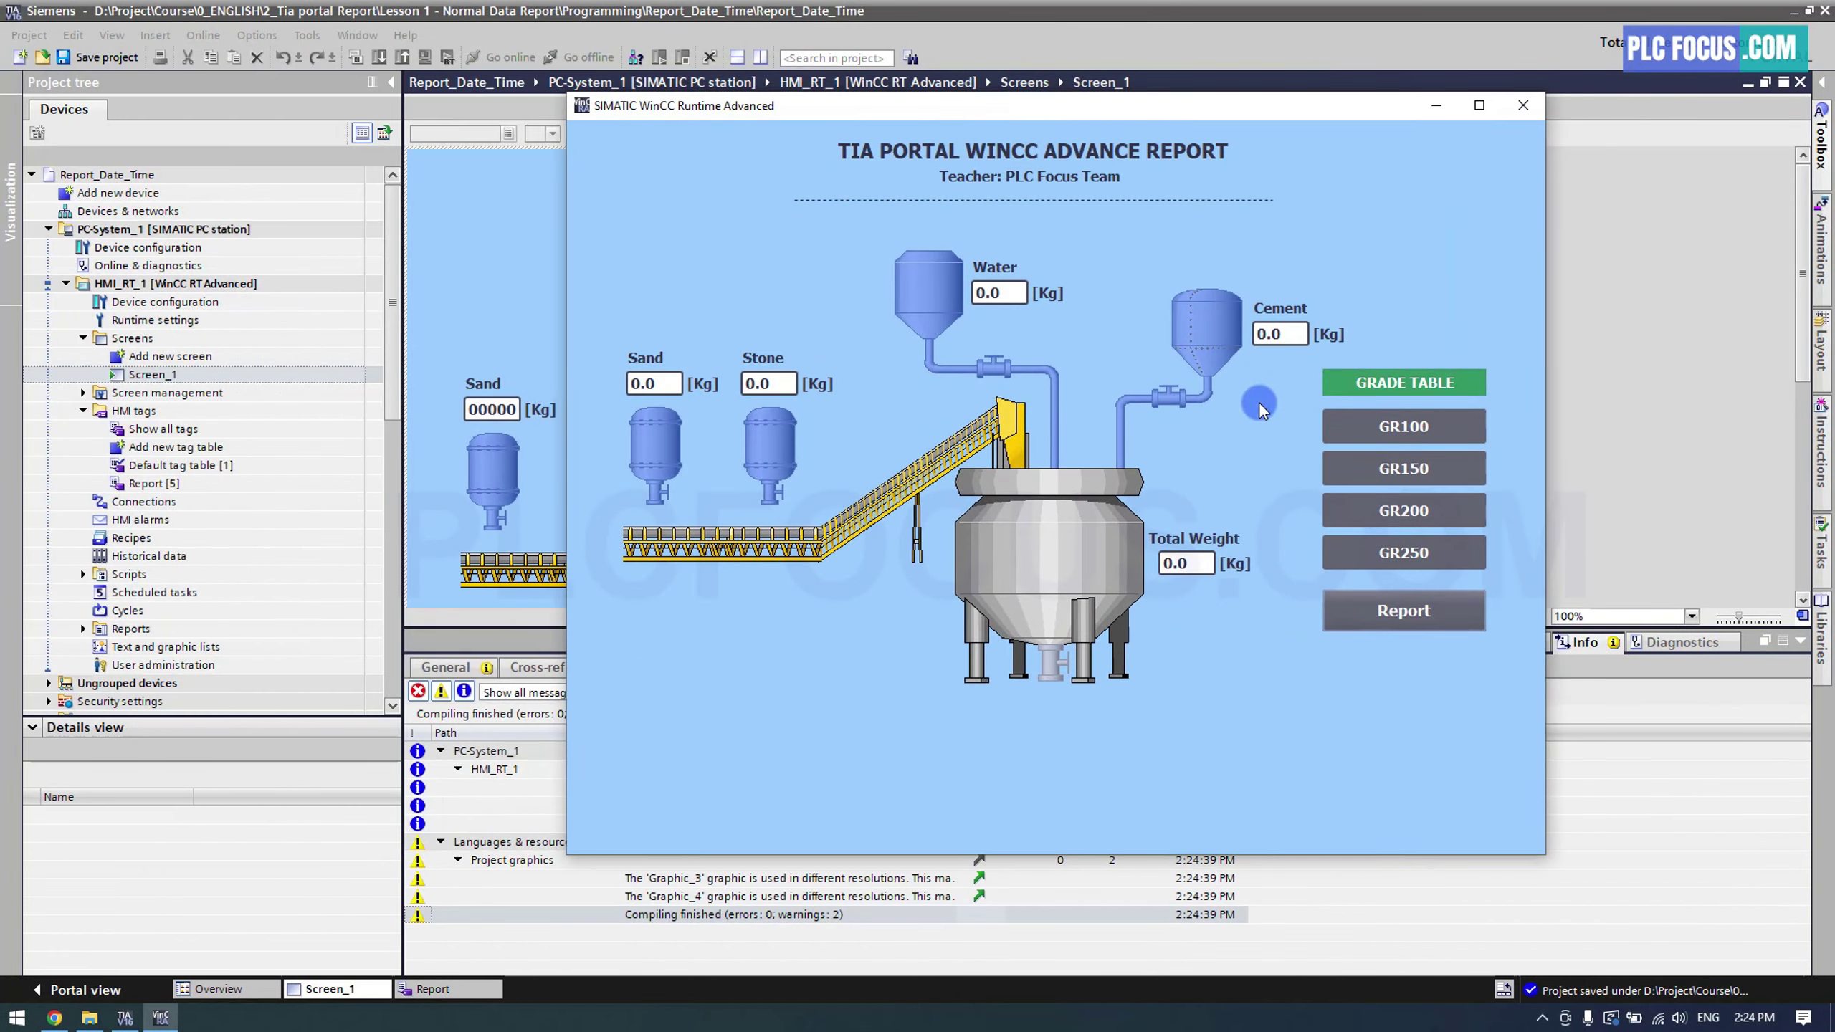
click(1398, 428)
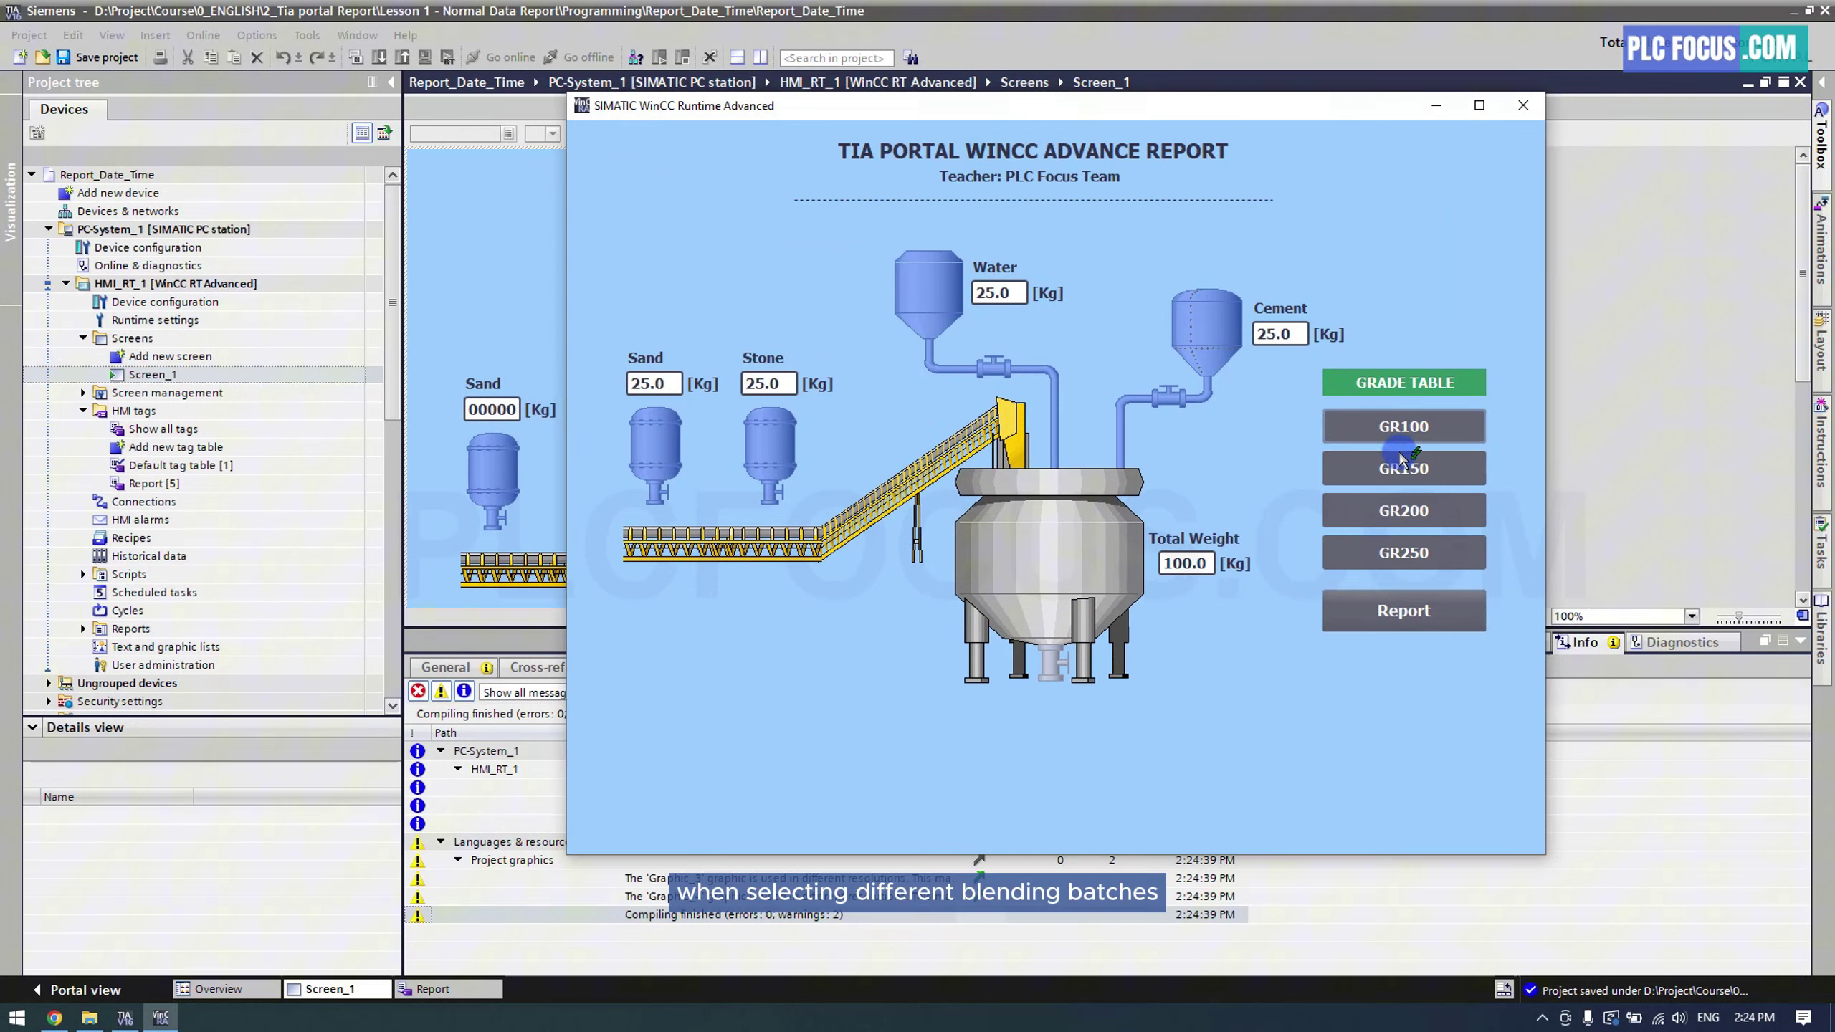
click(1394, 471)
click(1393, 513)
click(1394, 553)
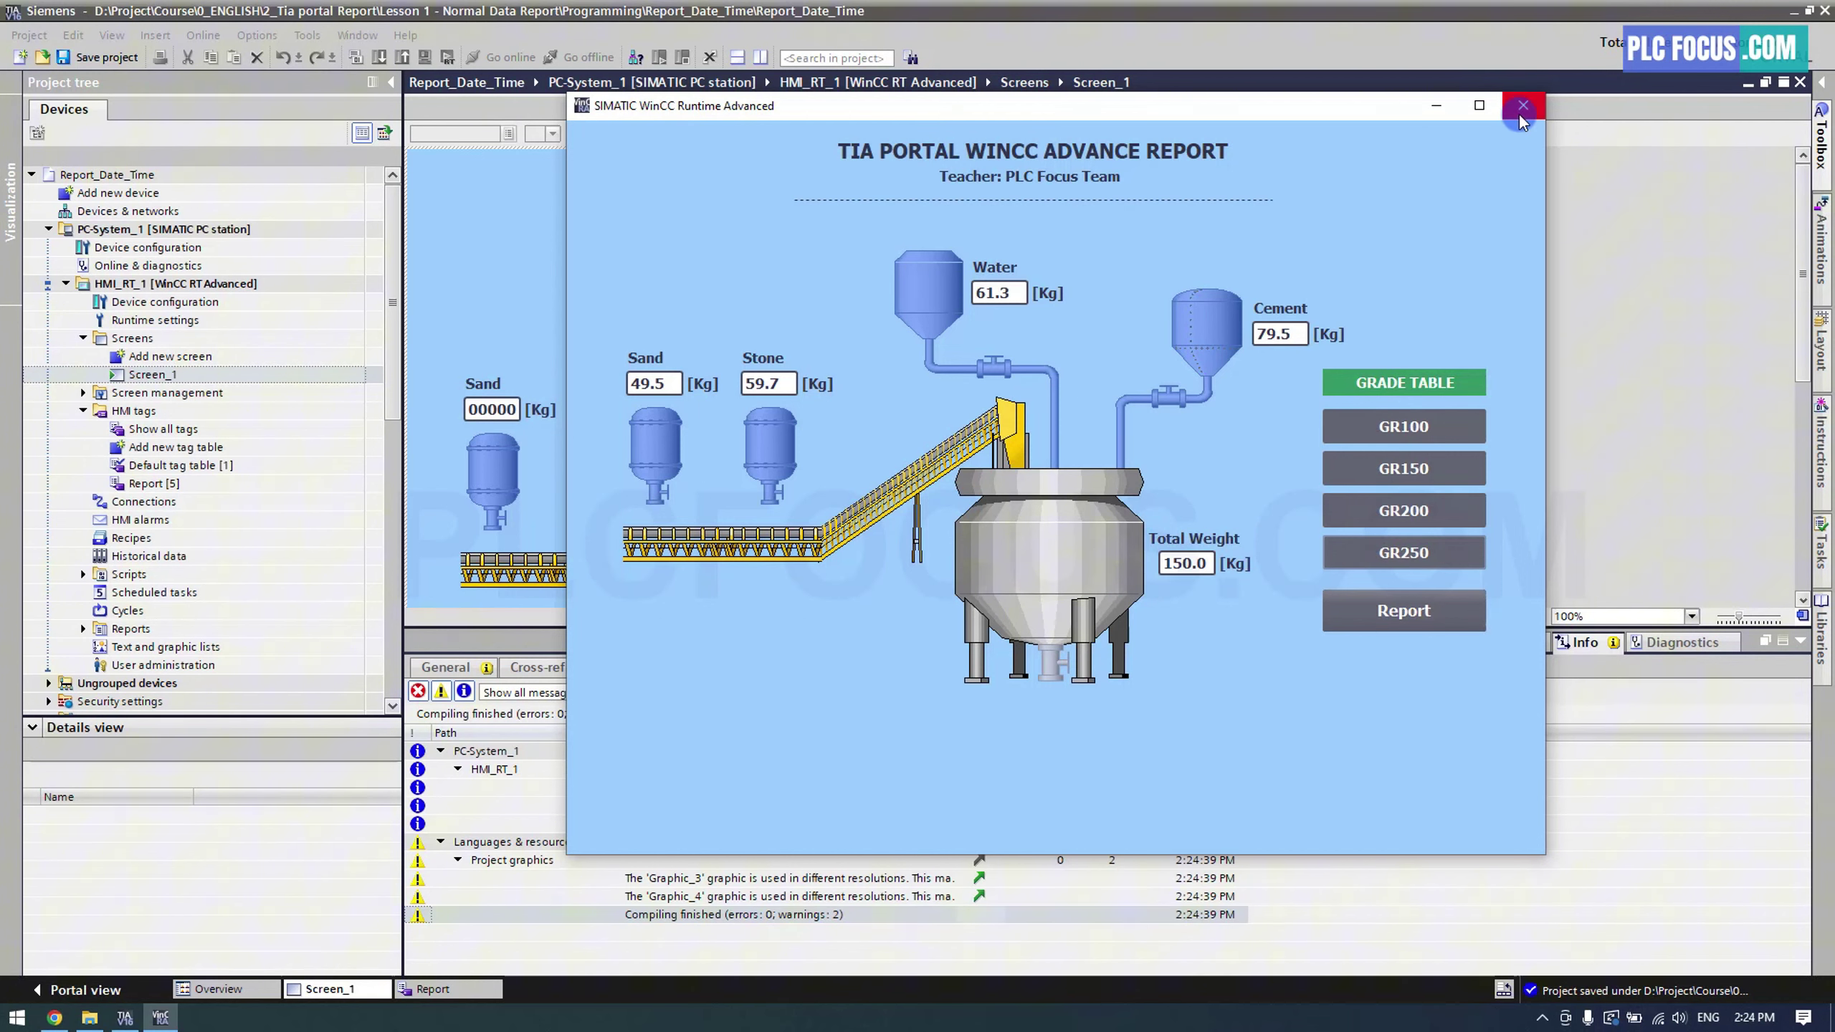
click(1522, 107)
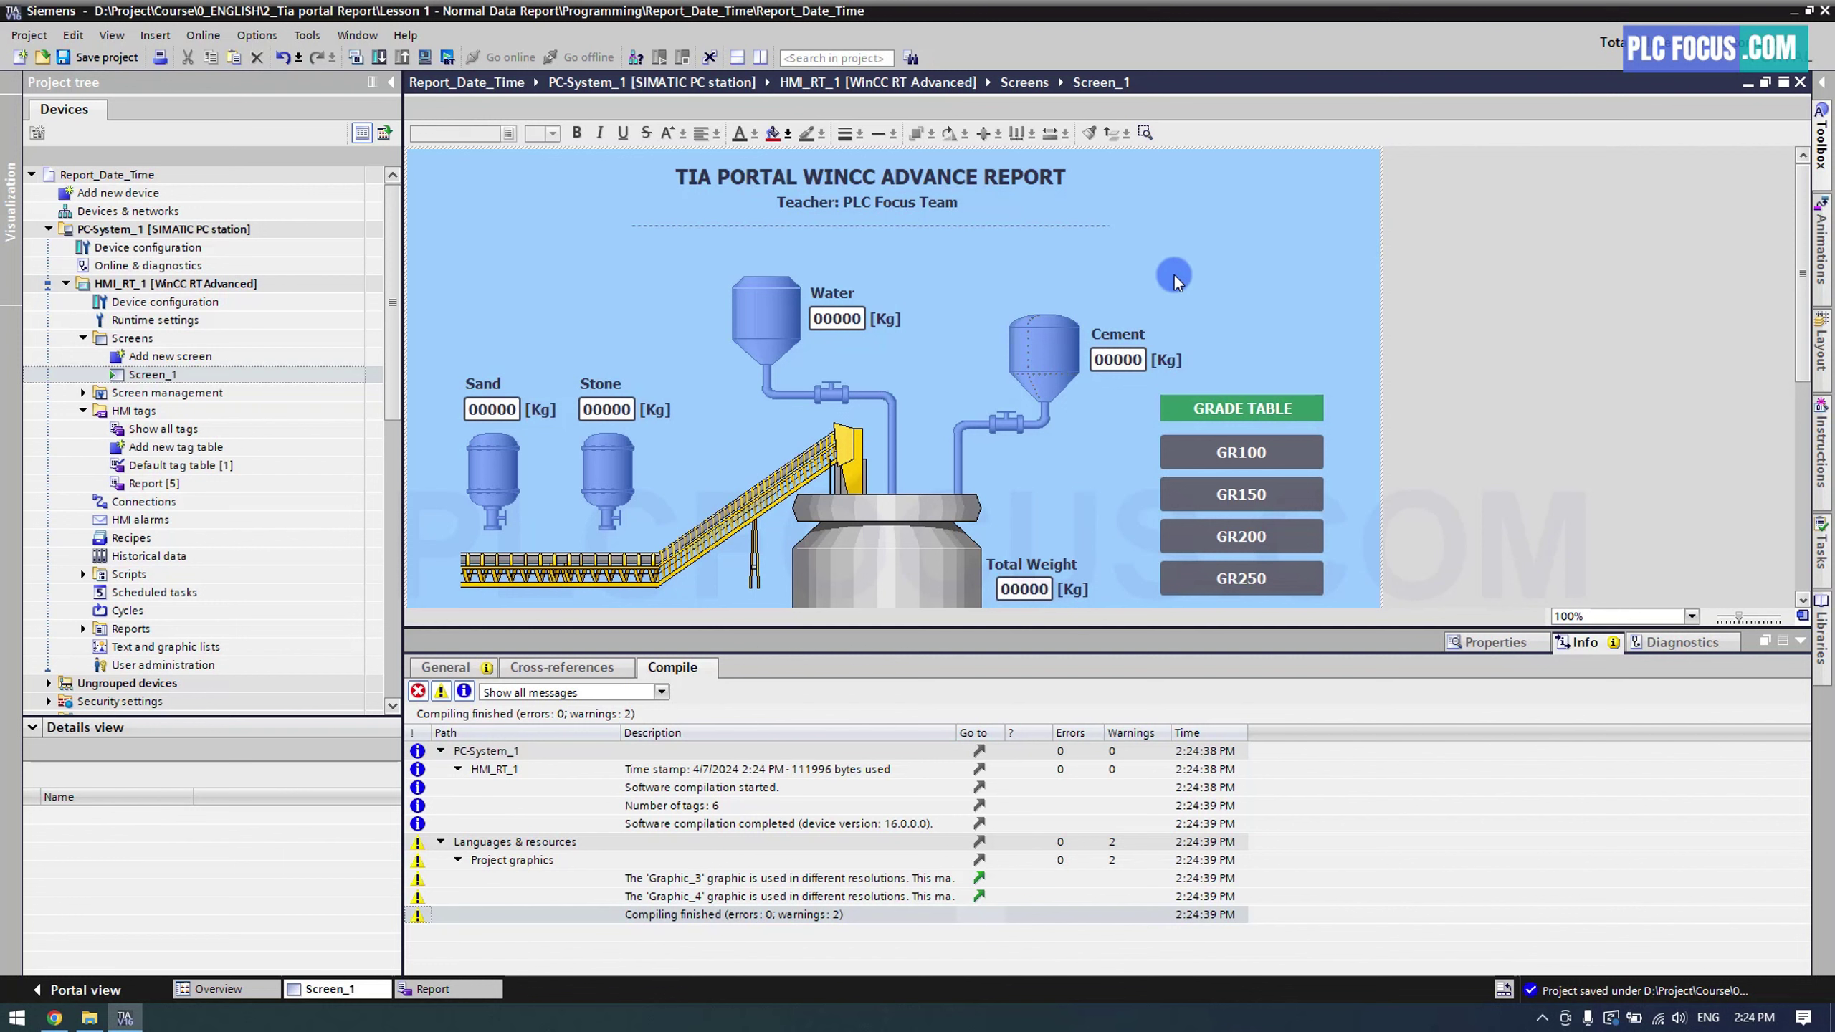
scroll(392, 327, down, 3)
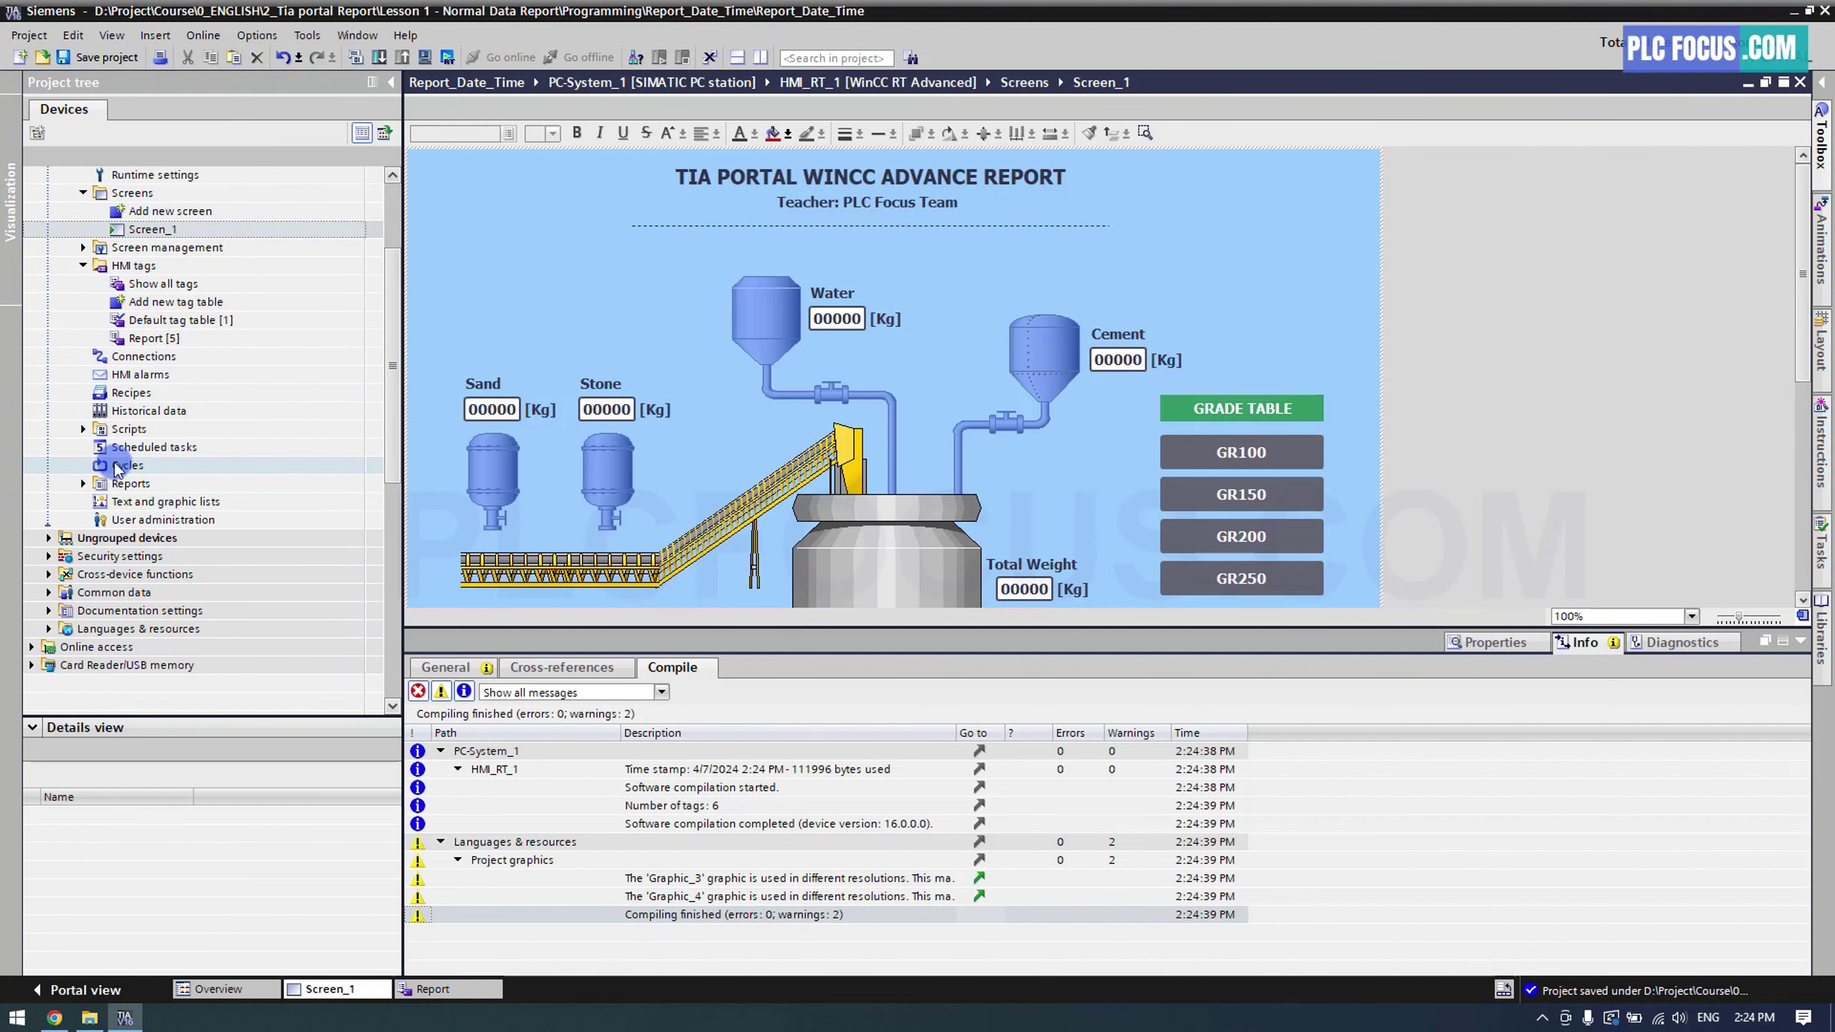
Add a new VB function, VBFunction_1, under Scripts > VB scripts
click(84, 428)
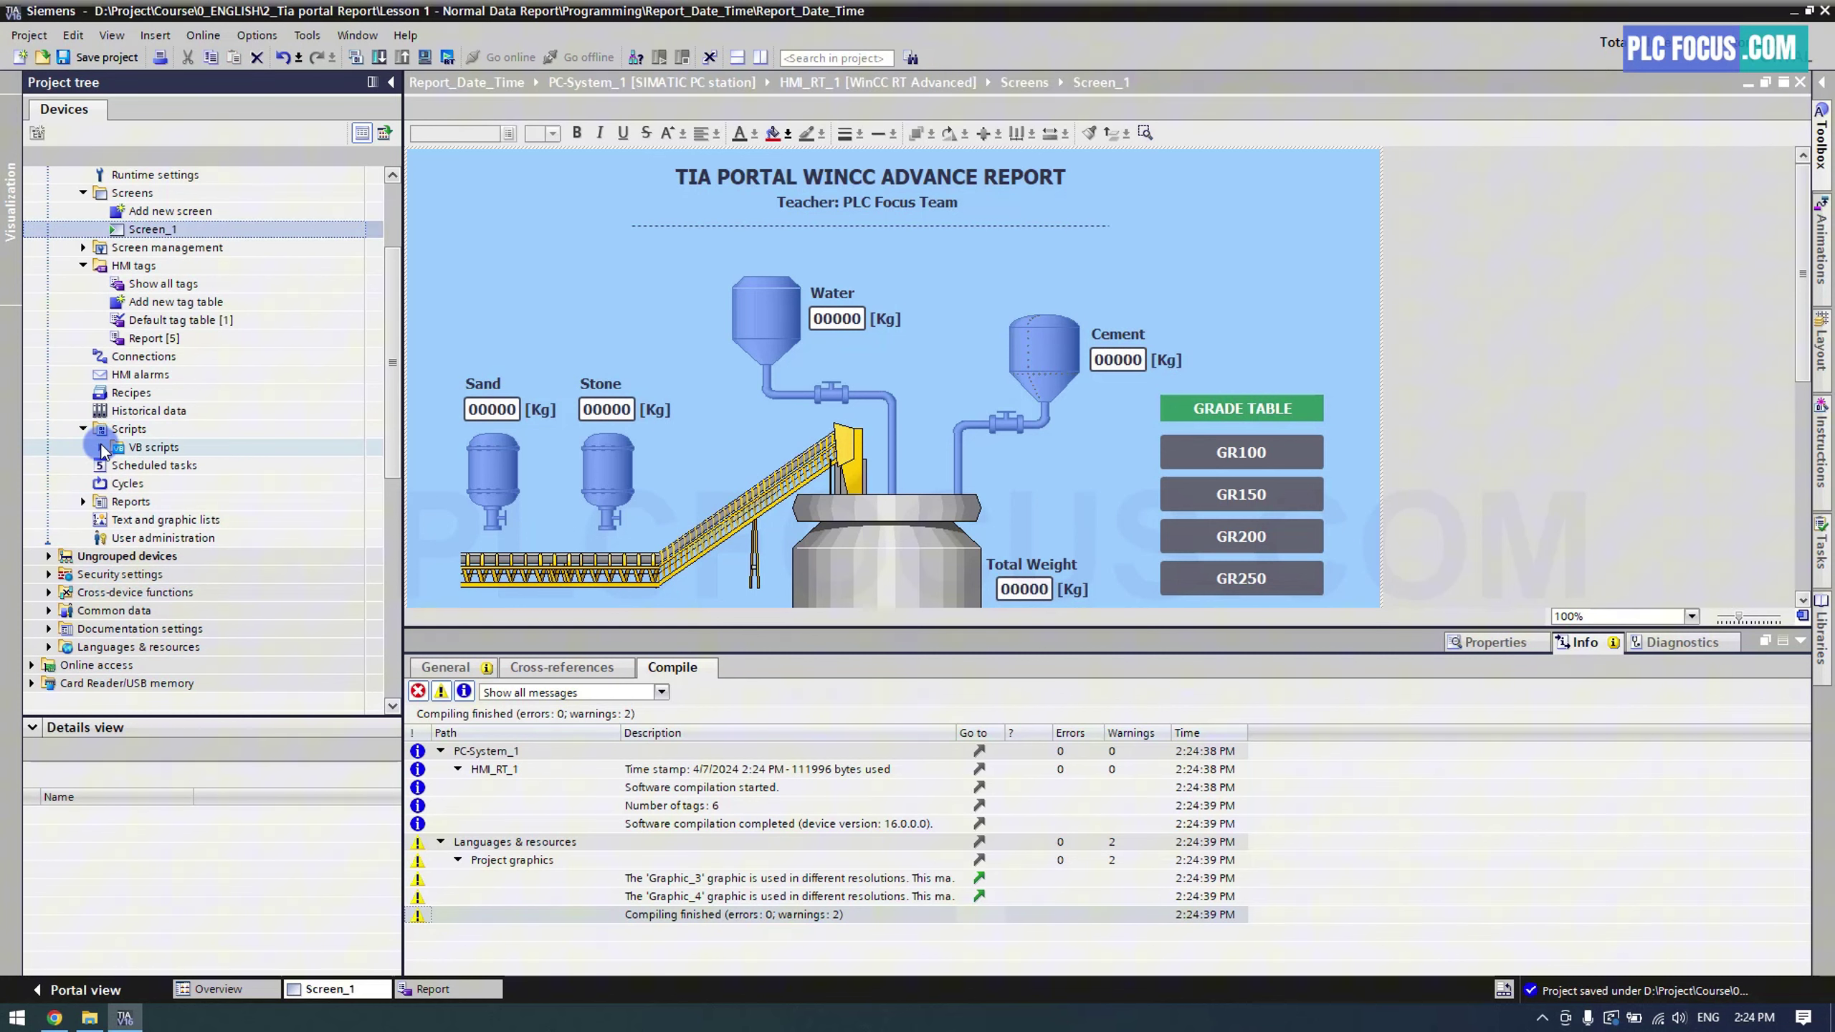
click(101, 448)
click(187, 466)
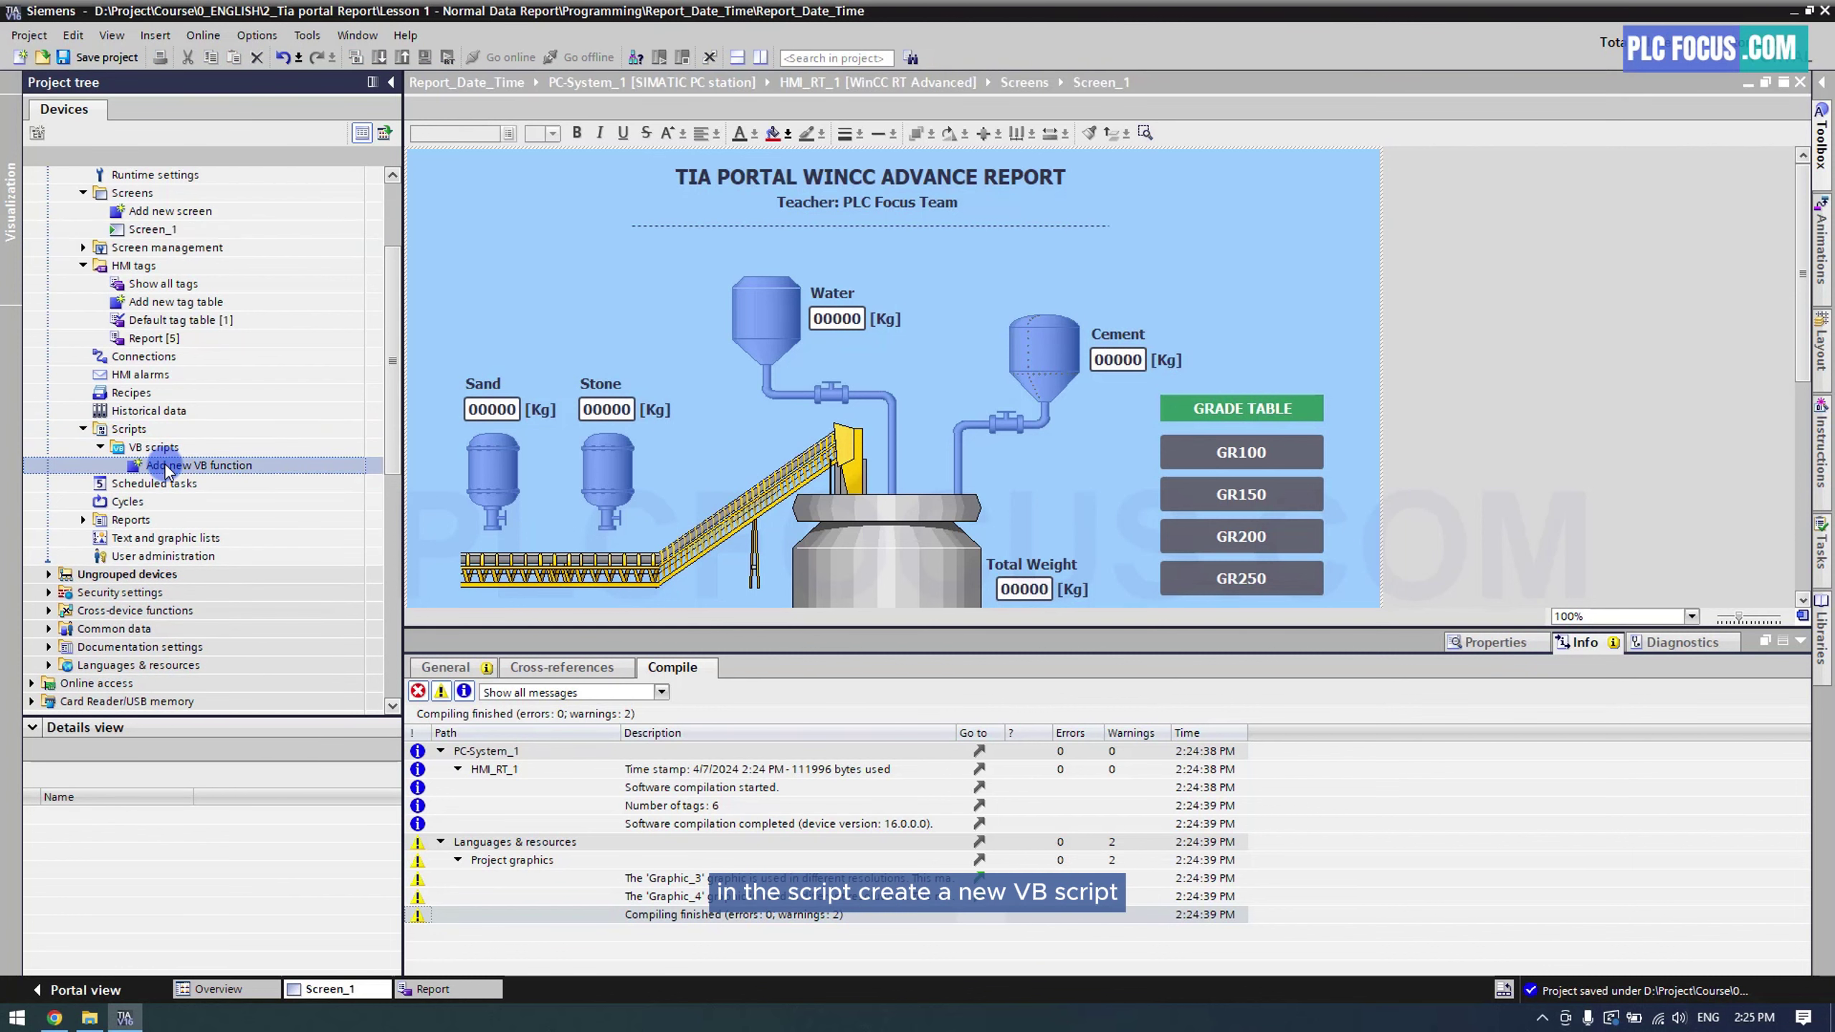
double_click(165, 466)
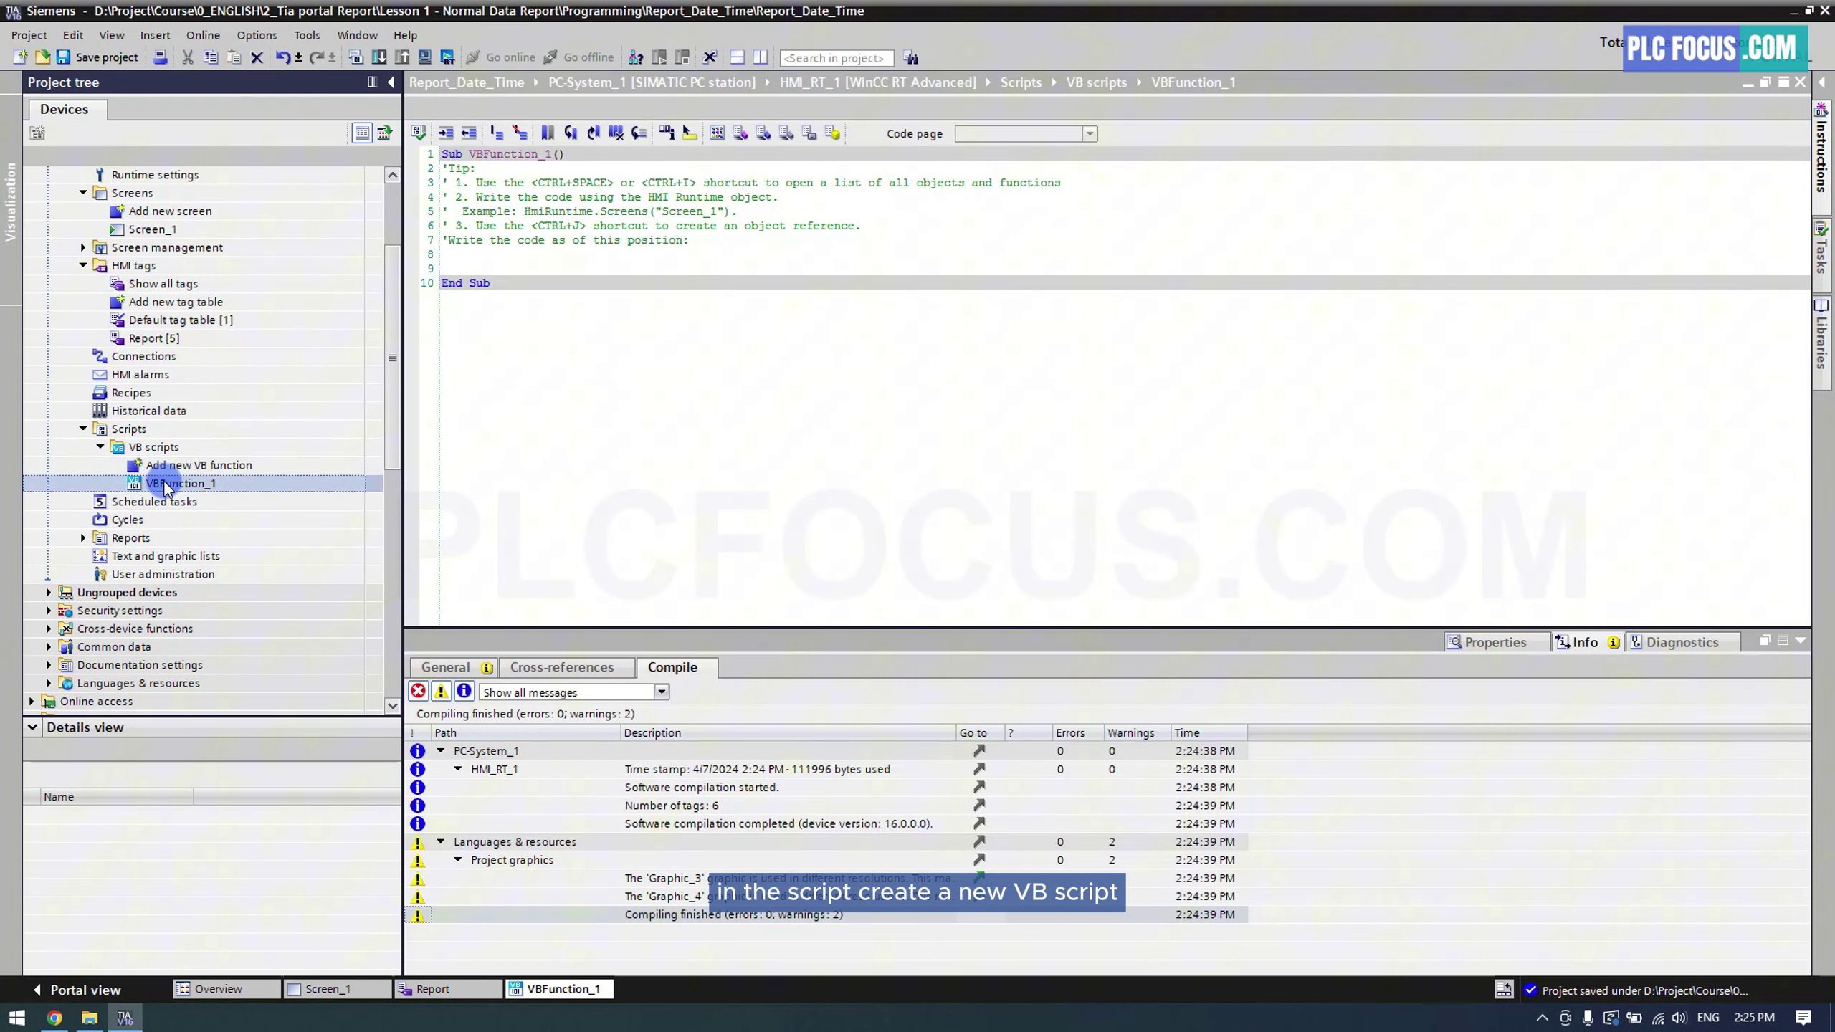
Rename VBFunction_1 to Excel_Report and open the script
right_click(164, 488)
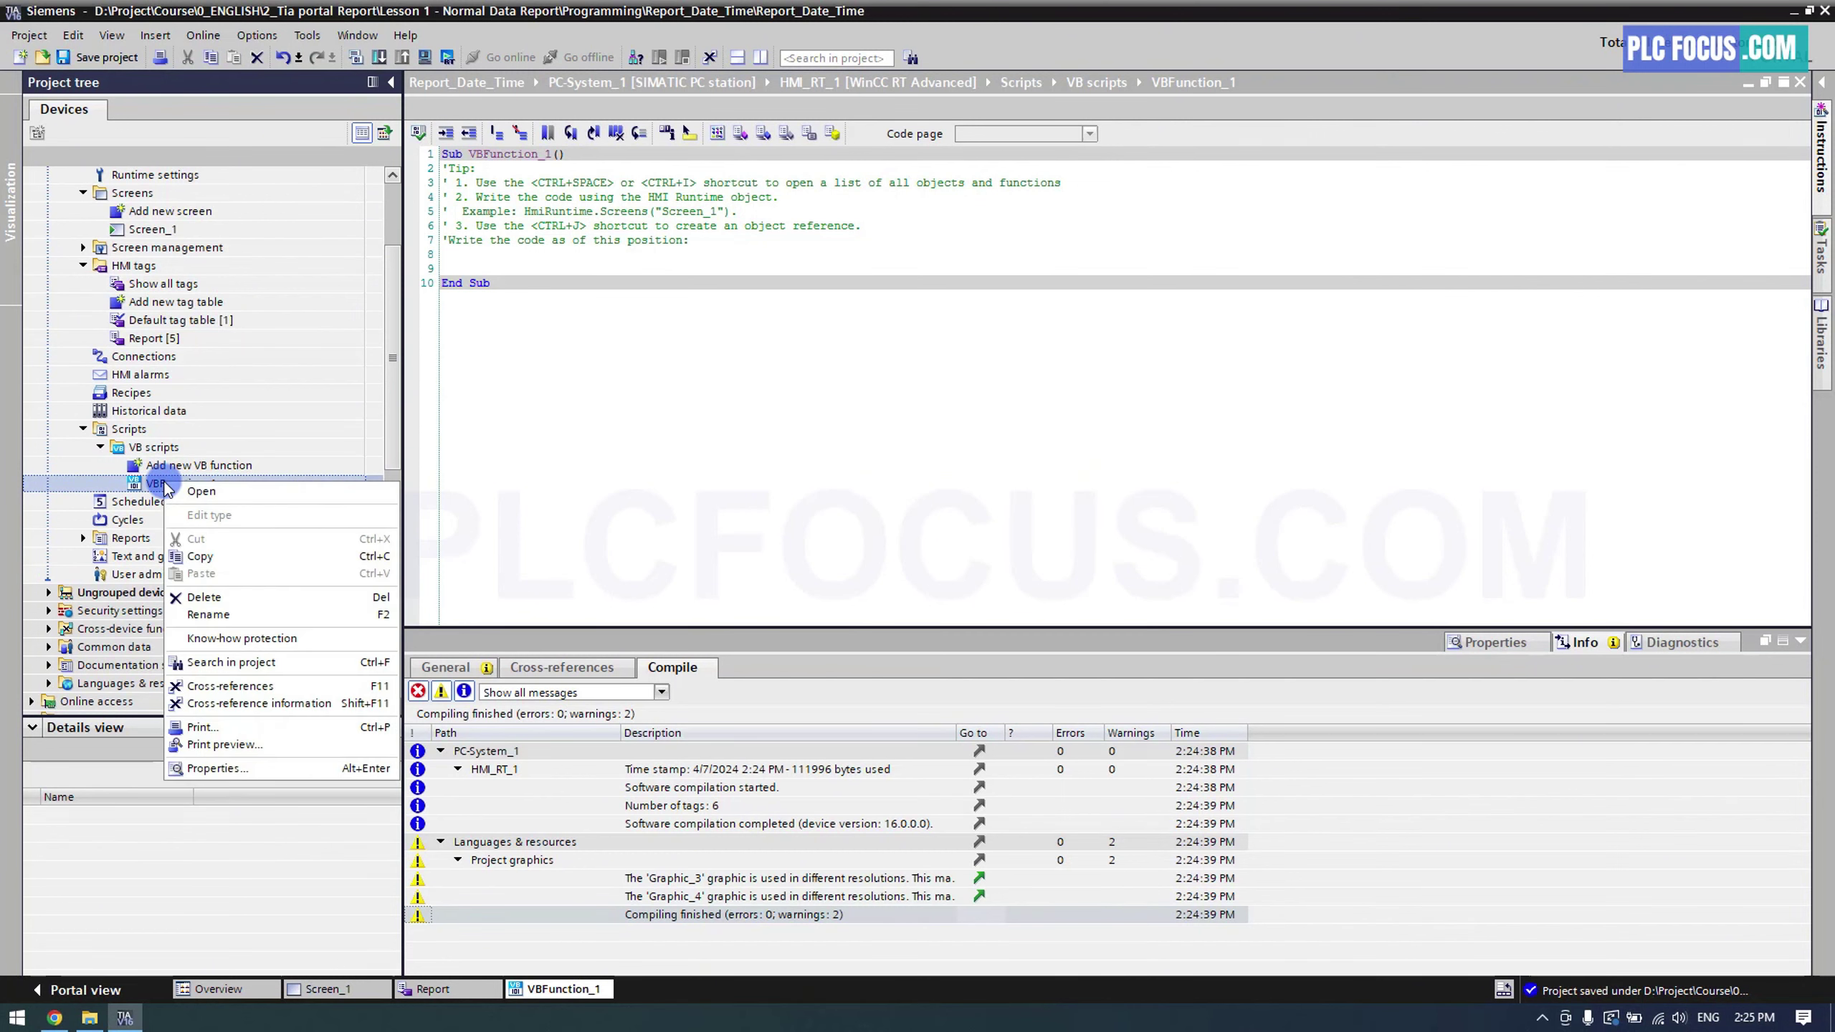
click(210, 614)
text(R)
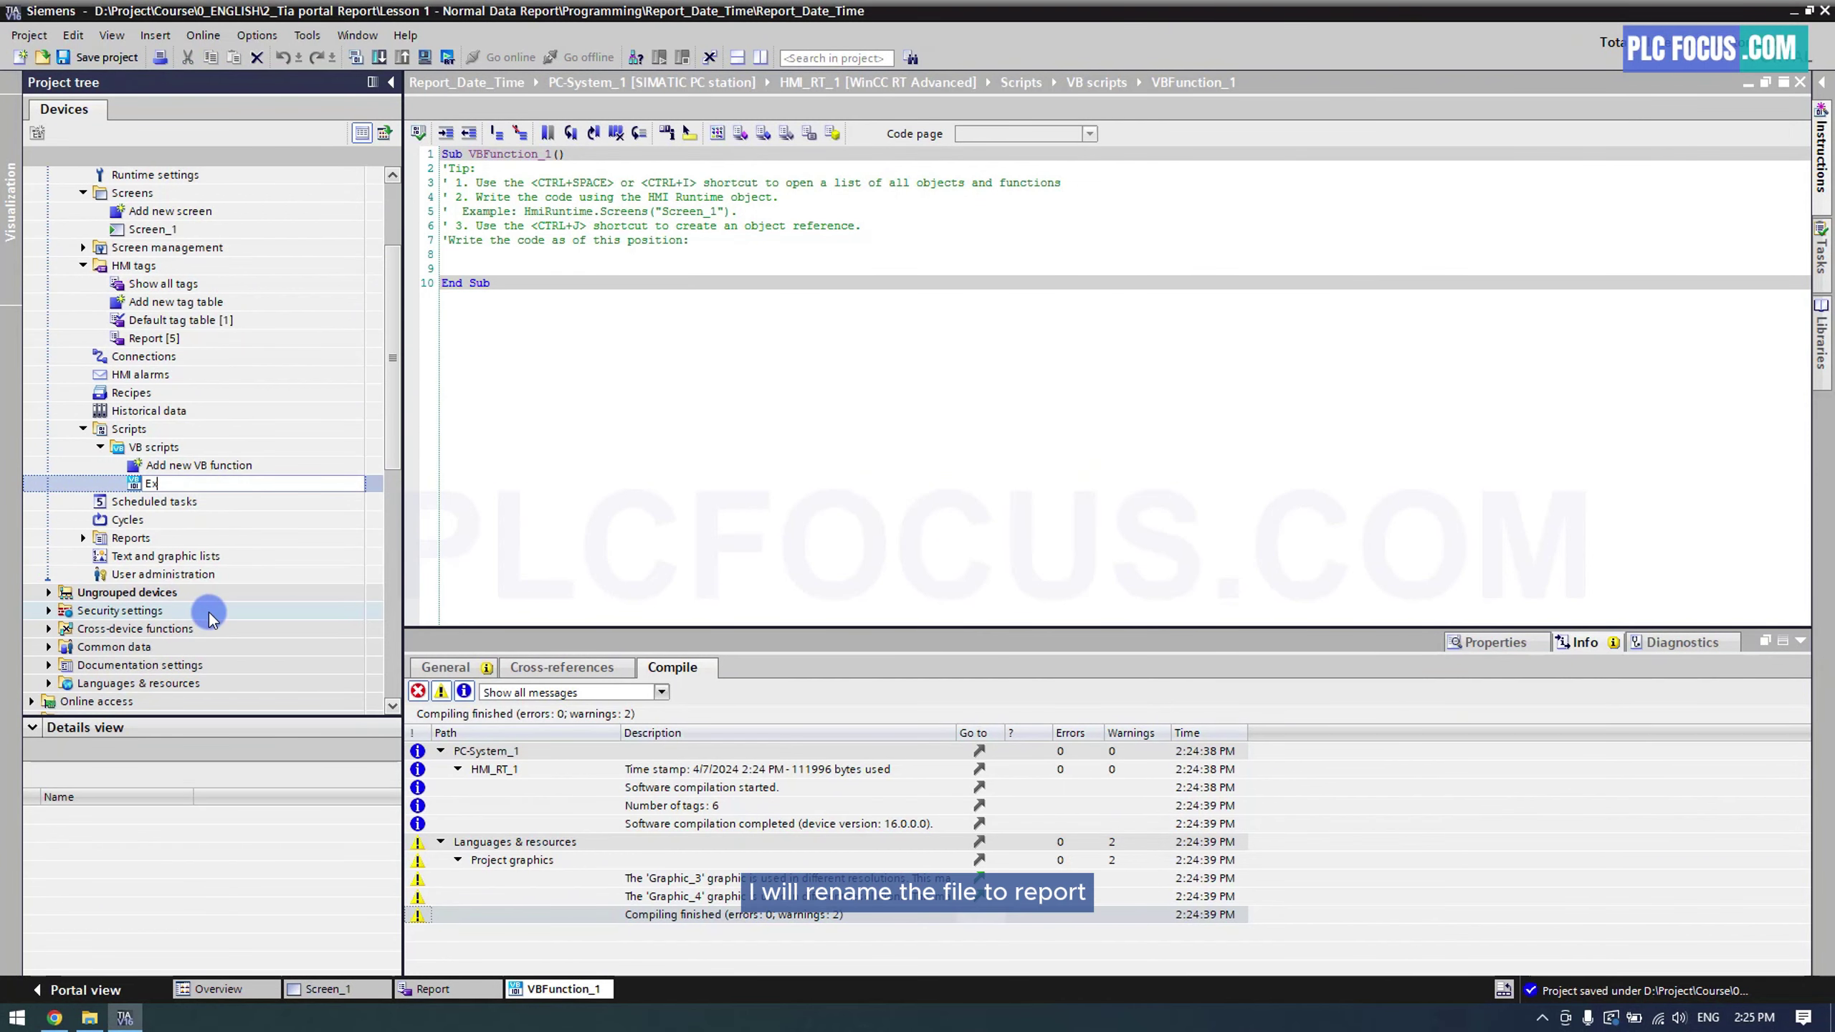
text(eport)
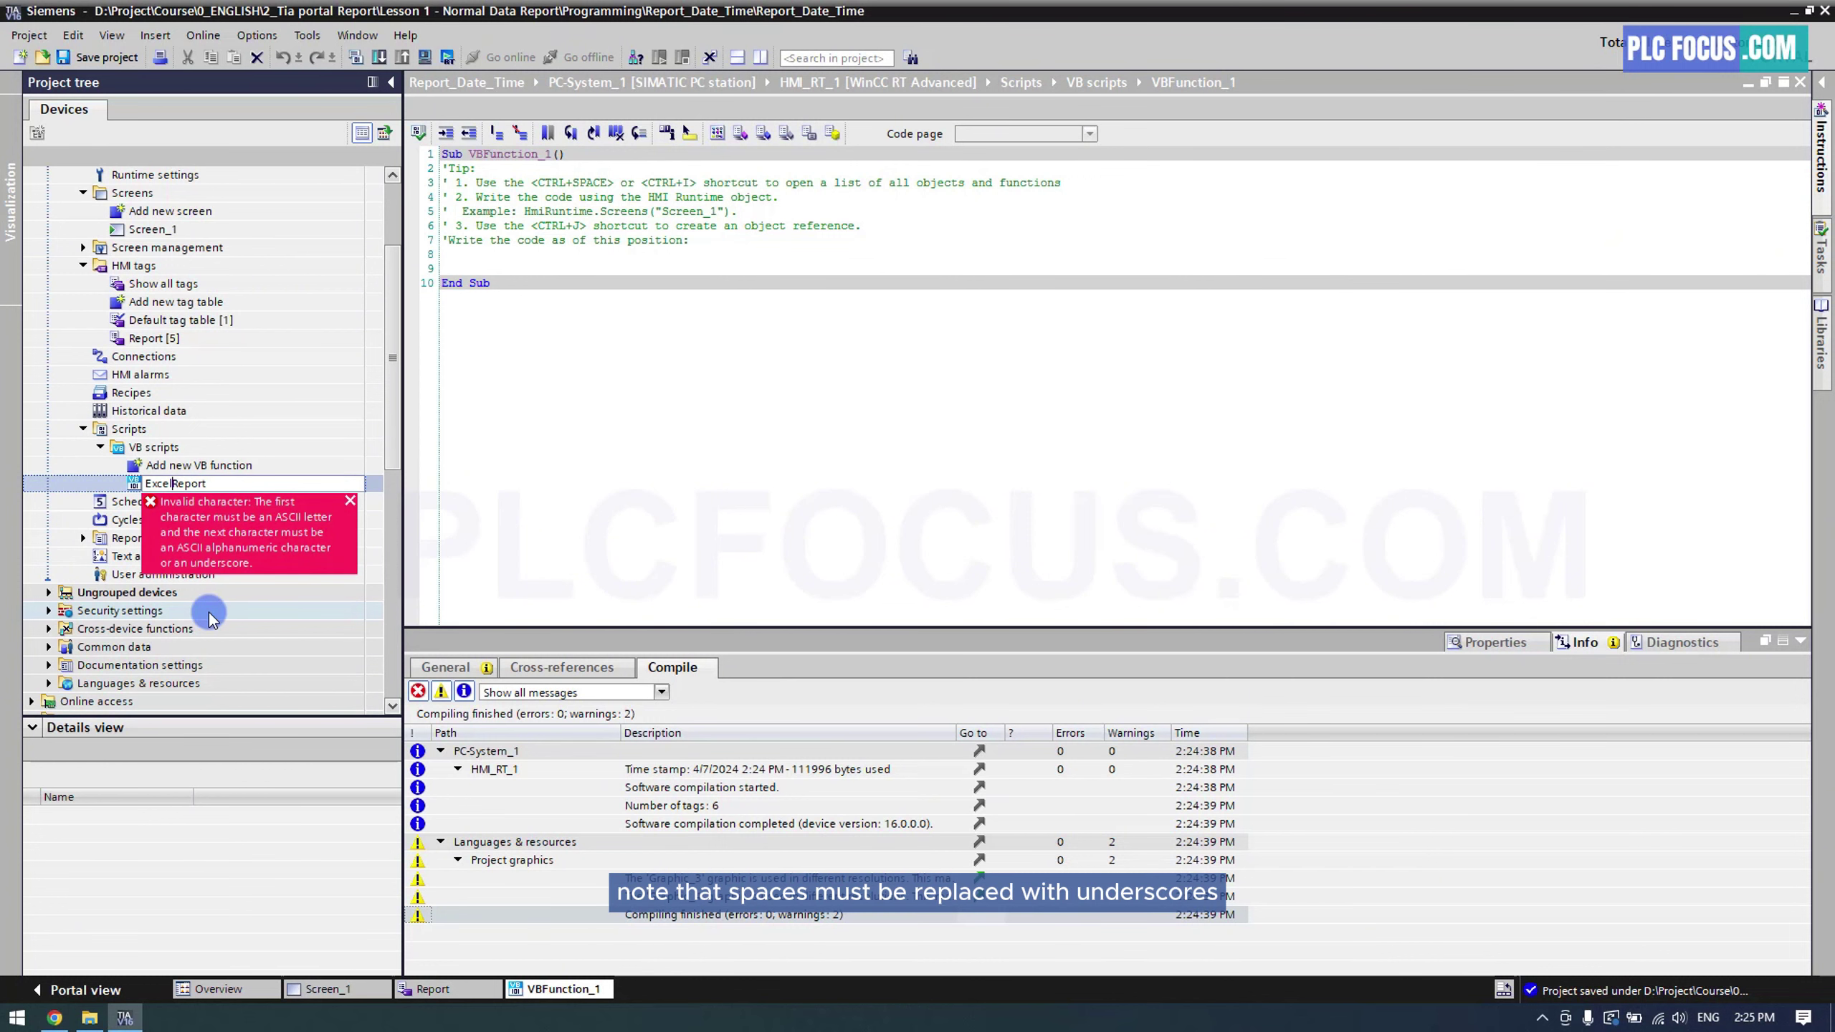
text(_)
key(Return)
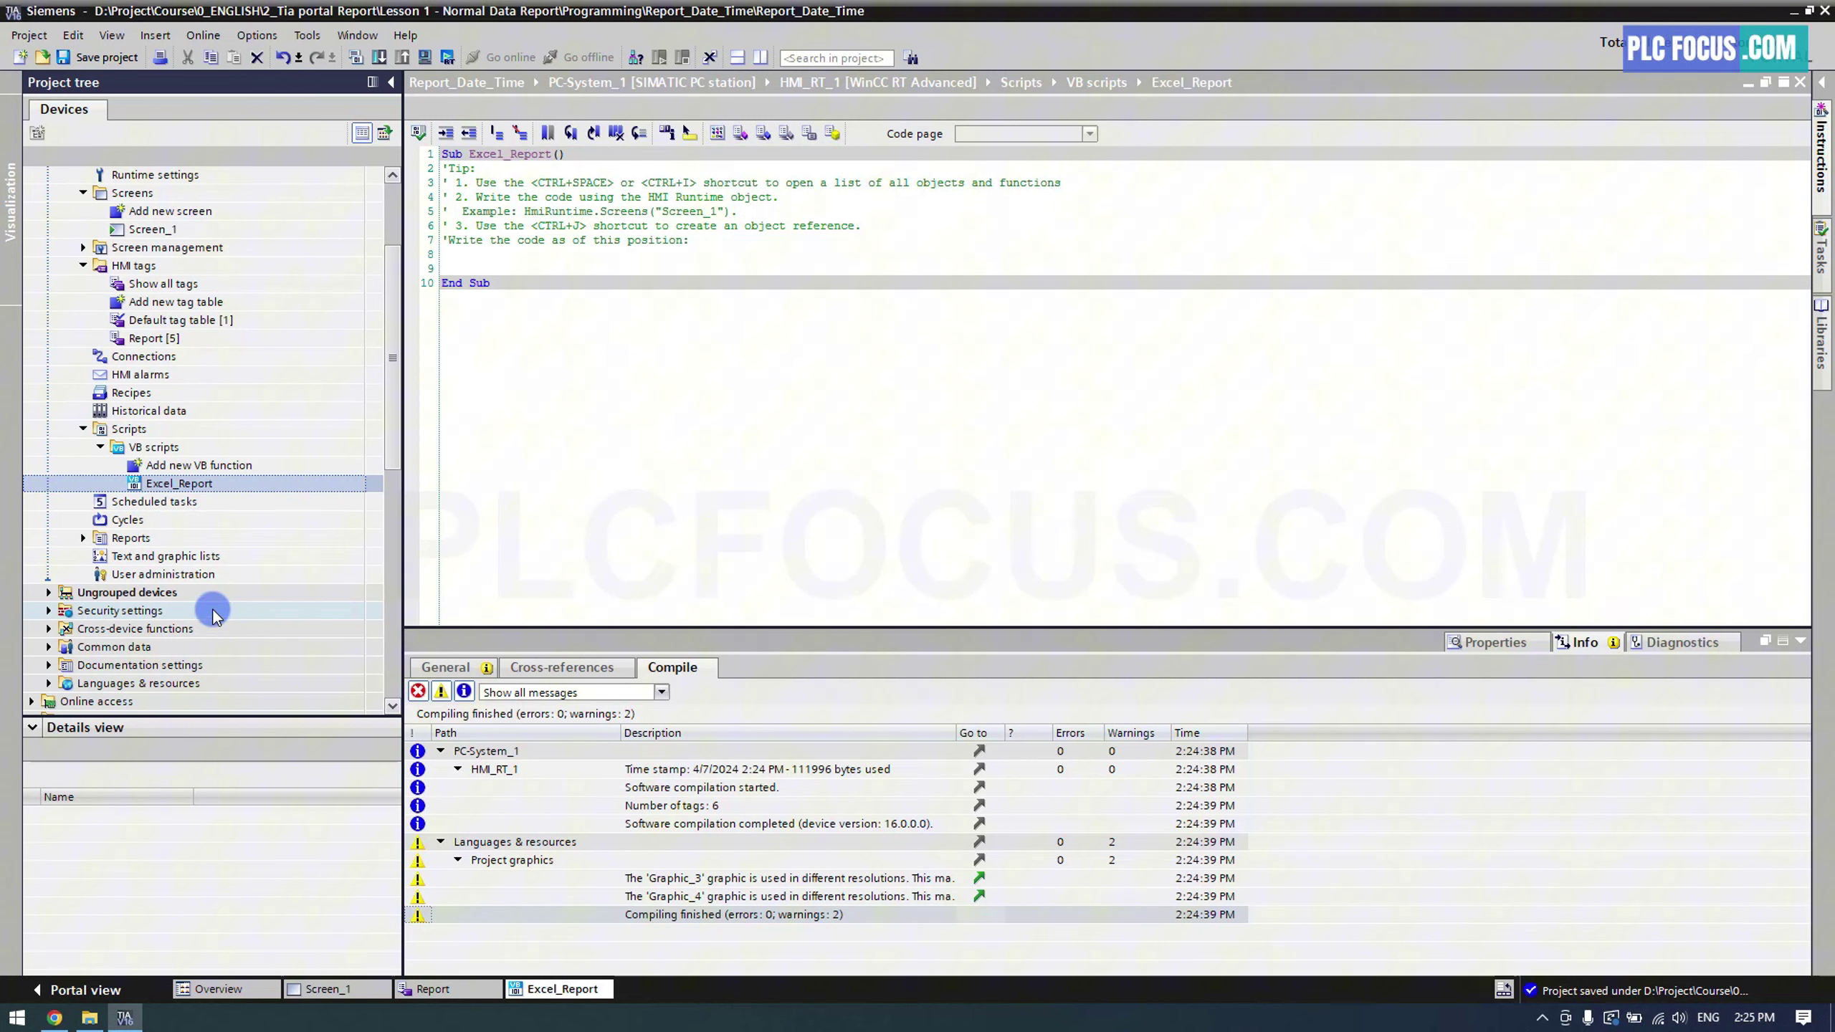
click(194, 485)
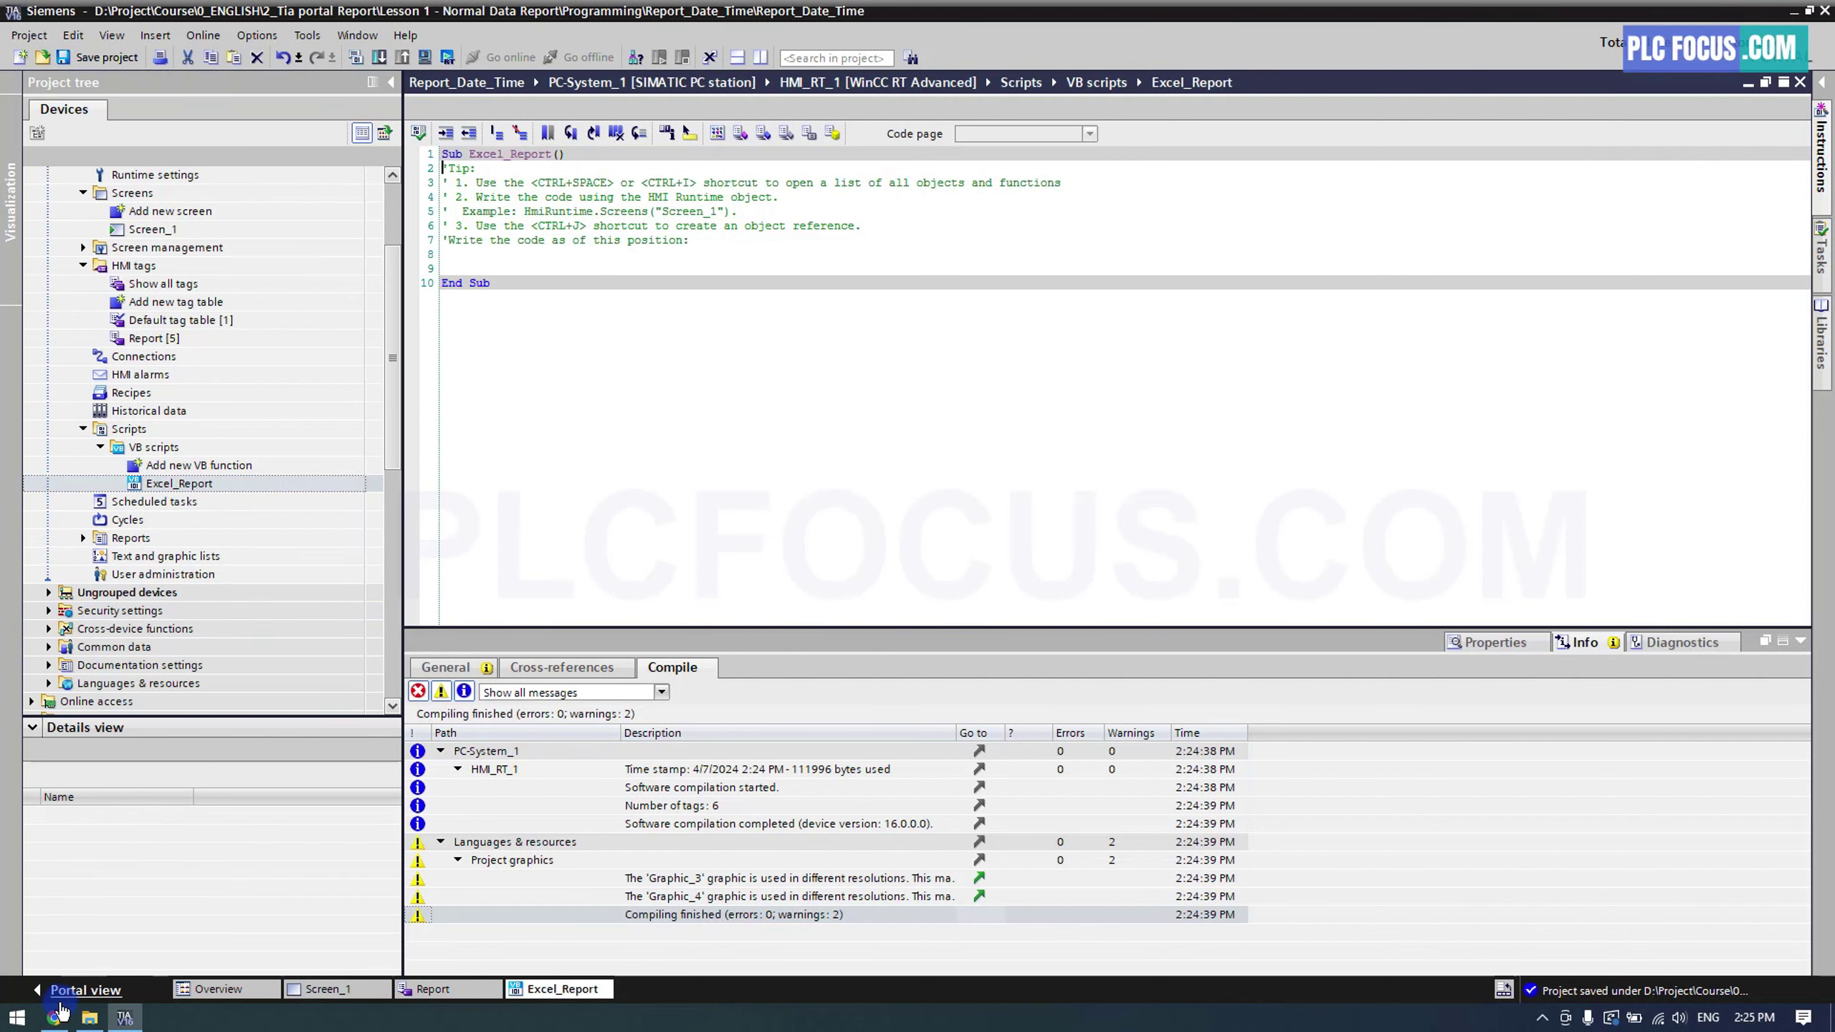
Copy the full Data_Report script code from the plcfocus.net lesson page
click(54, 1018)
scroll(781, 430, down, 5)
scroll(762, 467, down, 5)
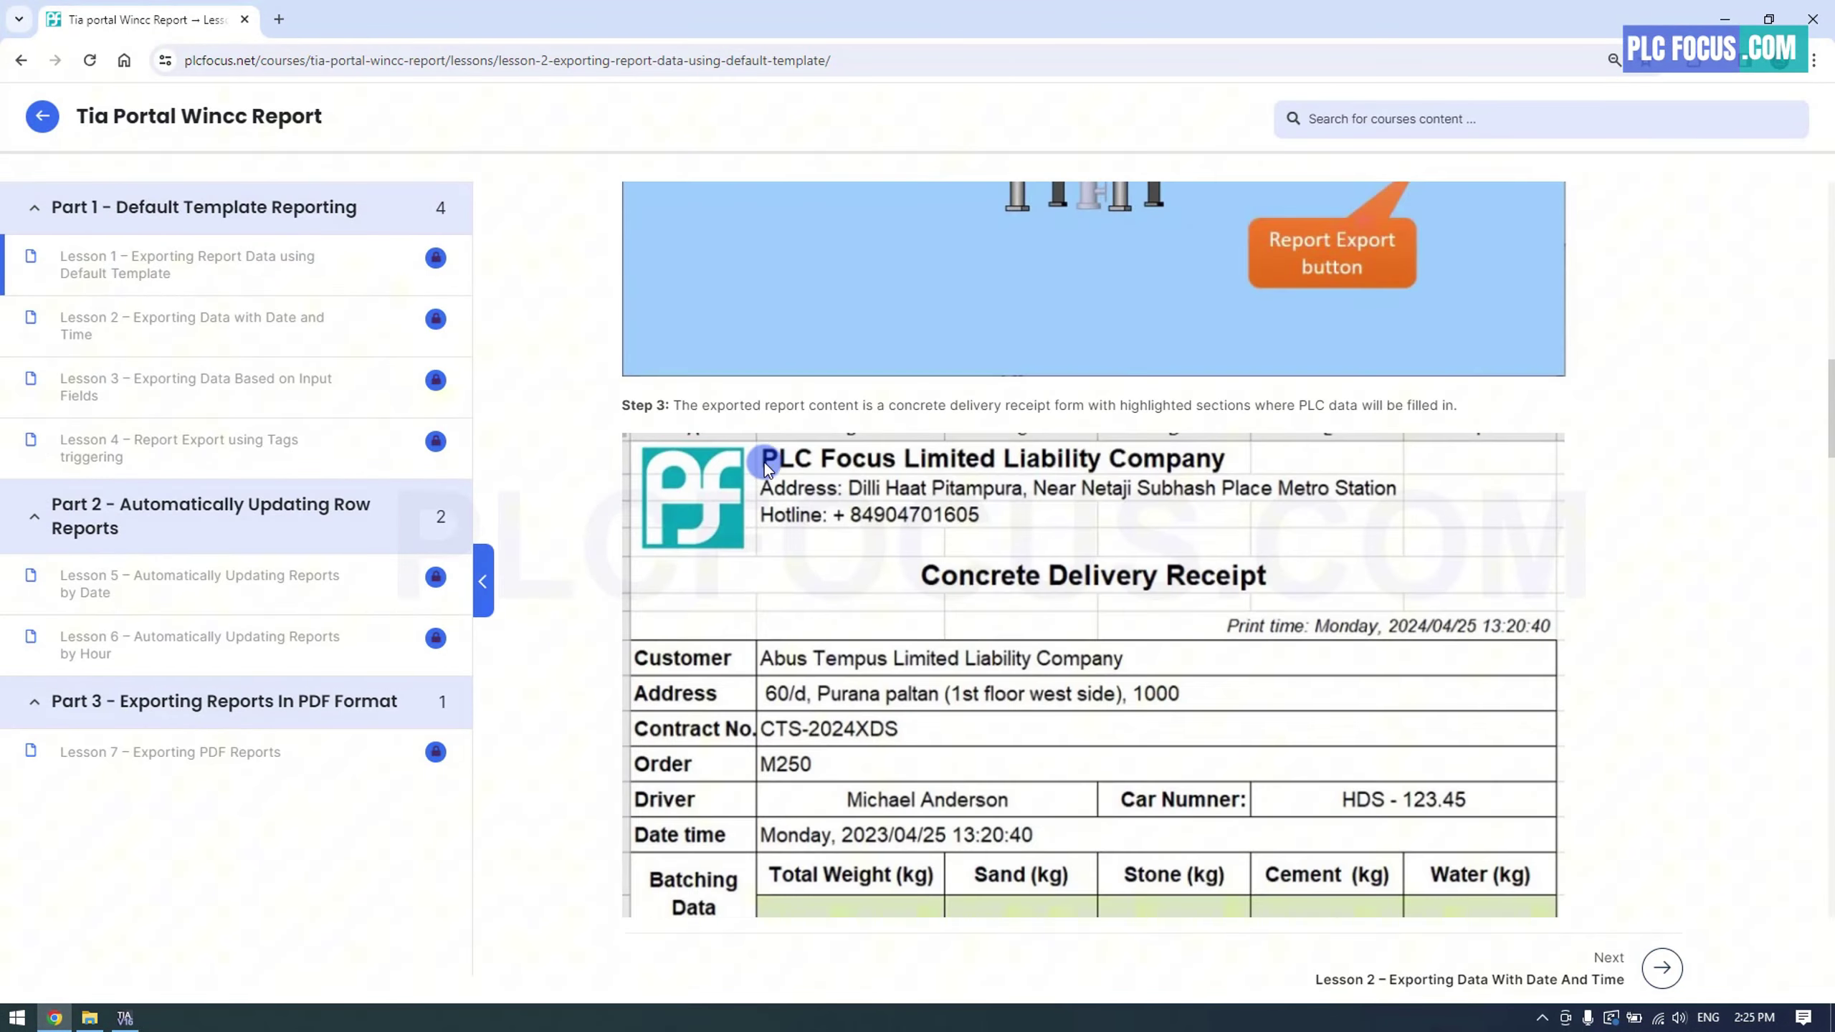
scroll(763, 466, down, 5)
scroll(760, 474, down, 5)
scroll(759, 508, down, 5)
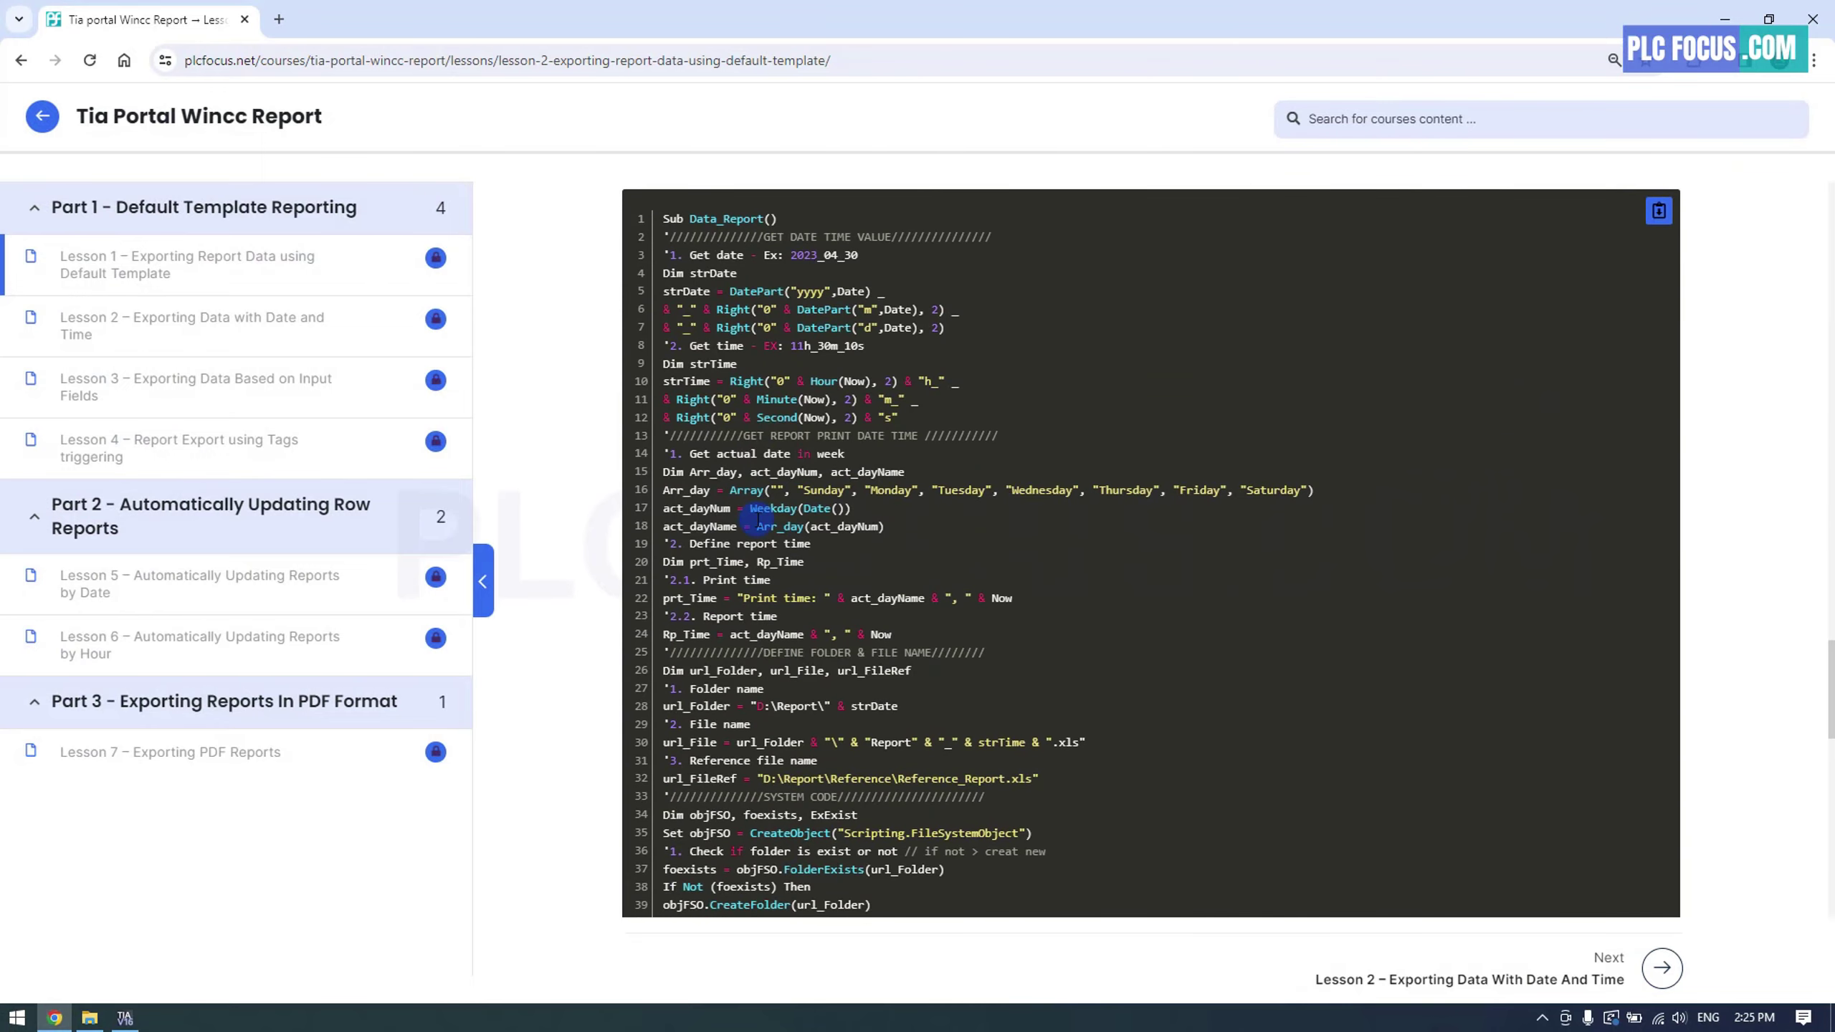
click(1658, 217)
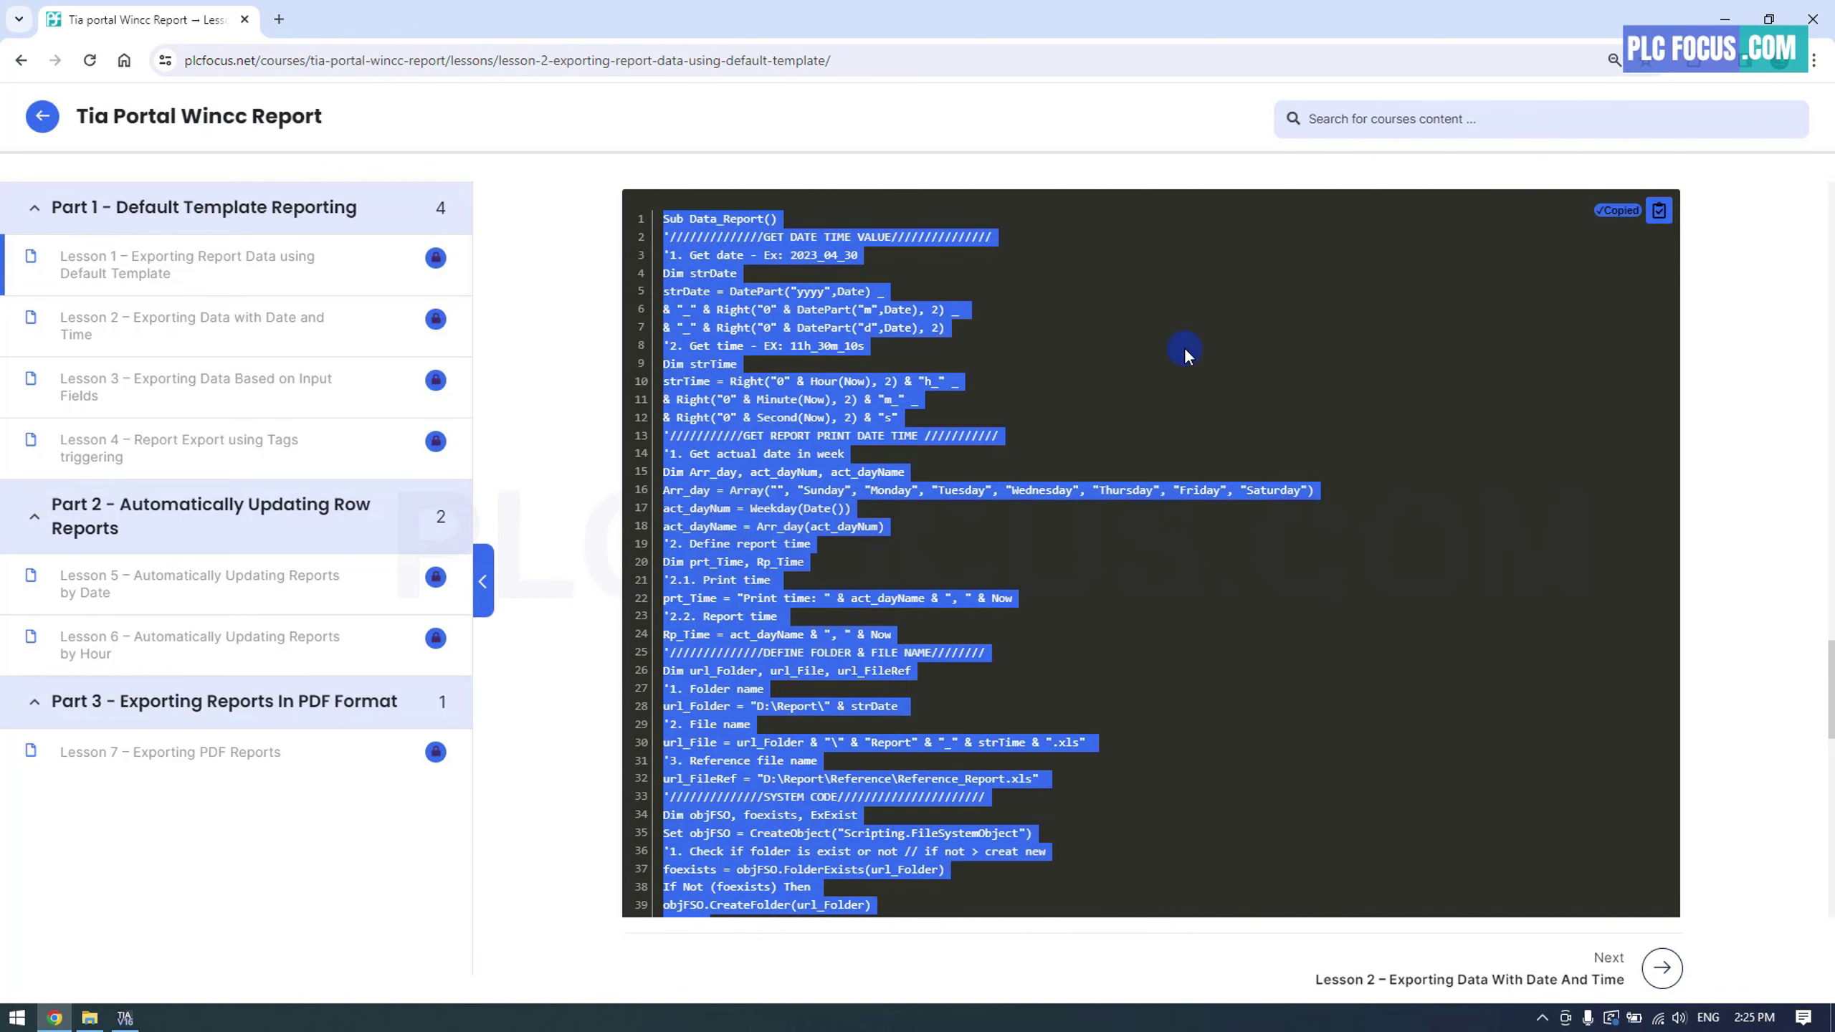
Delete the template tip comments in Excel_Report and paste the copied report code
click(124, 1018)
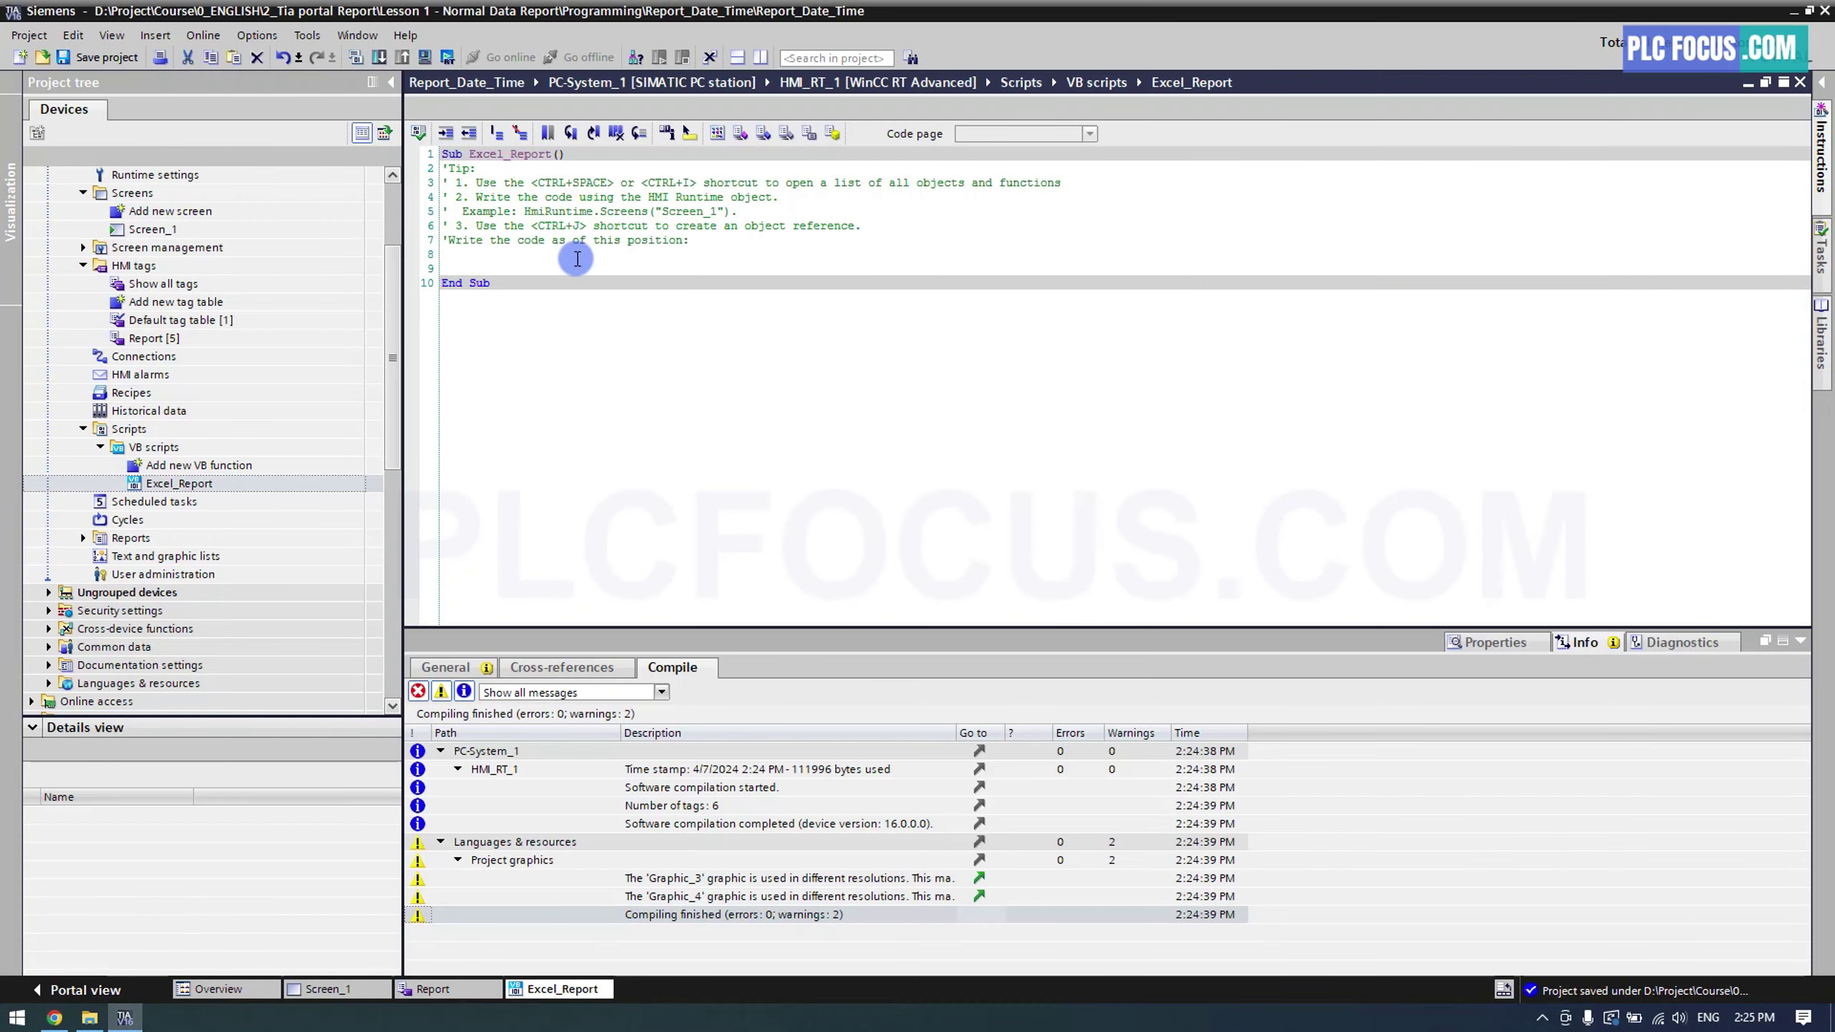
drag(695, 242, 432, 166)
key(Delete)
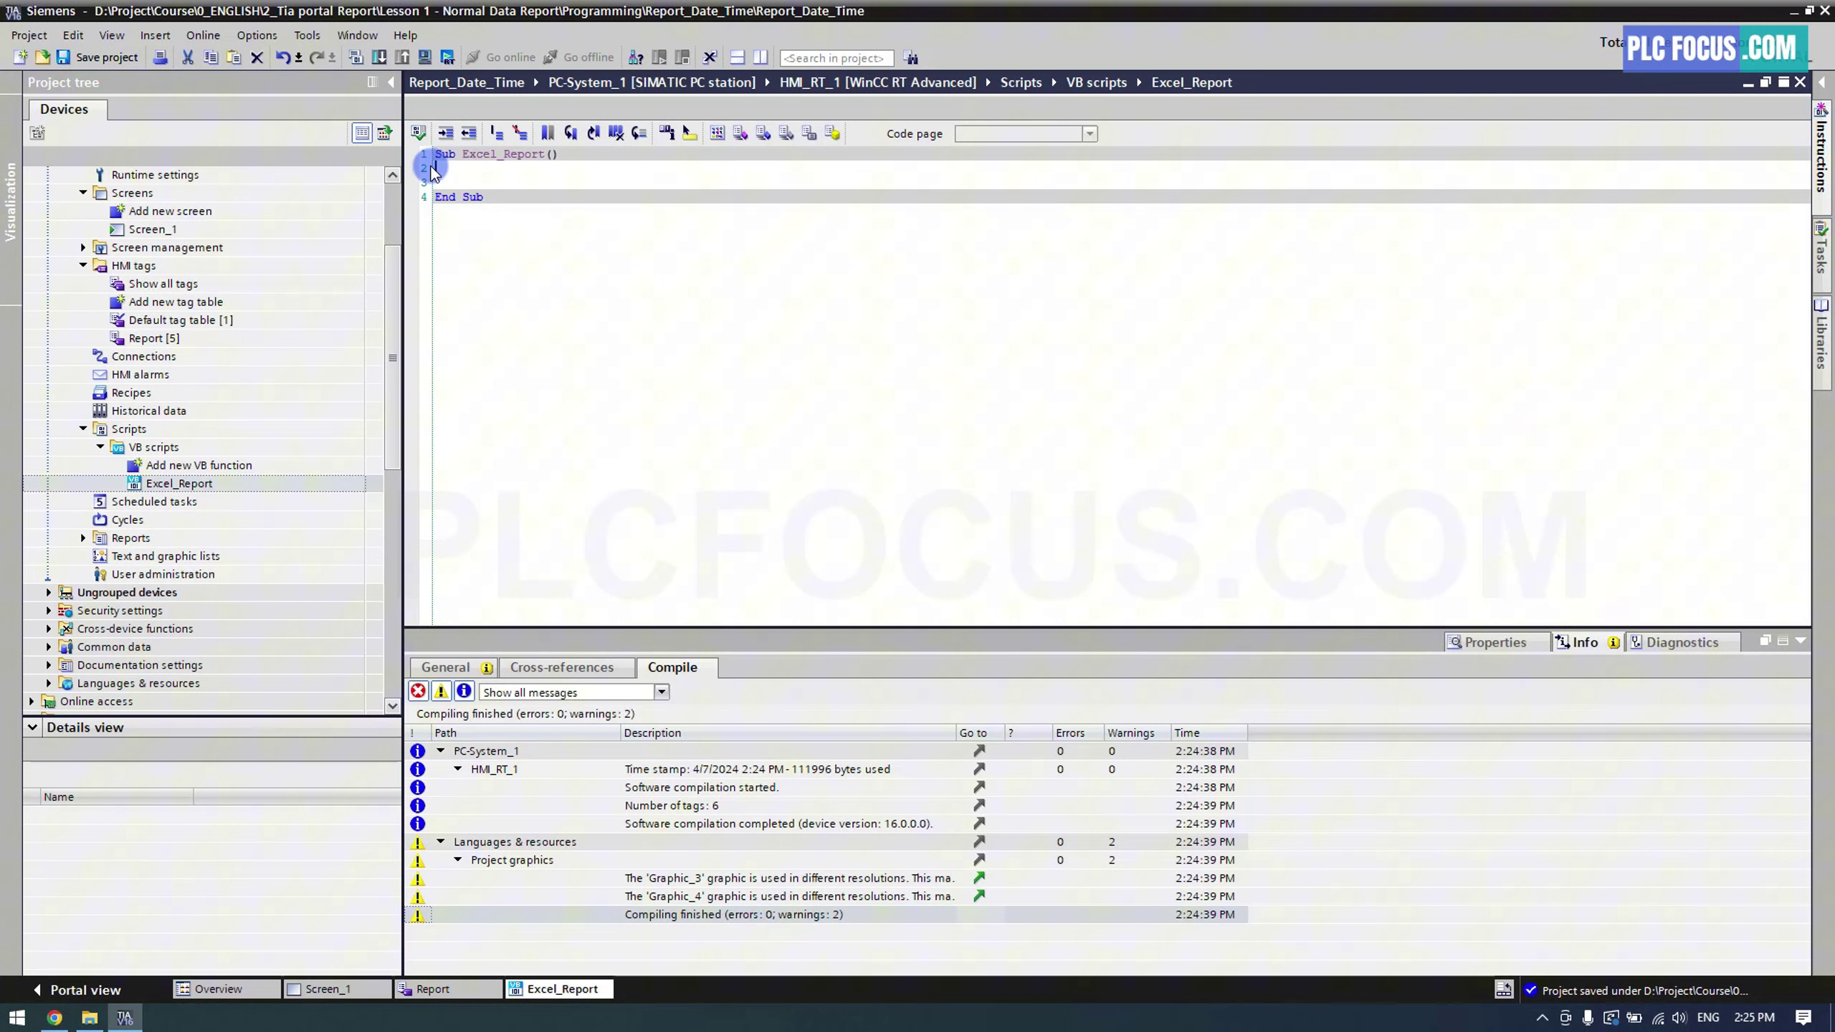
key(ctrl+v)
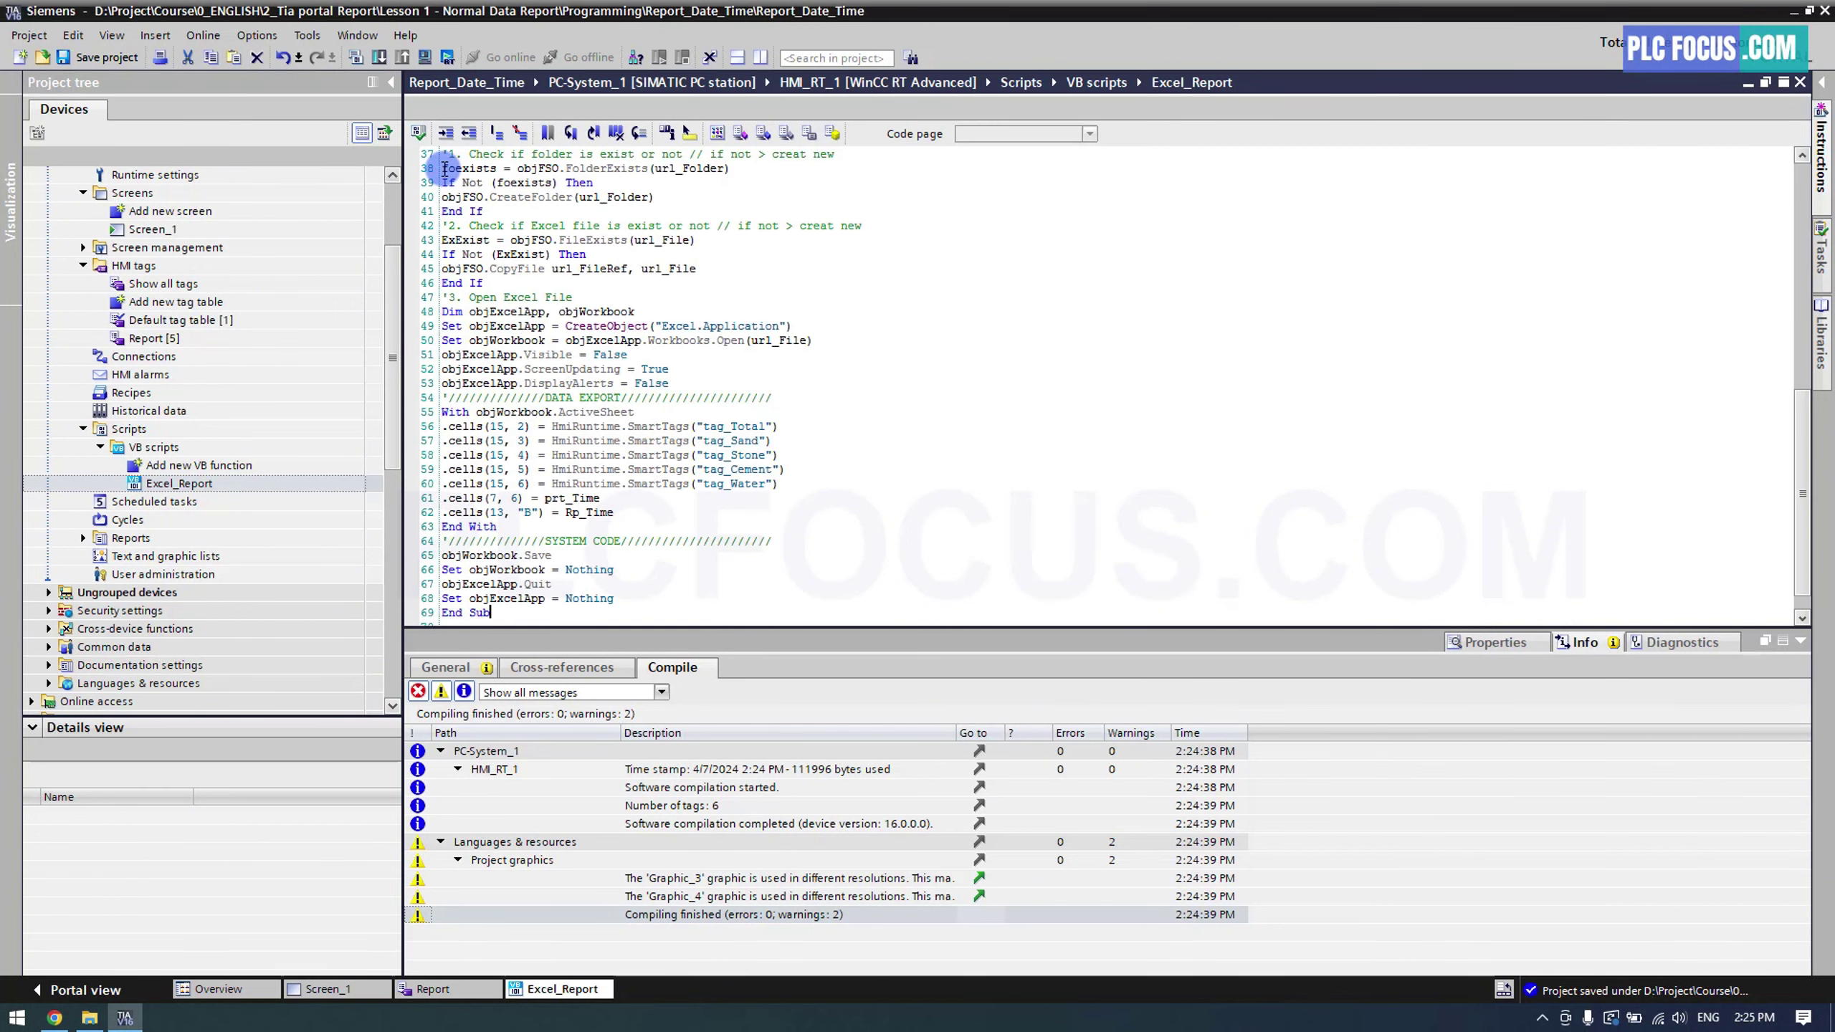
scroll(530, 355, down, 1)
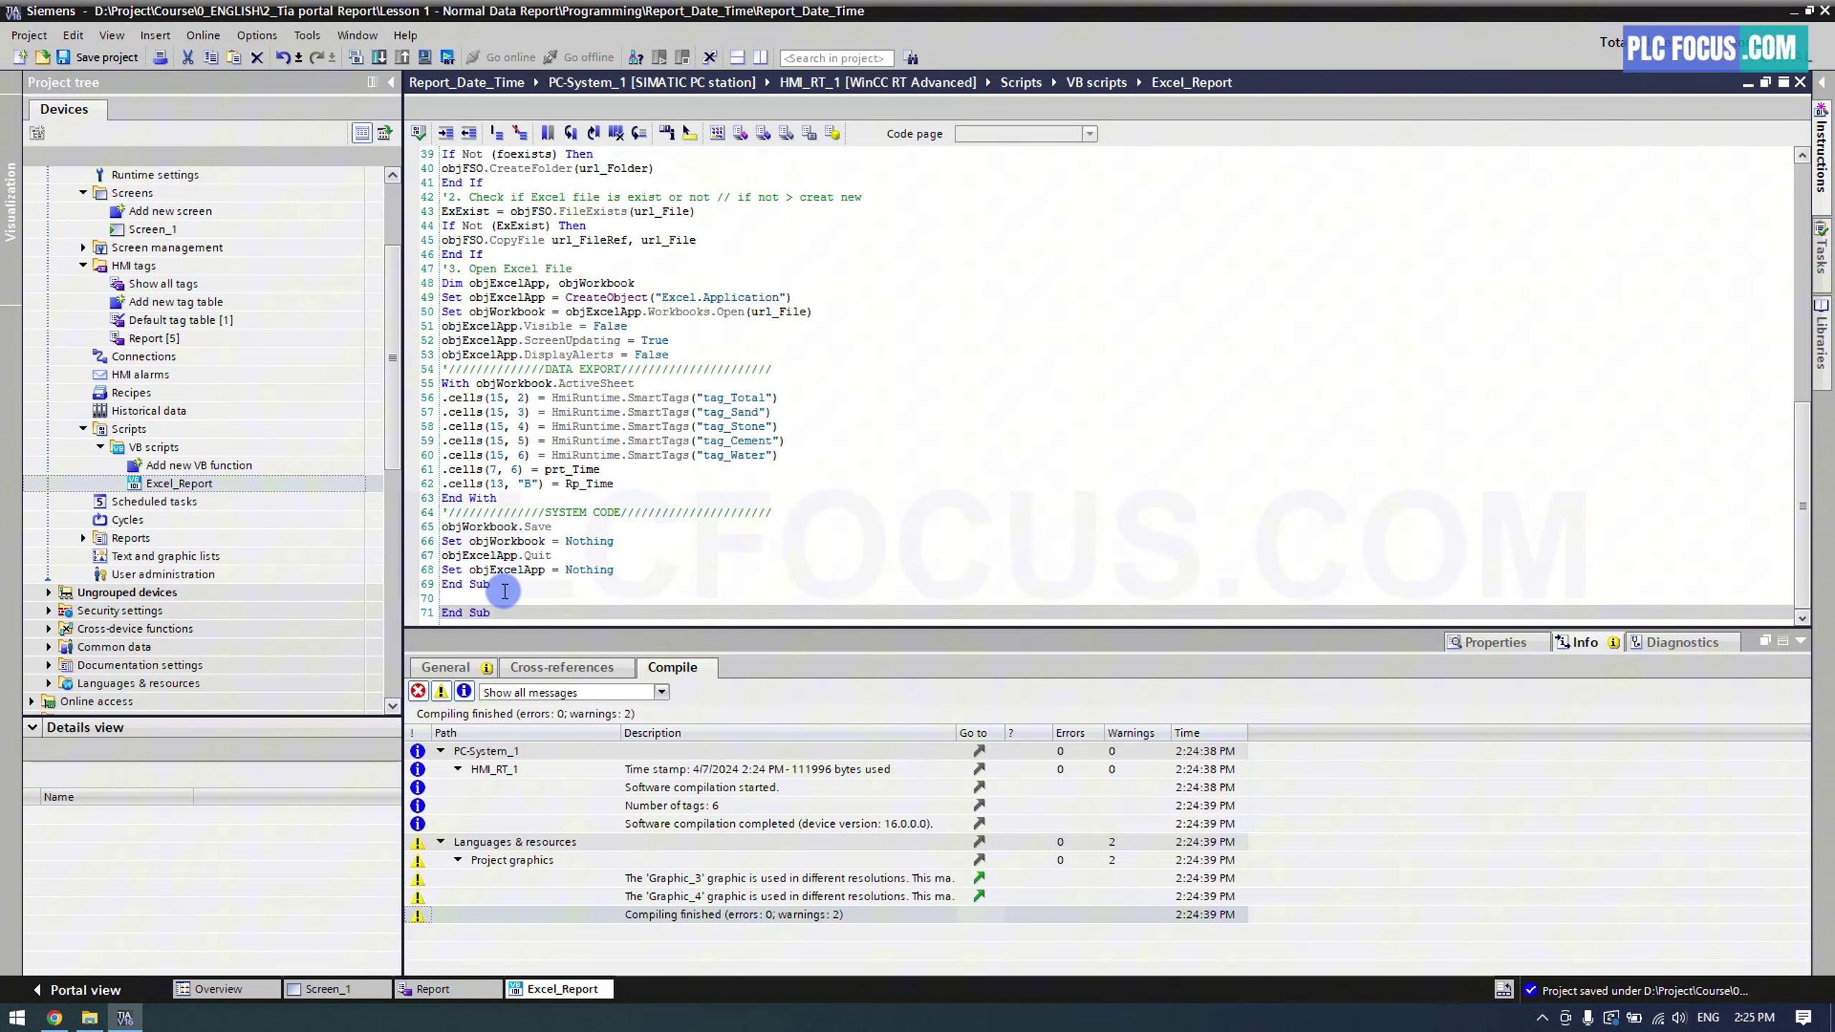
Remove the duplicate End Sub line and the extra Sub Data_Report() header
drag(495, 584, 442, 584)
key(Delete)
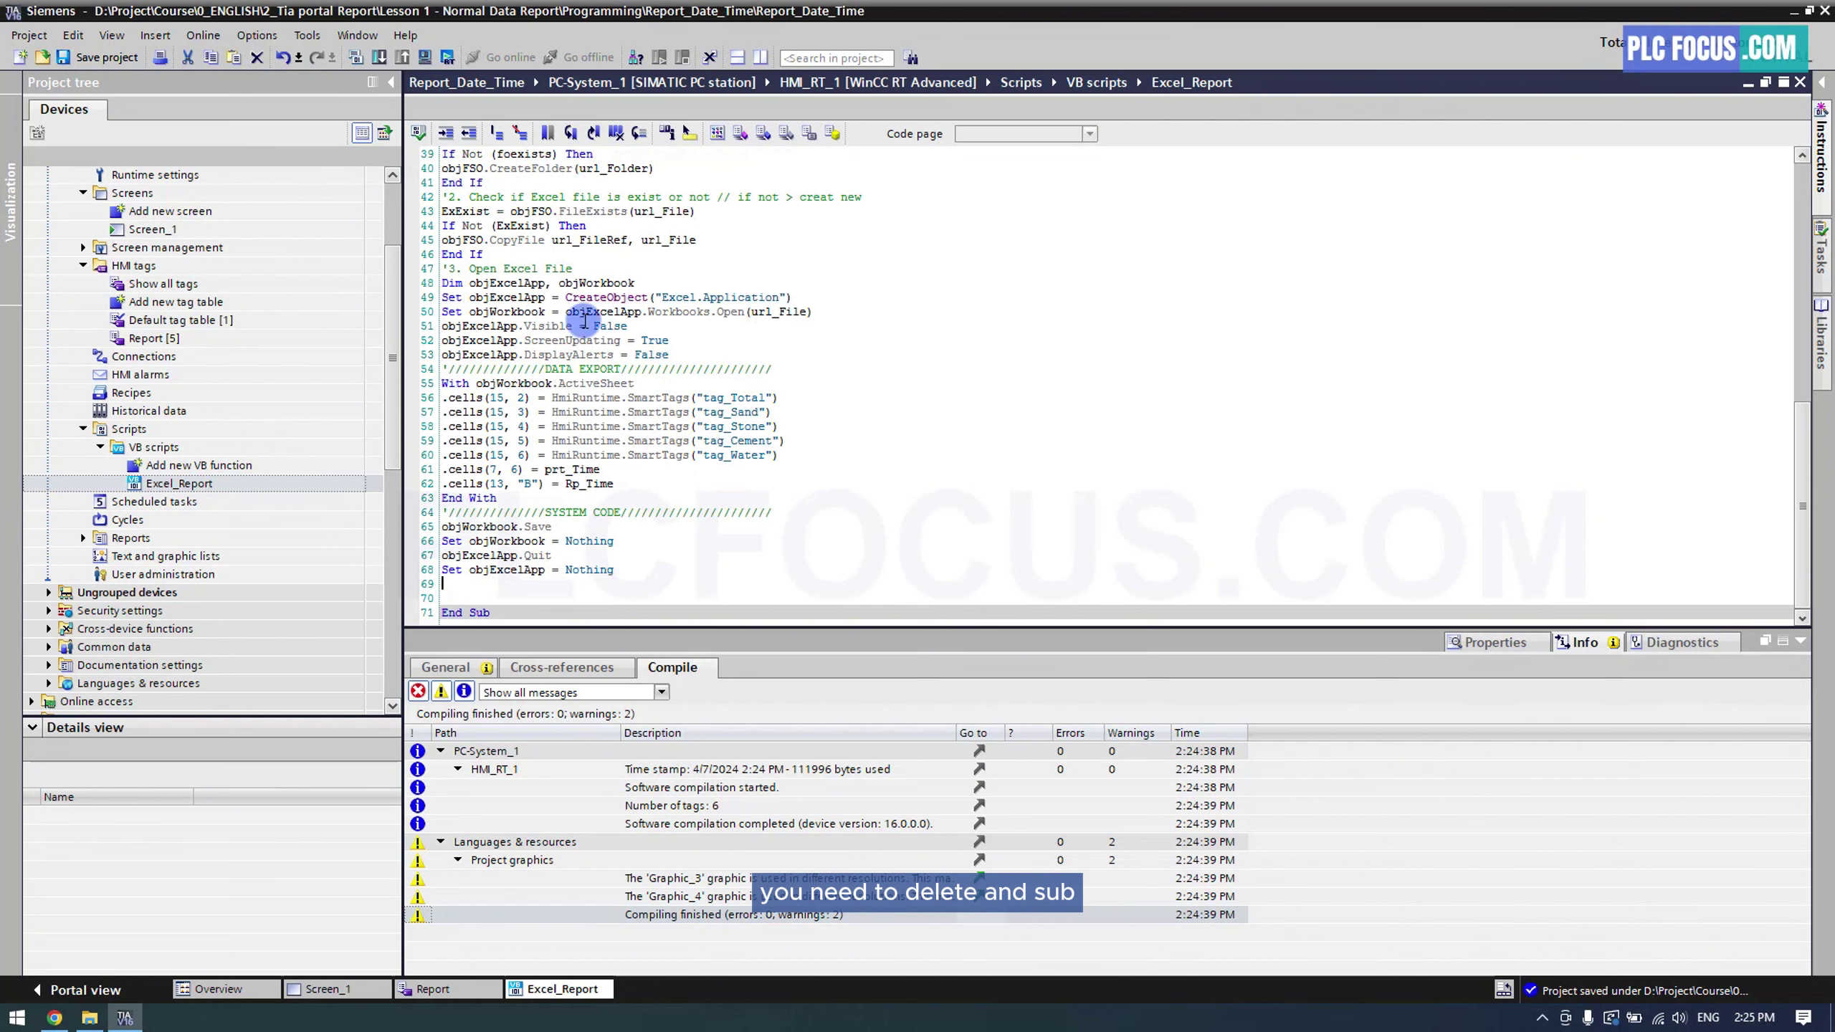
scroll(582, 480, up, 10)
drag(563, 169, 447, 170)
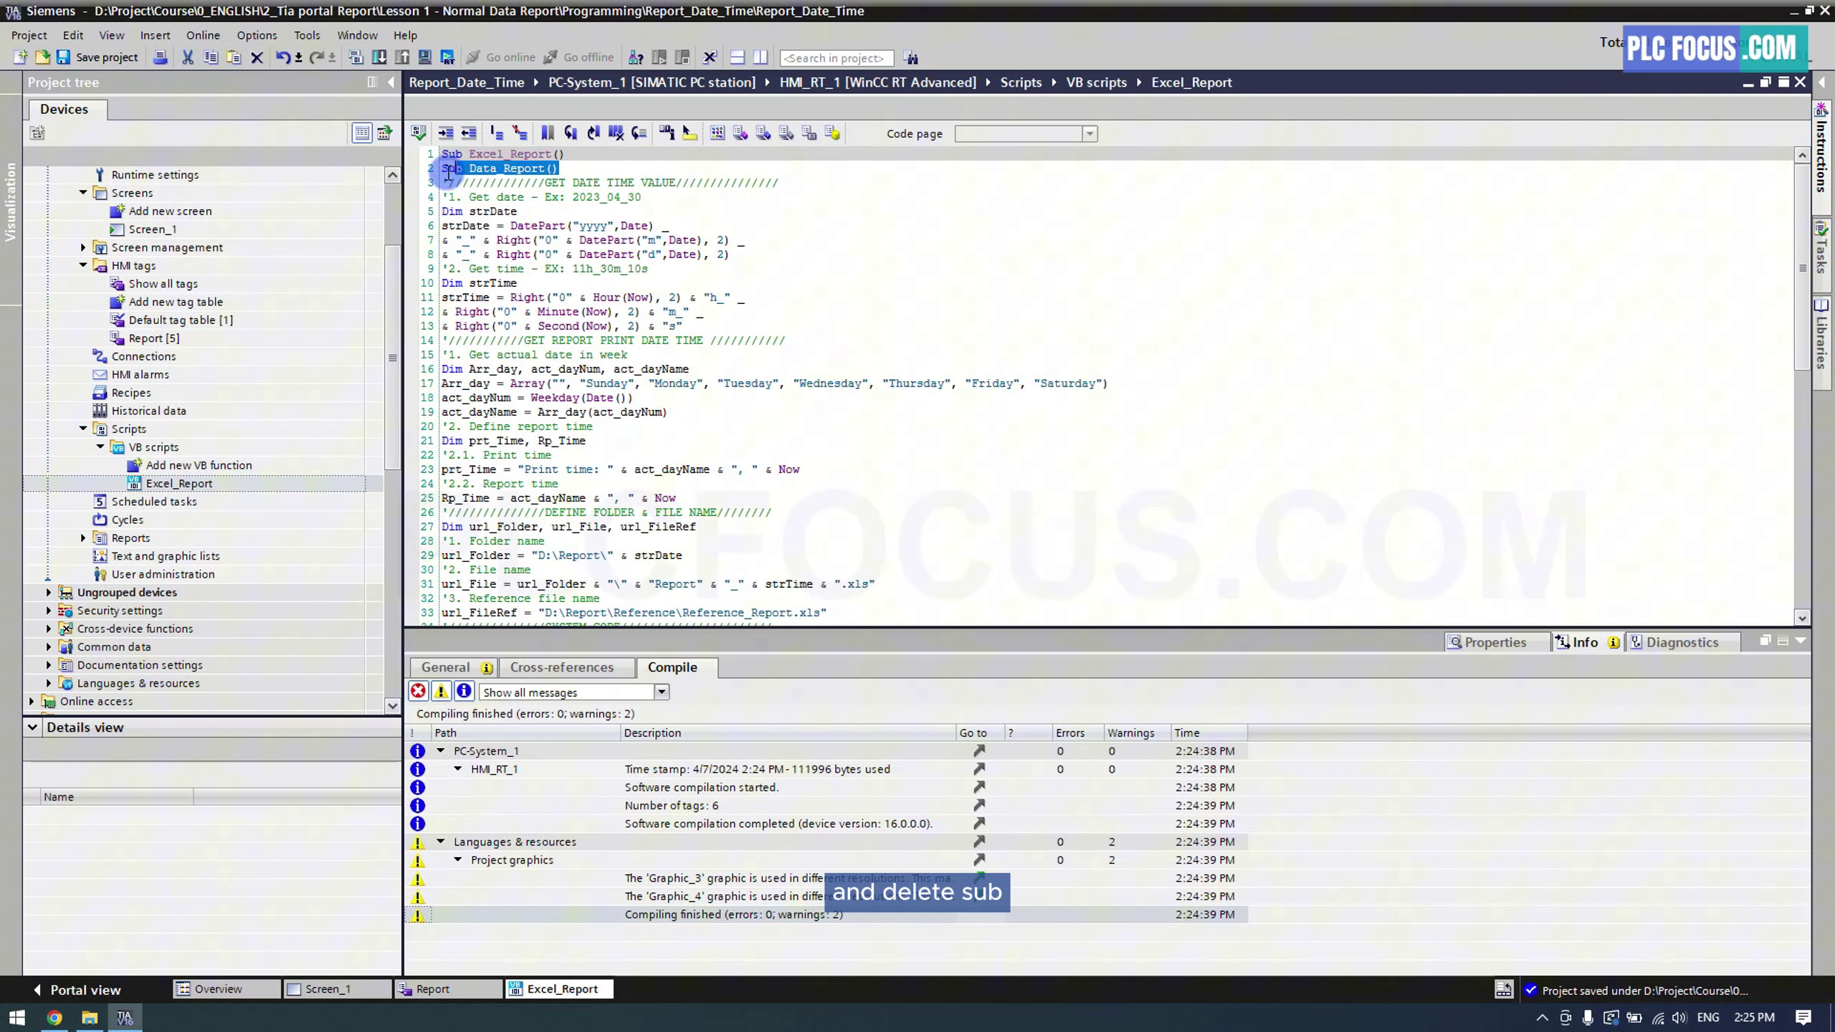
key(Delete)
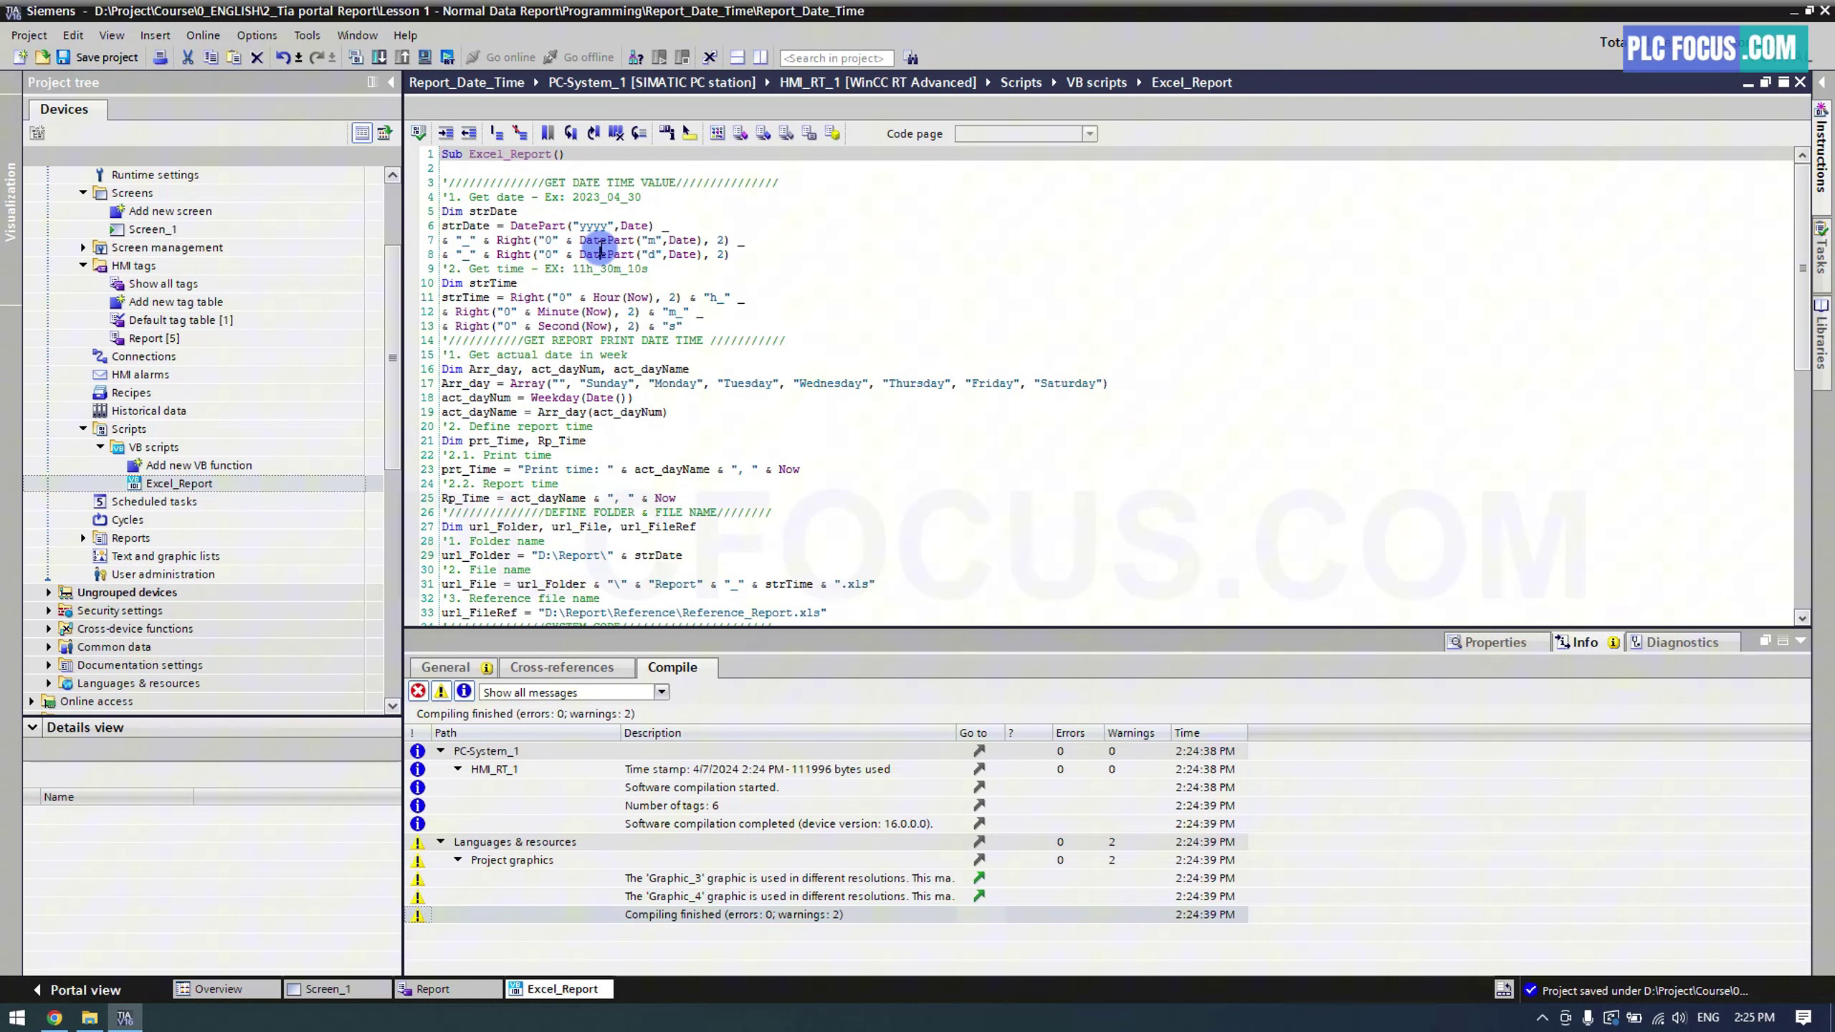
scroll(603, 247, down, 5)
scroll(602, 246, down, 5)
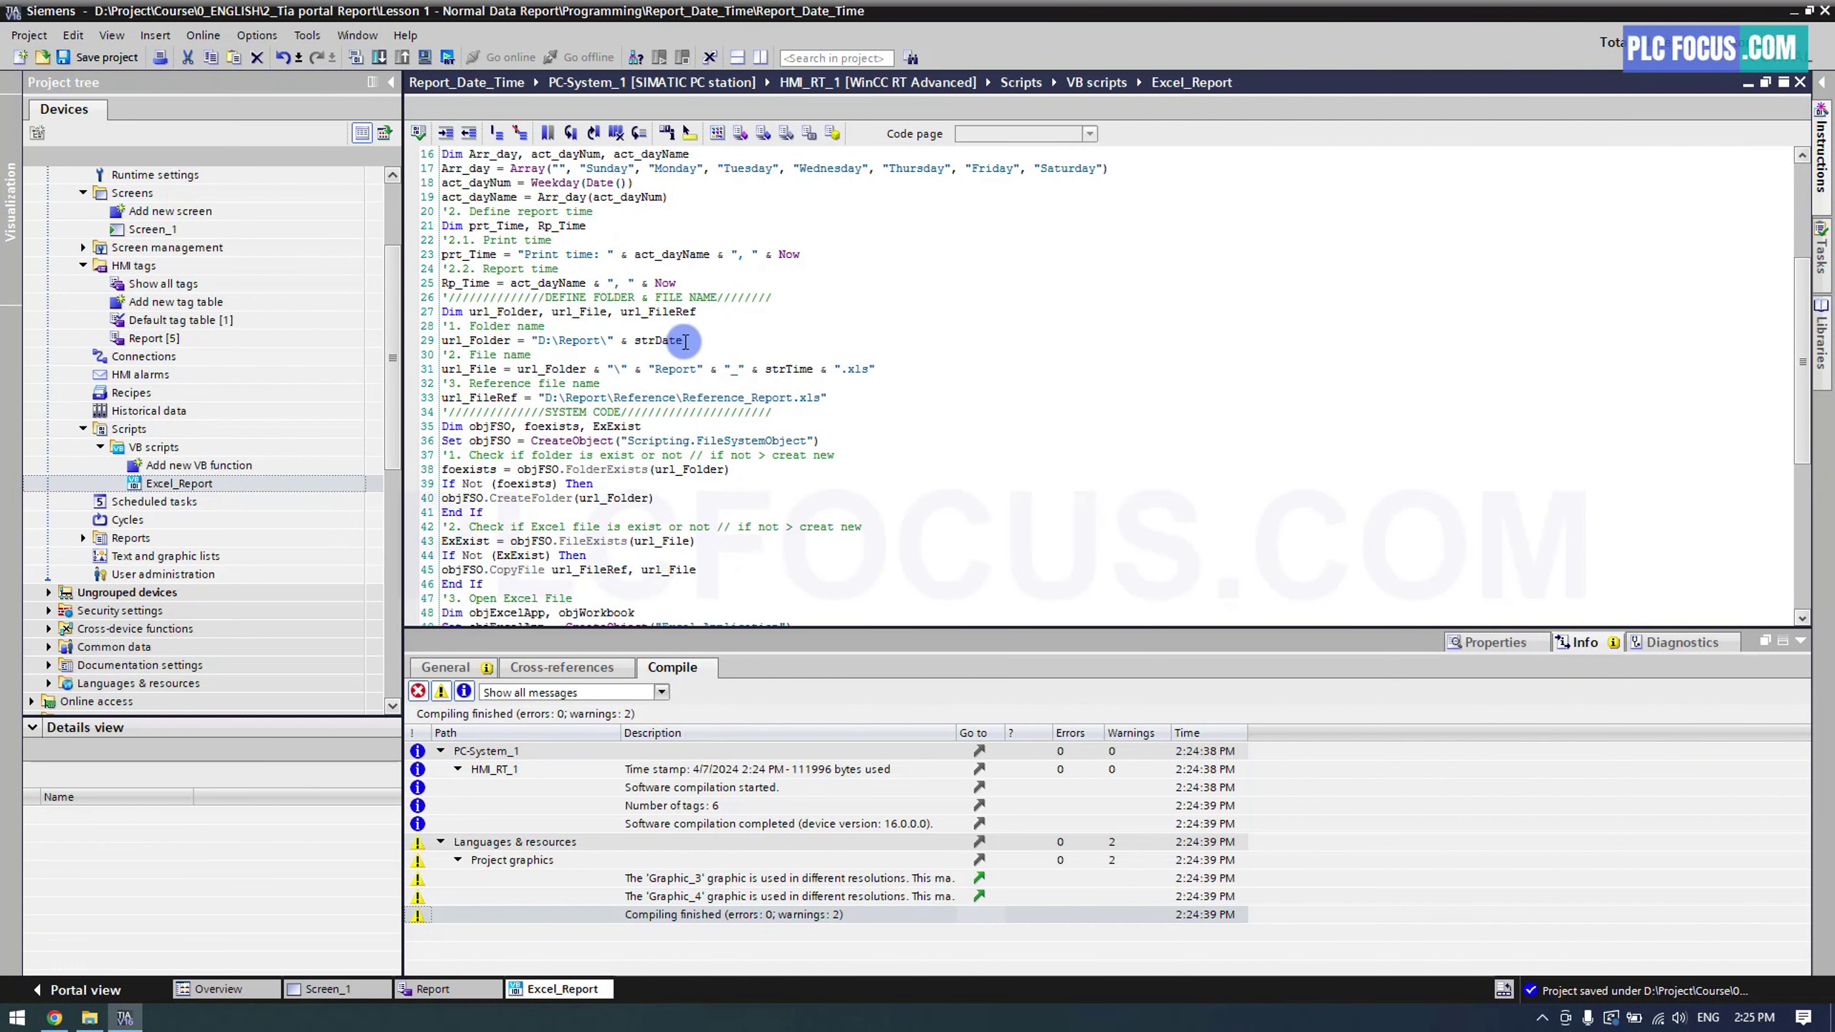
Copy the C:\Report path from File Explorer to replace D:\Report\ in url_Folder
drag(688, 341, 430, 341)
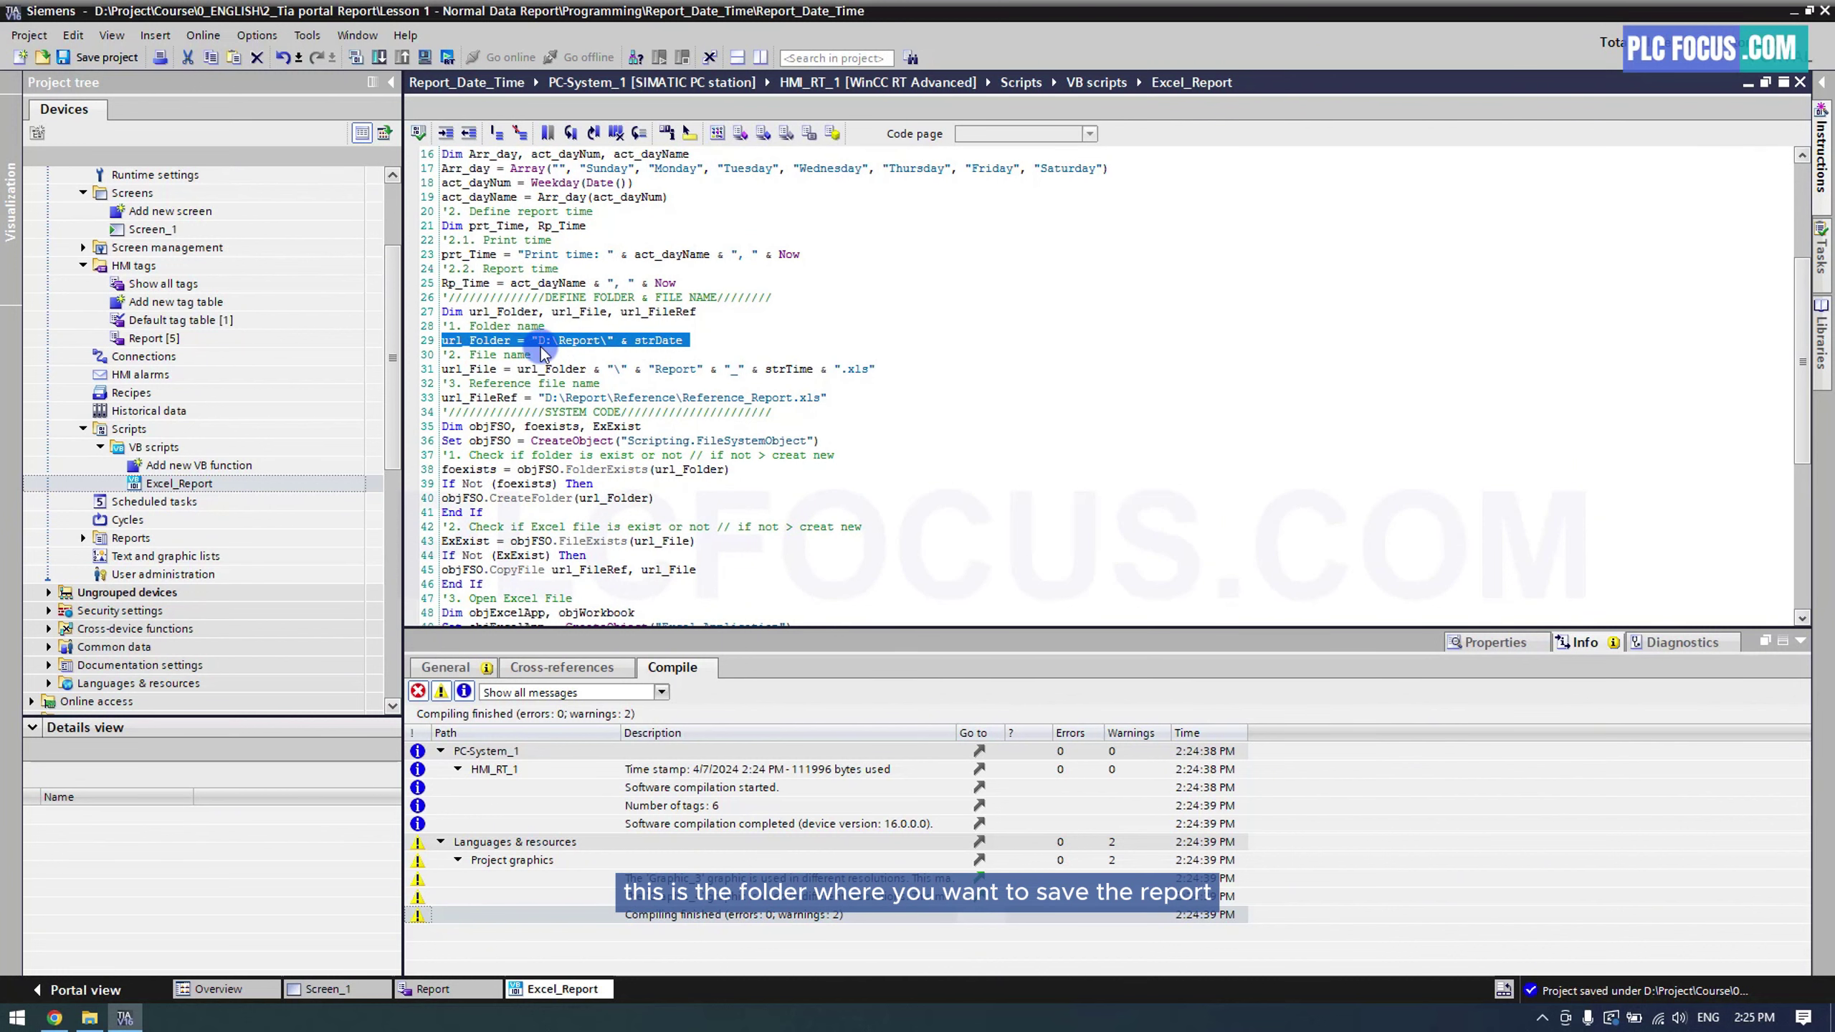
click(90, 1017)
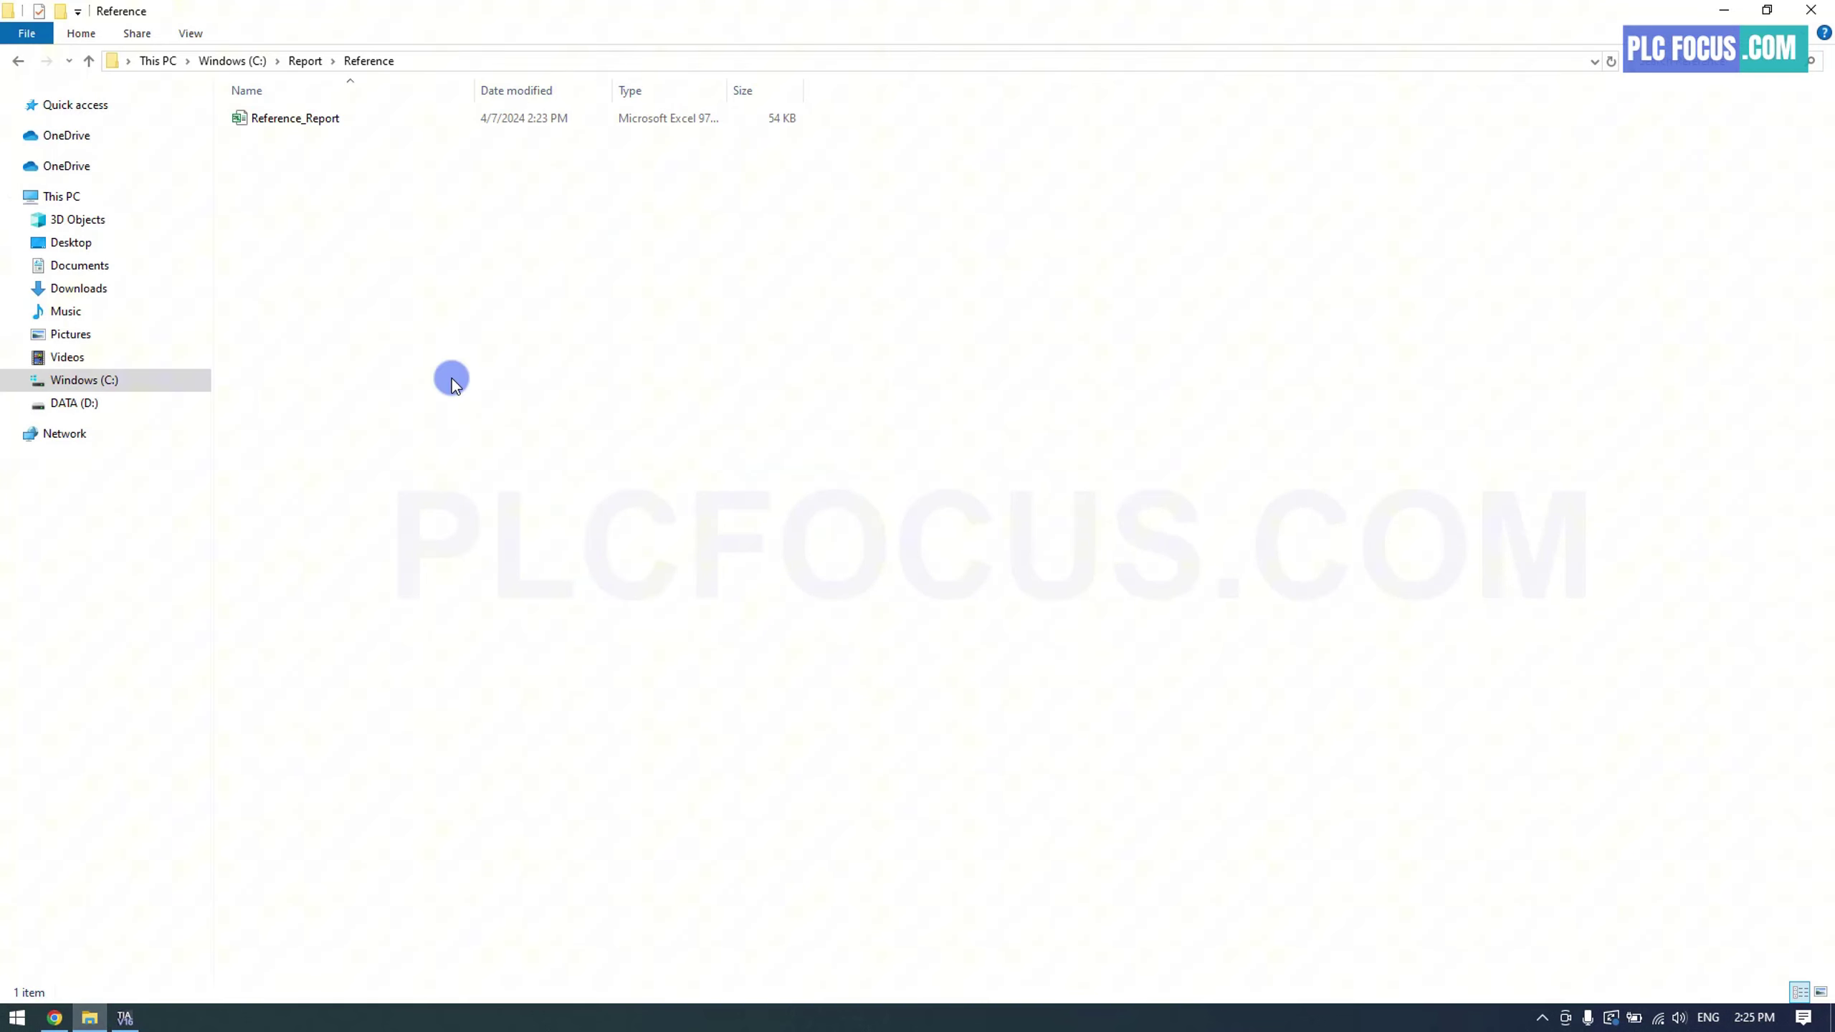
click(306, 61)
click(430, 60)
right_click(159, 61)
click(195, 117)
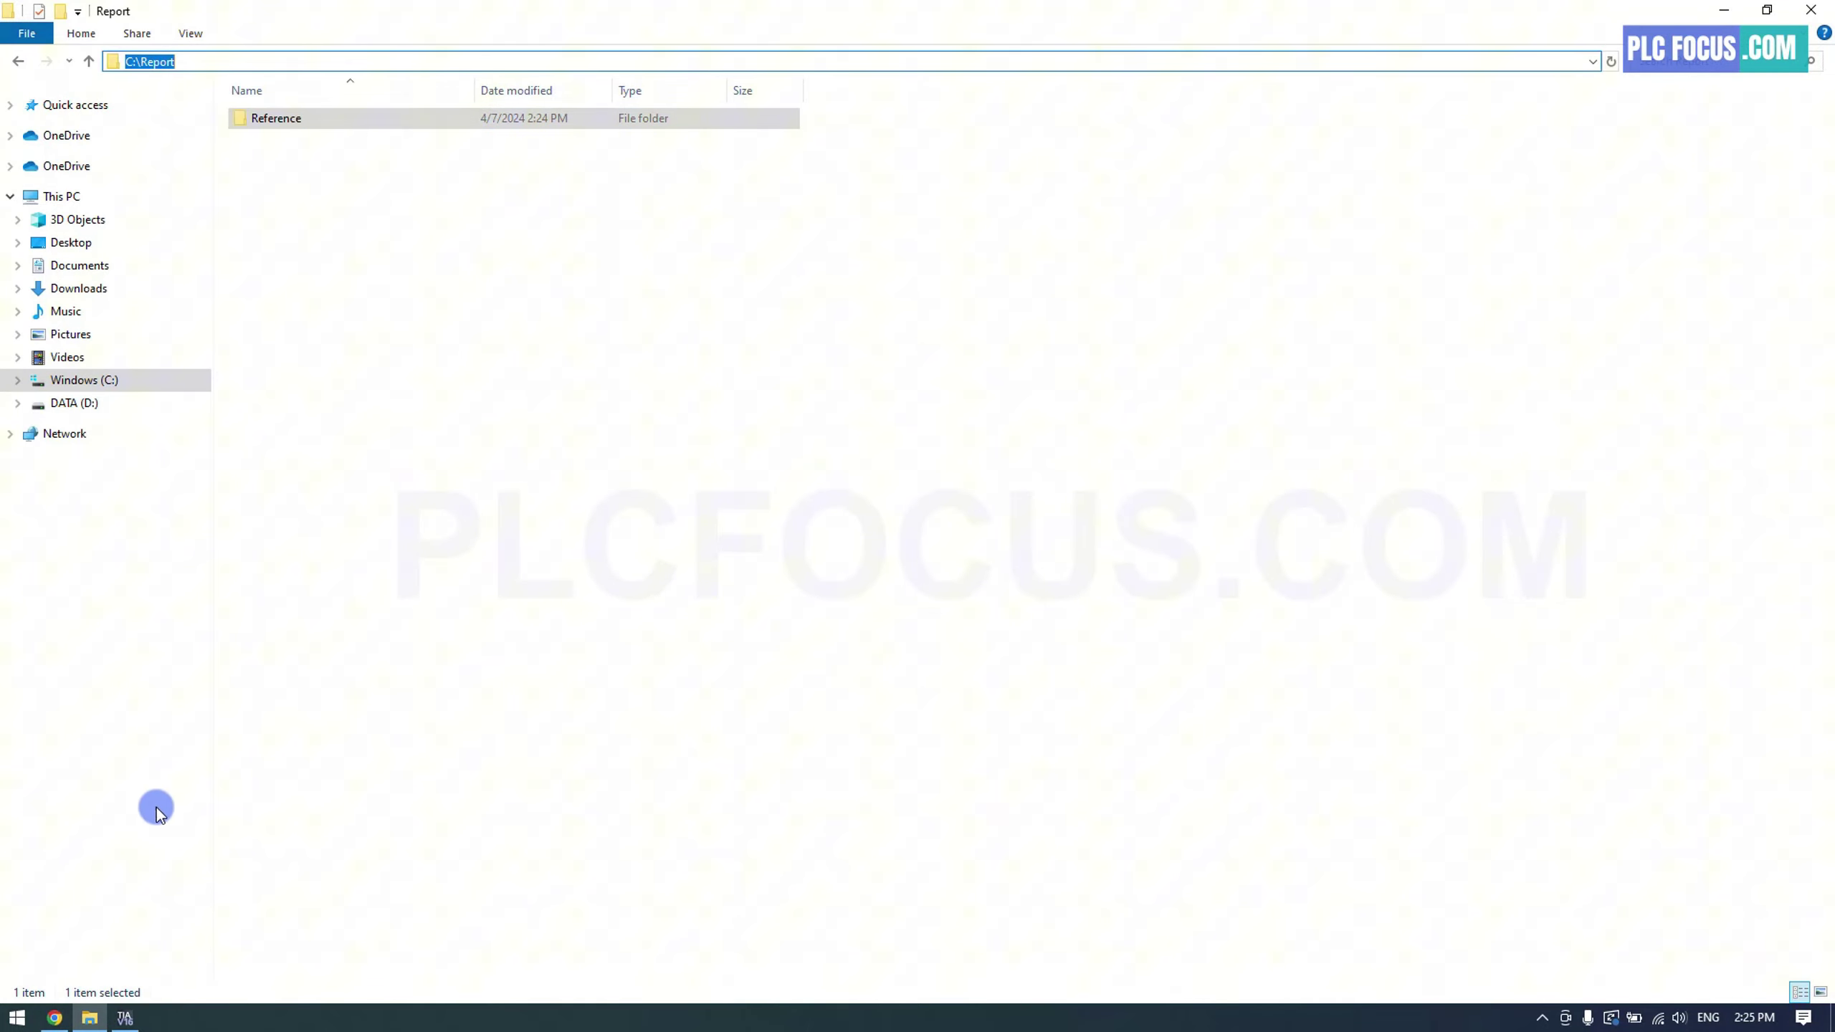
click(123, 1018)
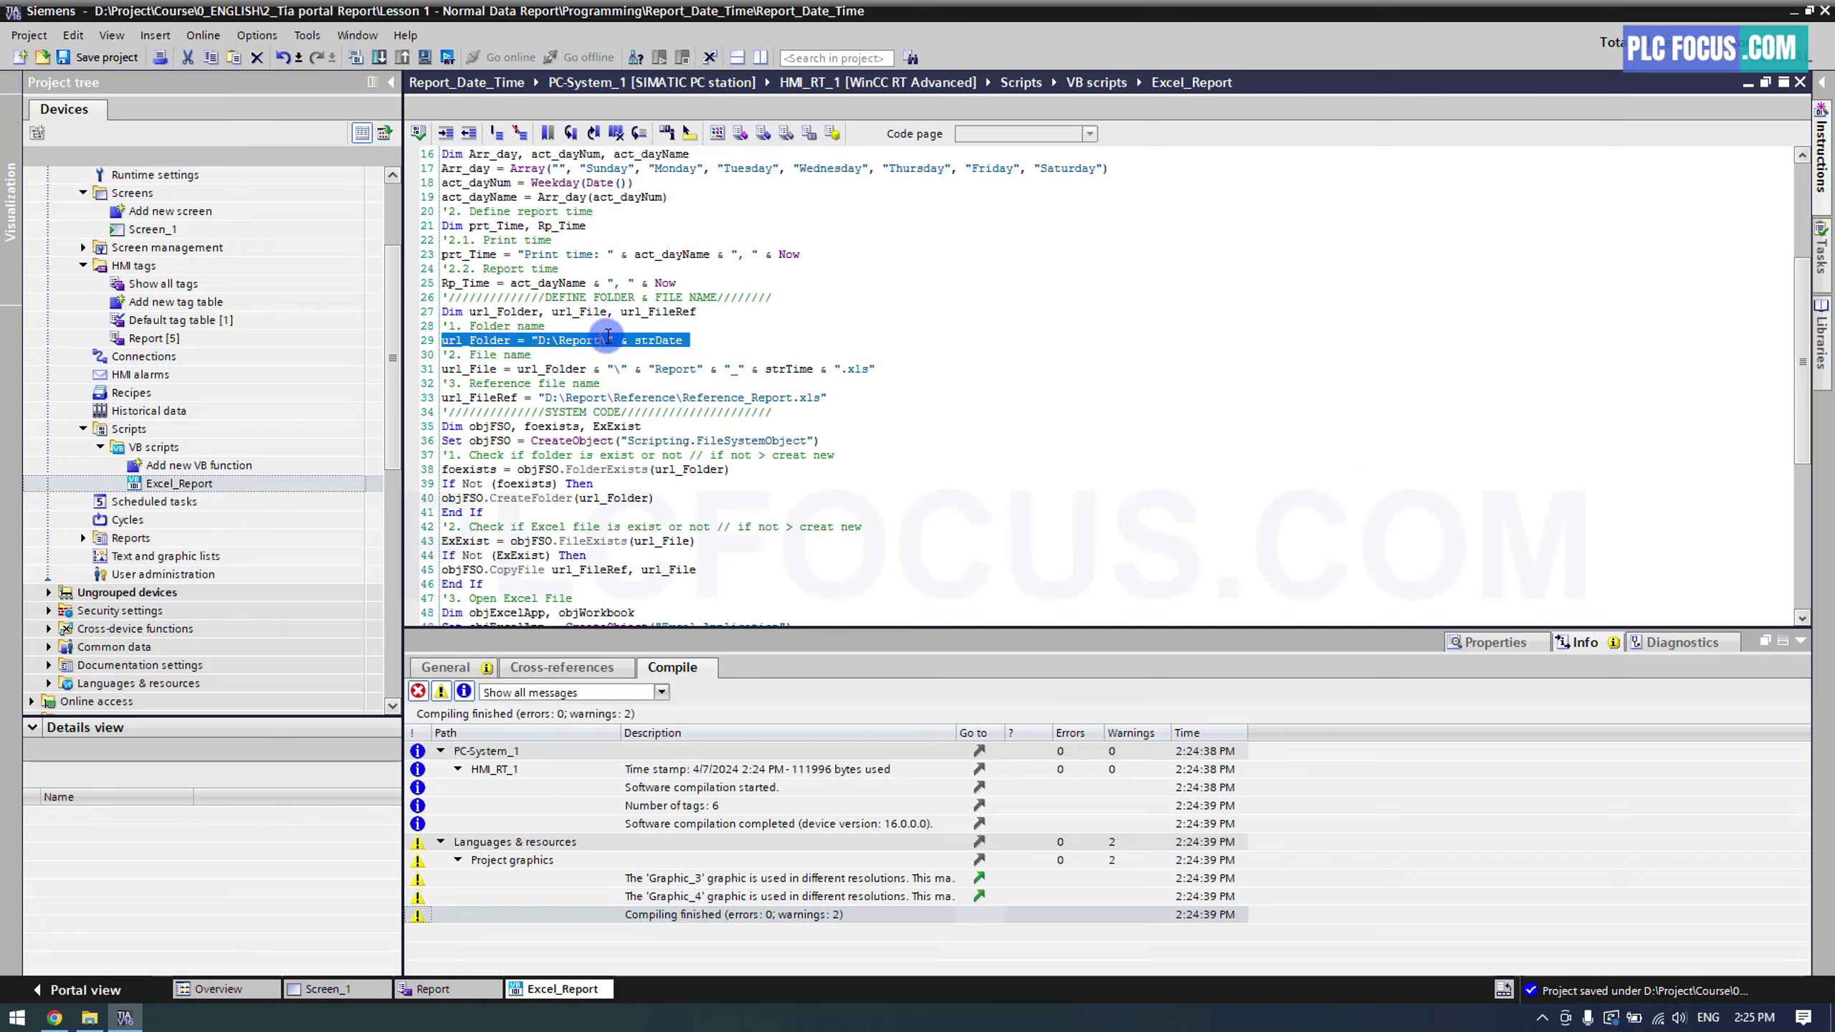
drag(609, 341, 542, 340)
text(C)
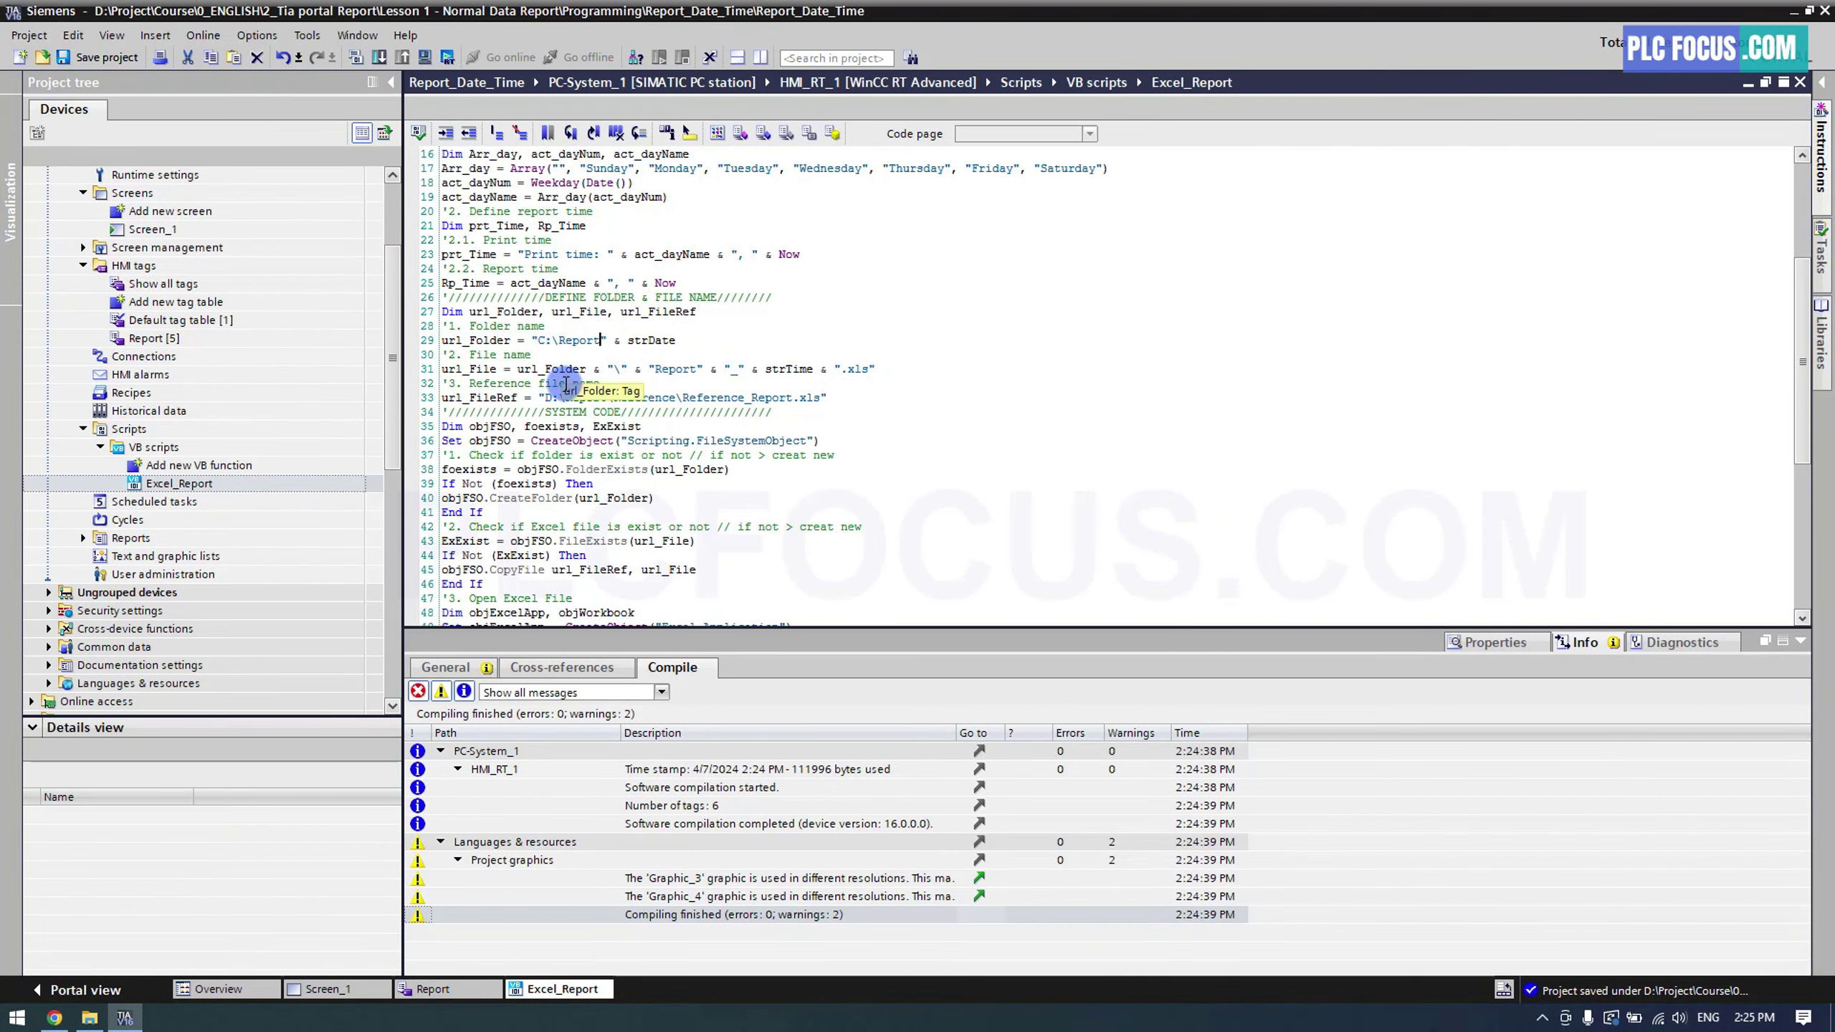
text(\)
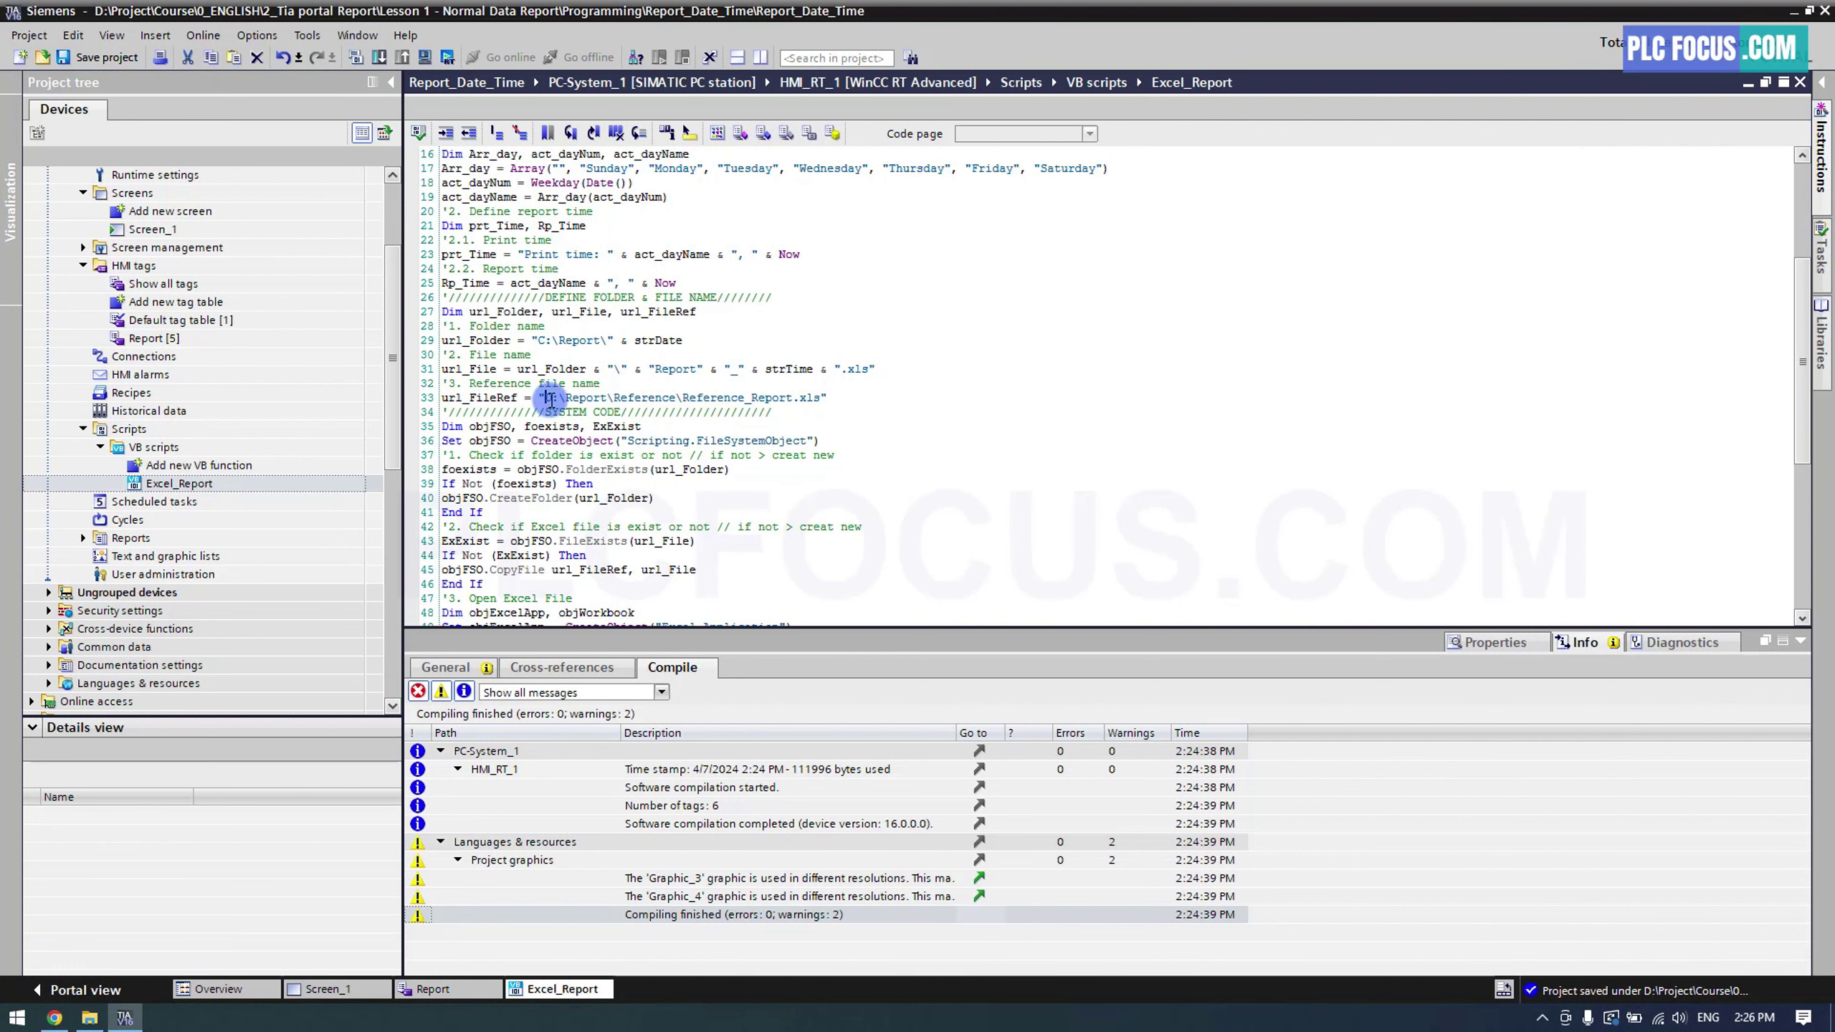
Change line 33's D:\Report\Reference path to the C:\Report\Reference location
drag(546, 398, 814, 398)
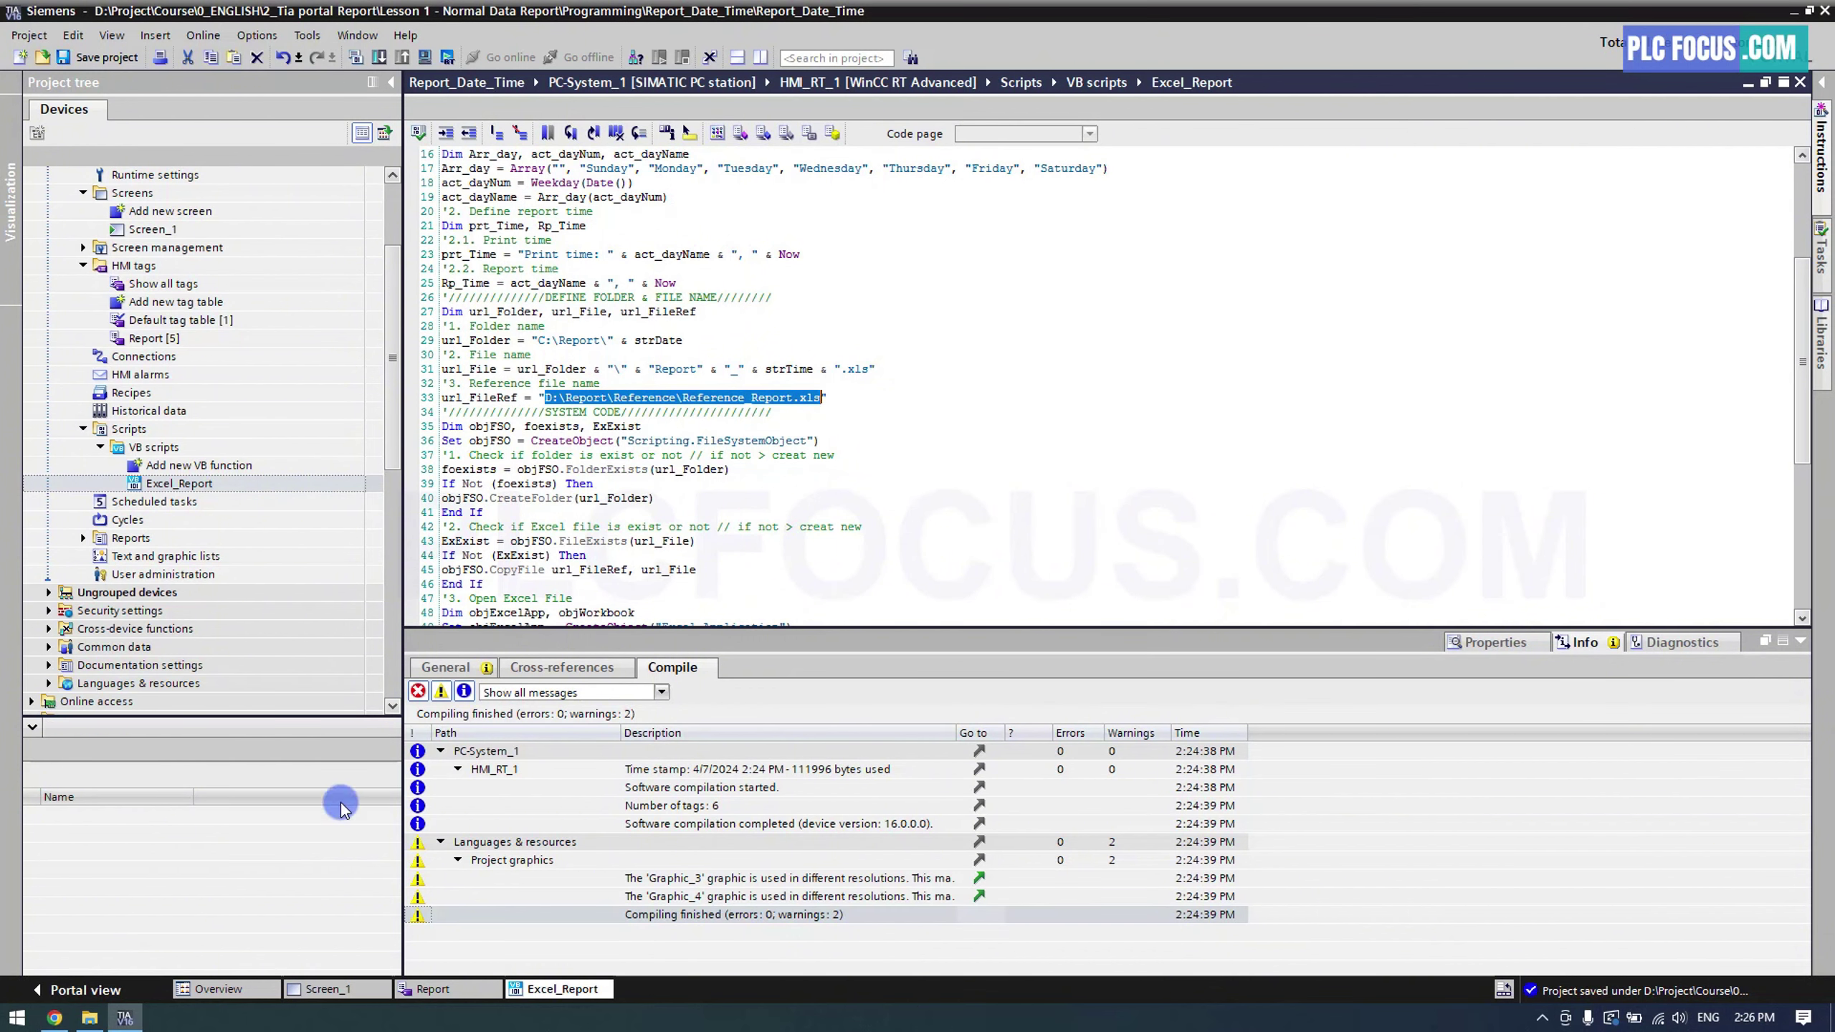
click(89, 1020)
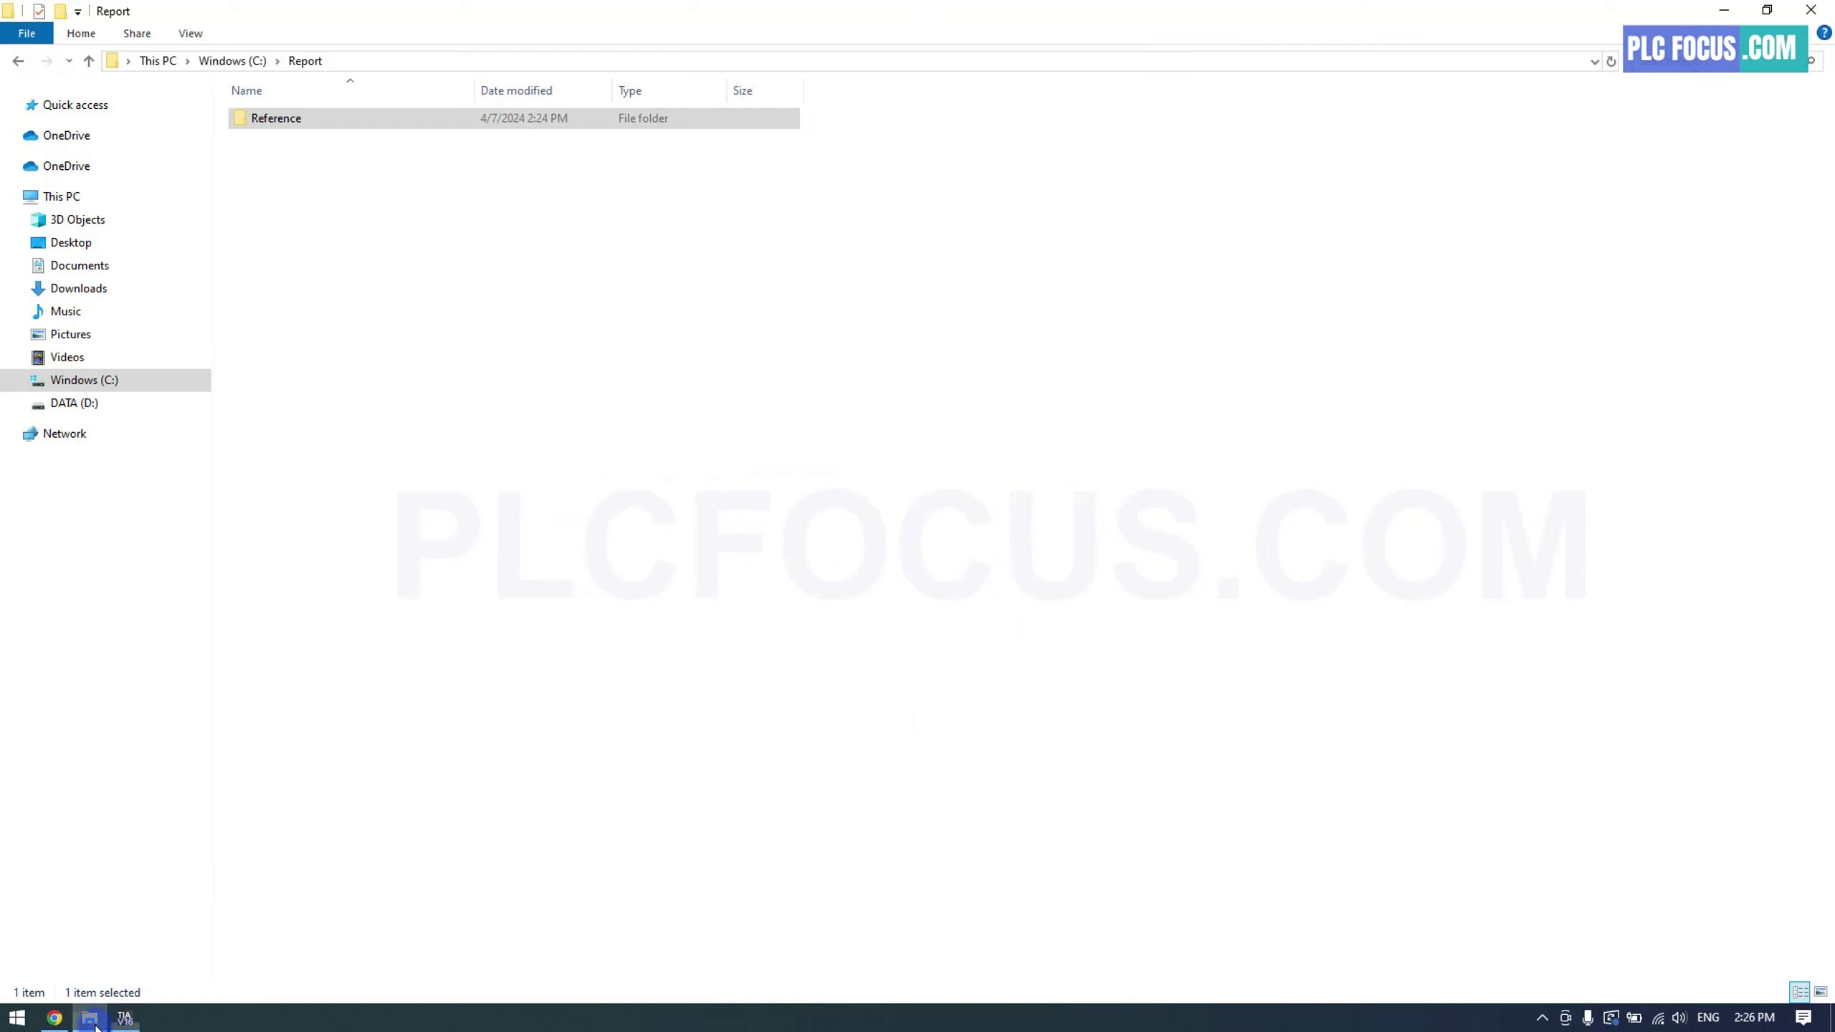
double_click(303, 121)
click(334, 119)
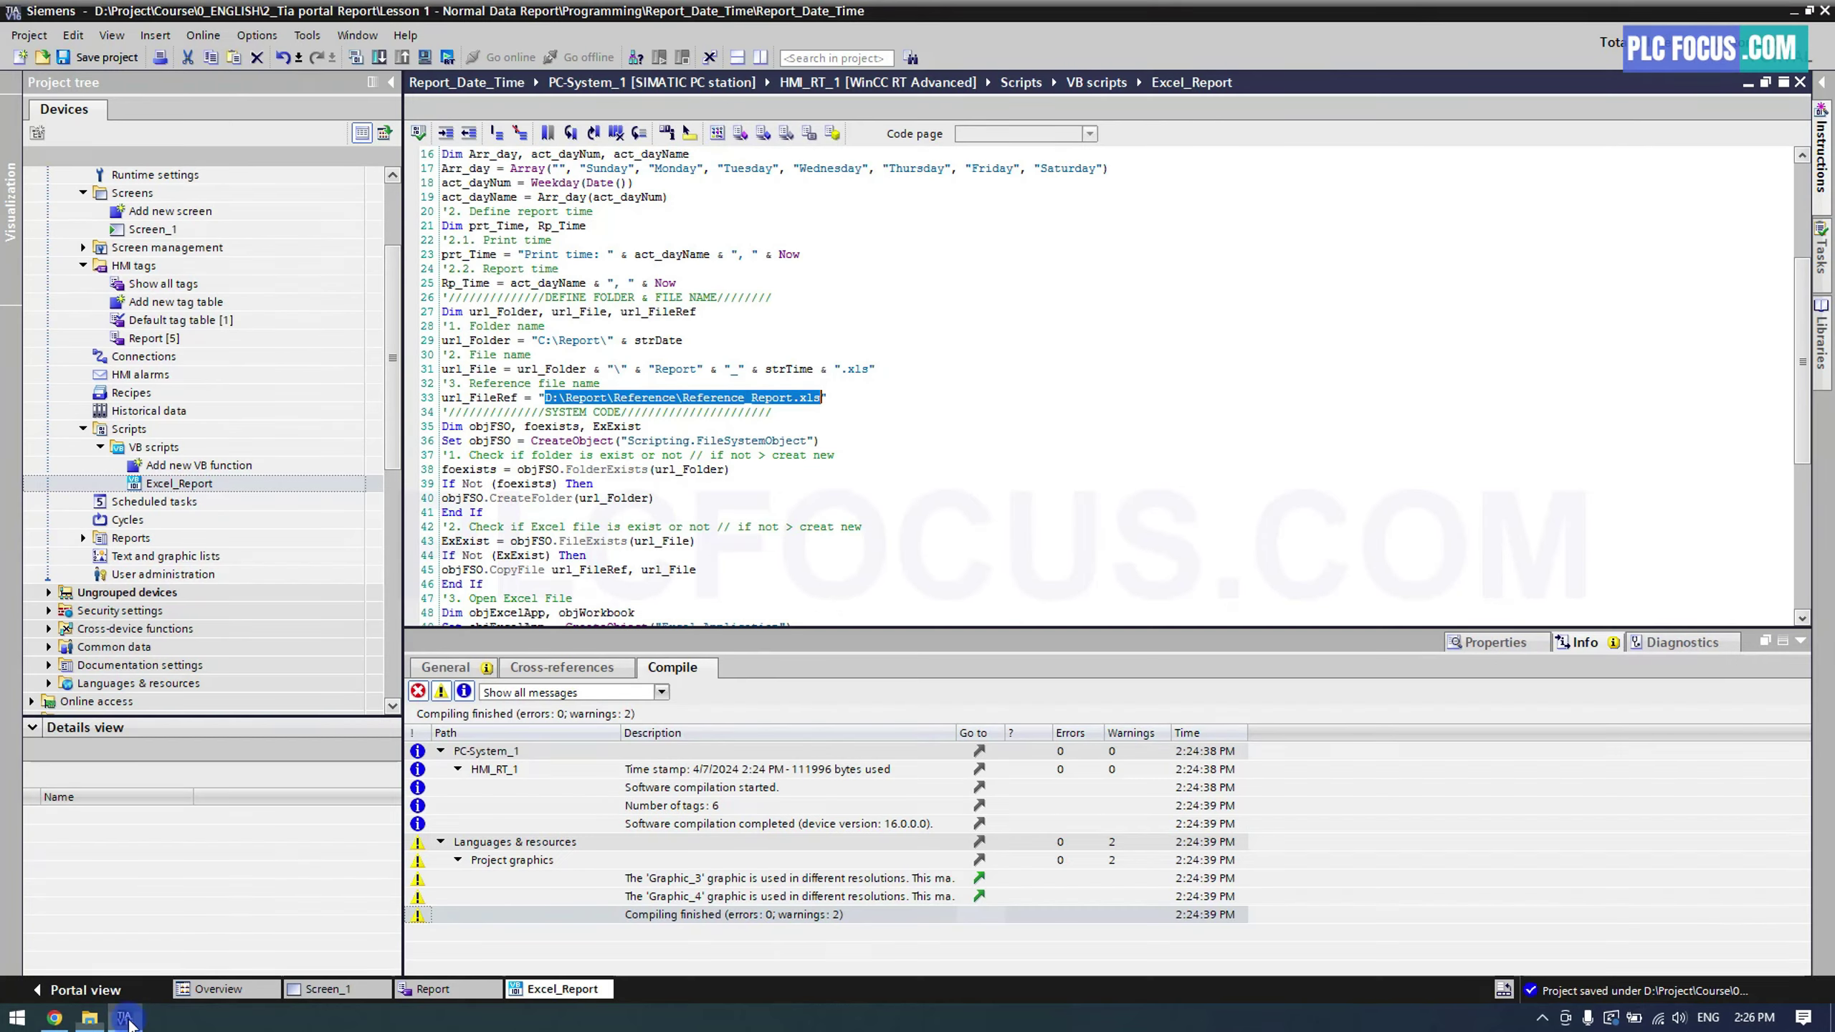
click(677, 397)
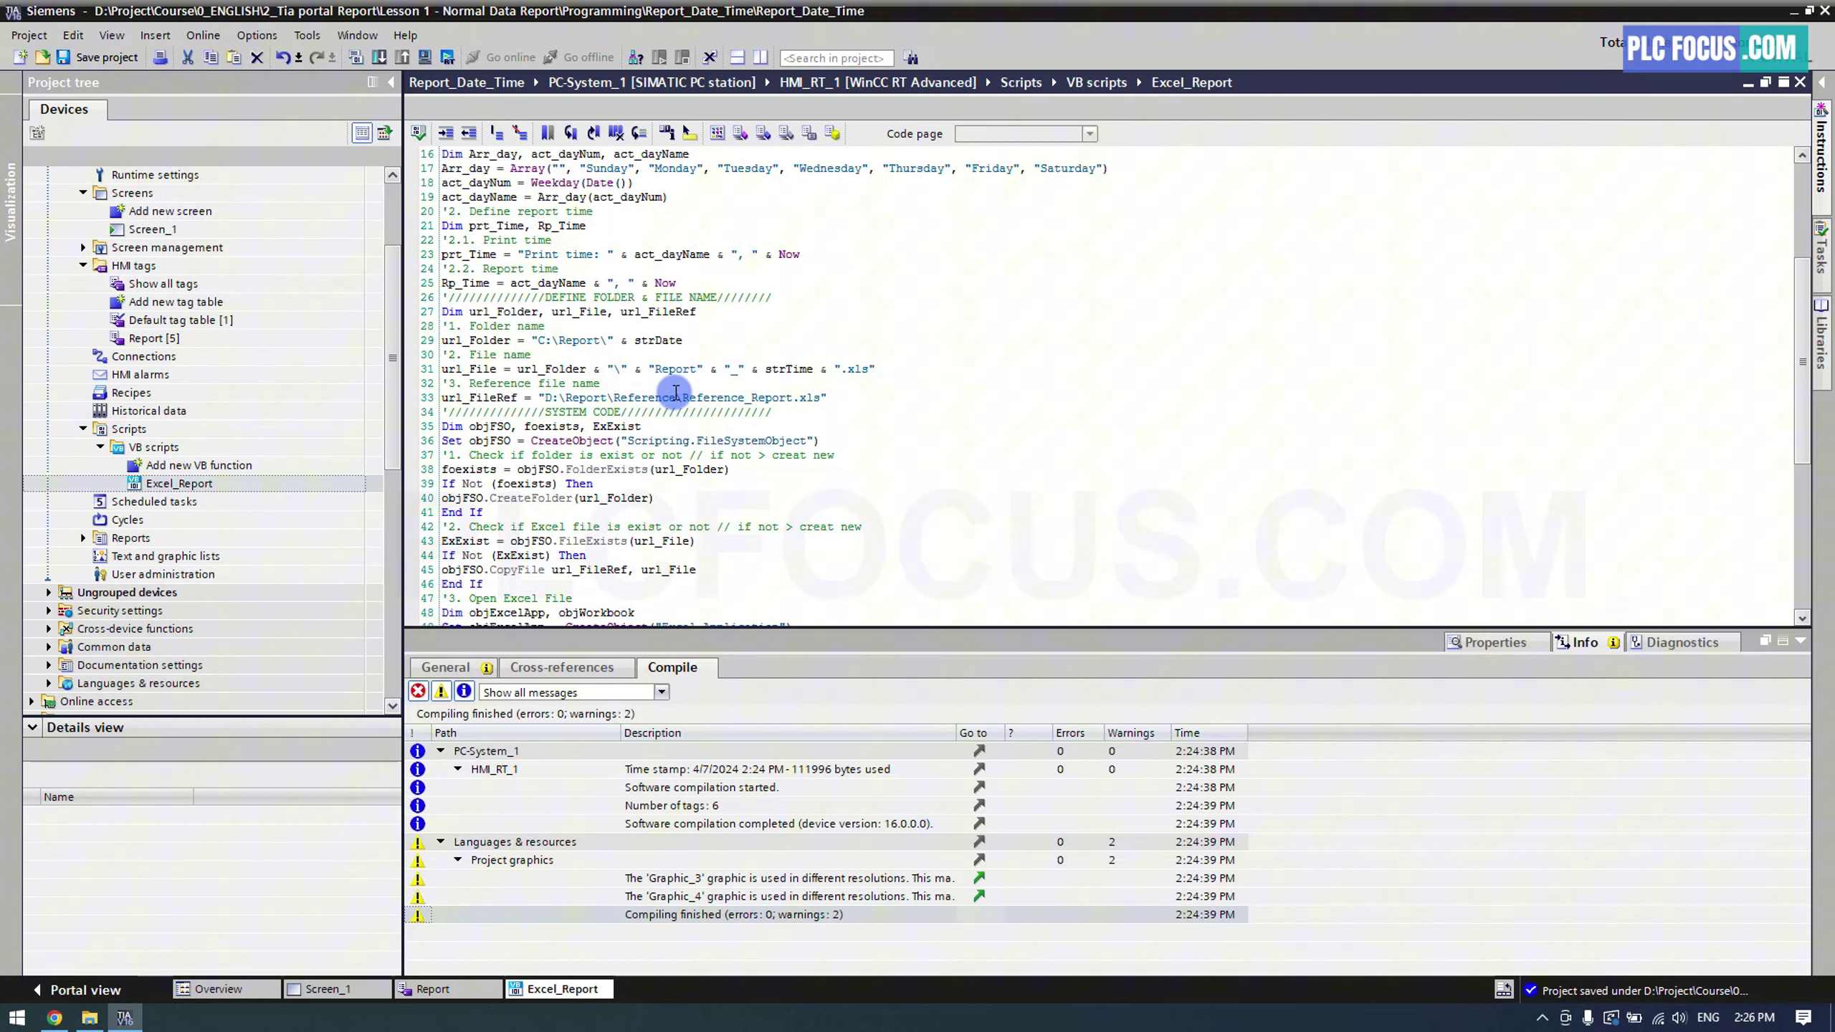
drag(677, 398, 551, 398)
key(ctrl+v)
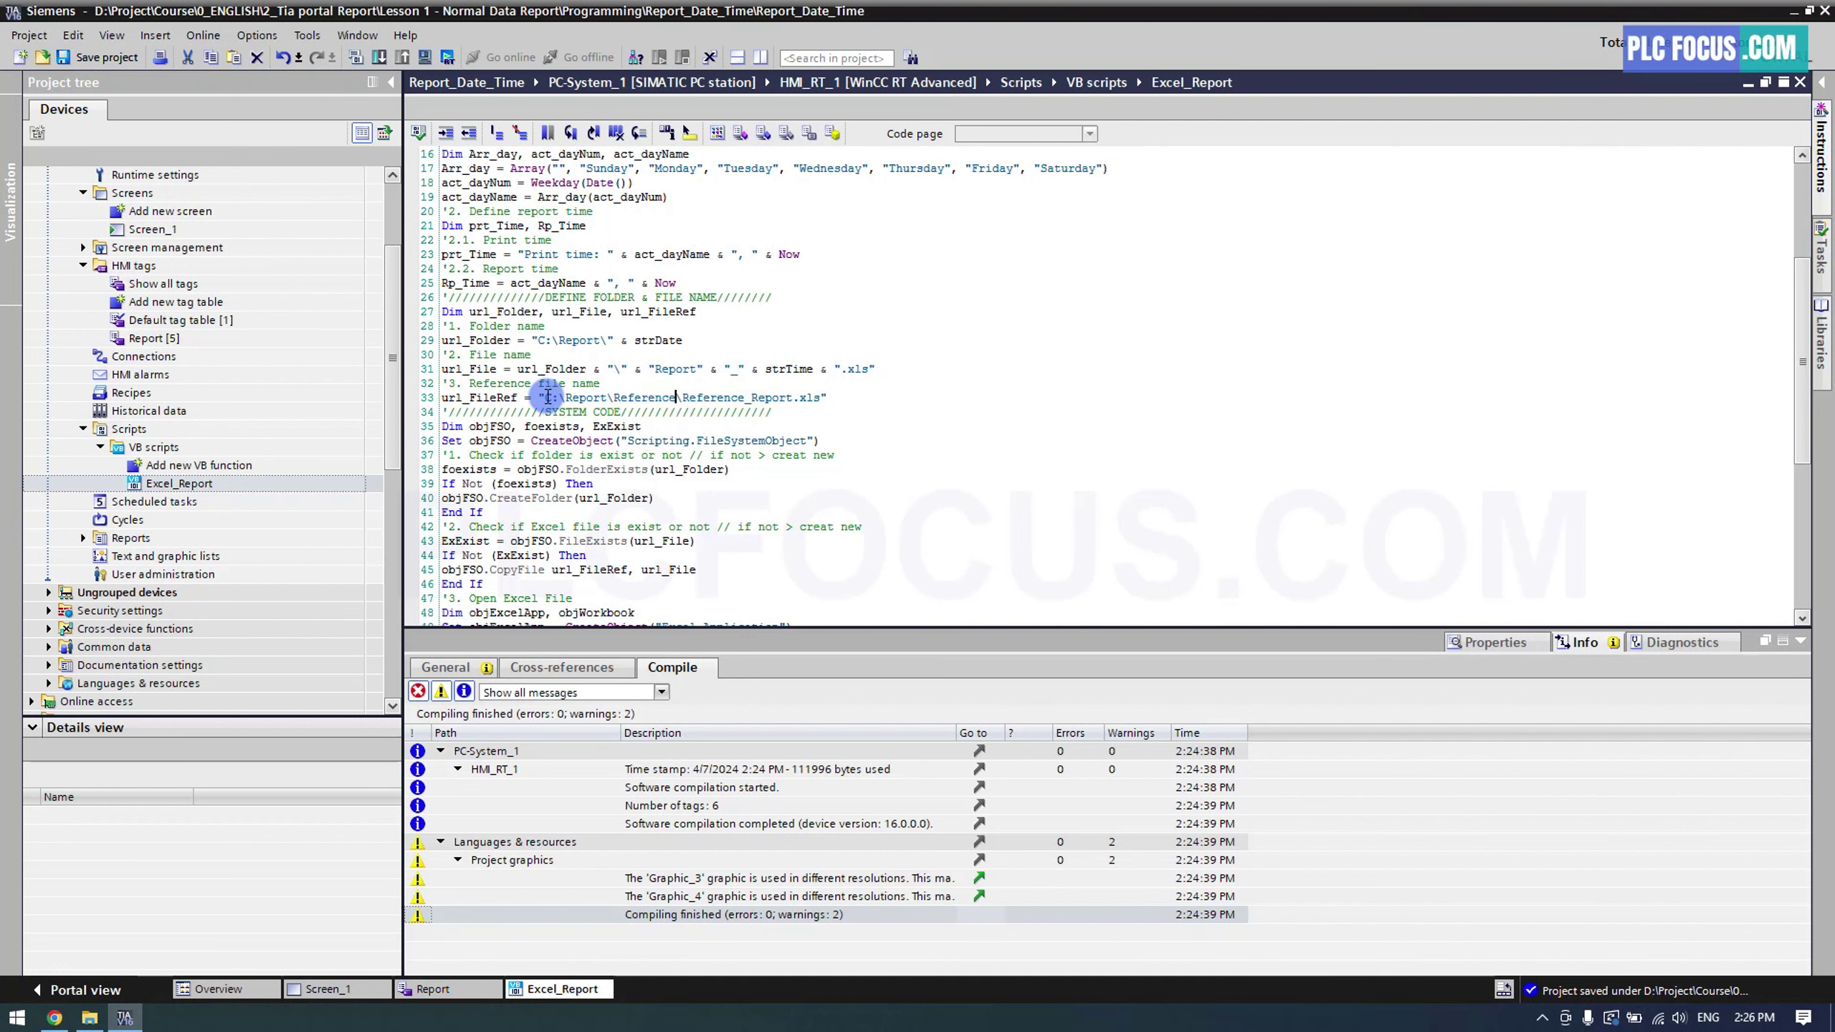
Rename the Reference_Report workbook to Reference_Excel_File_Name
click(90, 1019)
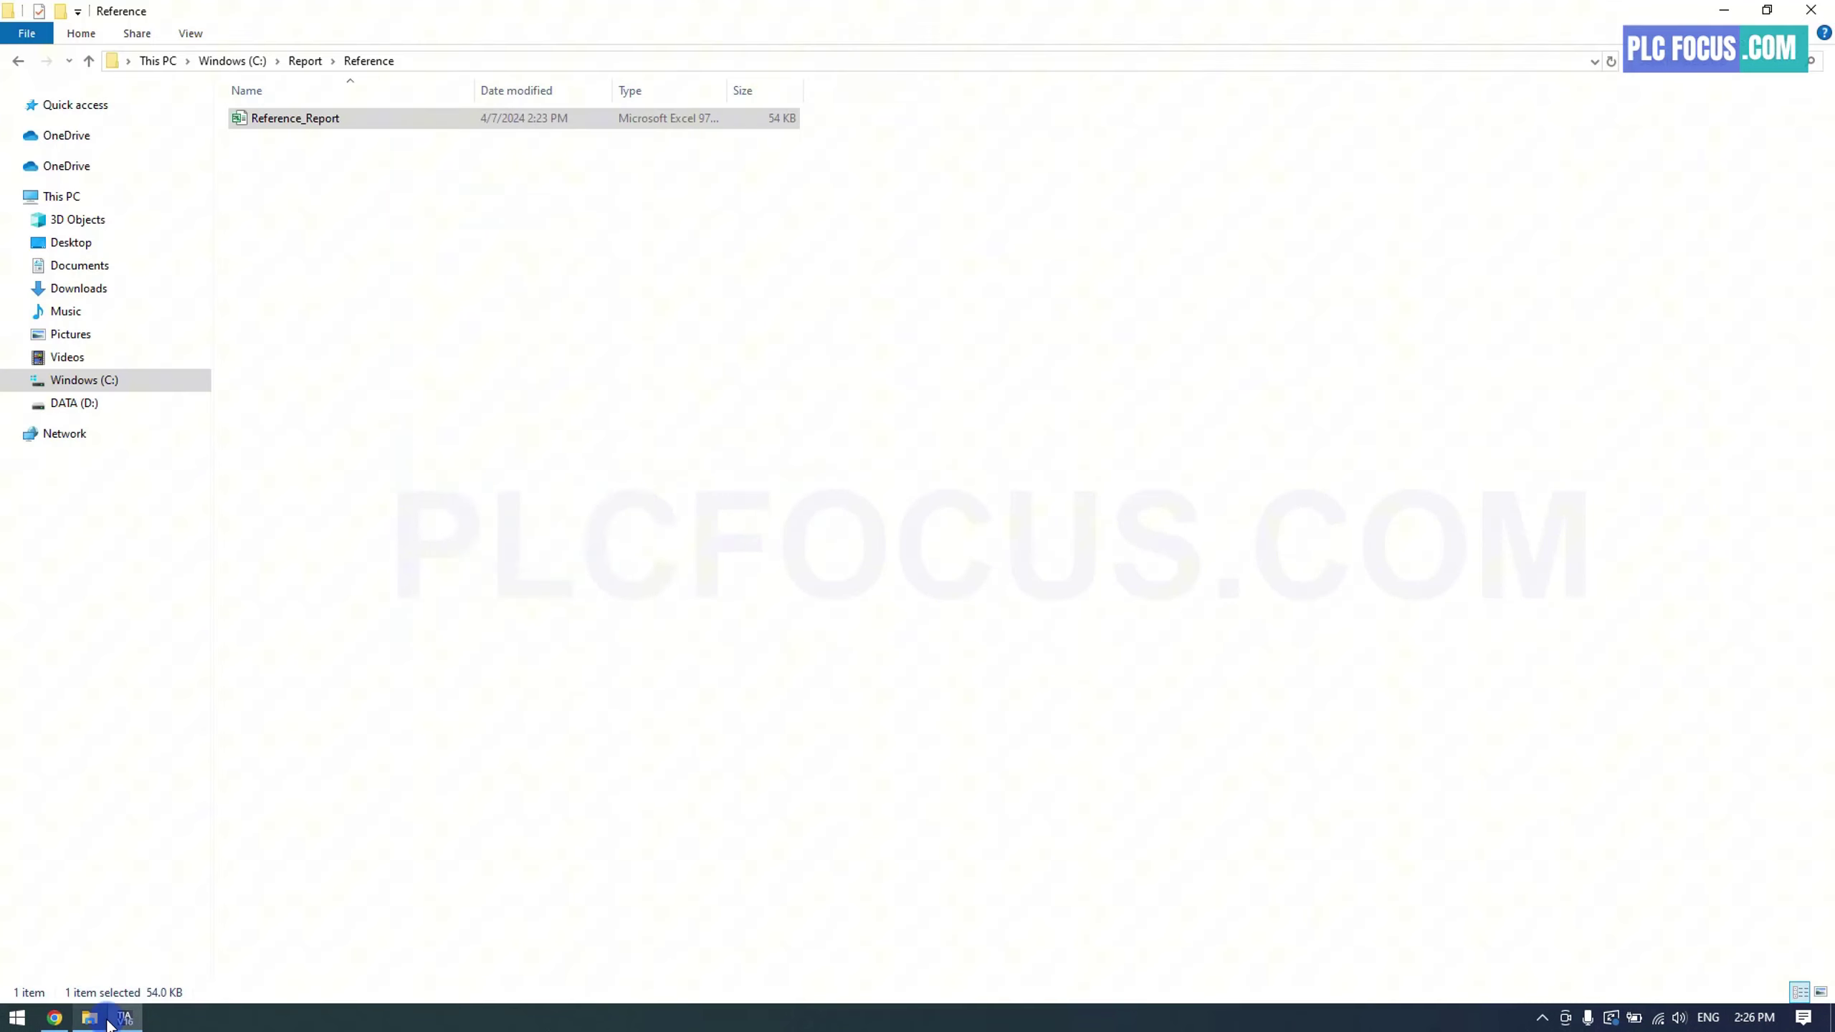
click(344, 118)
drag(342, 118, 304, 117)
text(Exxc)
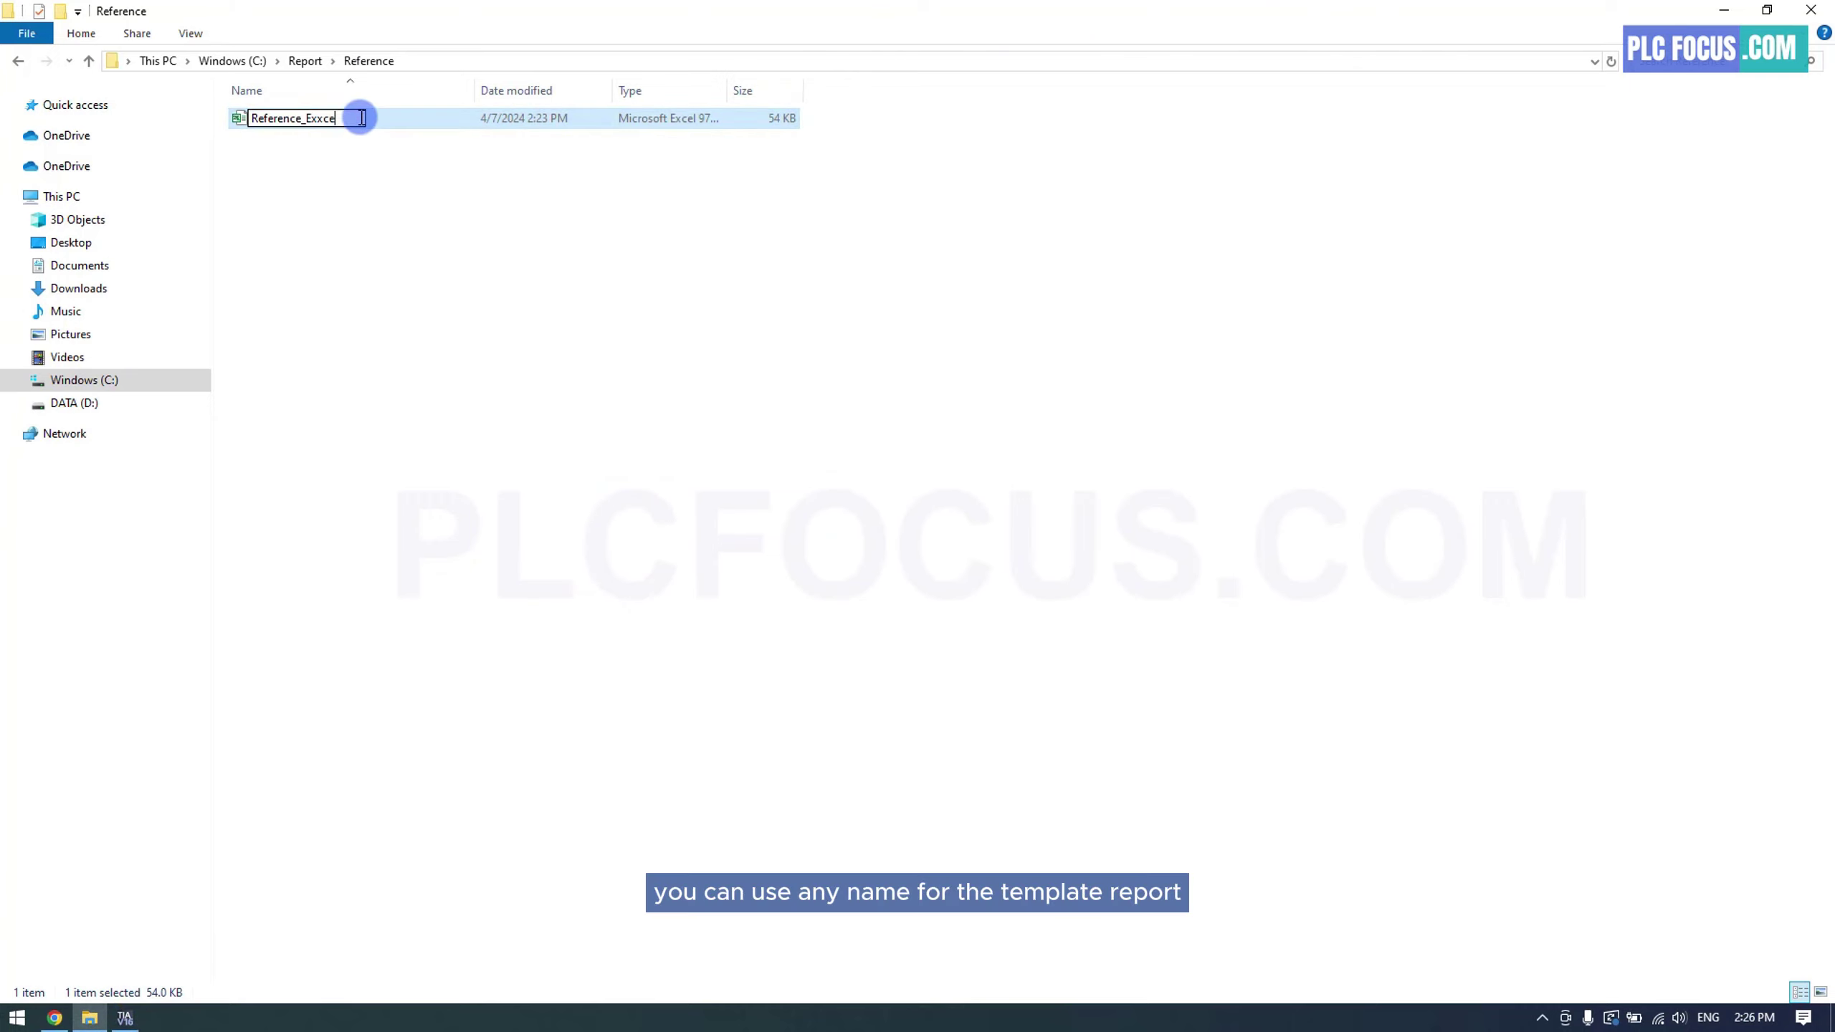
key(BackSpace)
key(BackSpace)
text(l_File_Na)
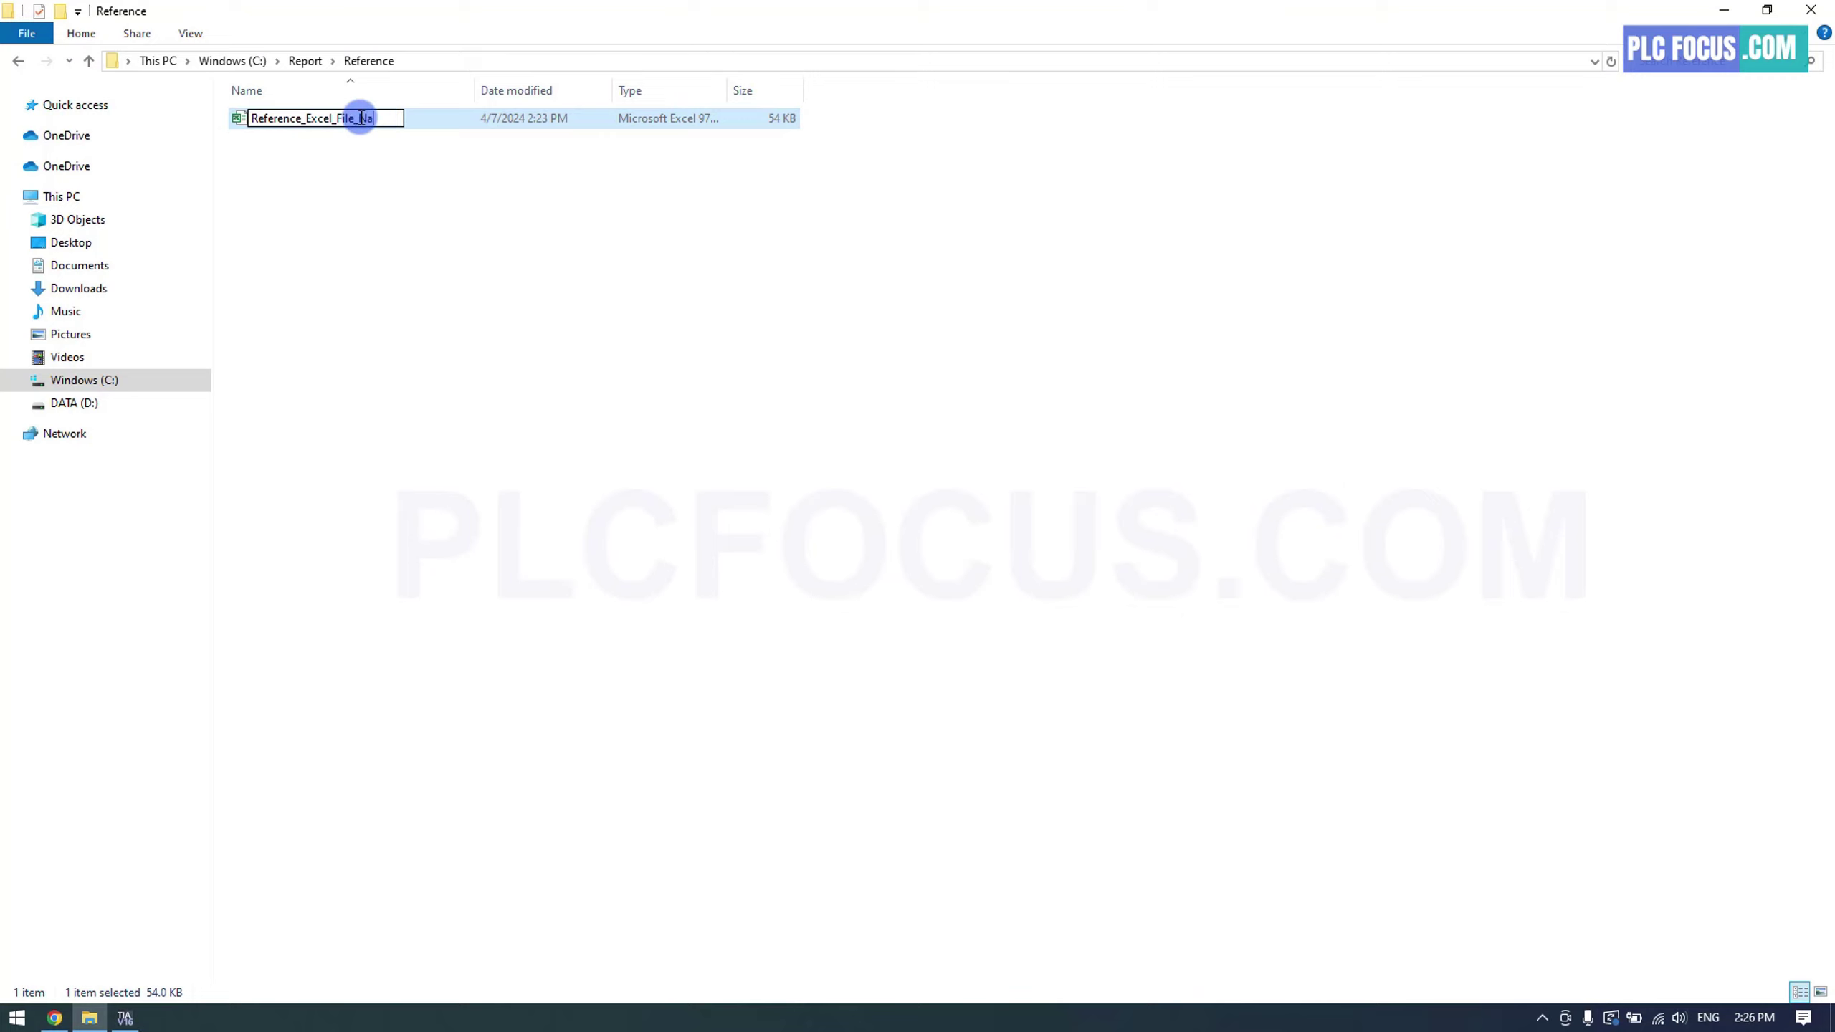
text(me)
key(Return)
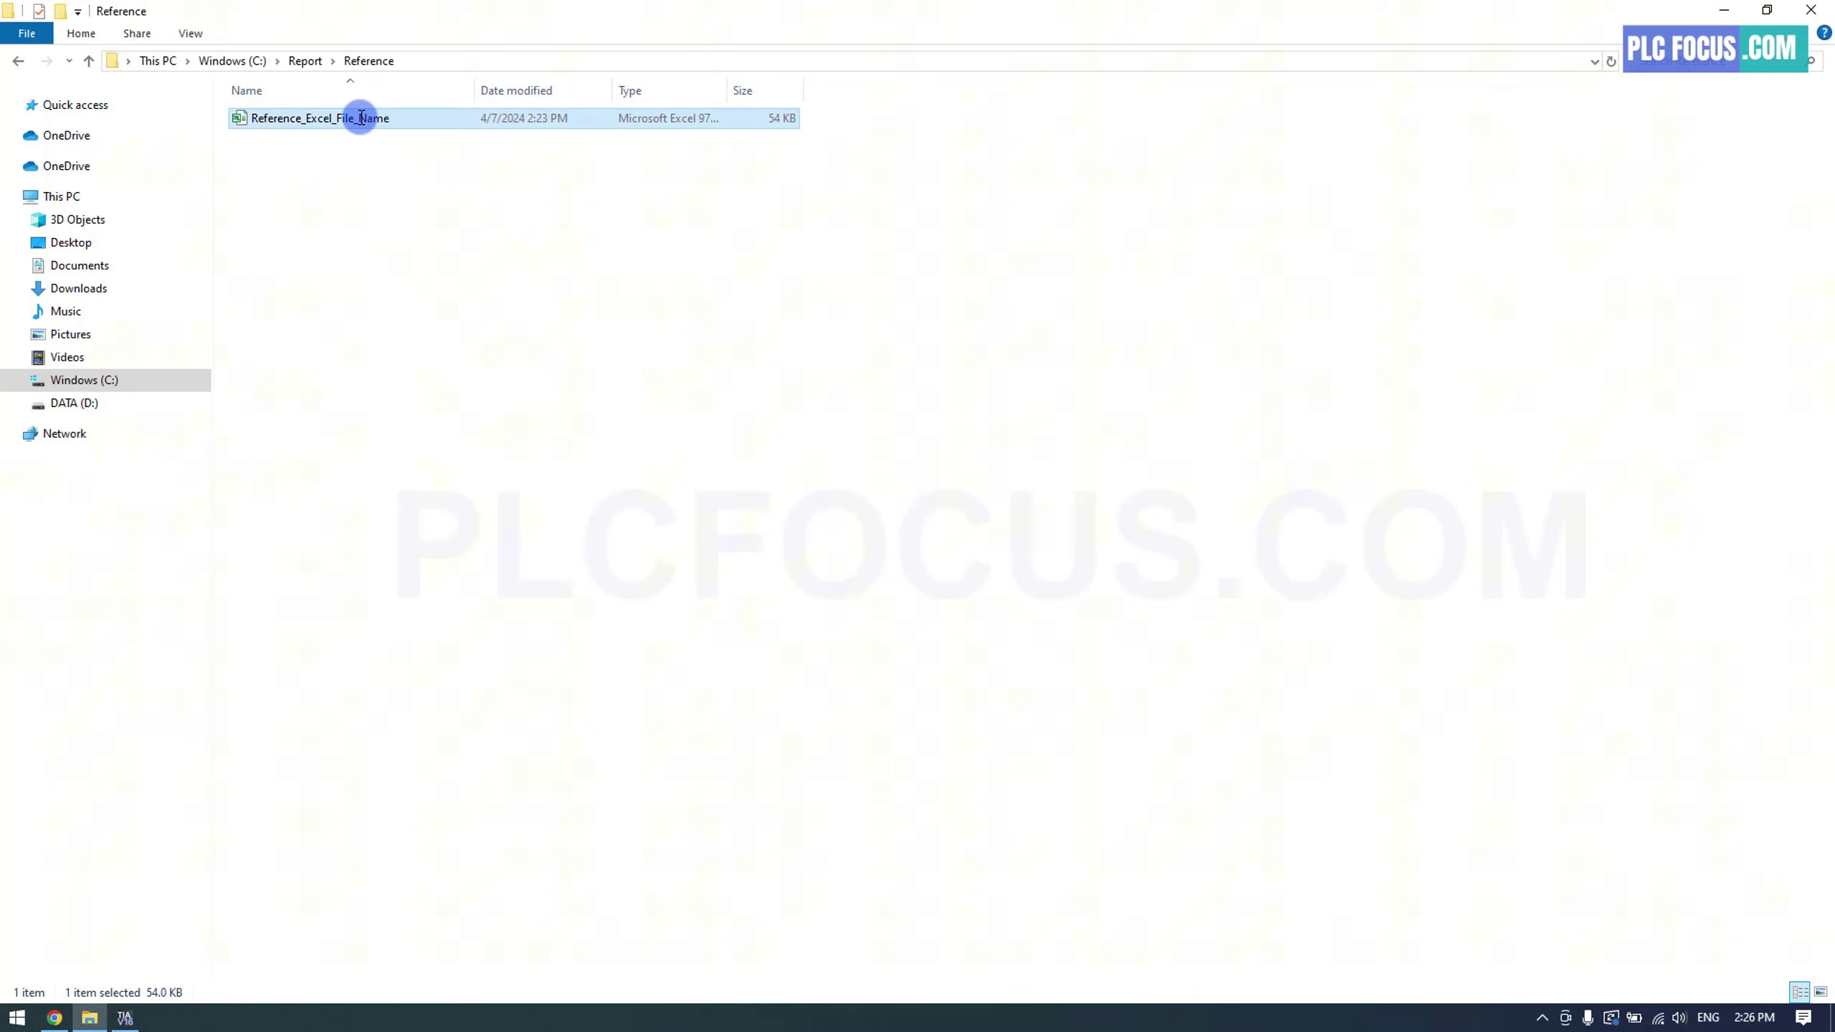
Copy the Reference_Excel_File_Name text from the file's name field
click(362, 117)
right_click(361, 117)
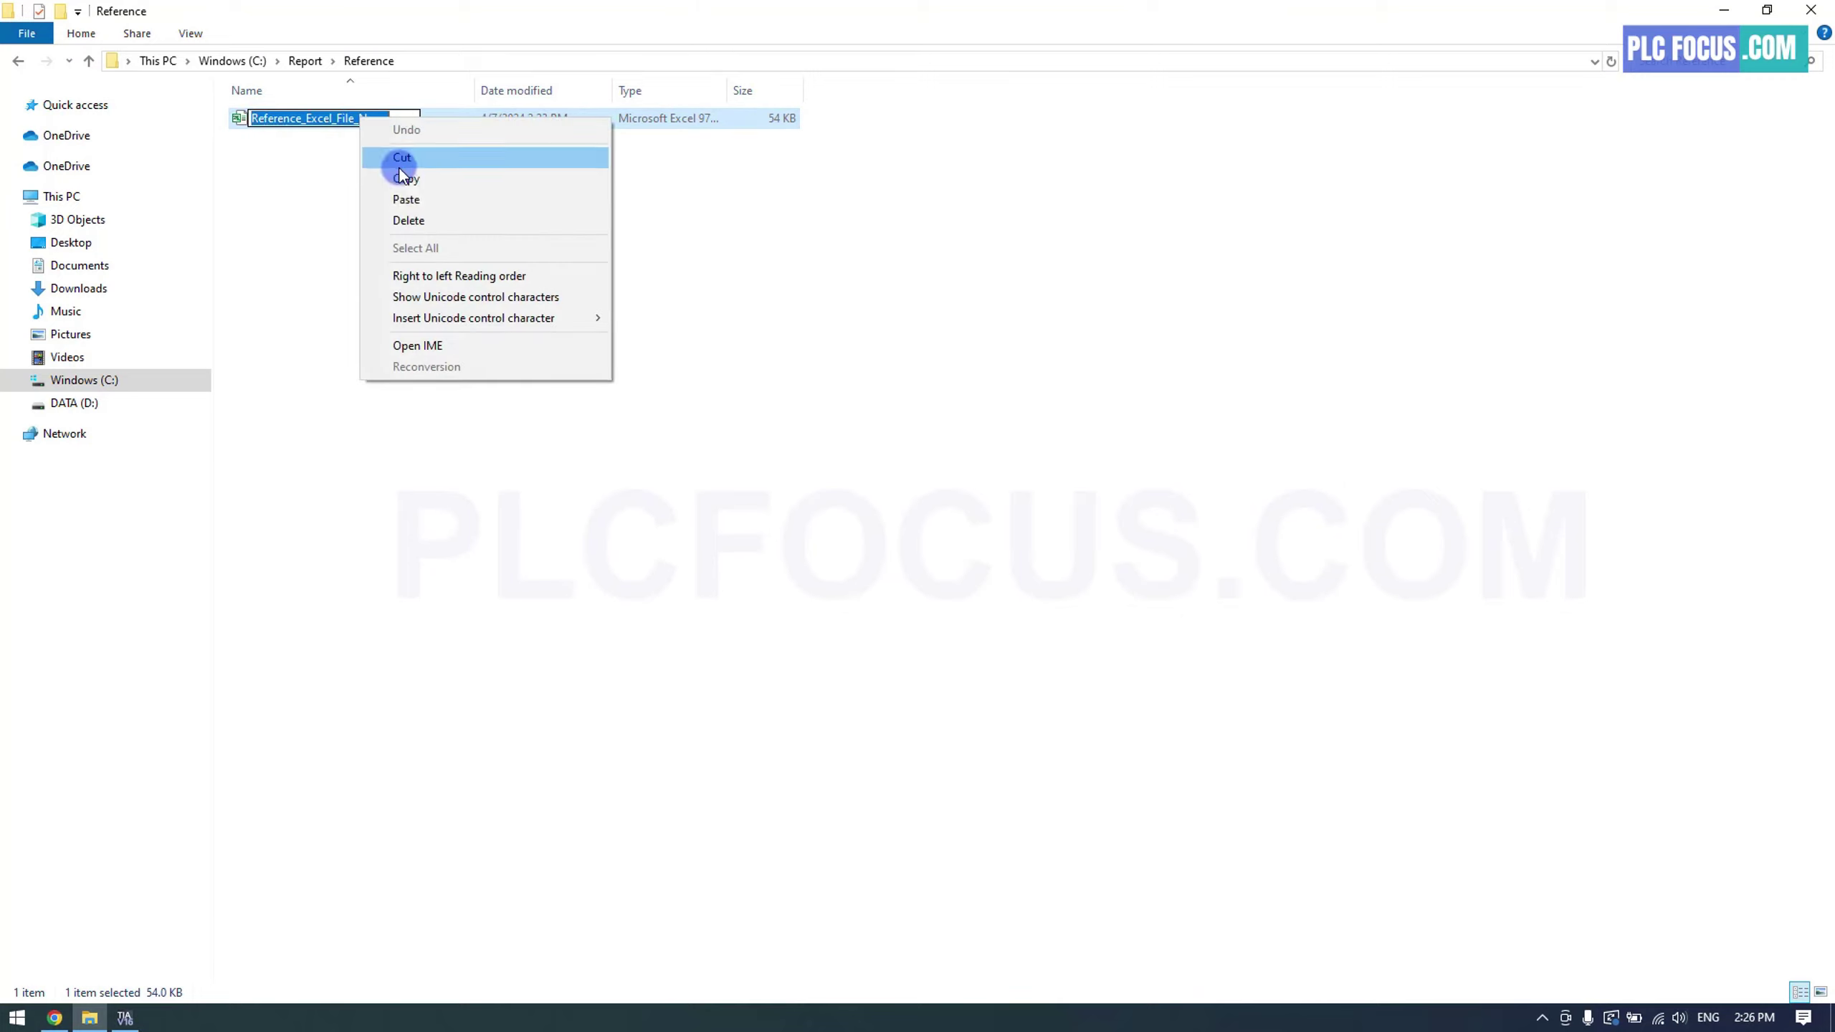
click(405, 184)
Replace Reference_Report with Reference_Excel_File_Name in line 33's url_FileRef path
click(299, 410)
click(125, 1018)
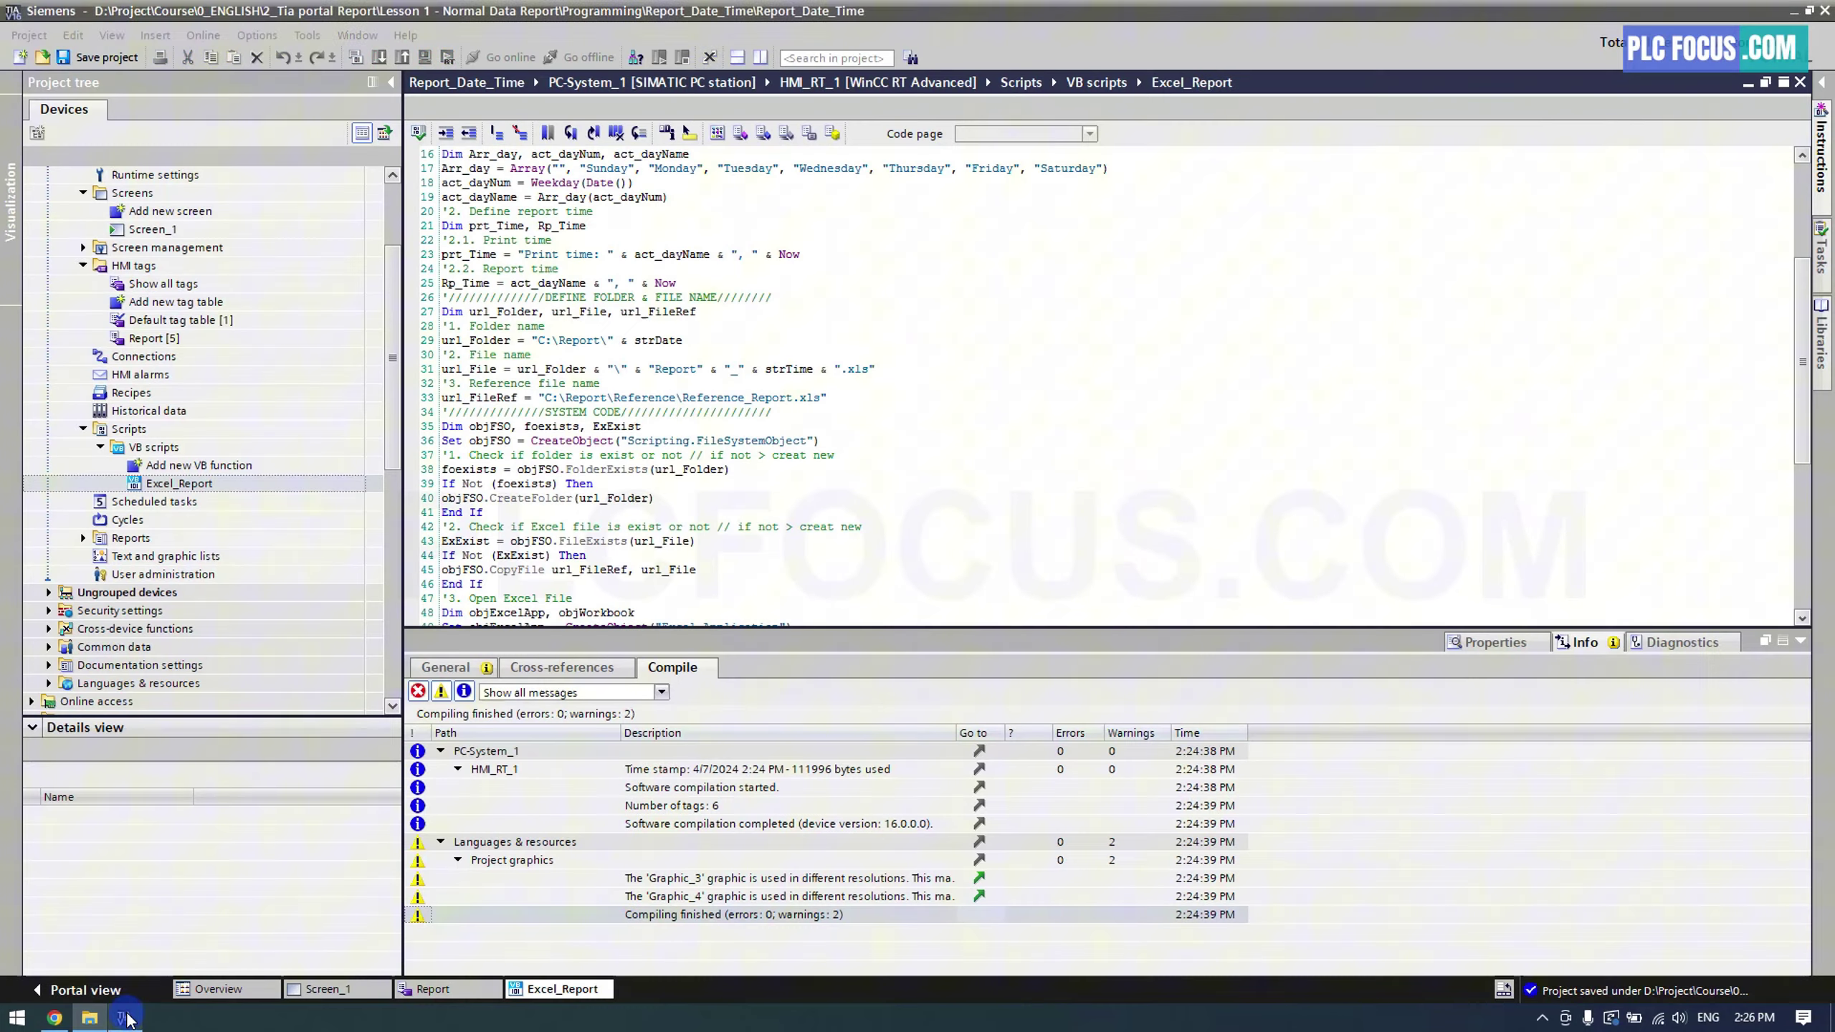
drag(684, 398, 793, 402)
text(Reference_Excel_File_Name)
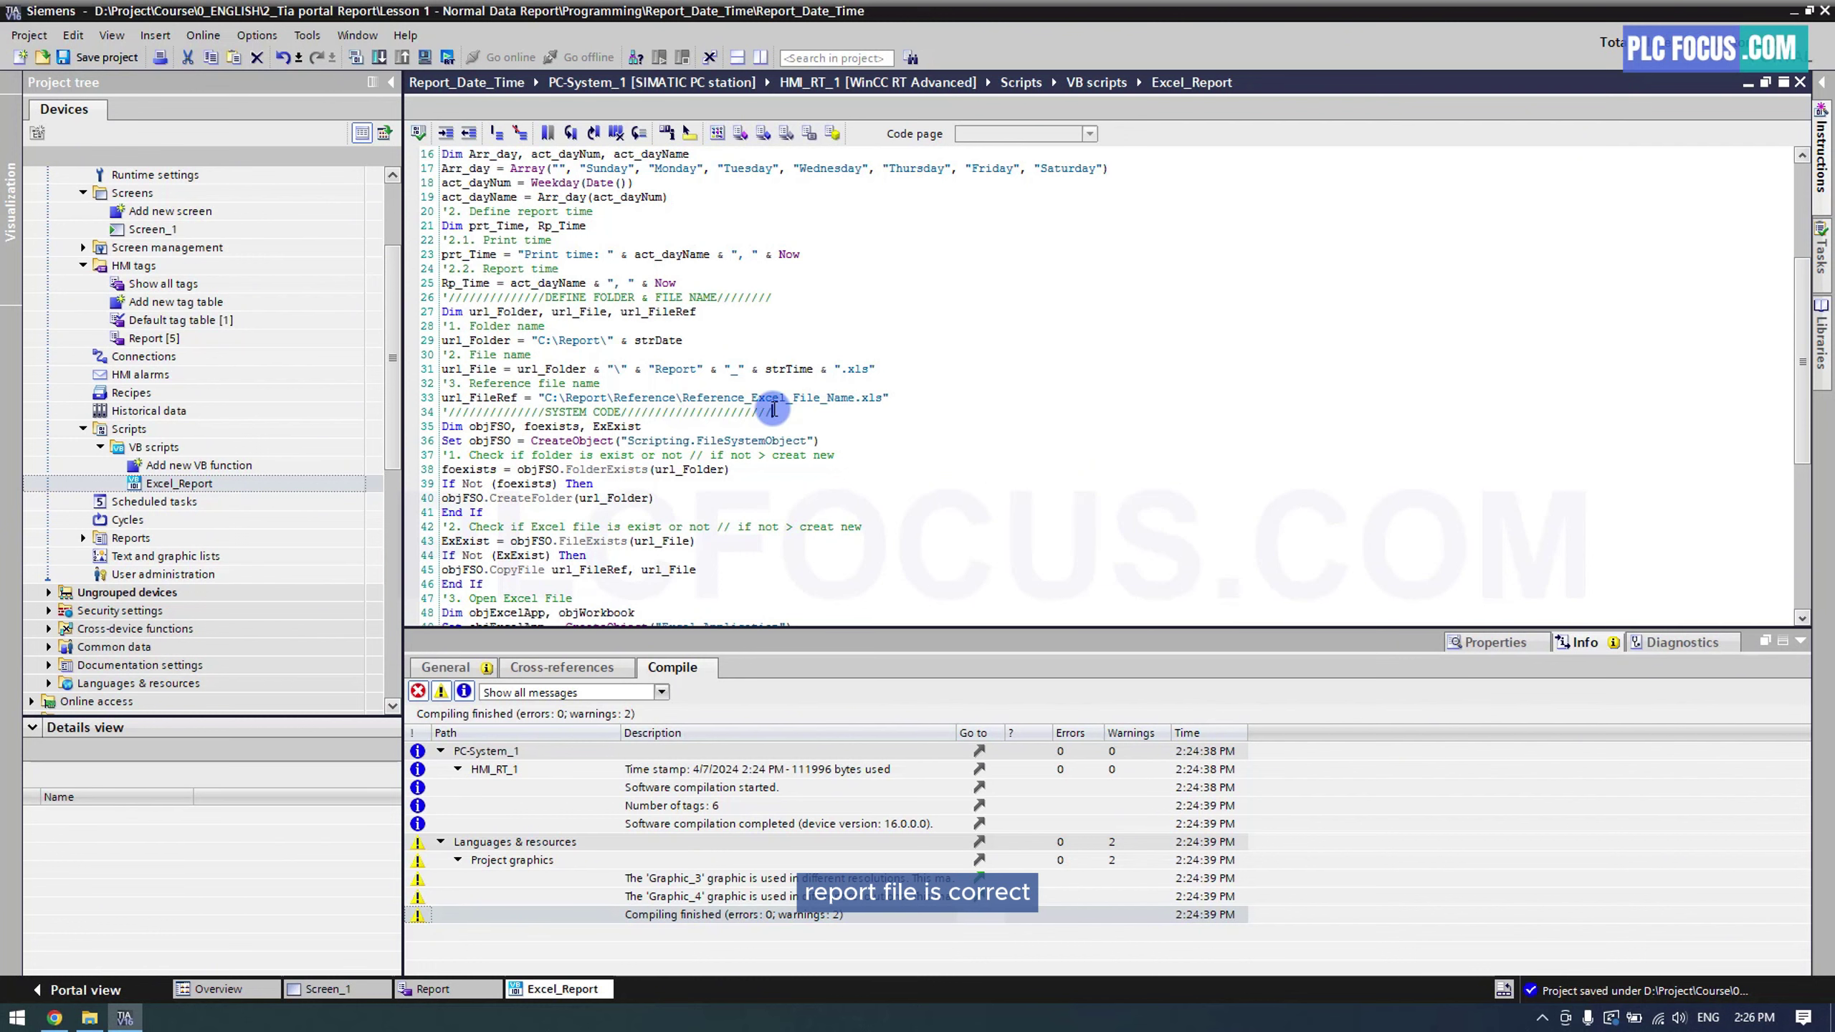
scroll(768, 401, down, 5)
scroll(767, 403, down, 5)
scroll(767, 402, down, 5)
scroll(761, 396, down, 3)
scroll(761, 397, down, 2)
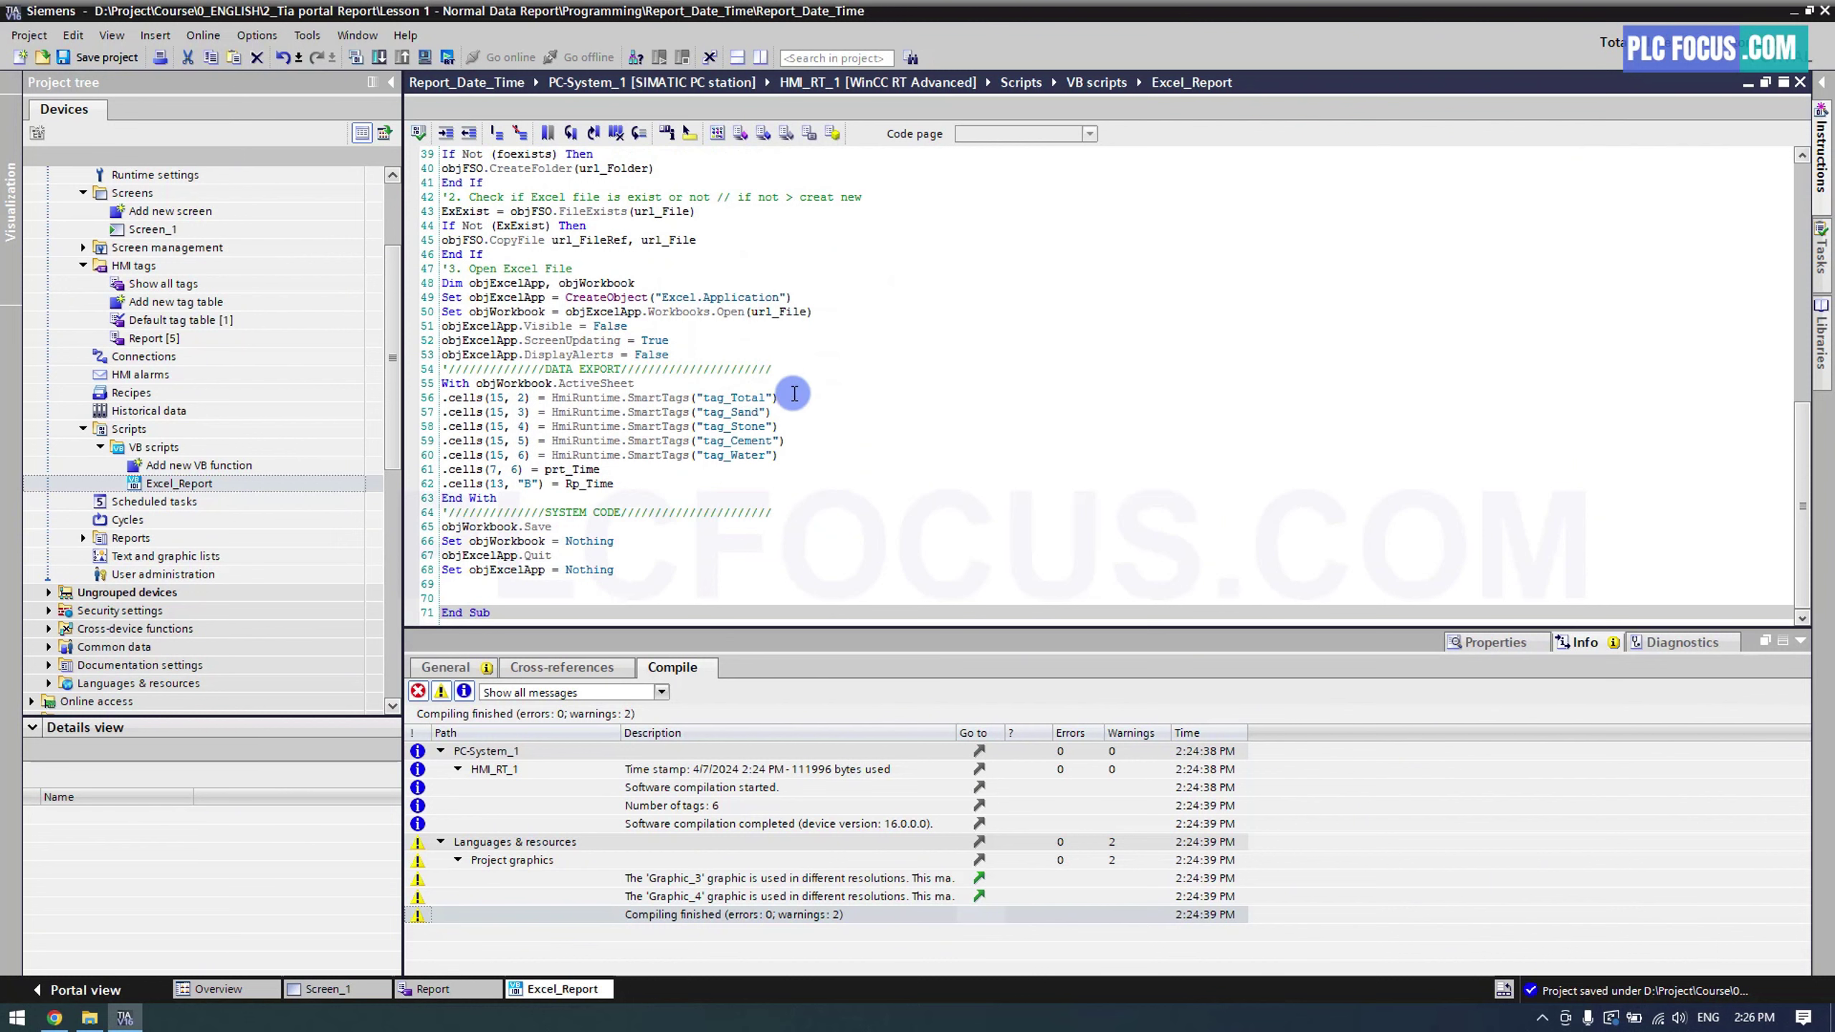
double_click(496, 399)
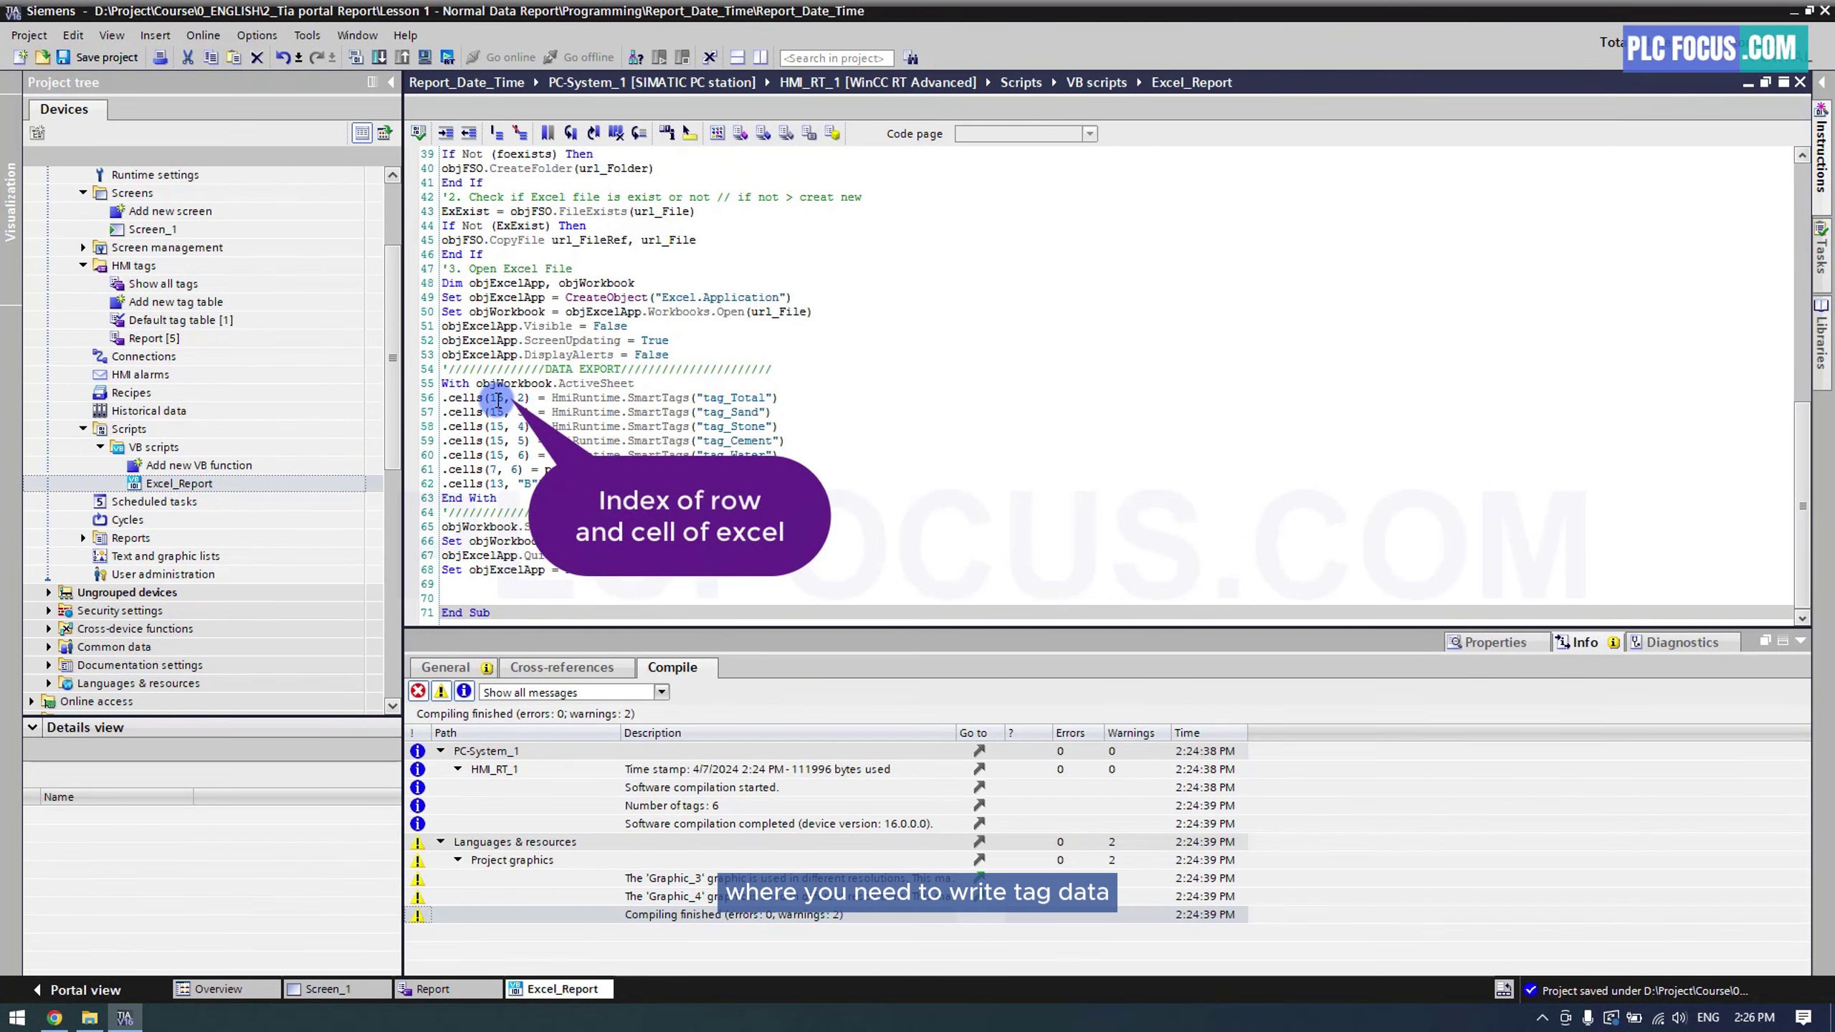
Open Reference_Excel_File_Name with editing enabled and find Total Weight at row 15, cell B15
click(89, 1018)
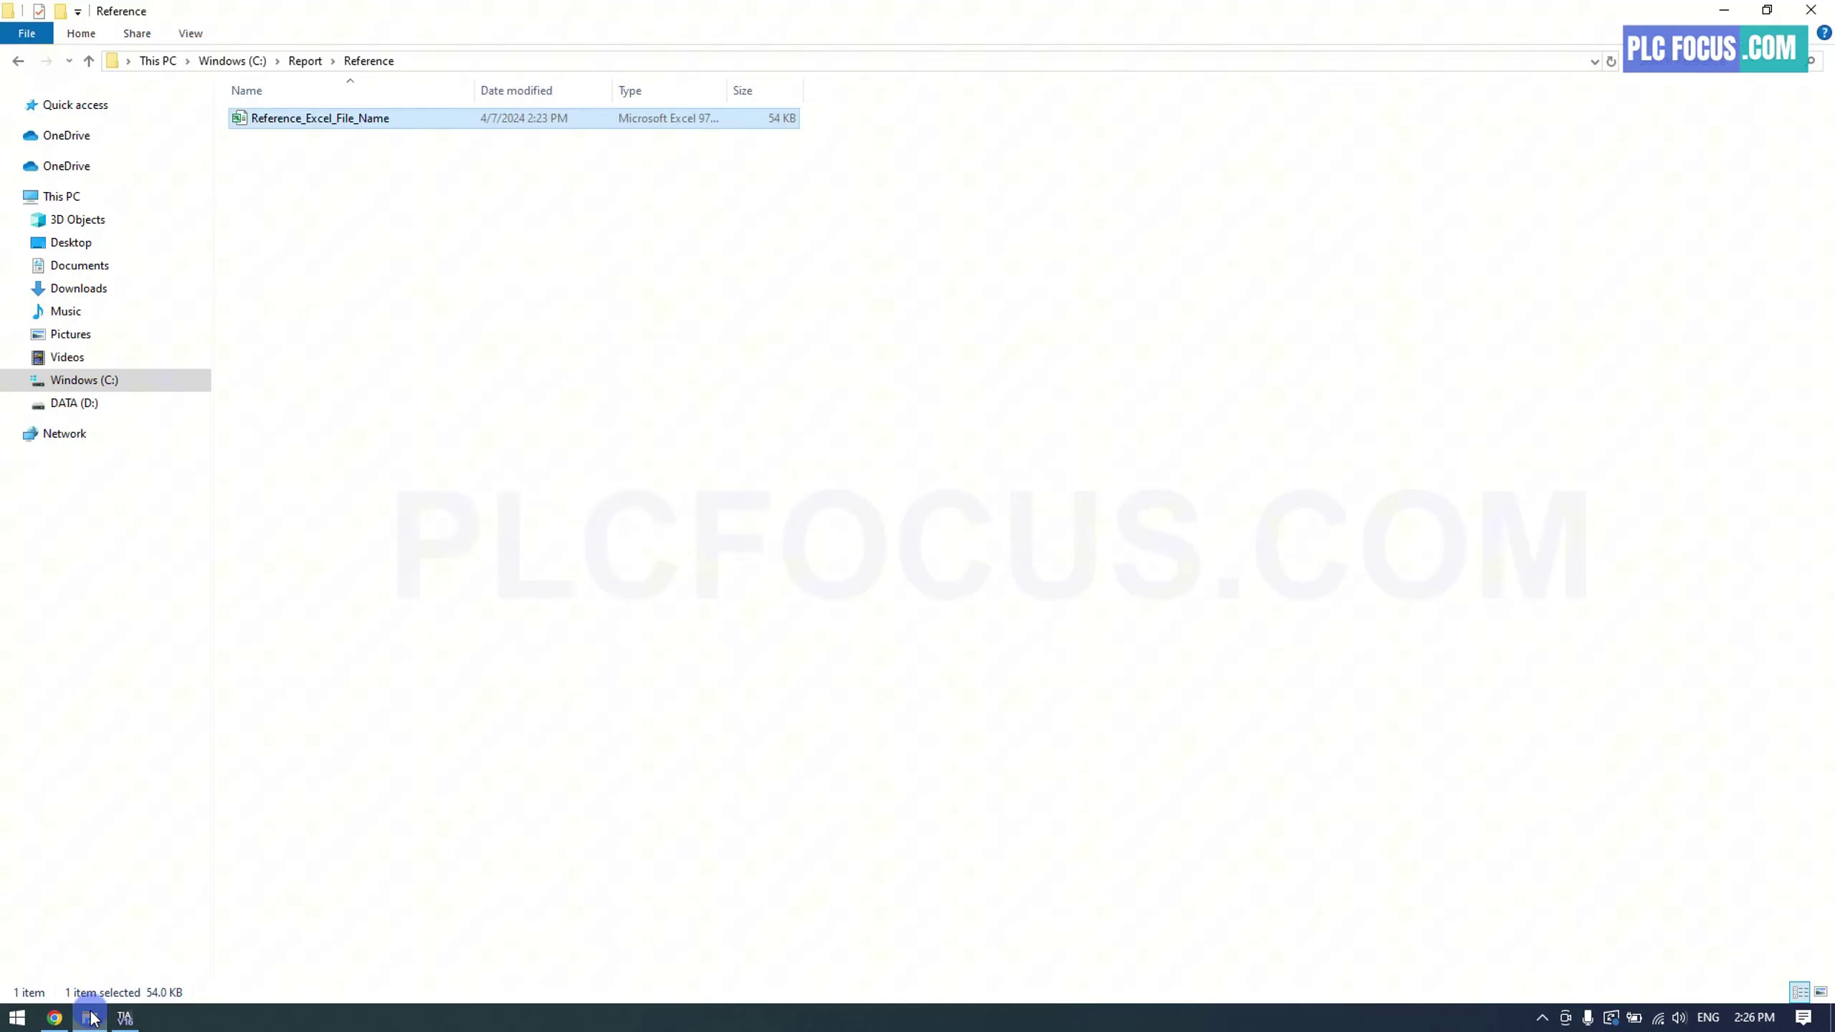
double_click(300, 119)
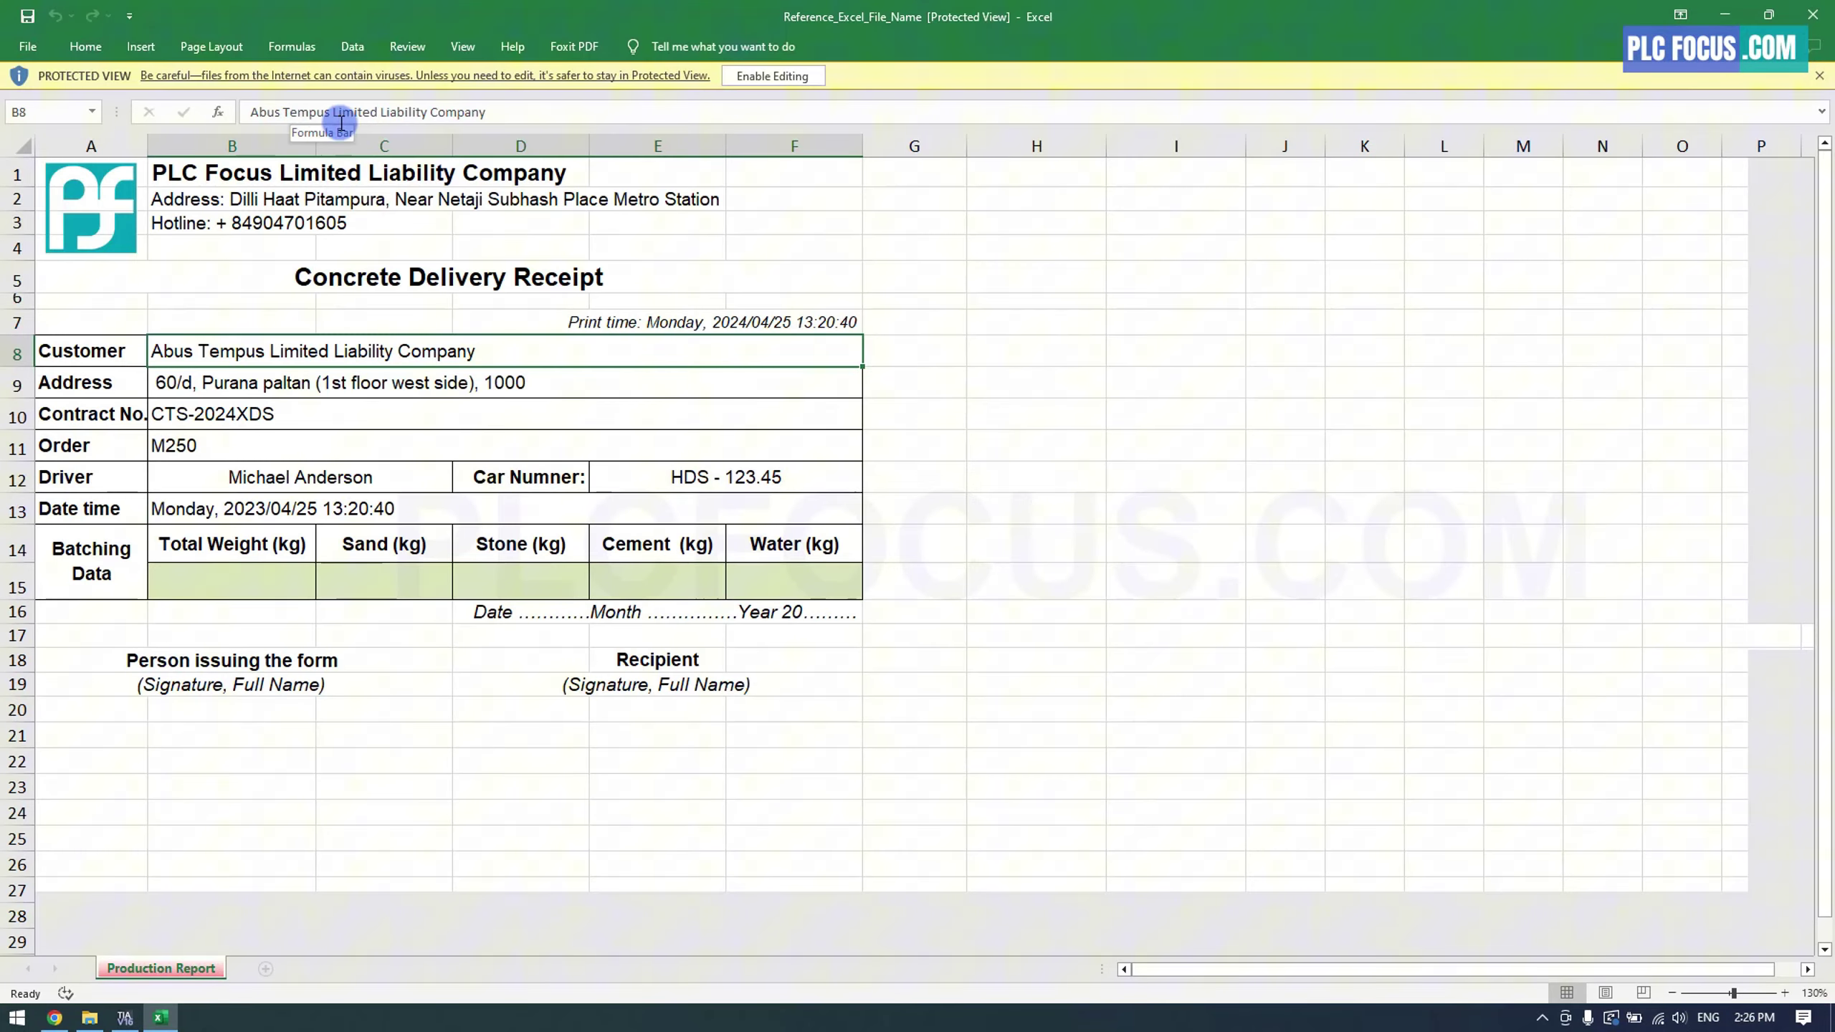
click(770, 76)
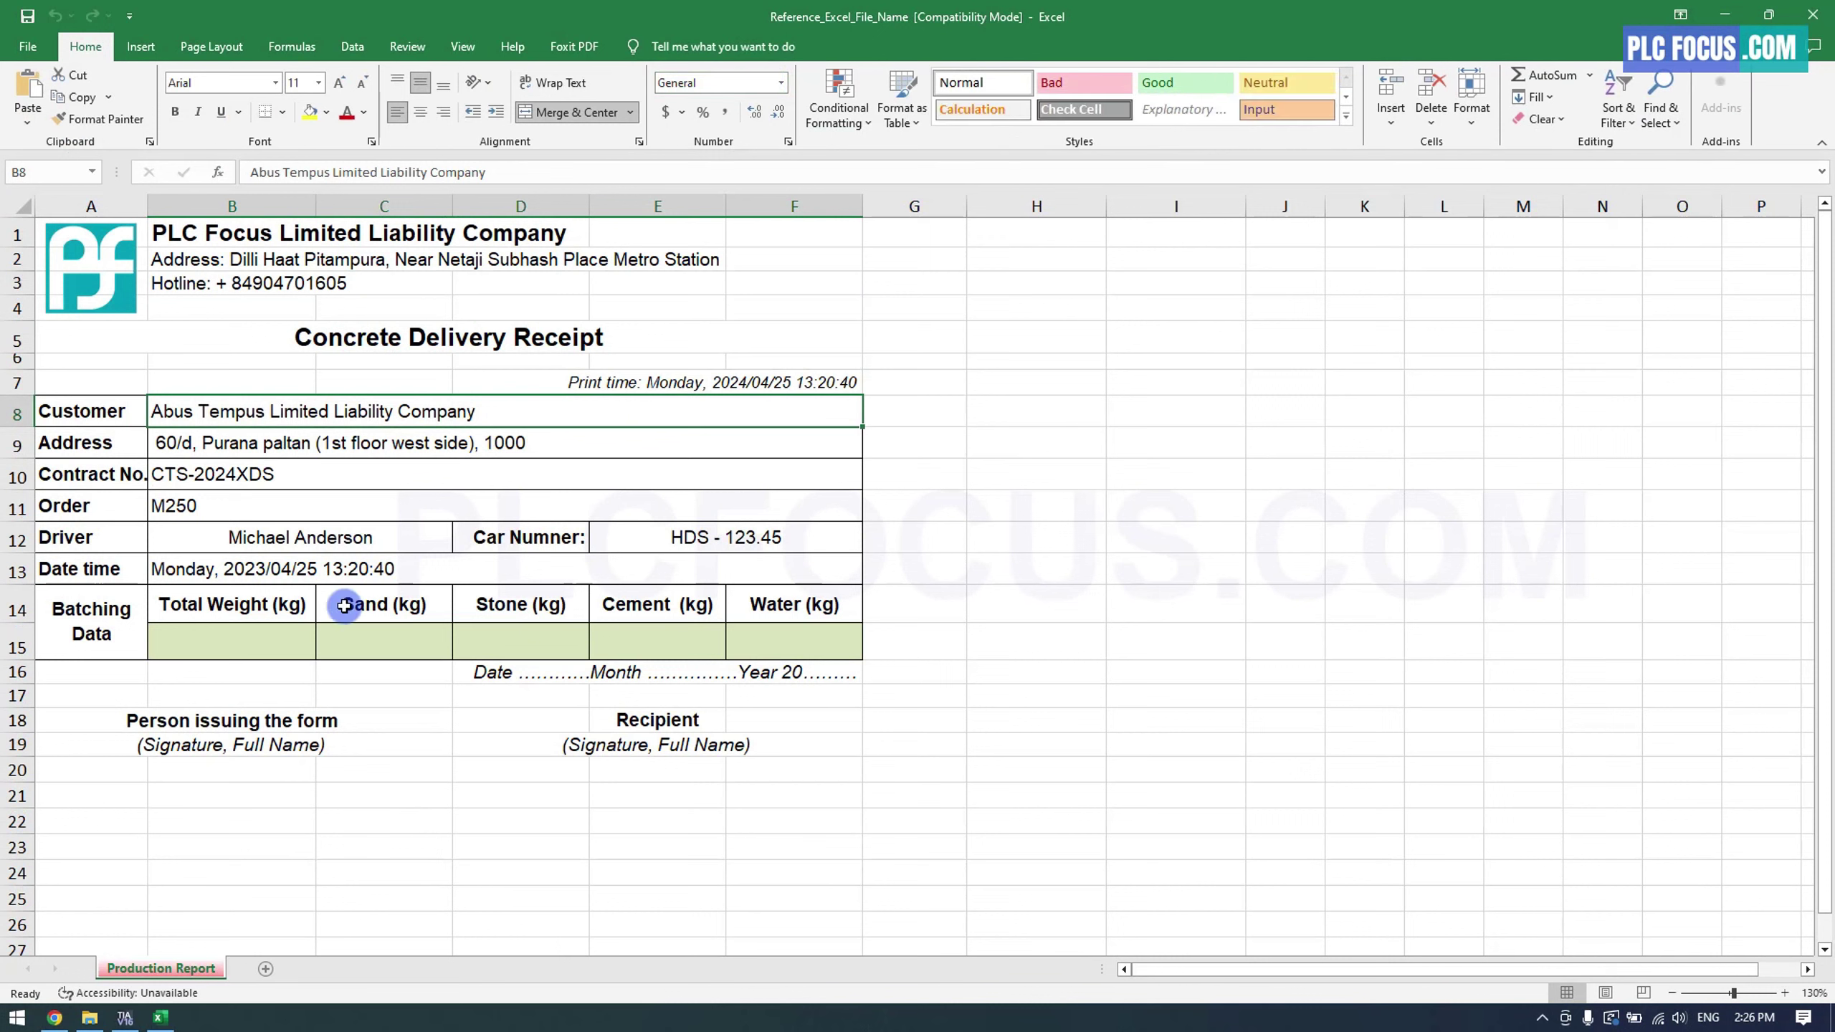
click(234, 636)
click(20, 641)
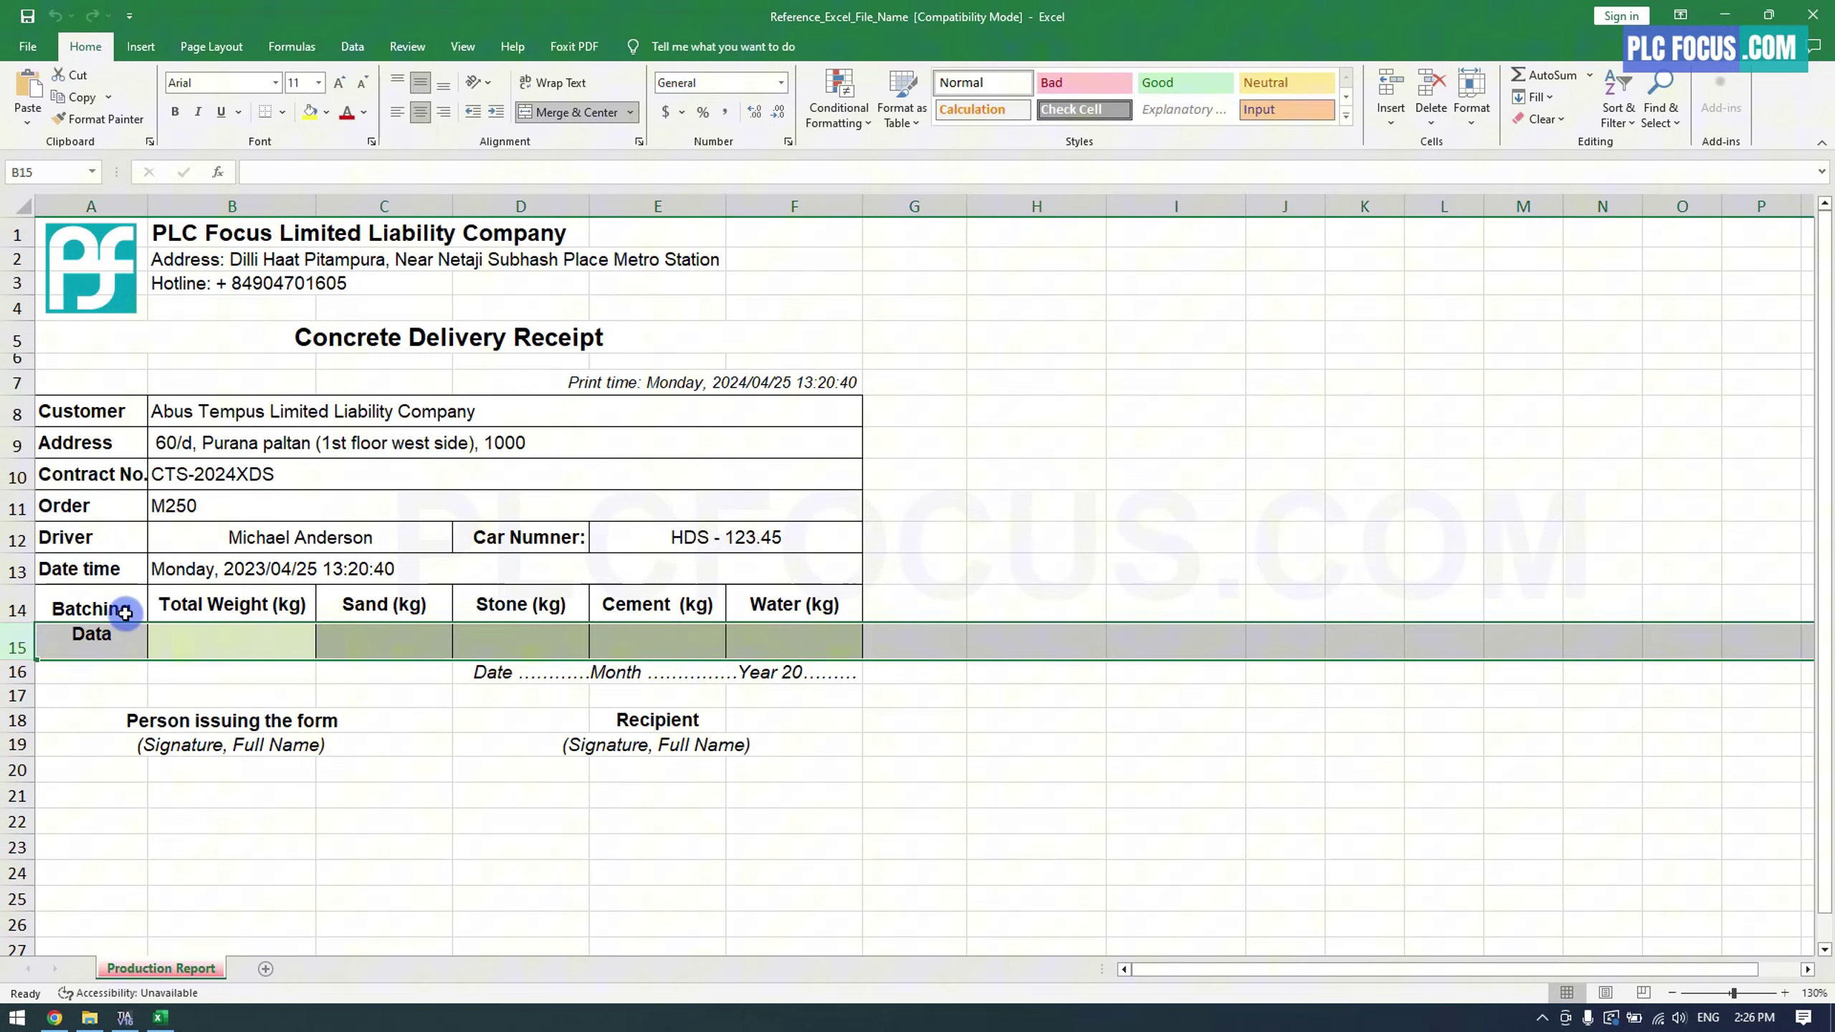
click(225, 640)
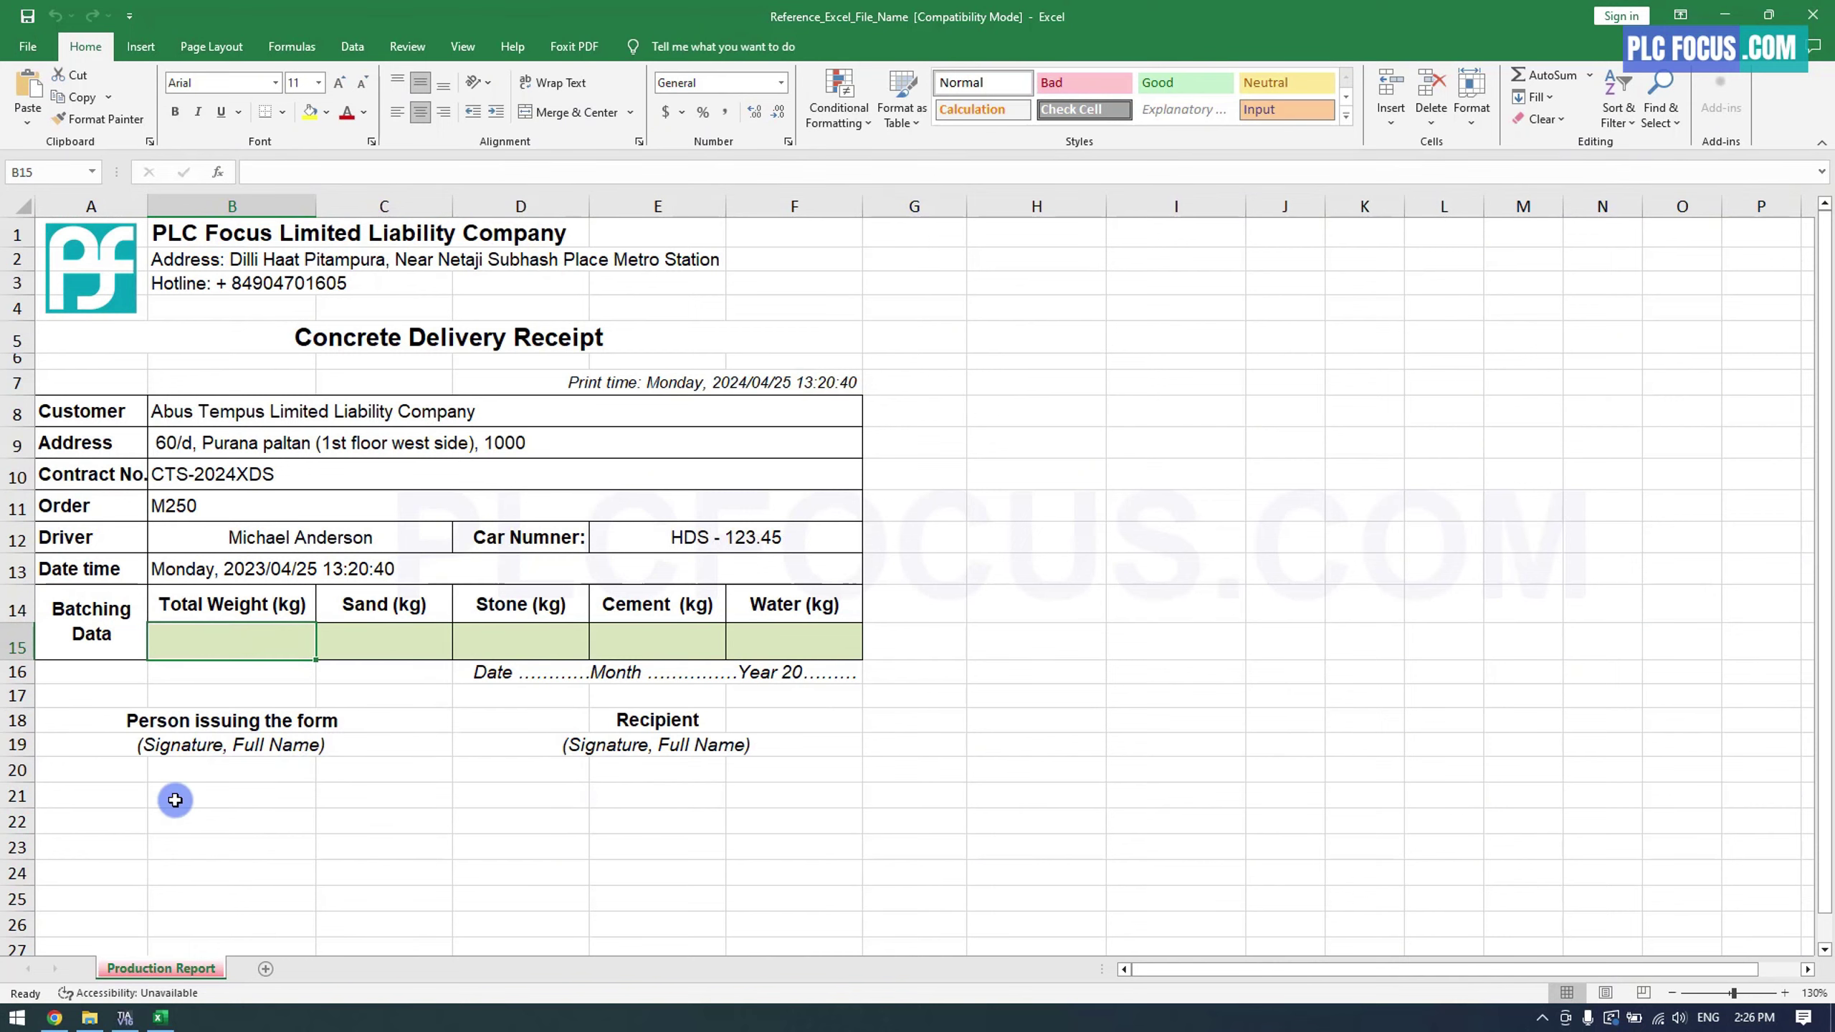
click(123, 1017)
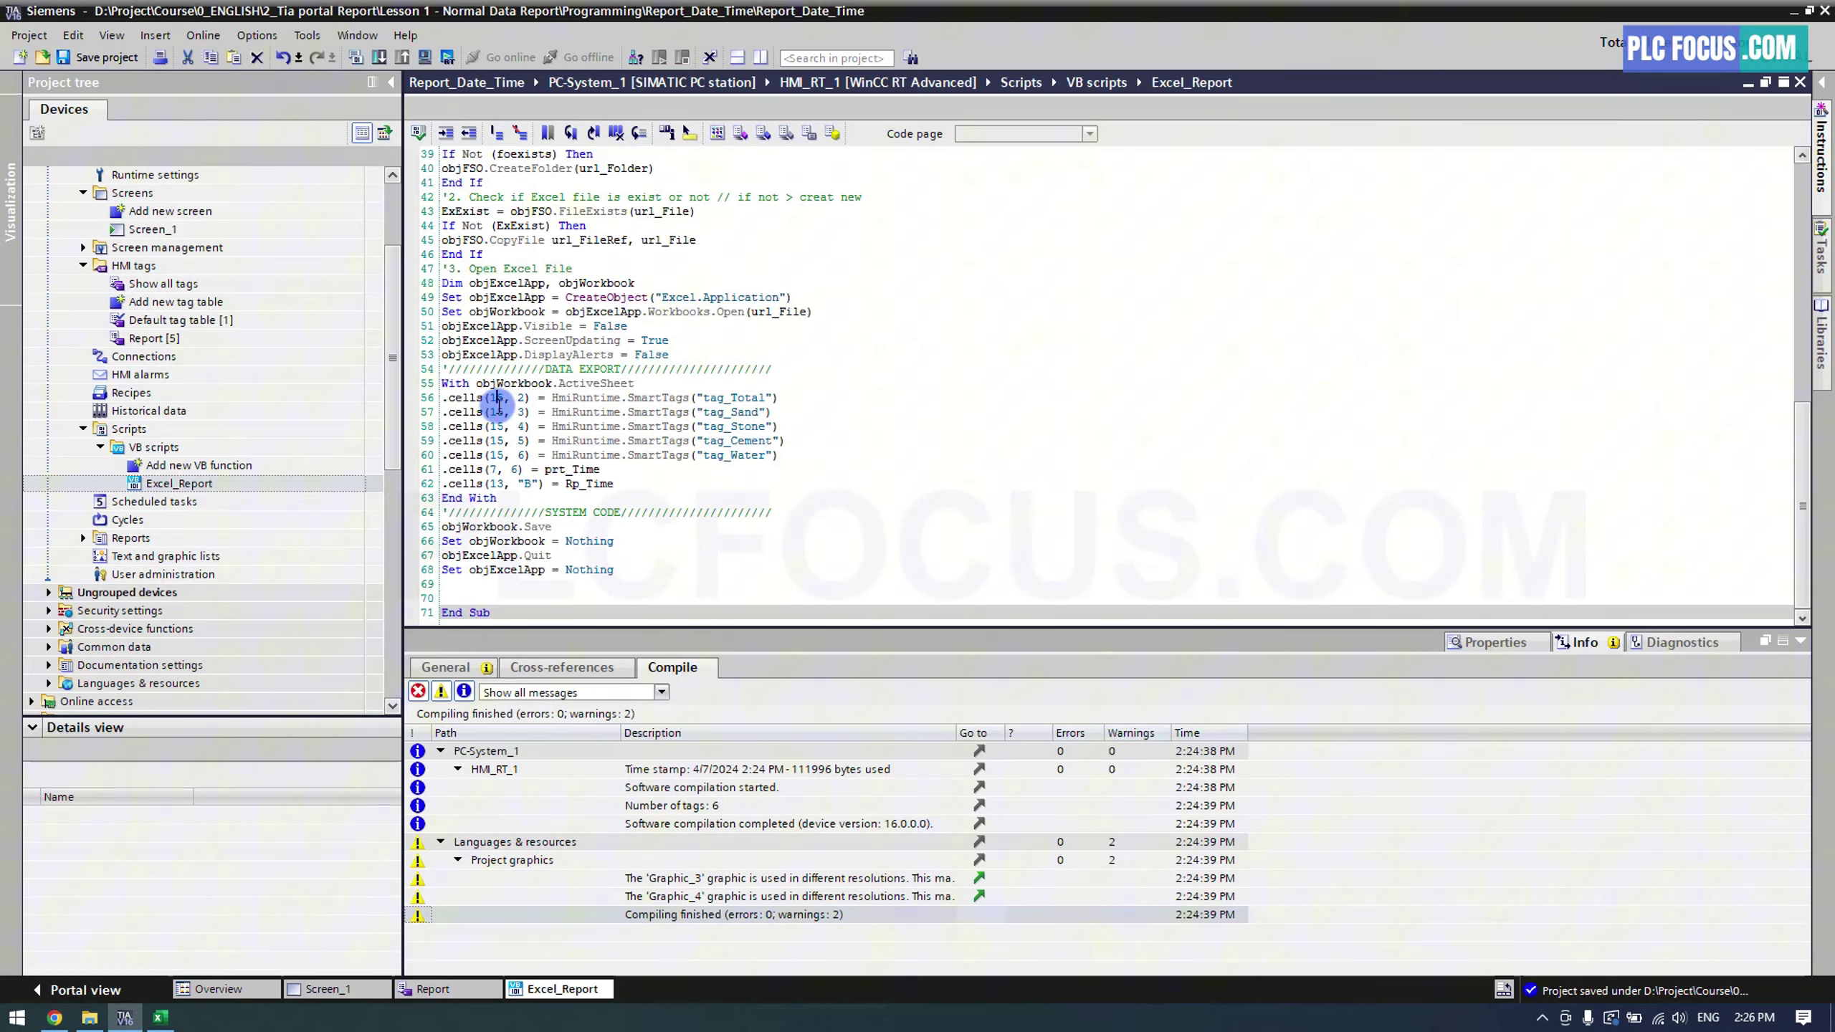
drag(490, 397, 527, 398)
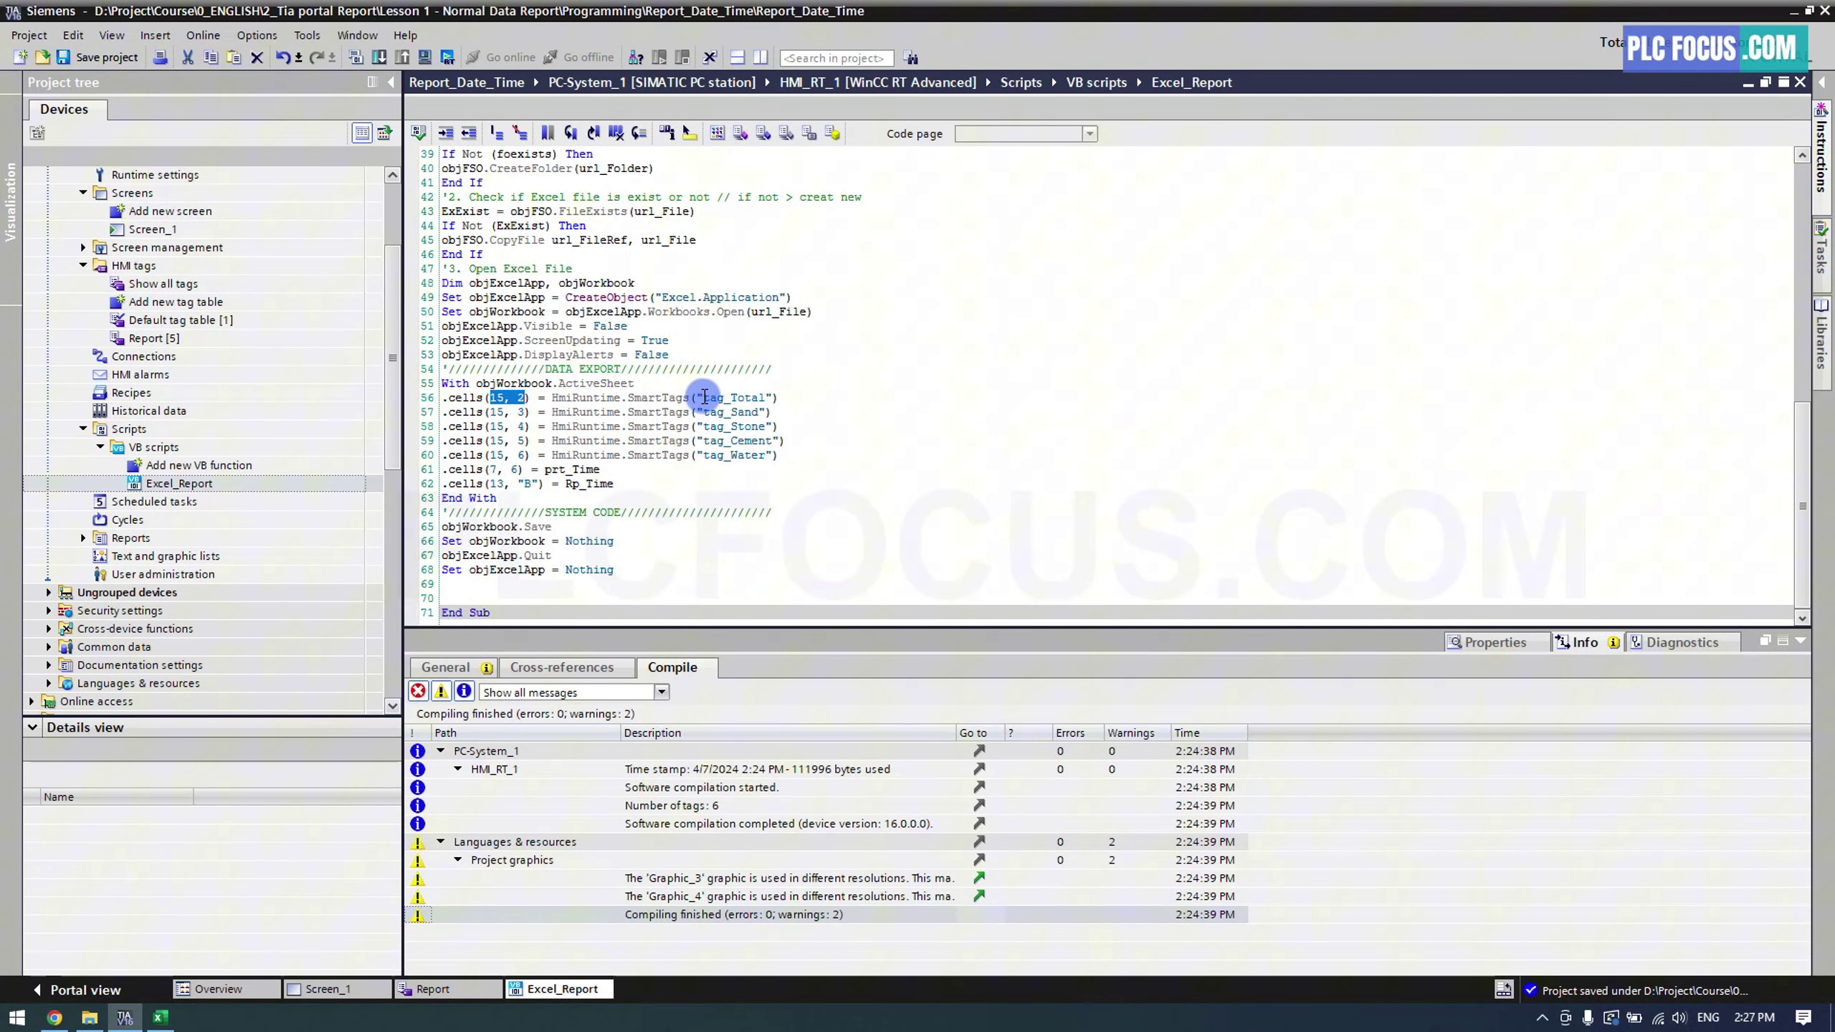
drag(703, 398, 771, 399)
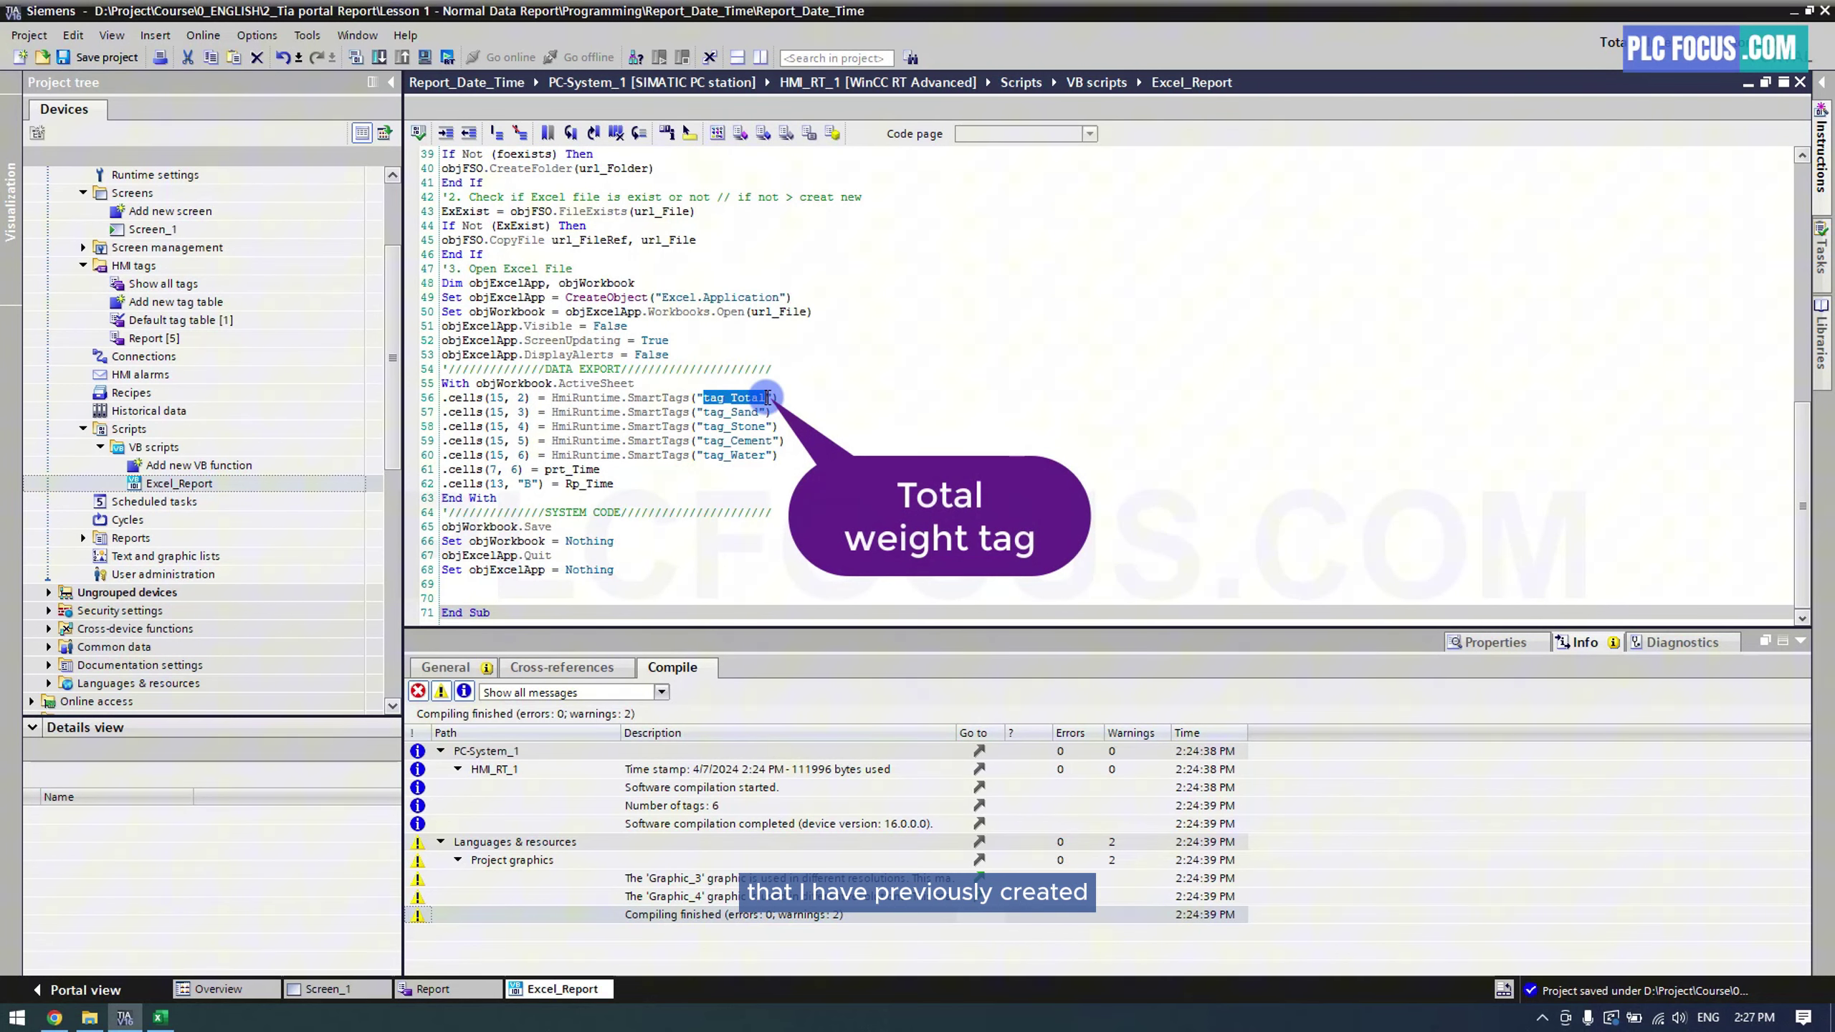
Copy the name 'tag_Total' from the Report HMI tag table, then return to the Excel_Report script
click(434, 989)
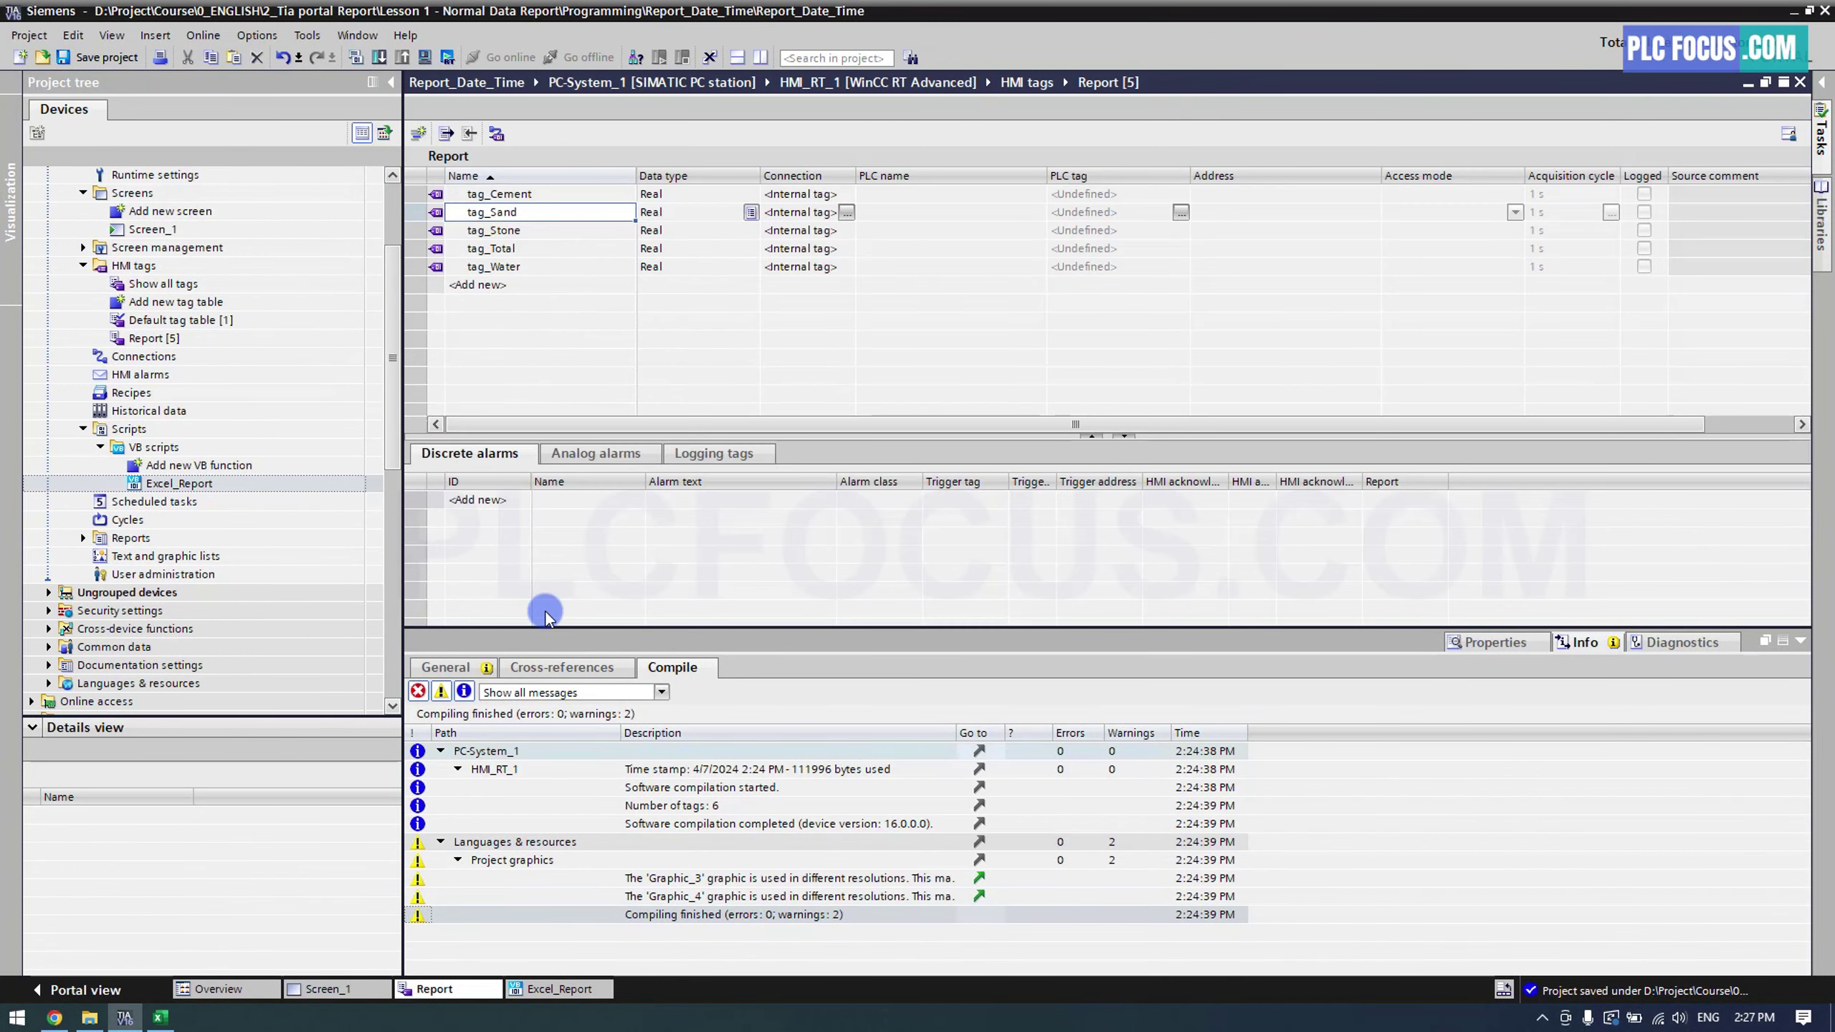
click(503, 248)
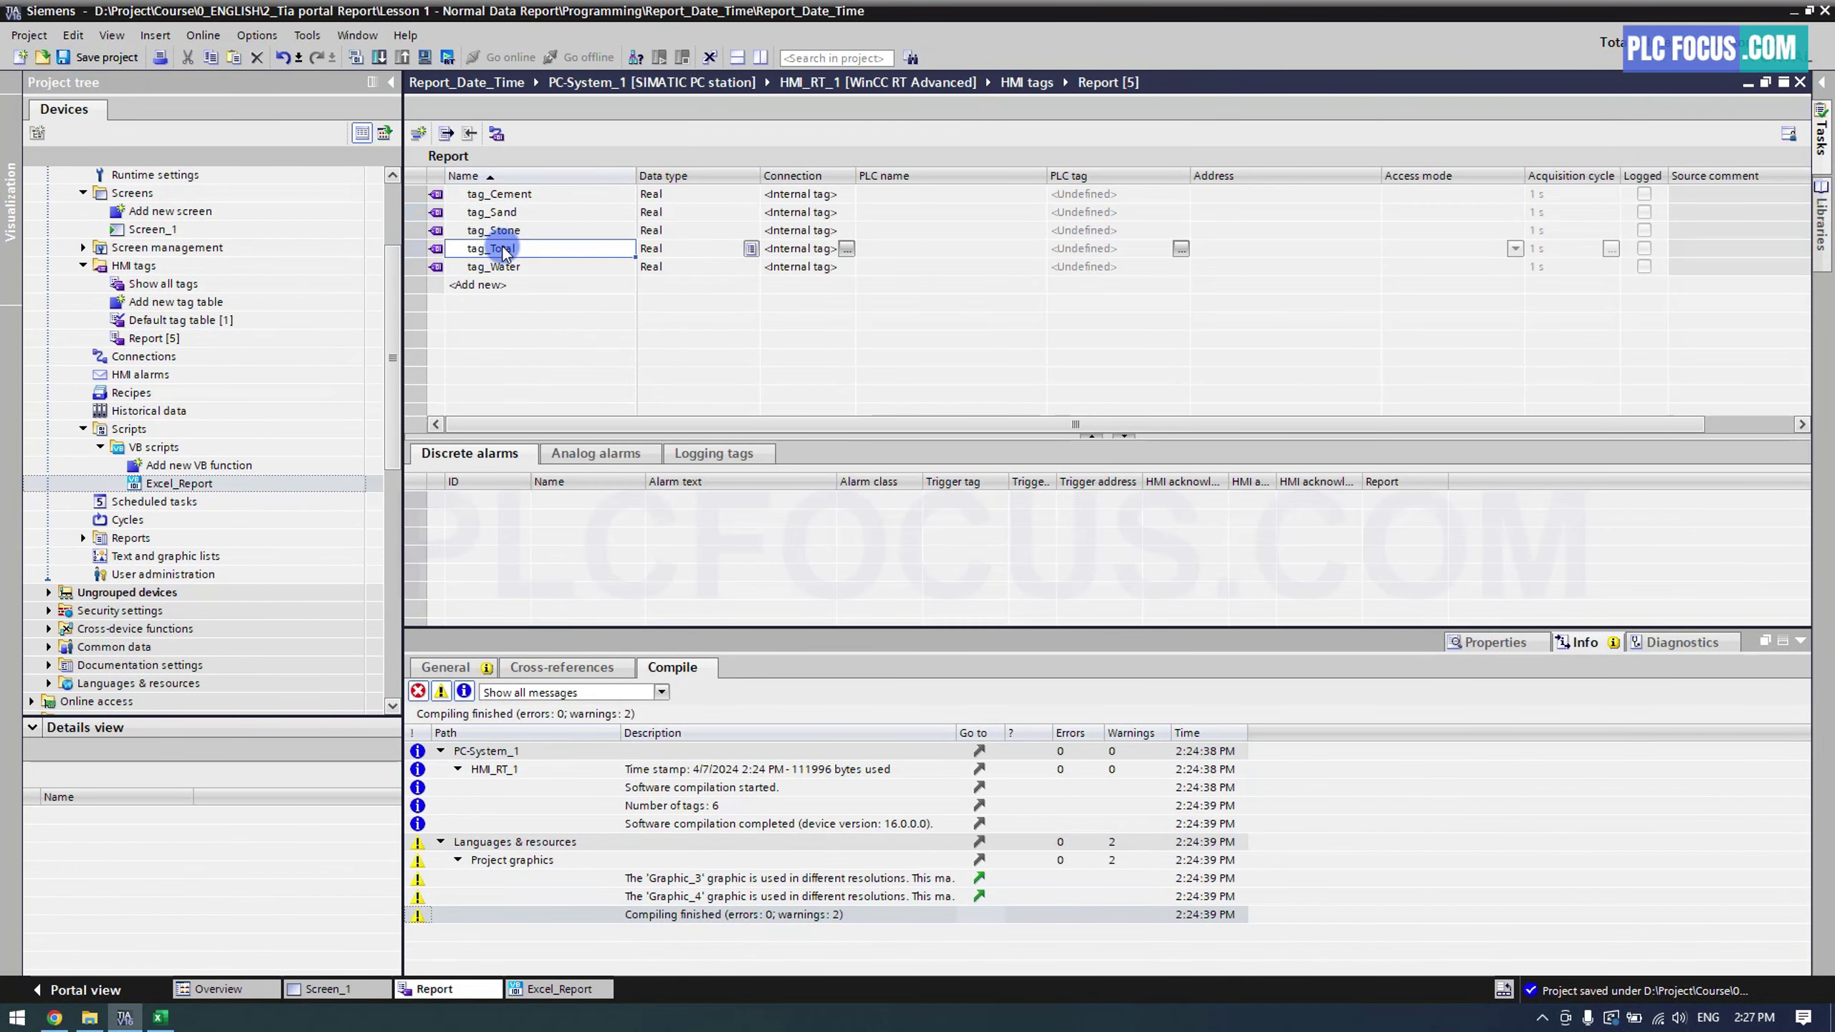
double_click(488, 248)
right_click(510, 248)
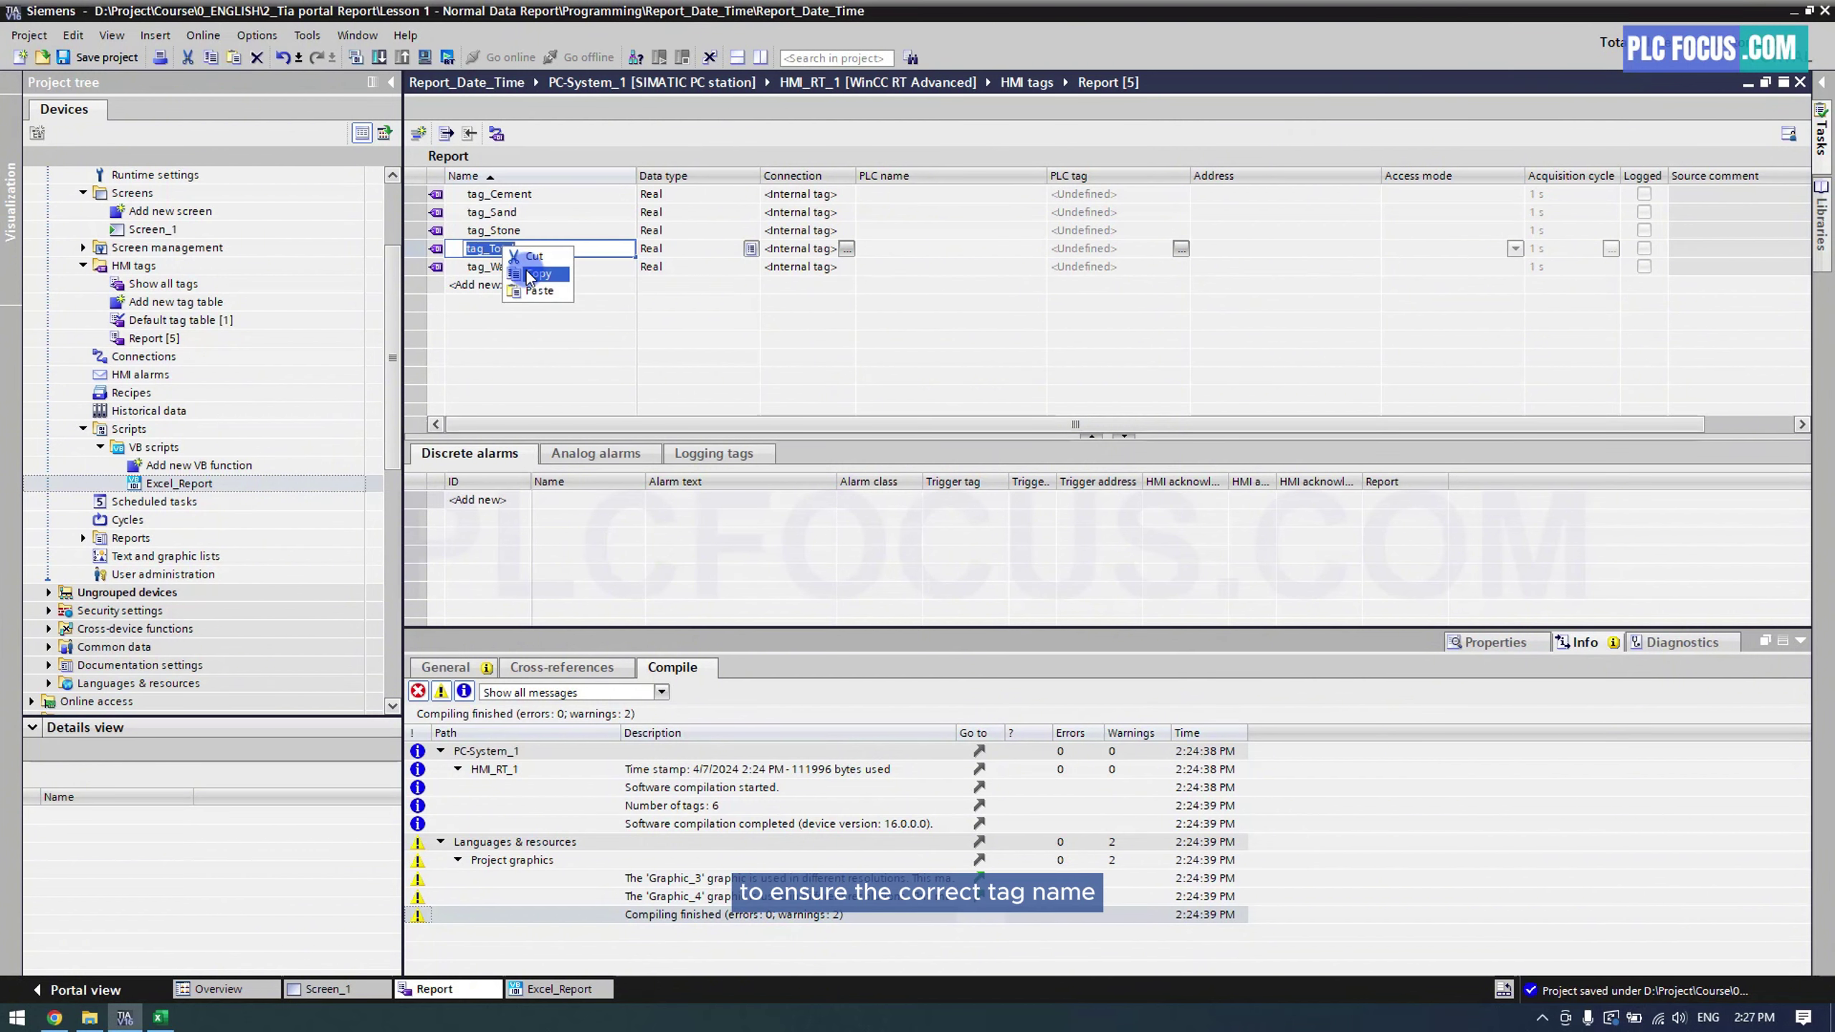
click(528, 273)
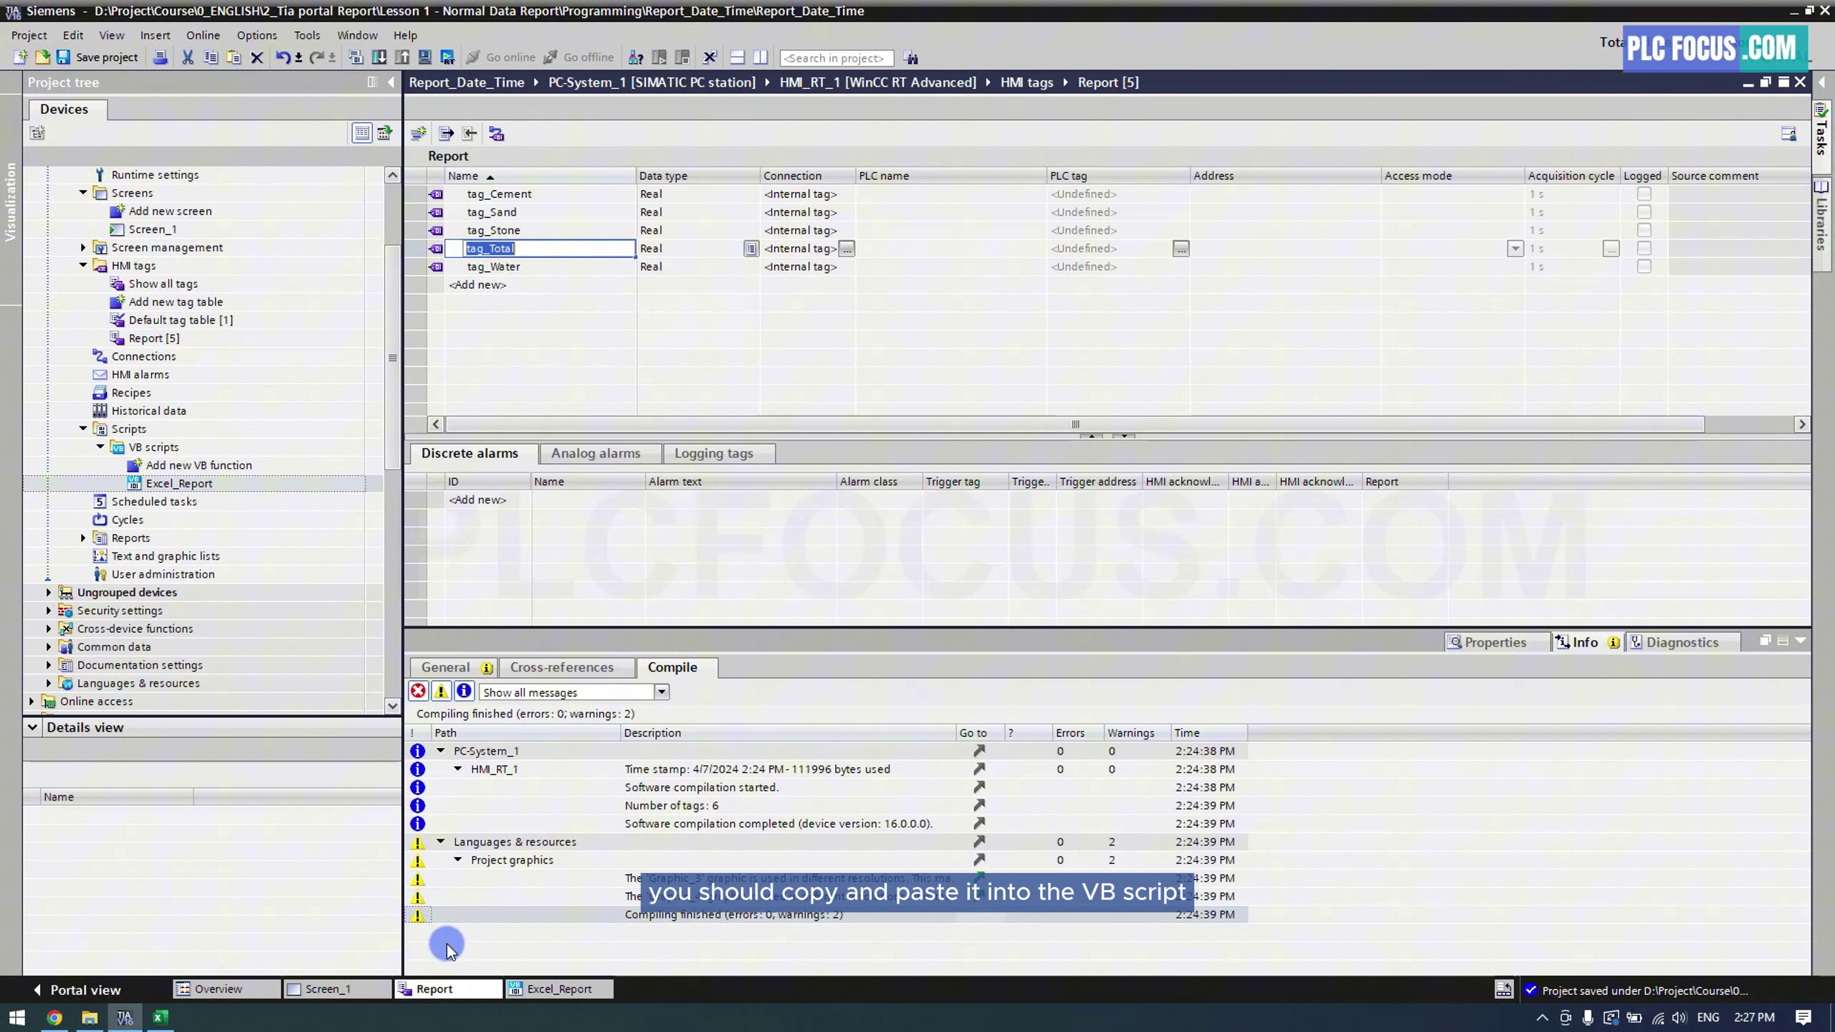
click(558, 990)
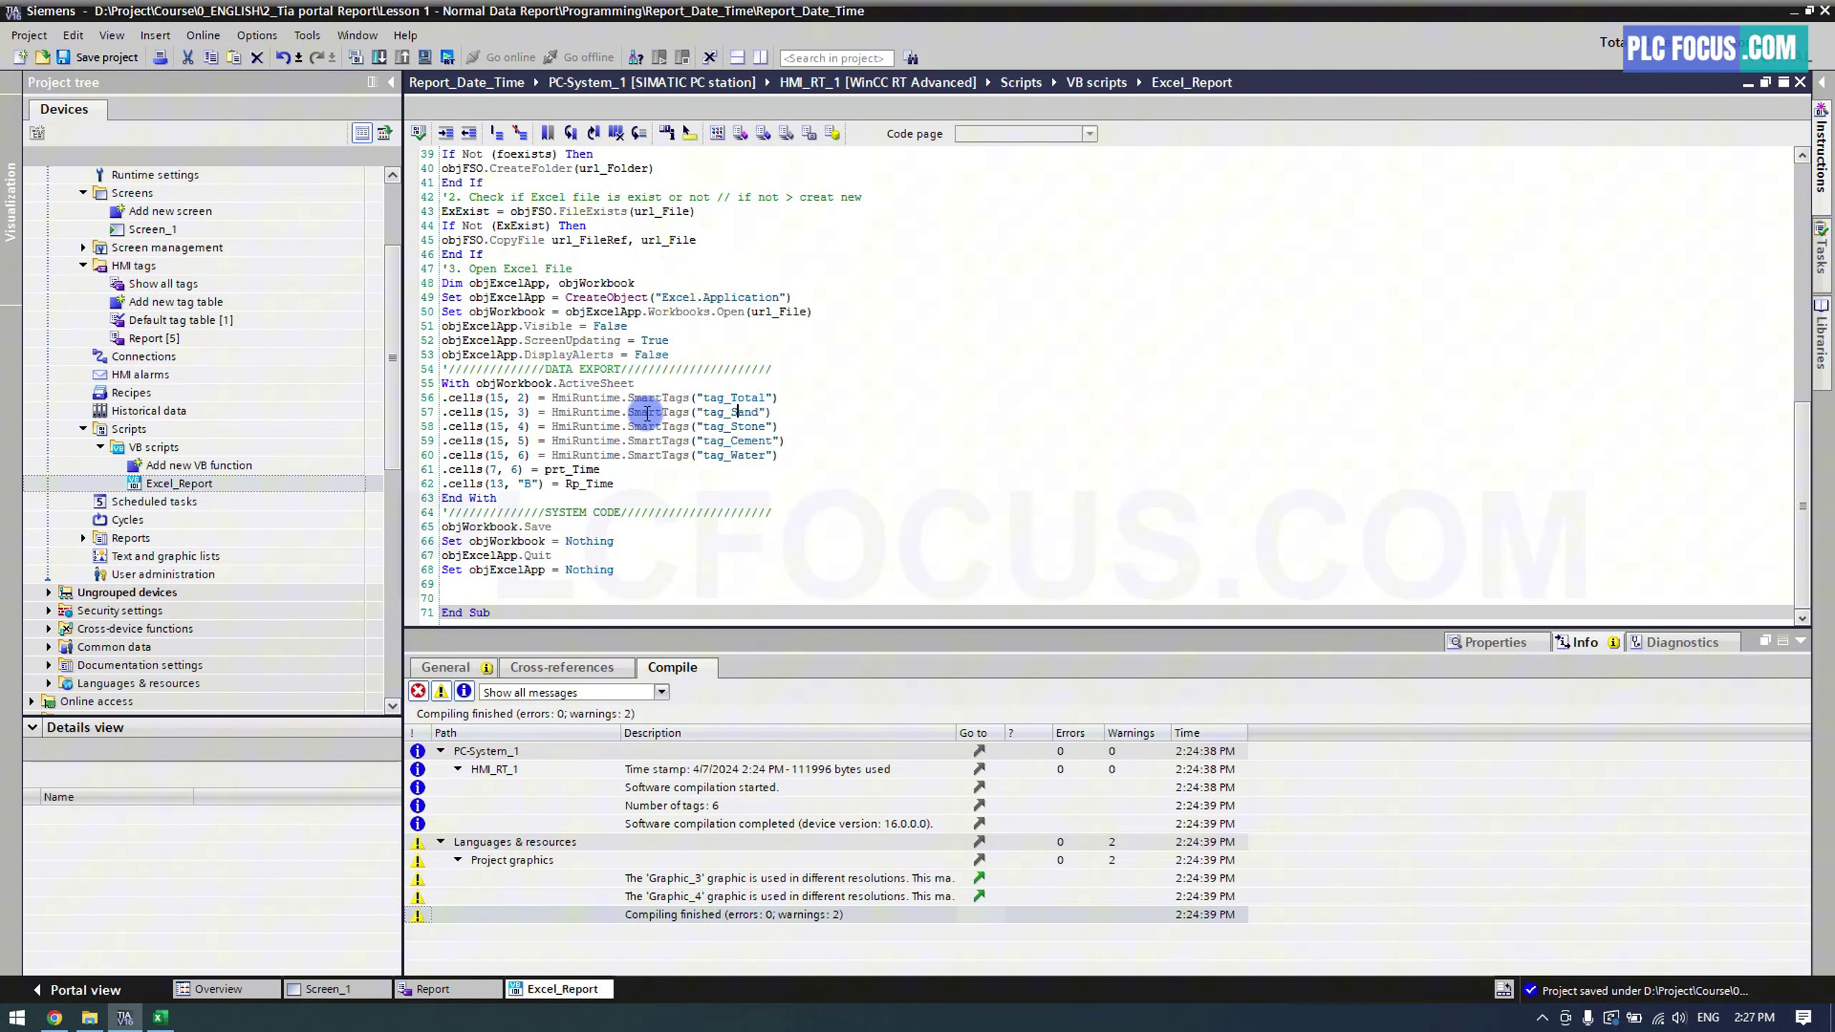
drag(778, 412, 444, 415)
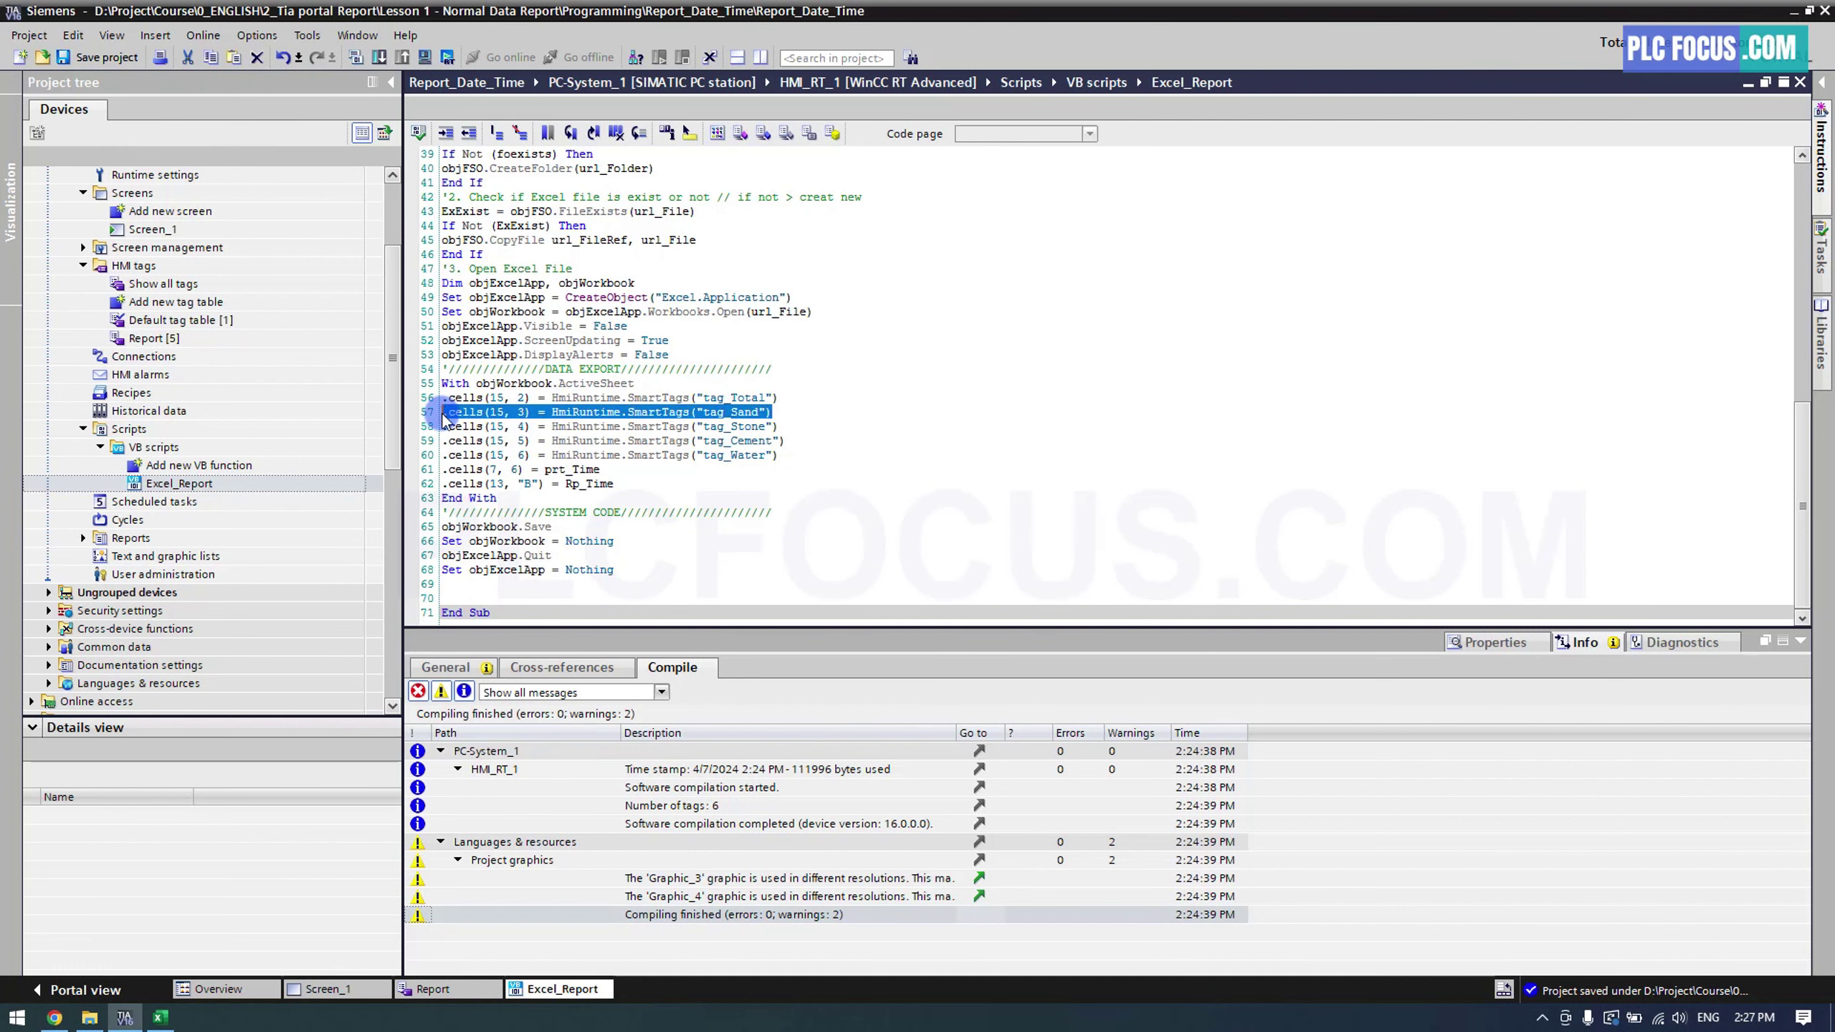
click(162, 1019)
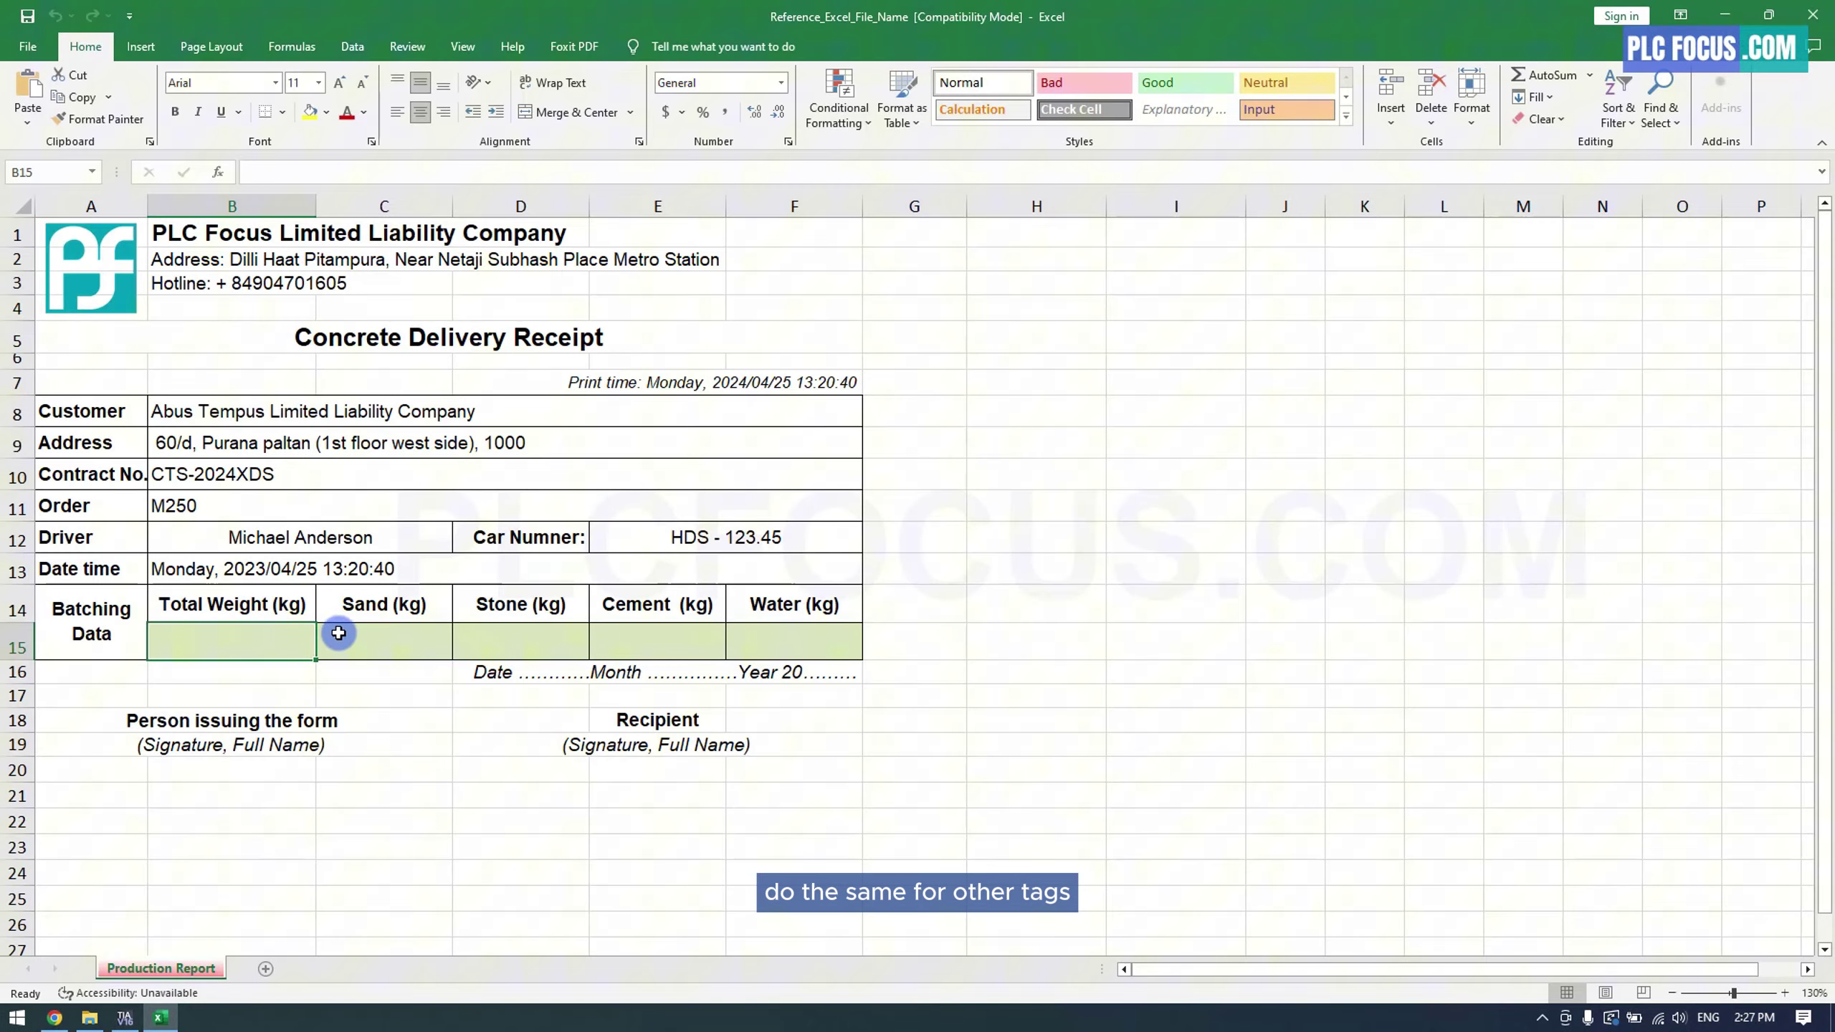
click(391, 631)
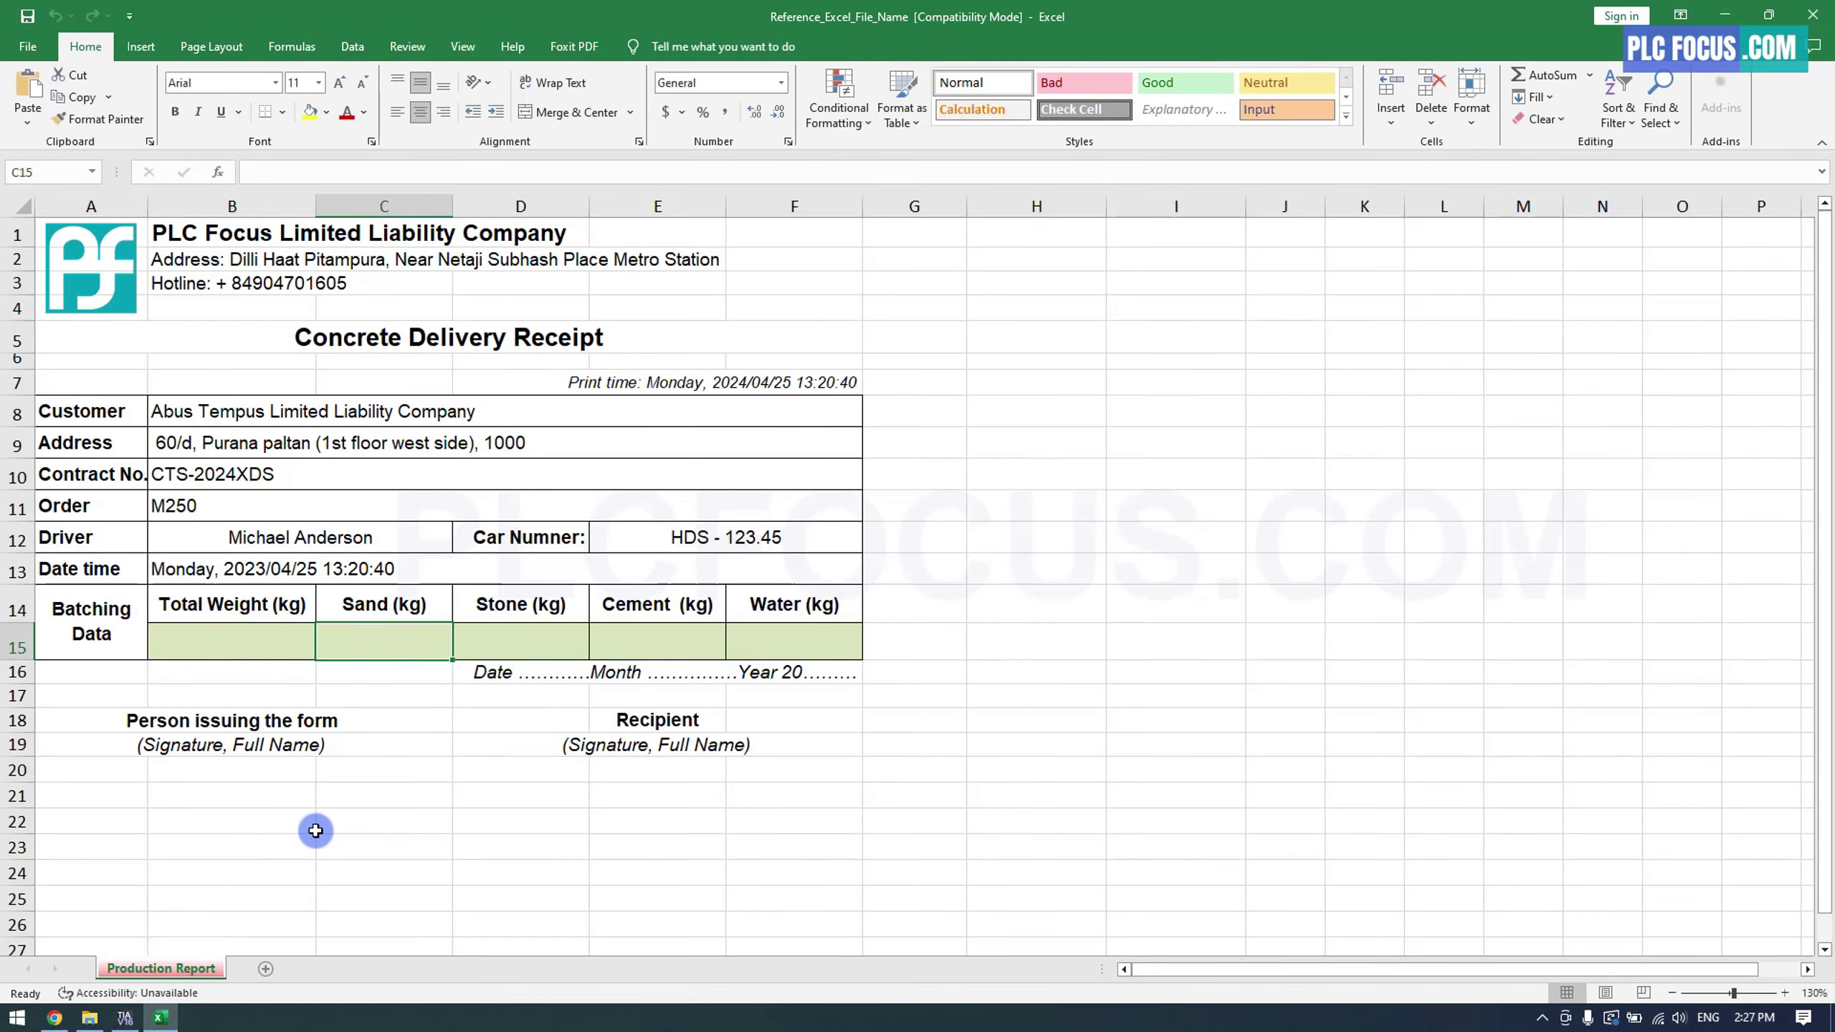
click(126, 1019)
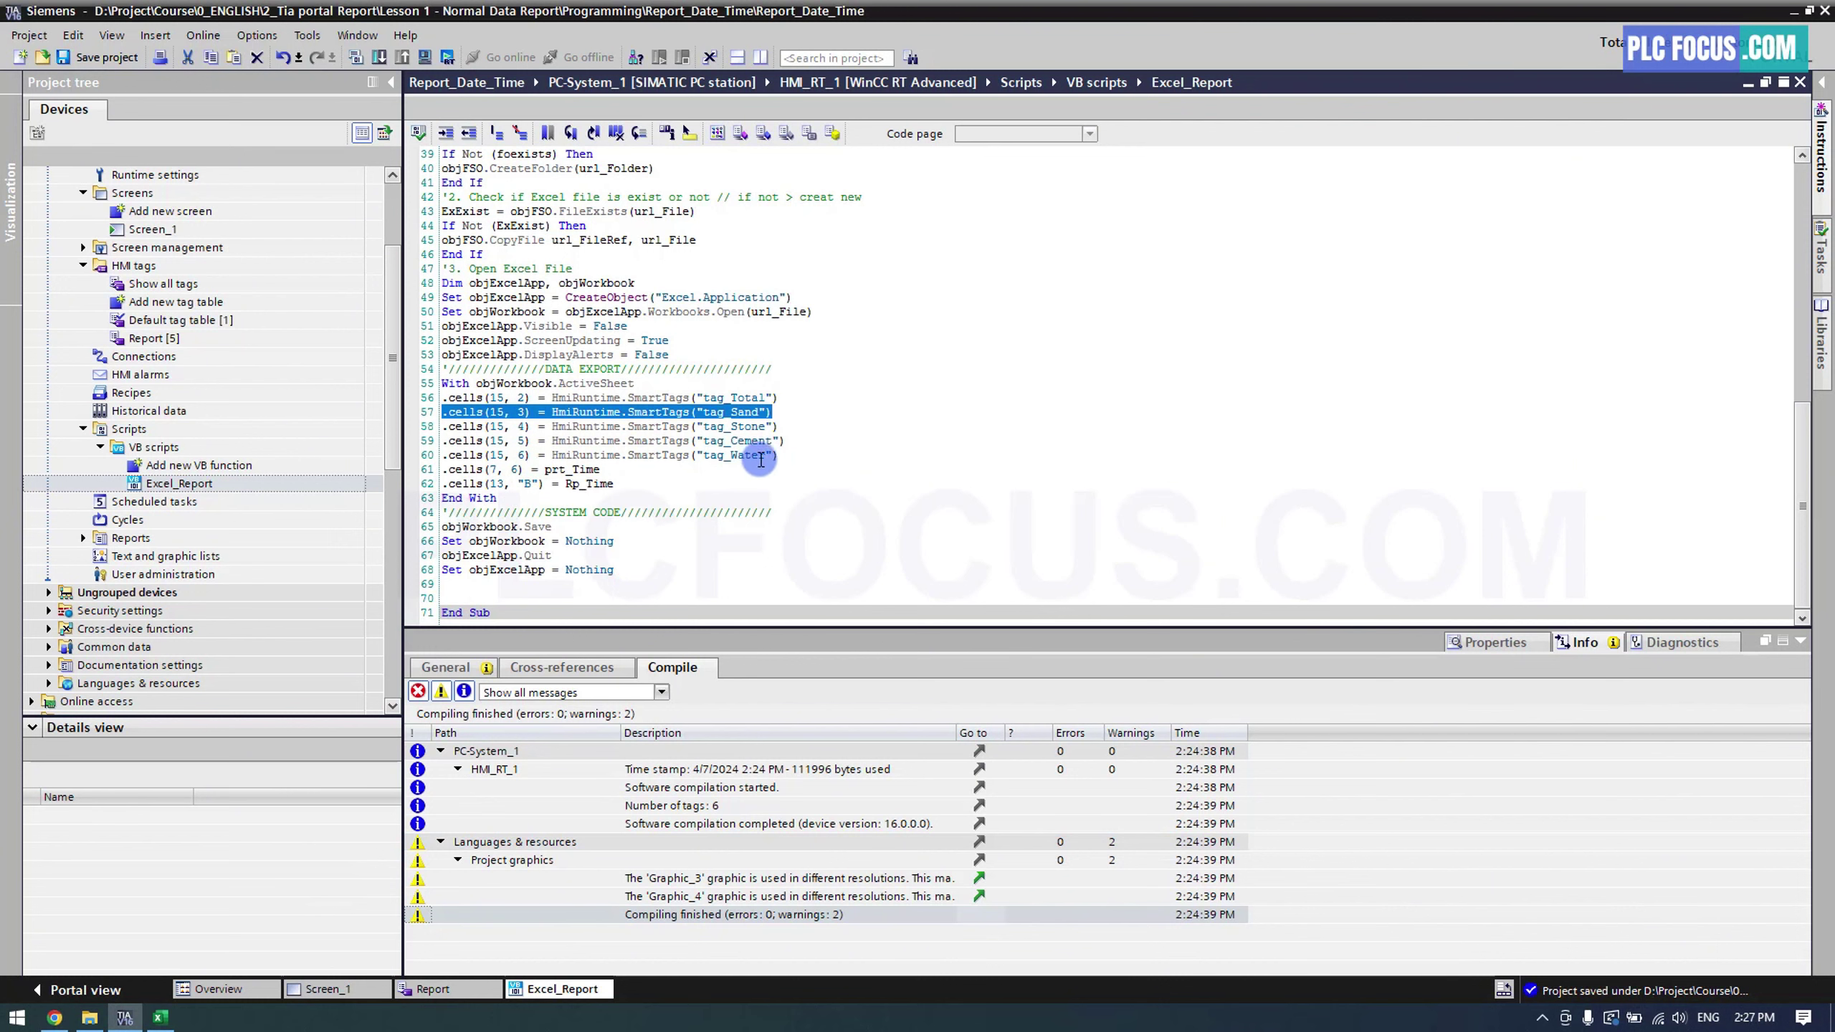
click(785, 455)
drag(779, 454, 435, 442)
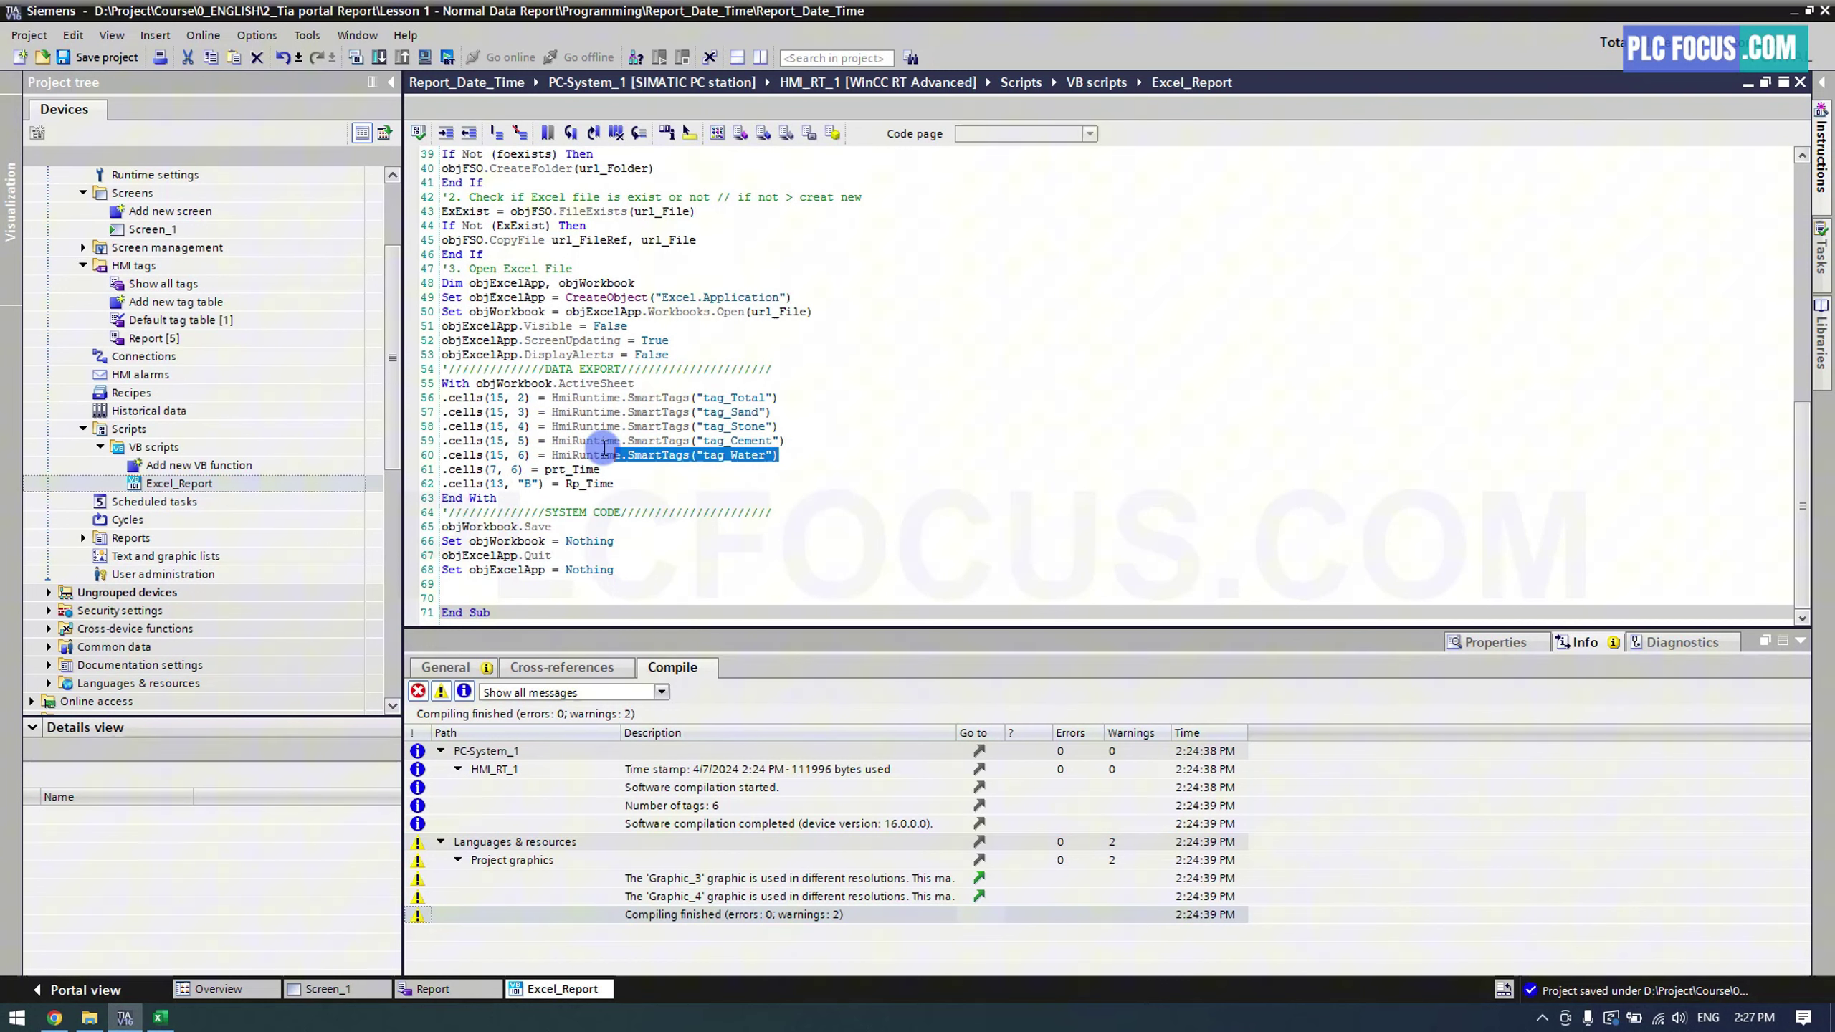
text(6)
click(509, 459)
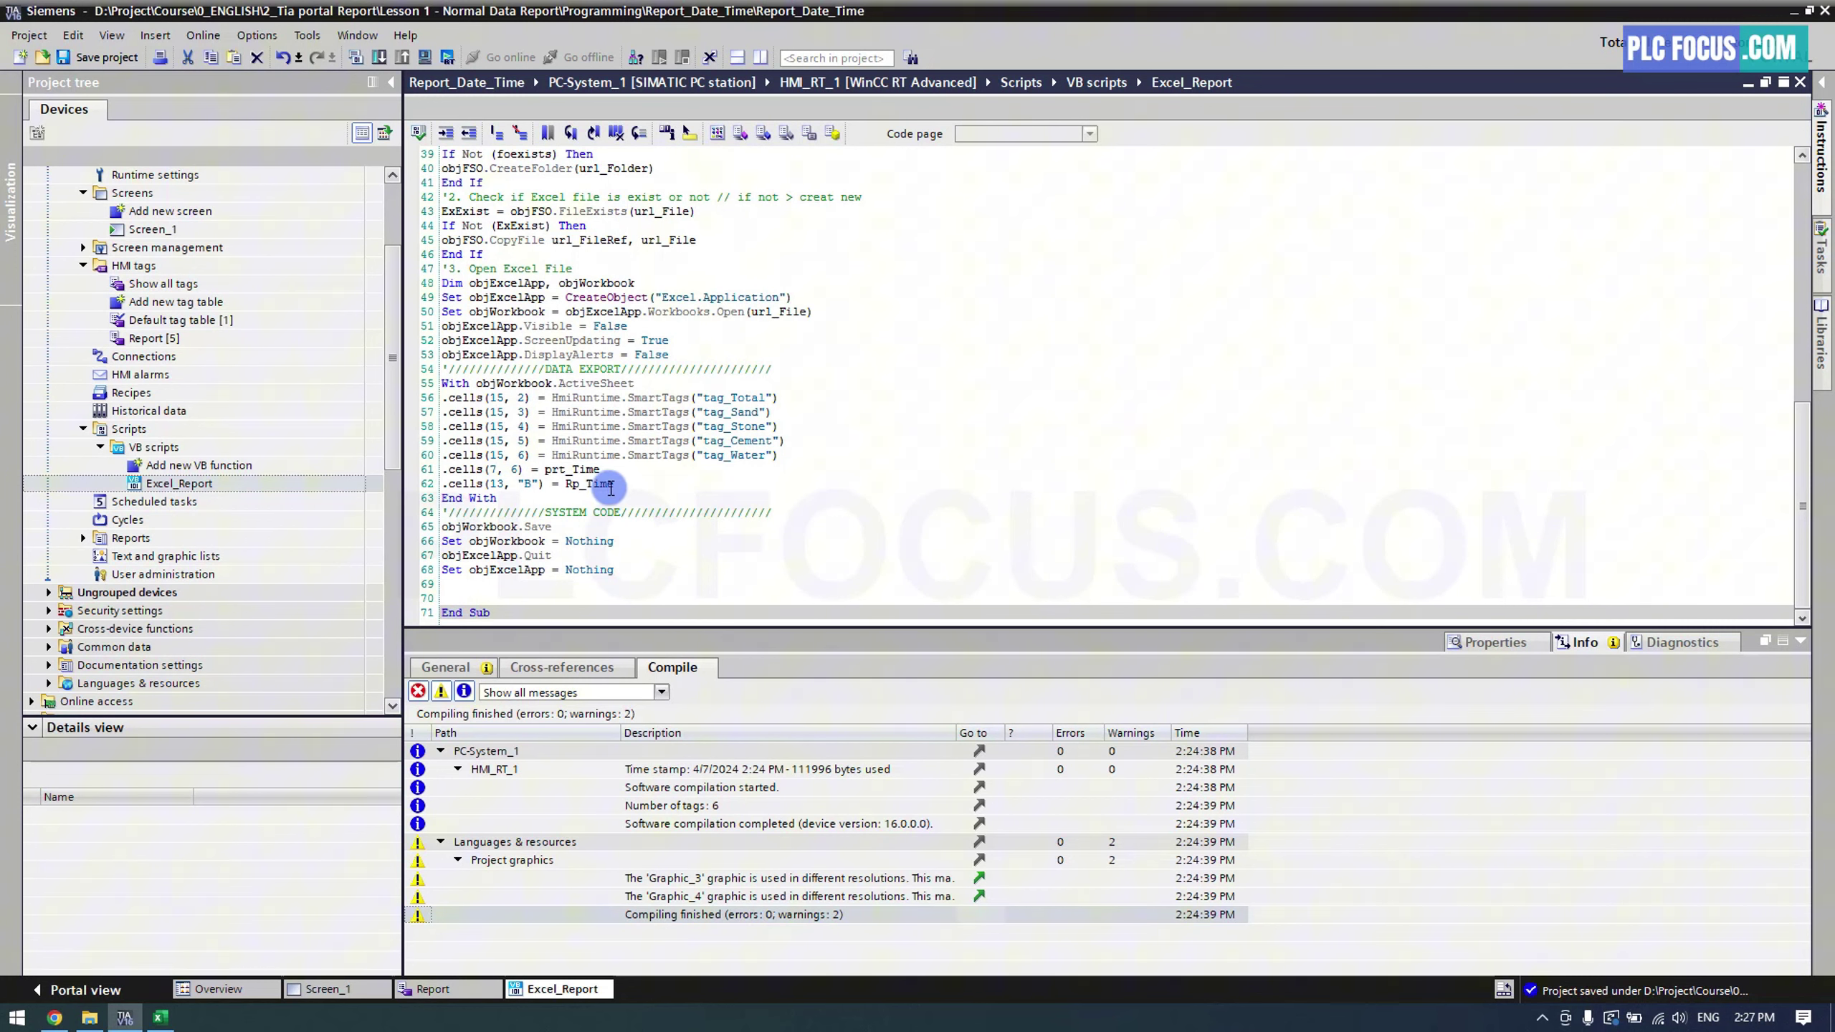
drag(617, 484, 430, 488)
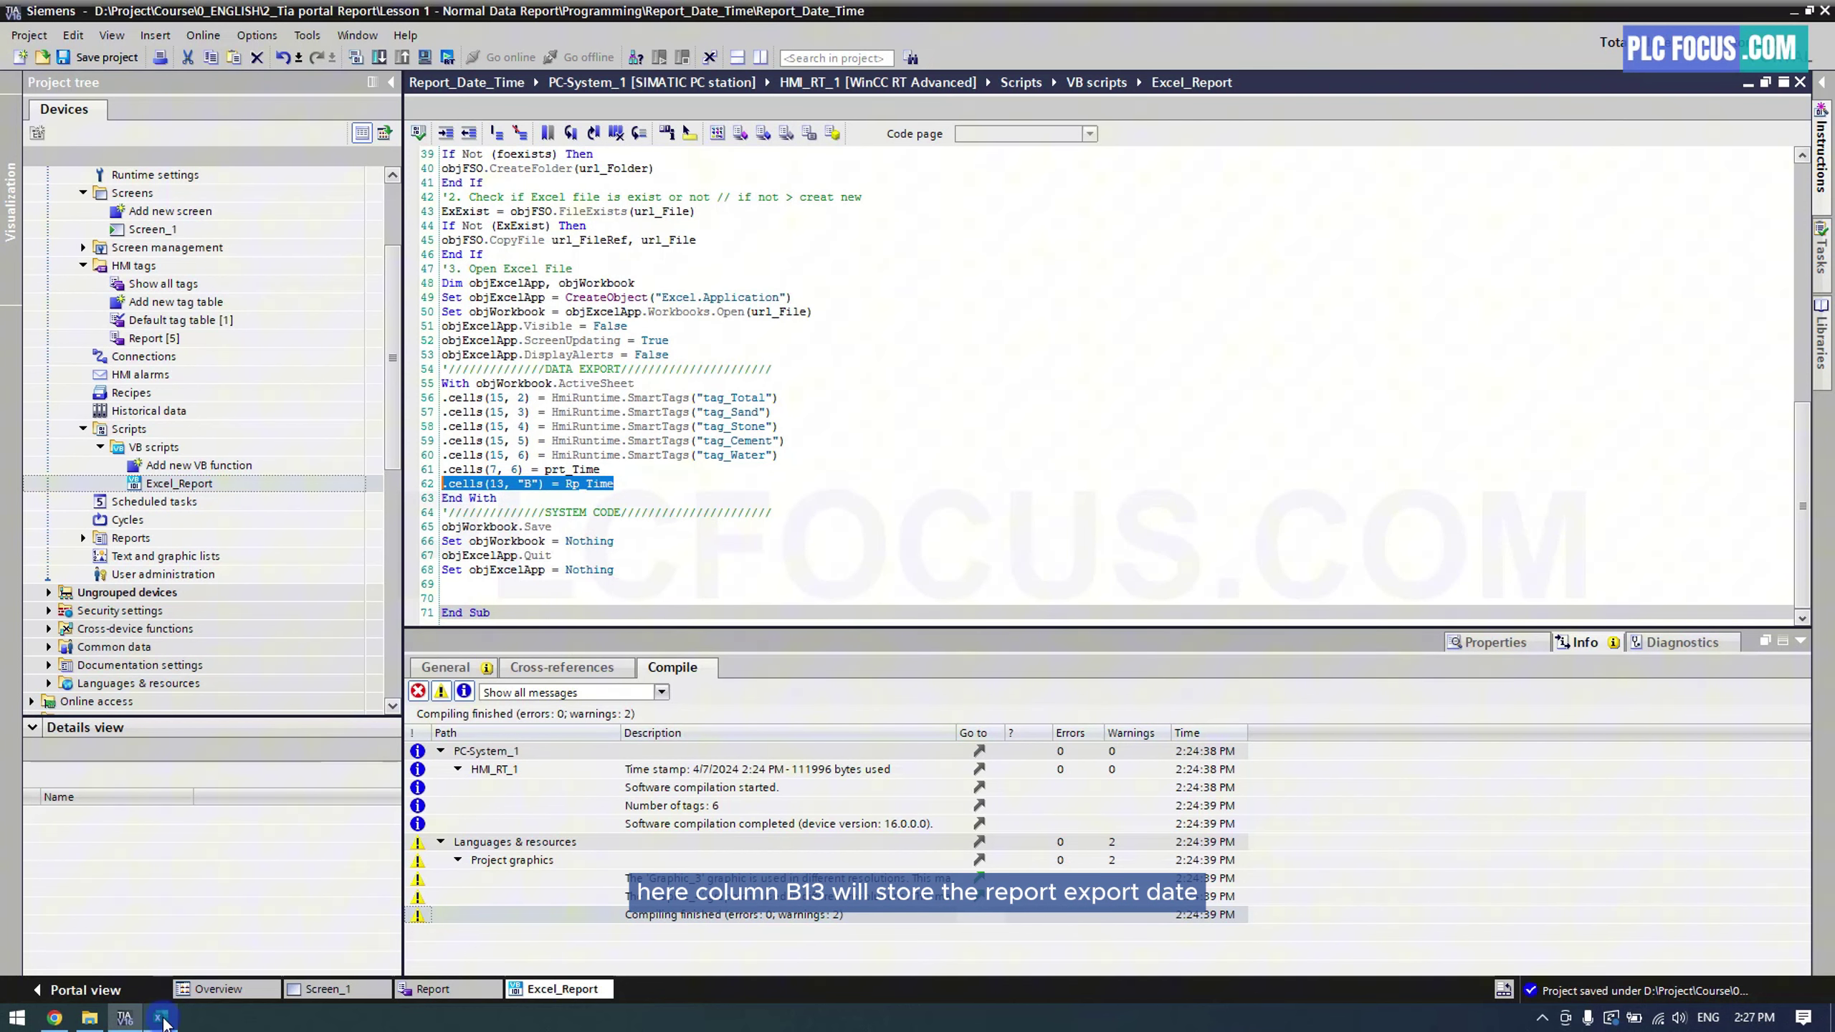
click(164, 1020)
click(383, 605)
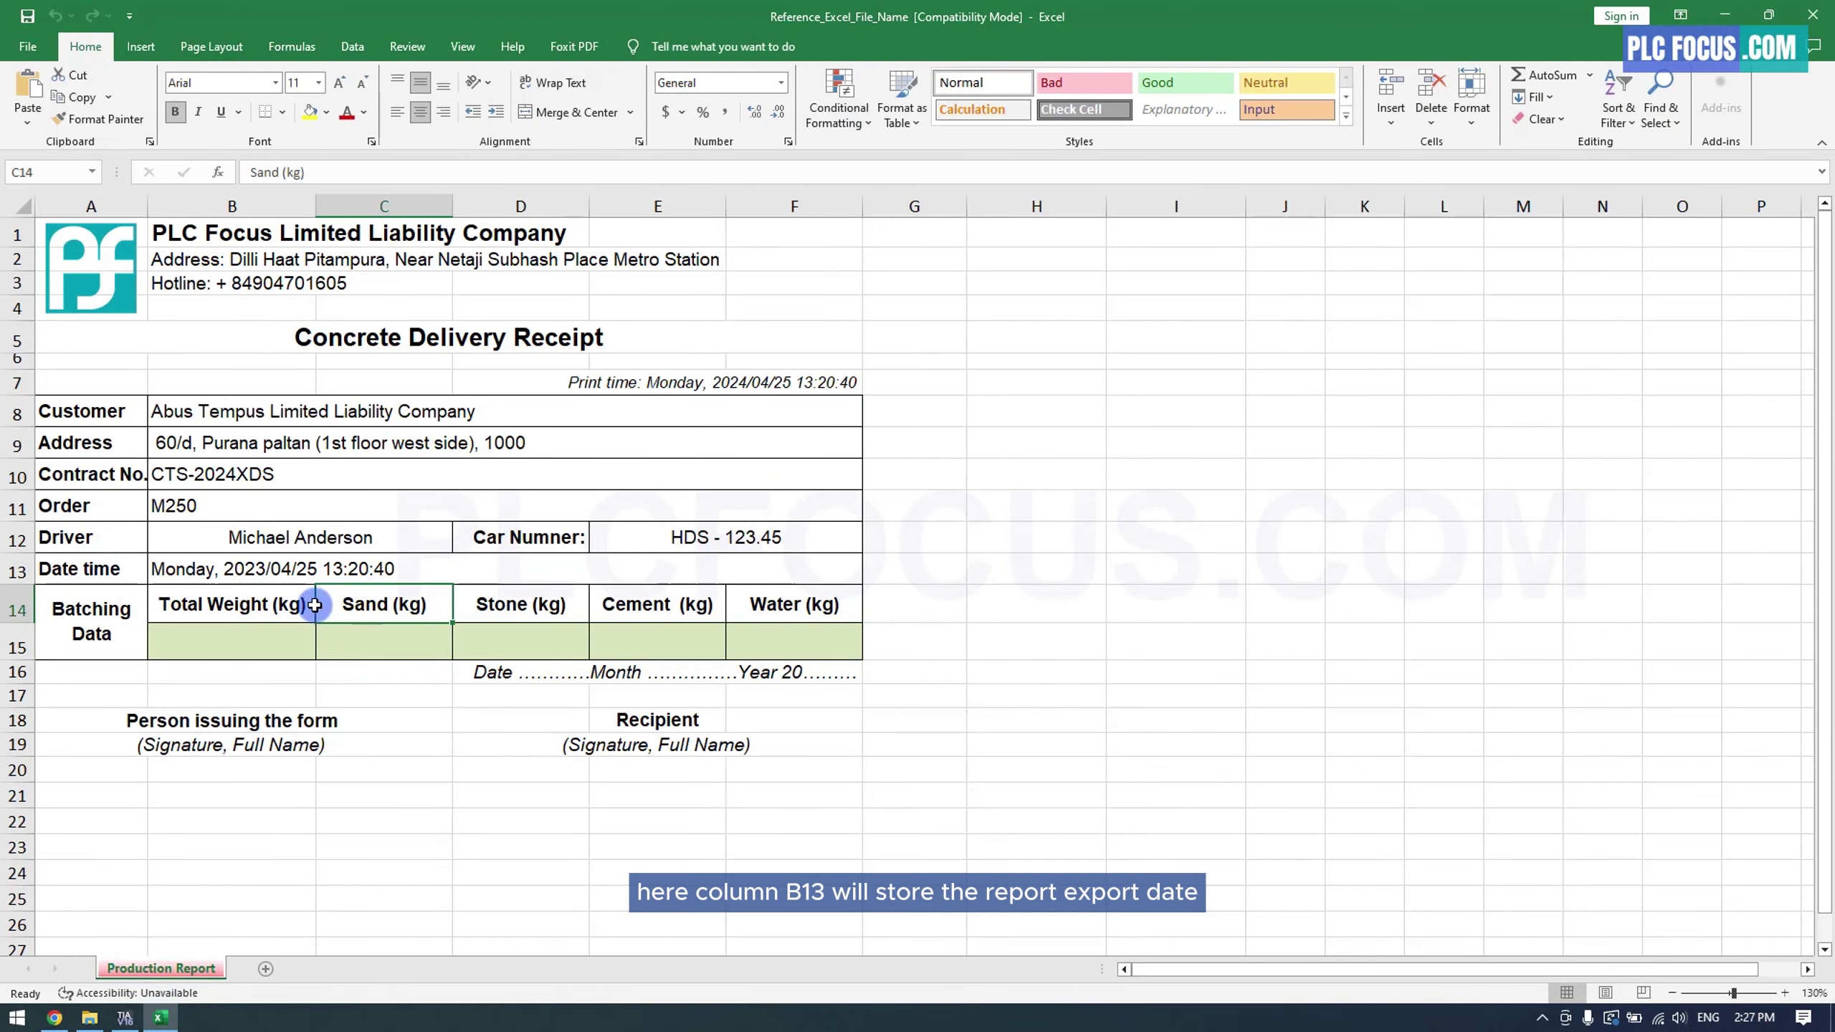
click(32, 571)
click(180, 574)
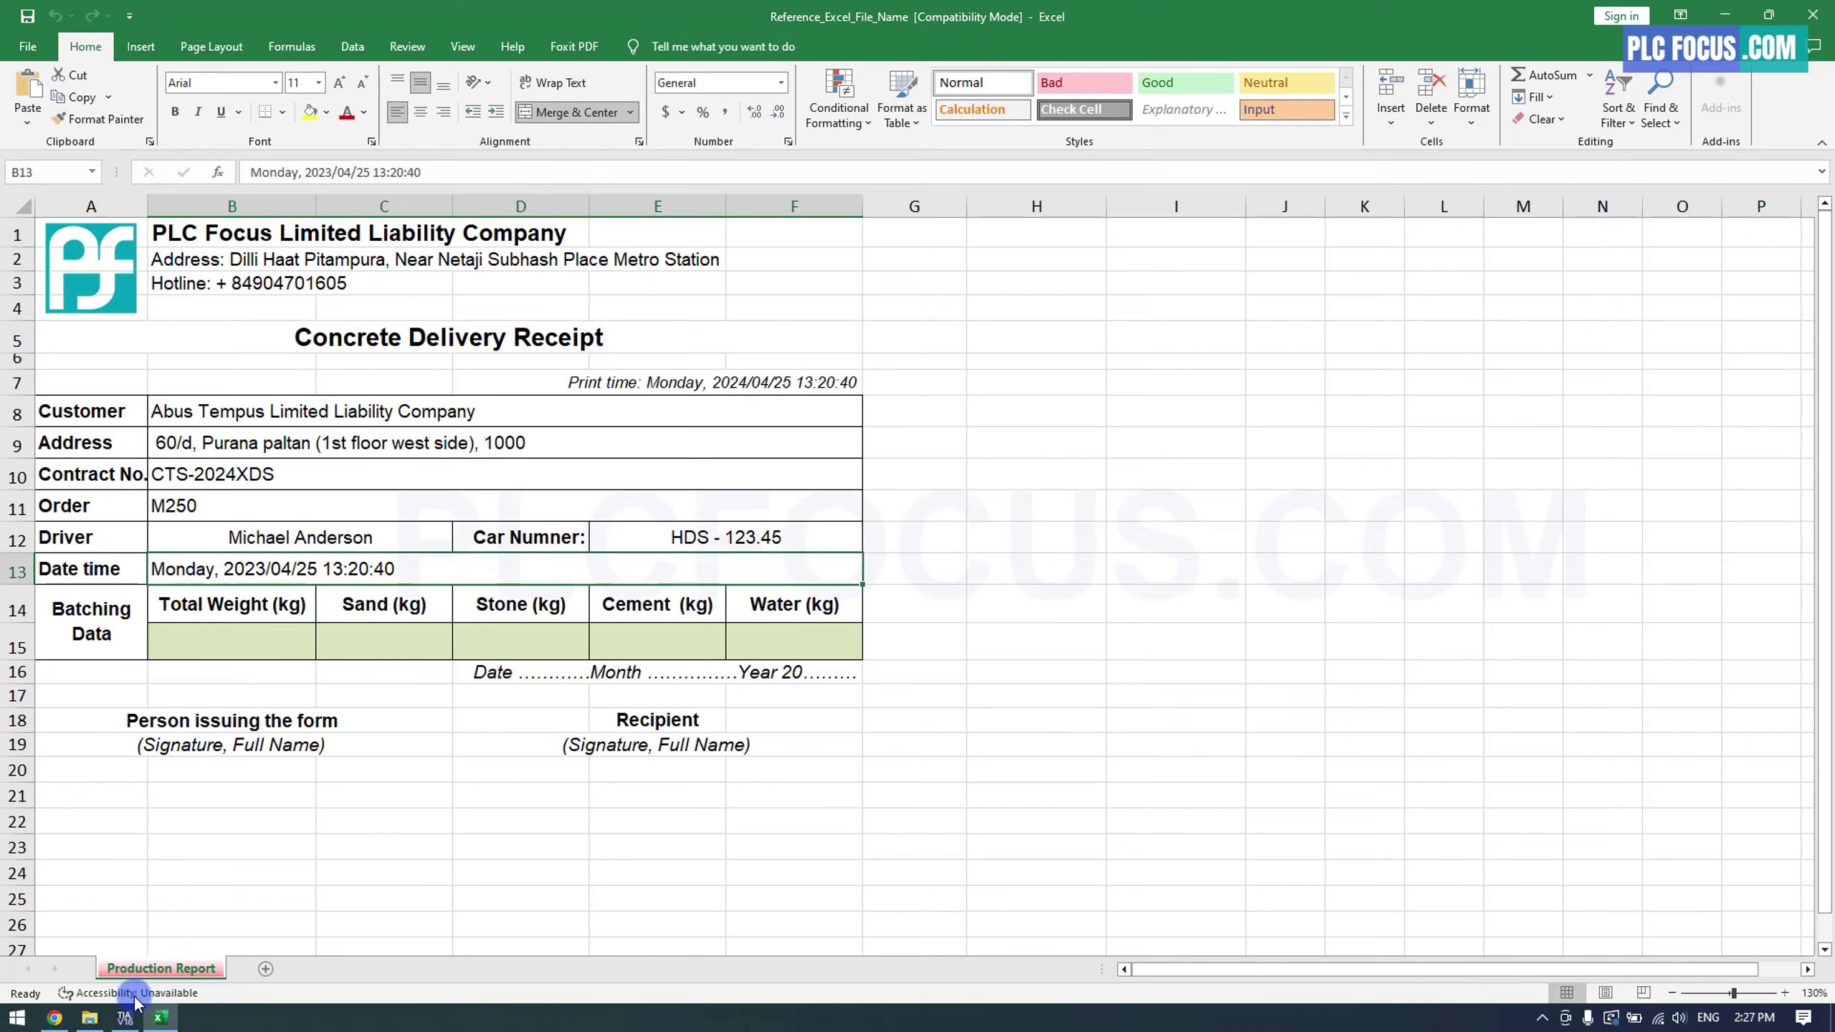
click(127, 1018)
Hide the compile messages, clear the script selection, and save the Report_Date_Time project
click(574, 483)
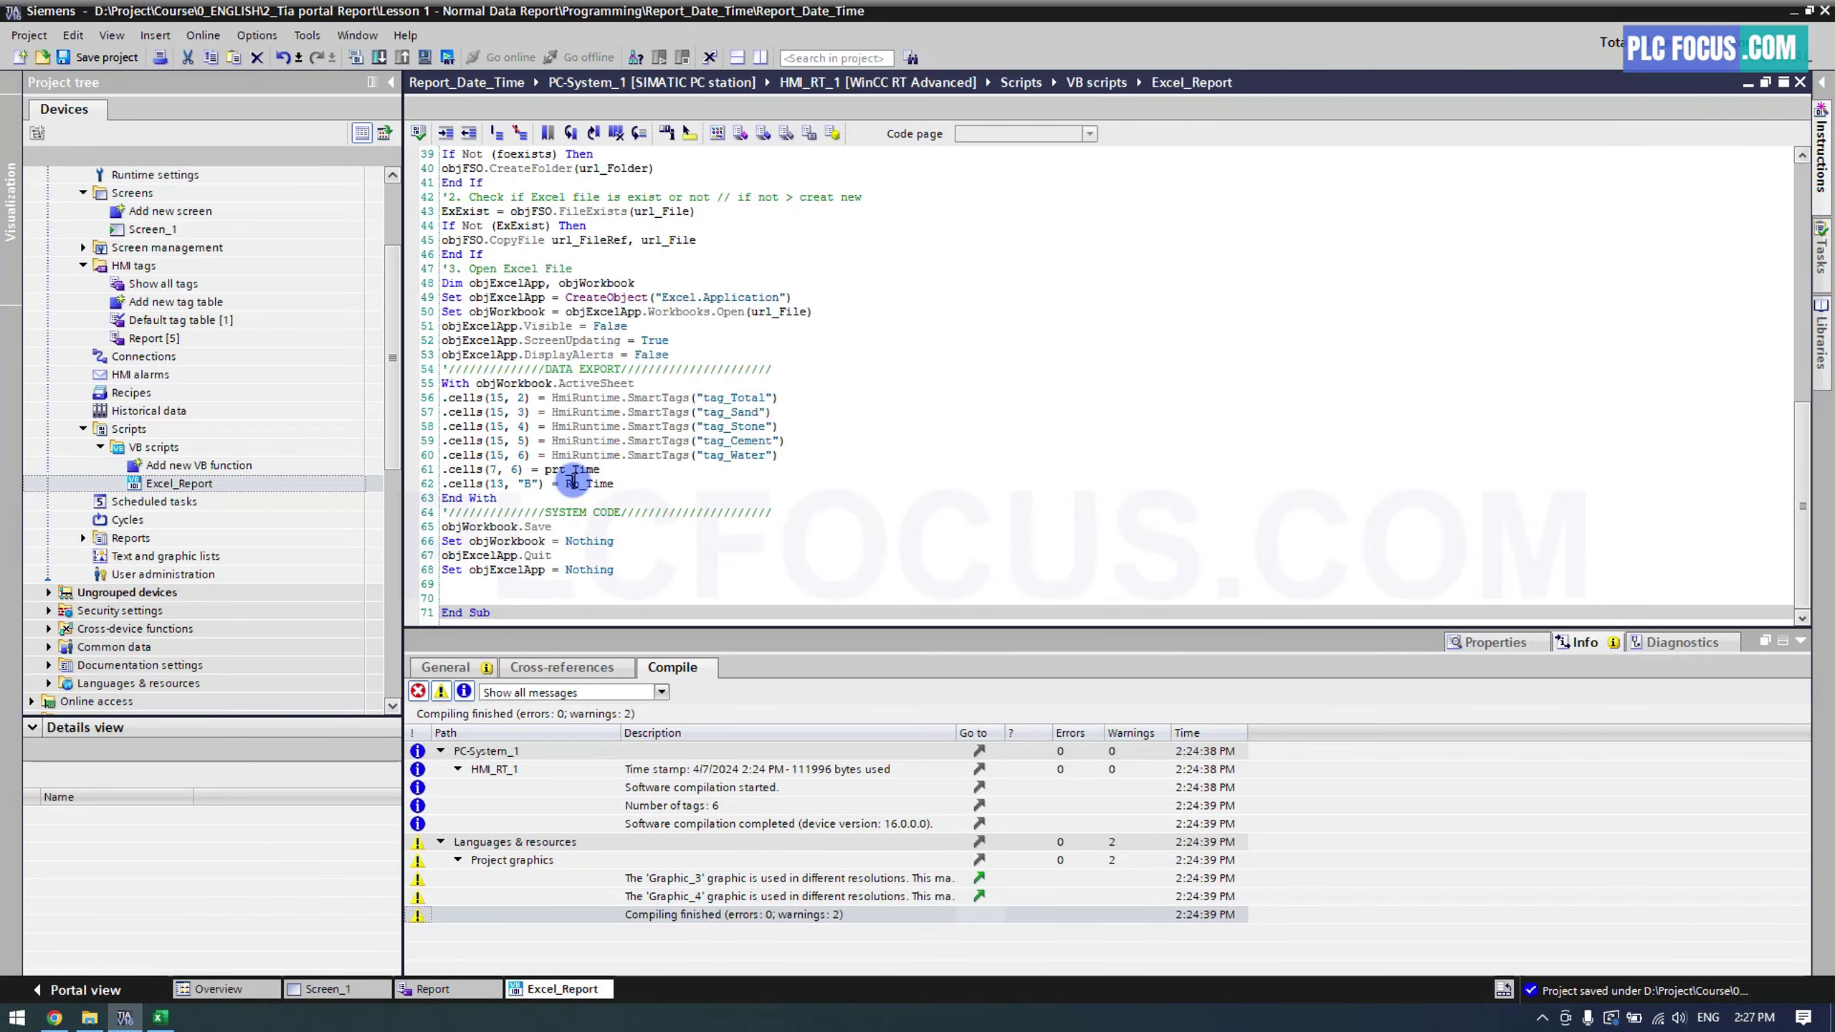
scroll(574, 483, up, 5)
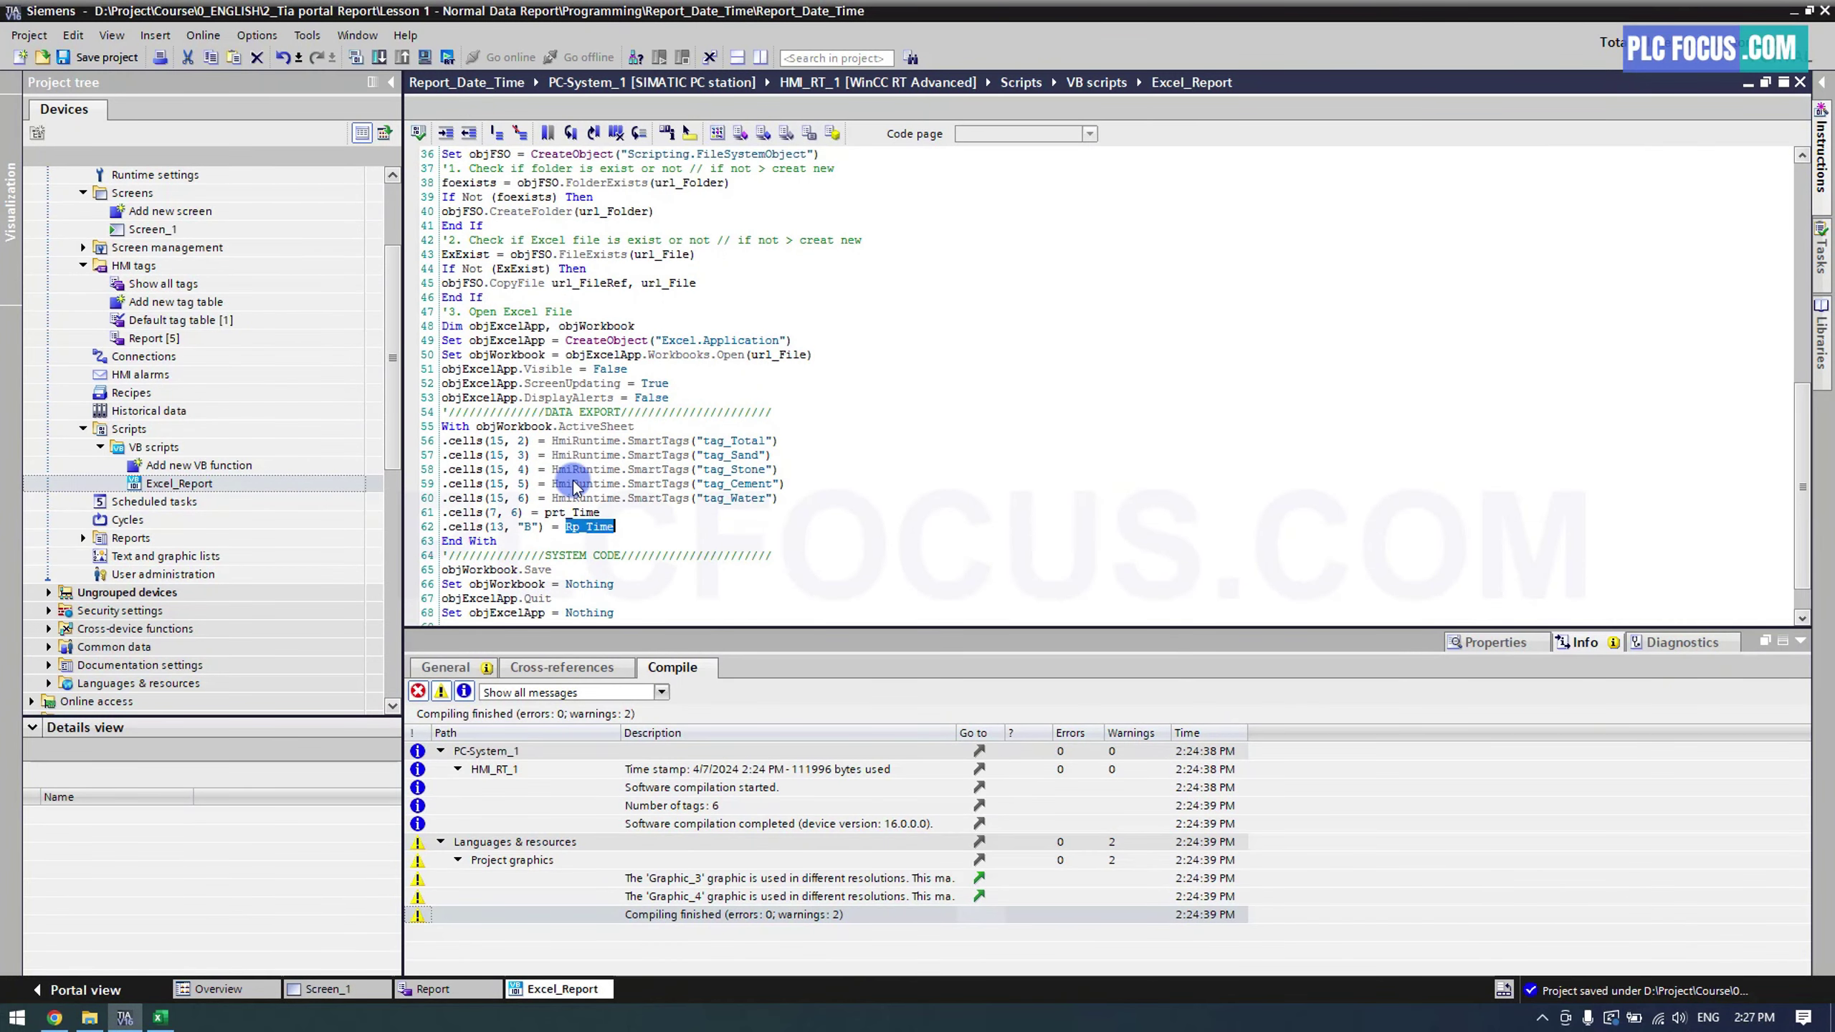
scroll(574, 484, up, 5)
scroll(573, 484, up, 5)
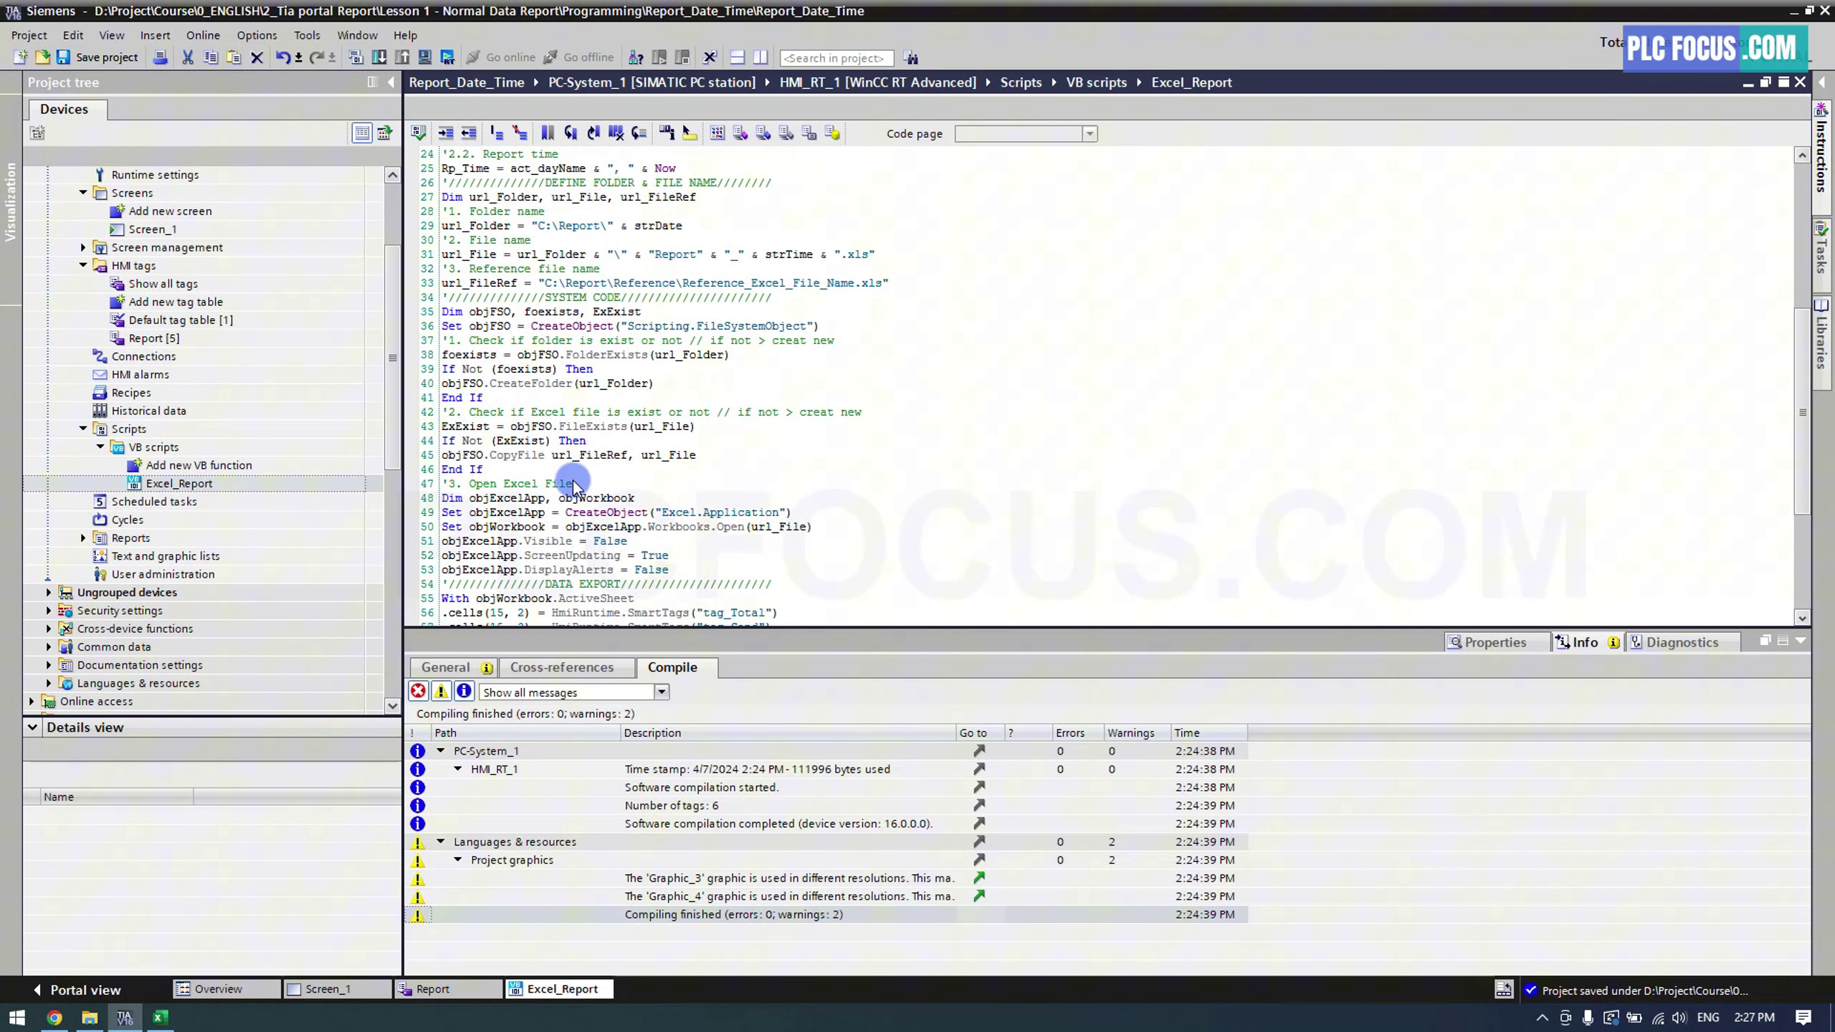
click(1803, 642)
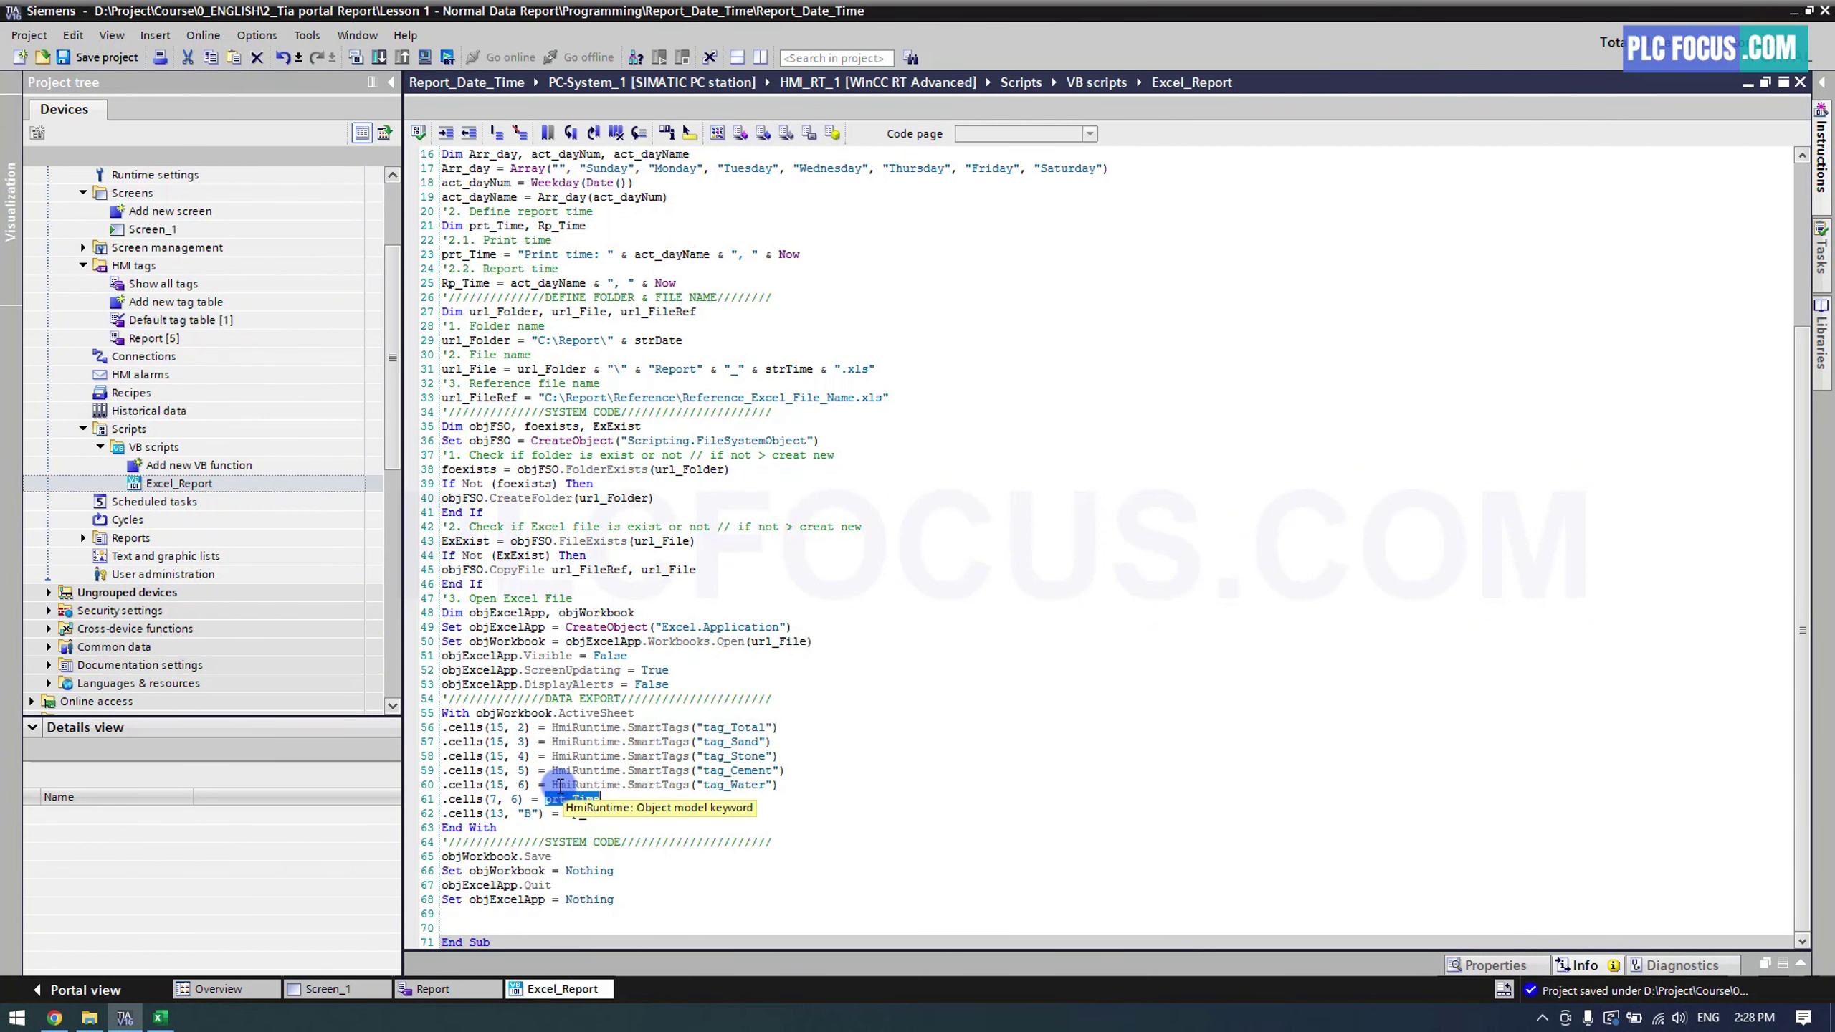
click(580, 756)
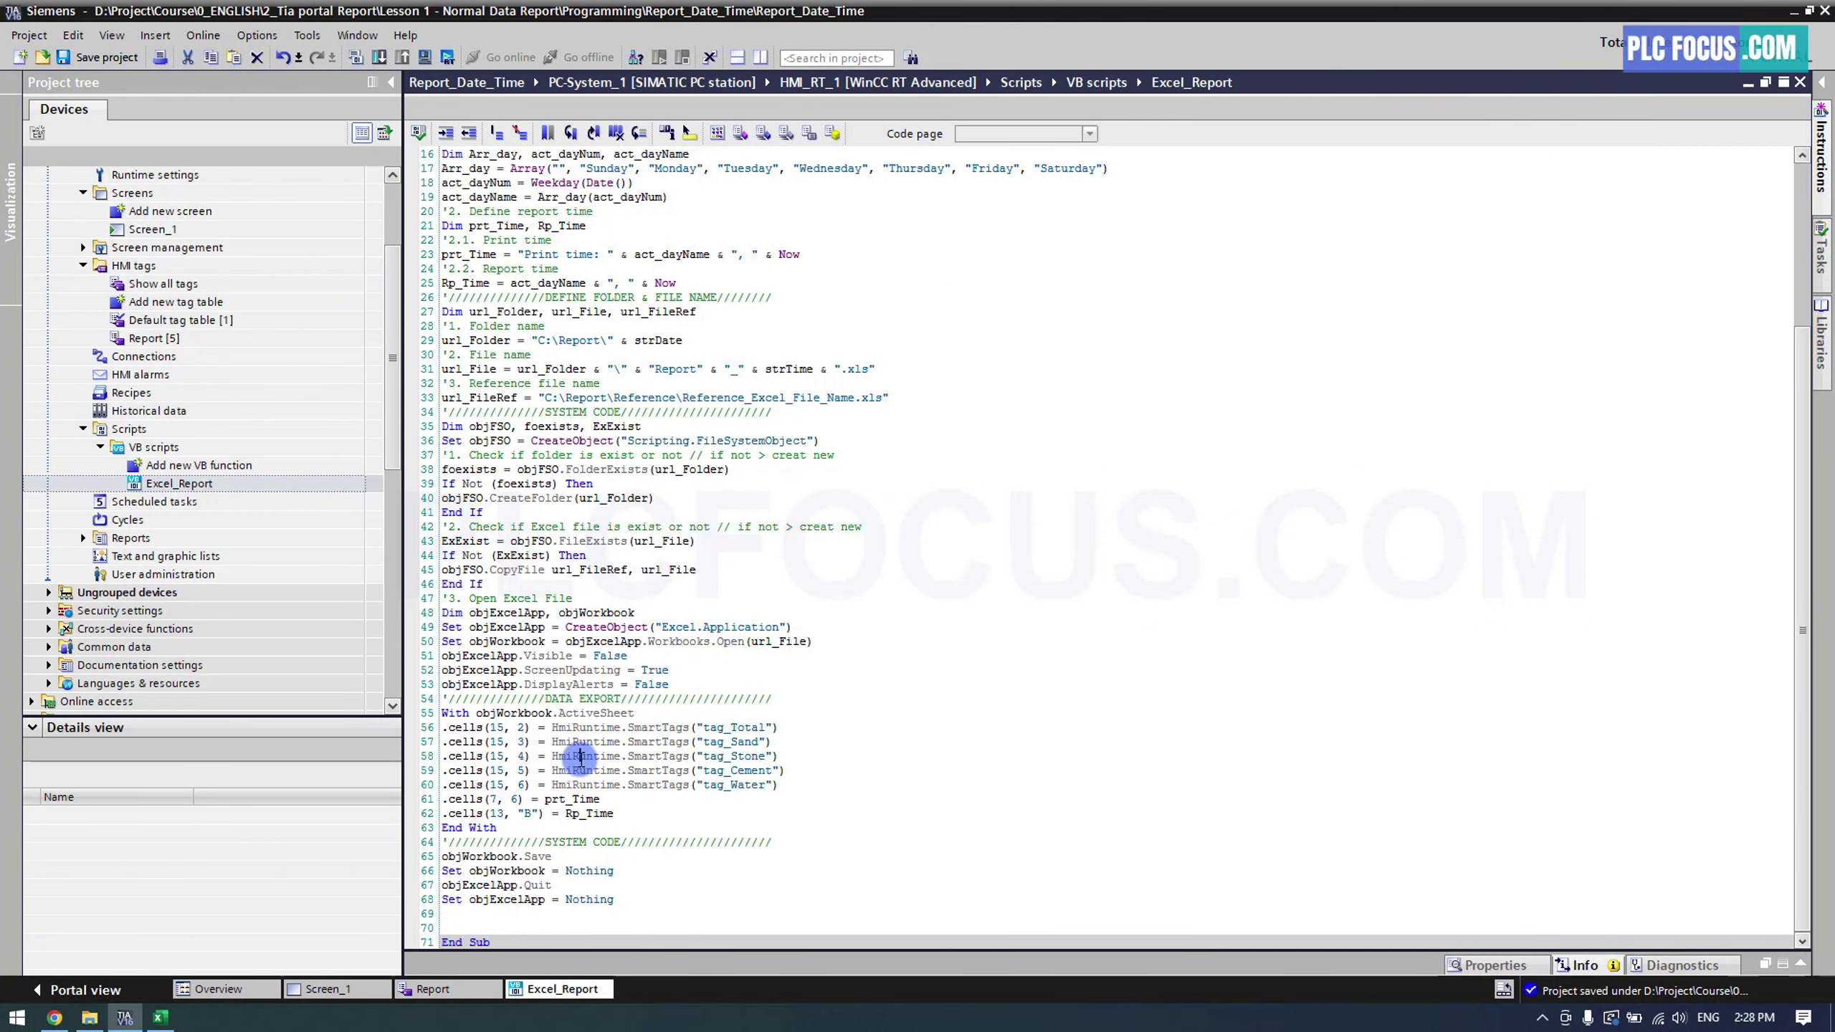
click(124, 57)
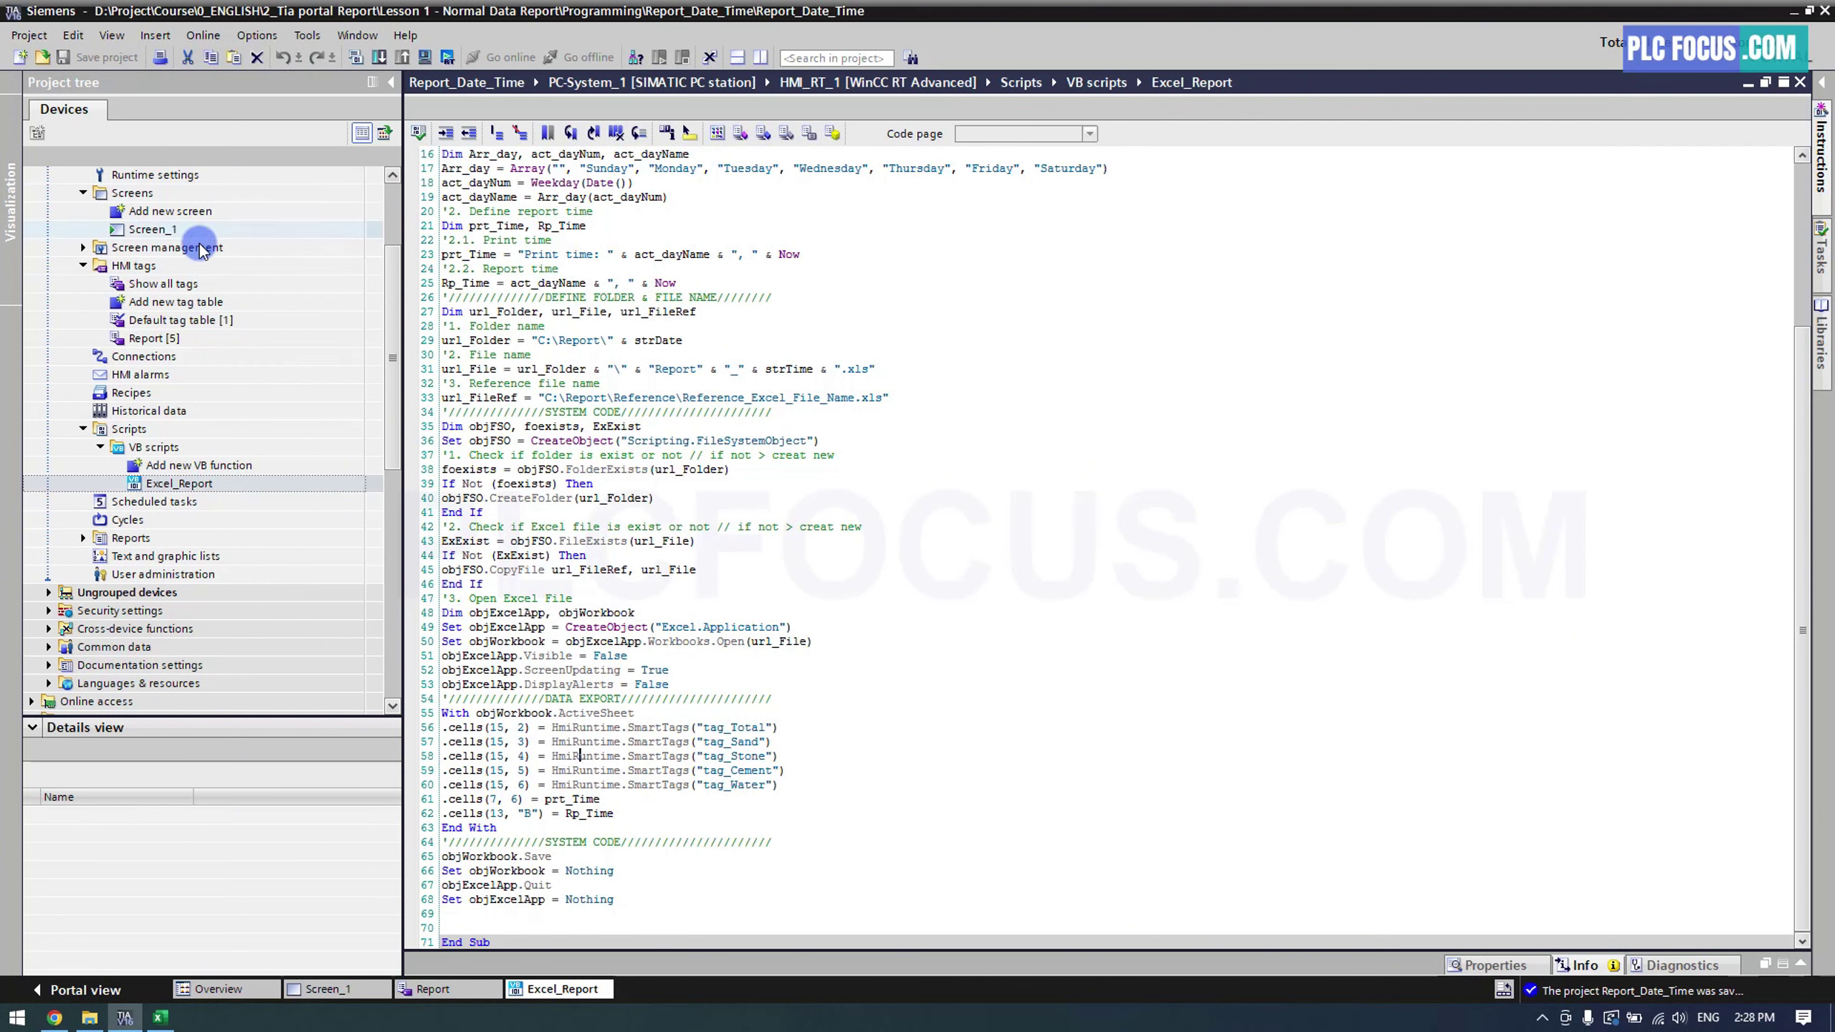
scroll(206, 352, up, 4)
Attach Excel_Report to the Press event of Screen_1's Report button, then start the simulation
double_click(152, 374)
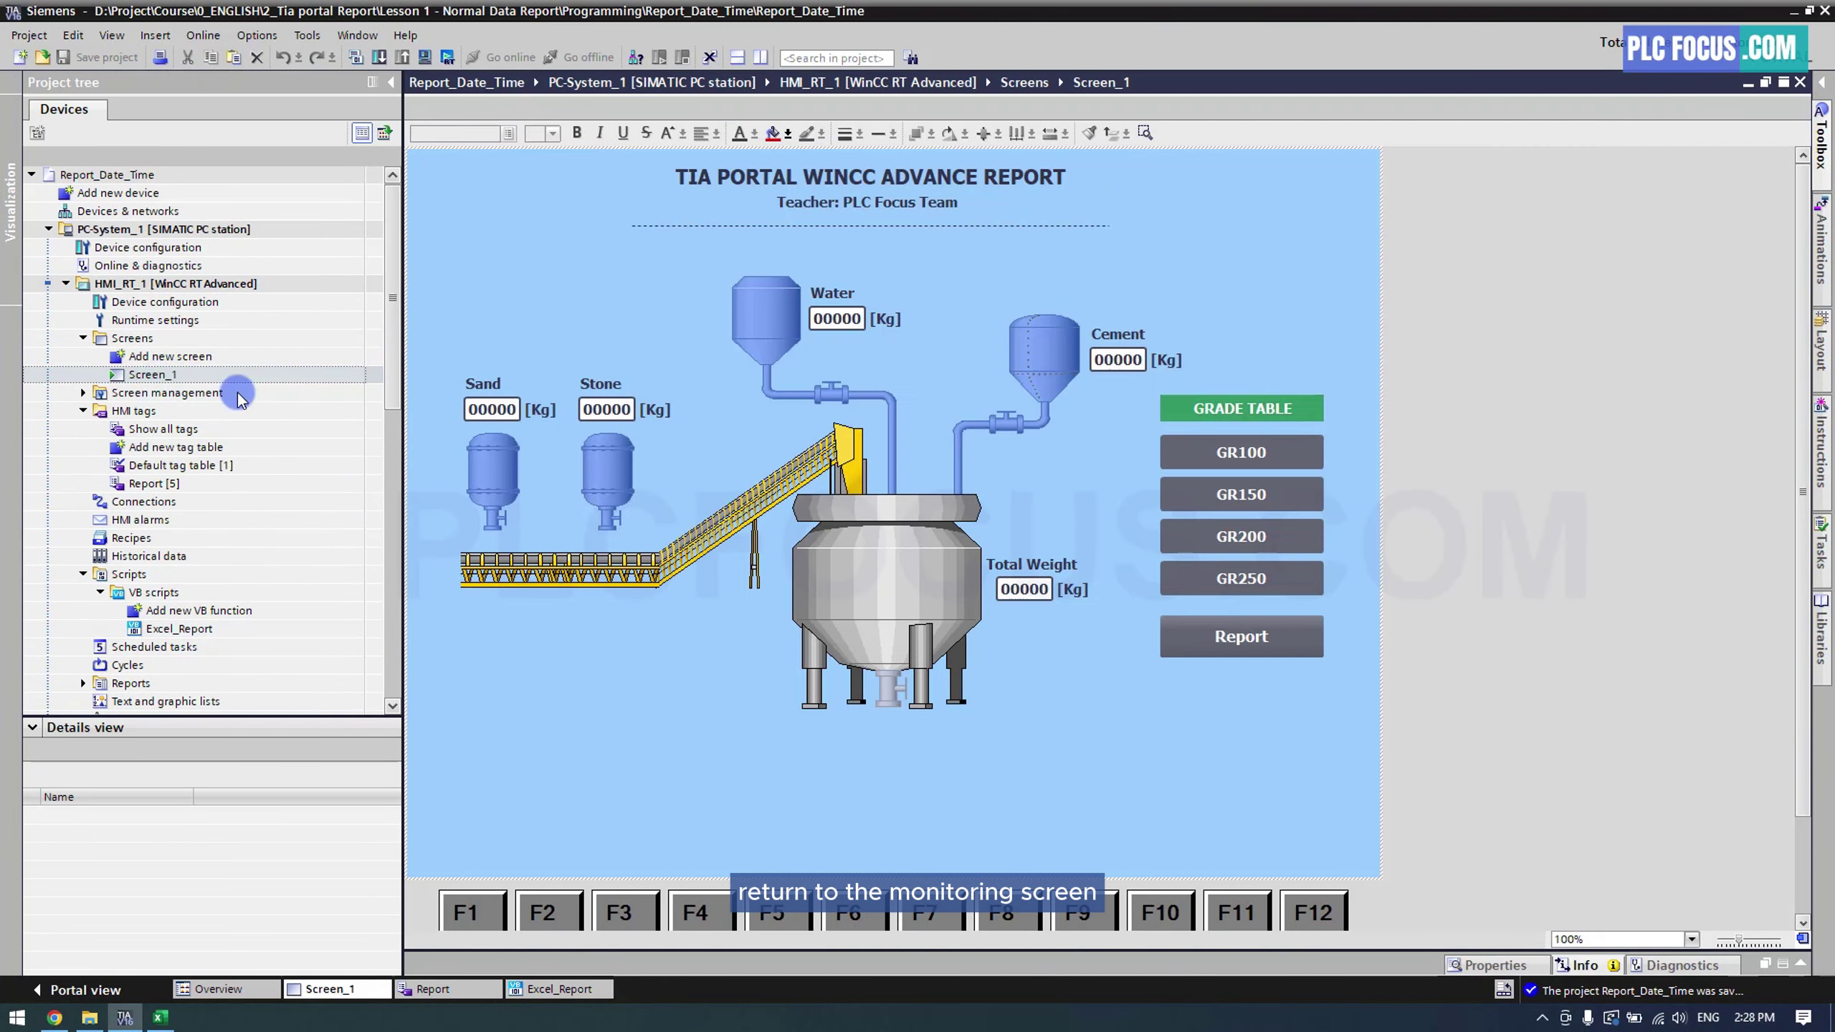
click(1190, 637)
right_click(1204, 637)
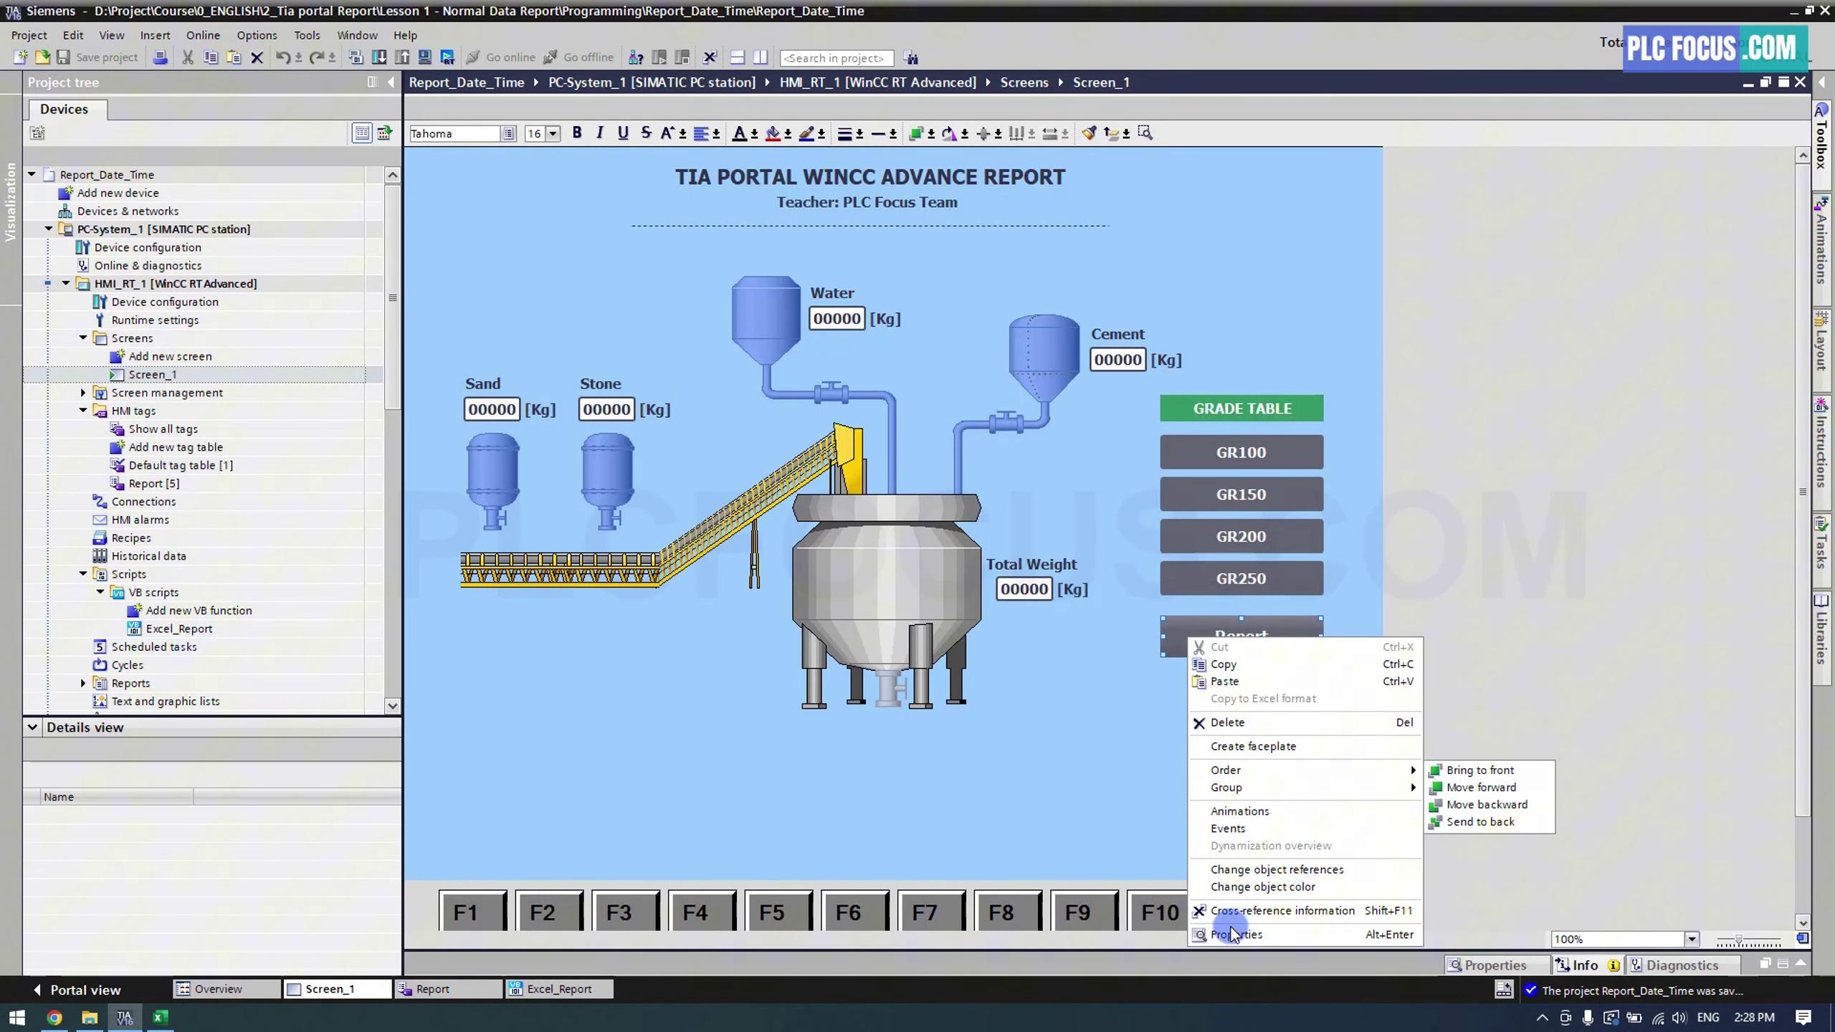
click(1291, 929)
scroll(1151, 440, down, 5)
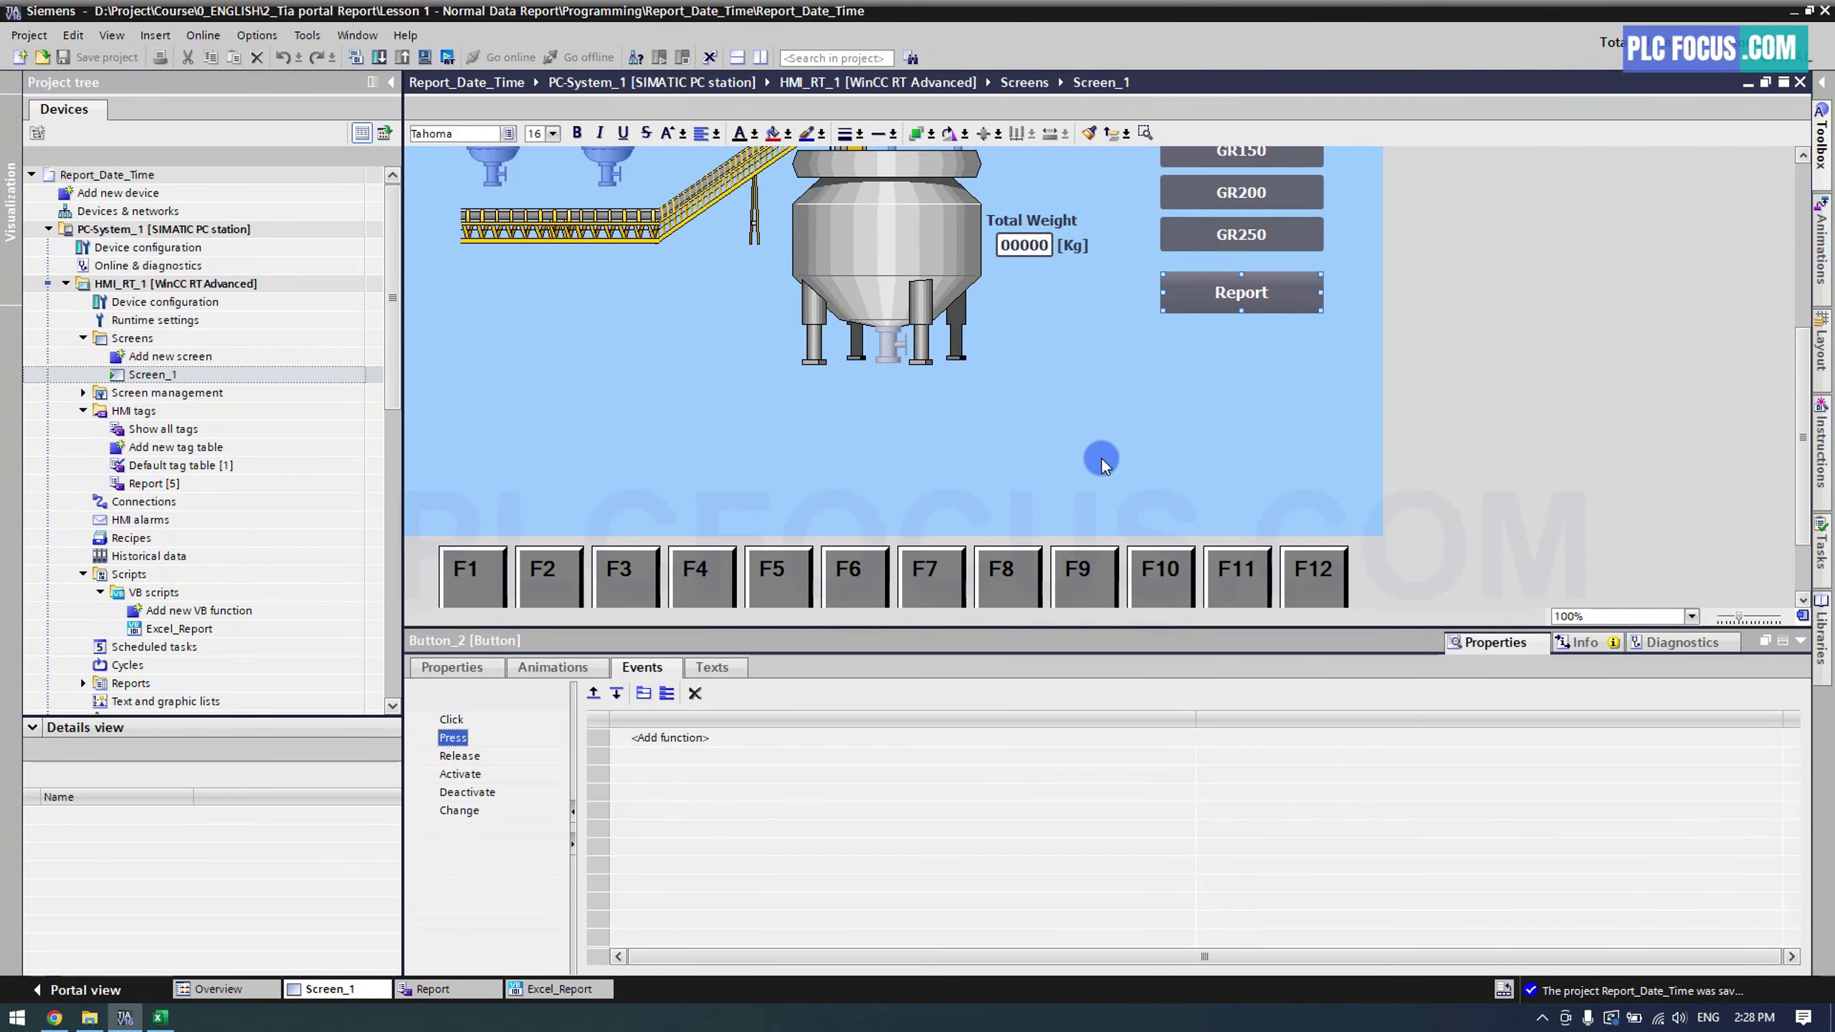
click(642, 669)
click(454, 738)
click(669, 736)
drag(177, 629, 688, 756)
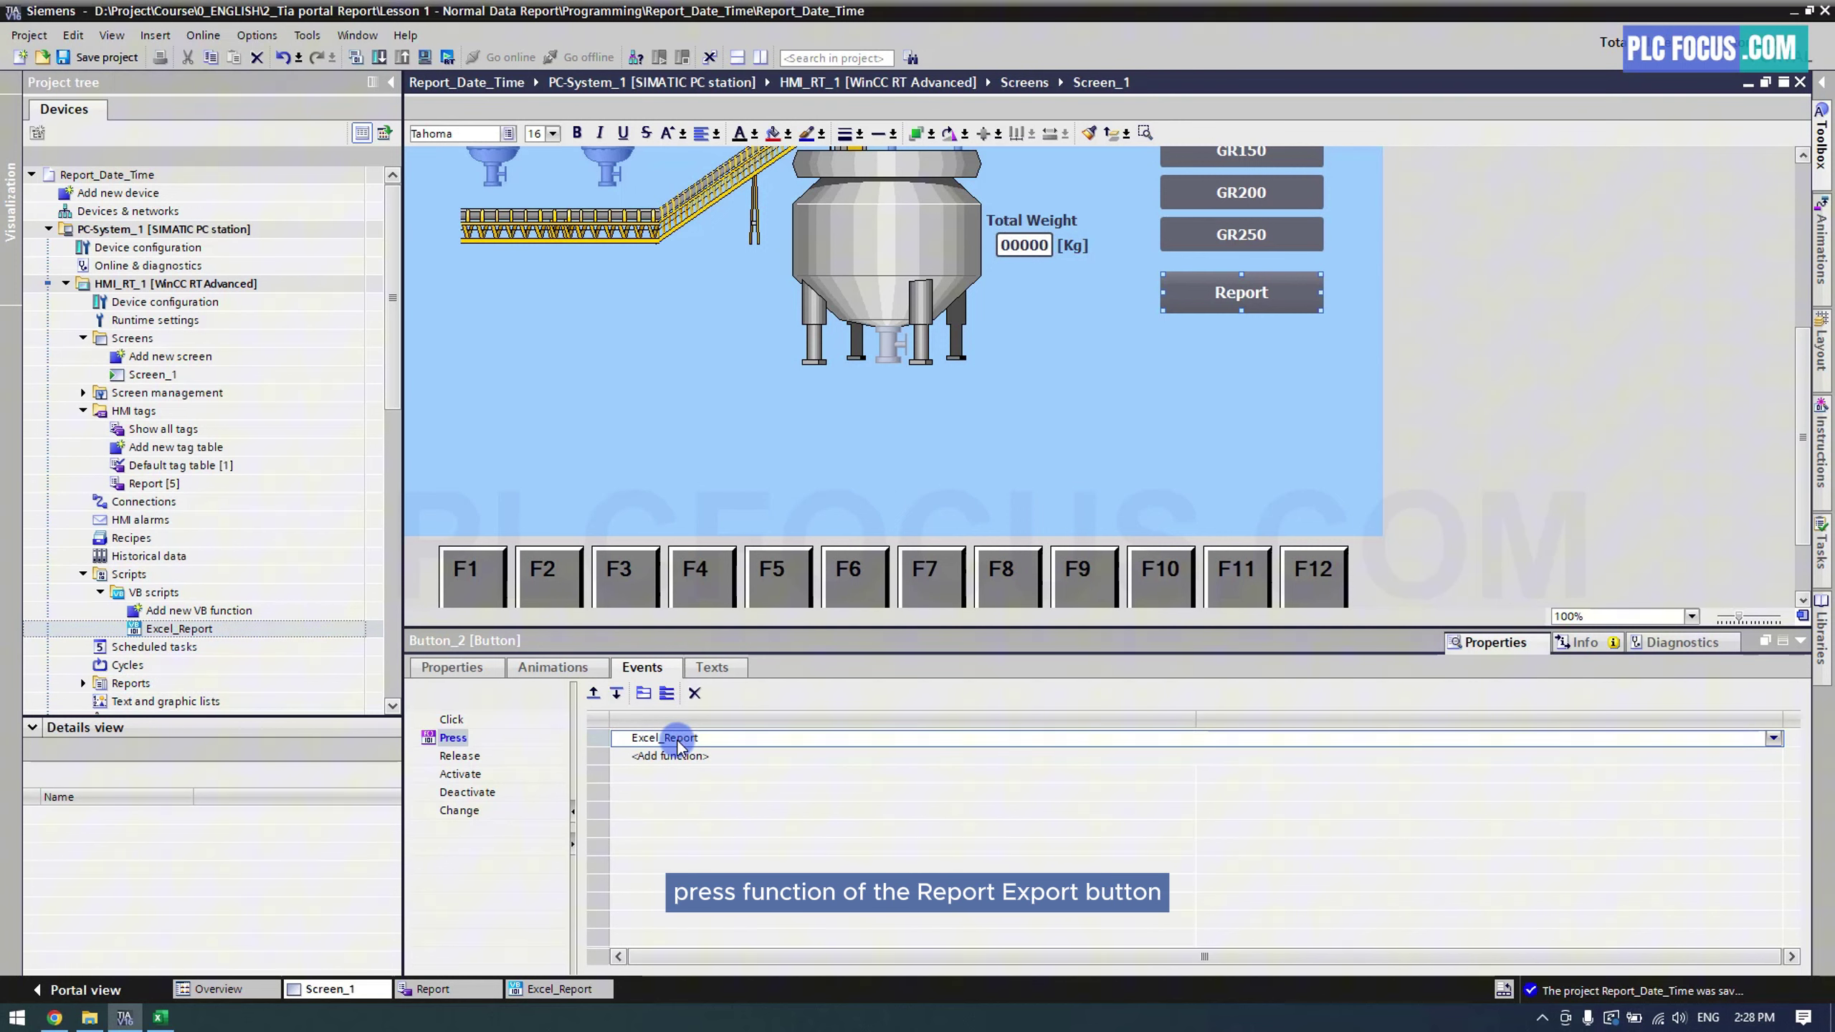
click(712, 447)
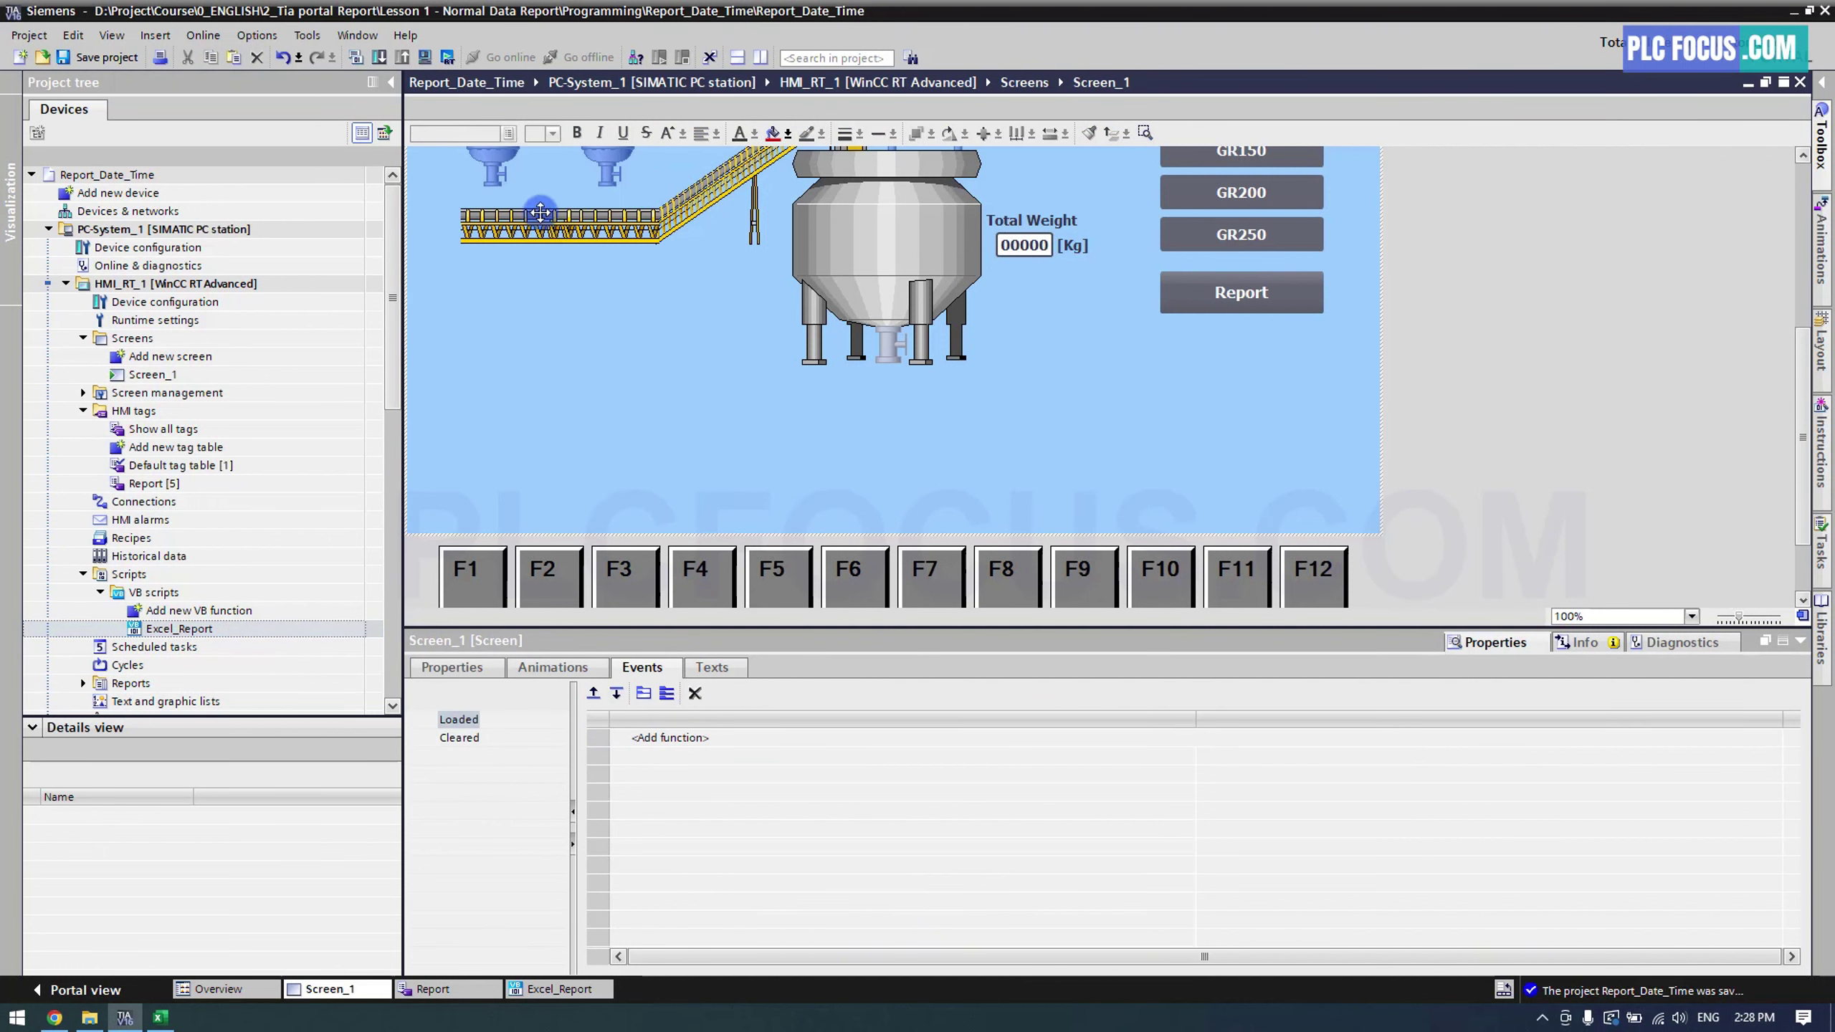
click(453, 58)
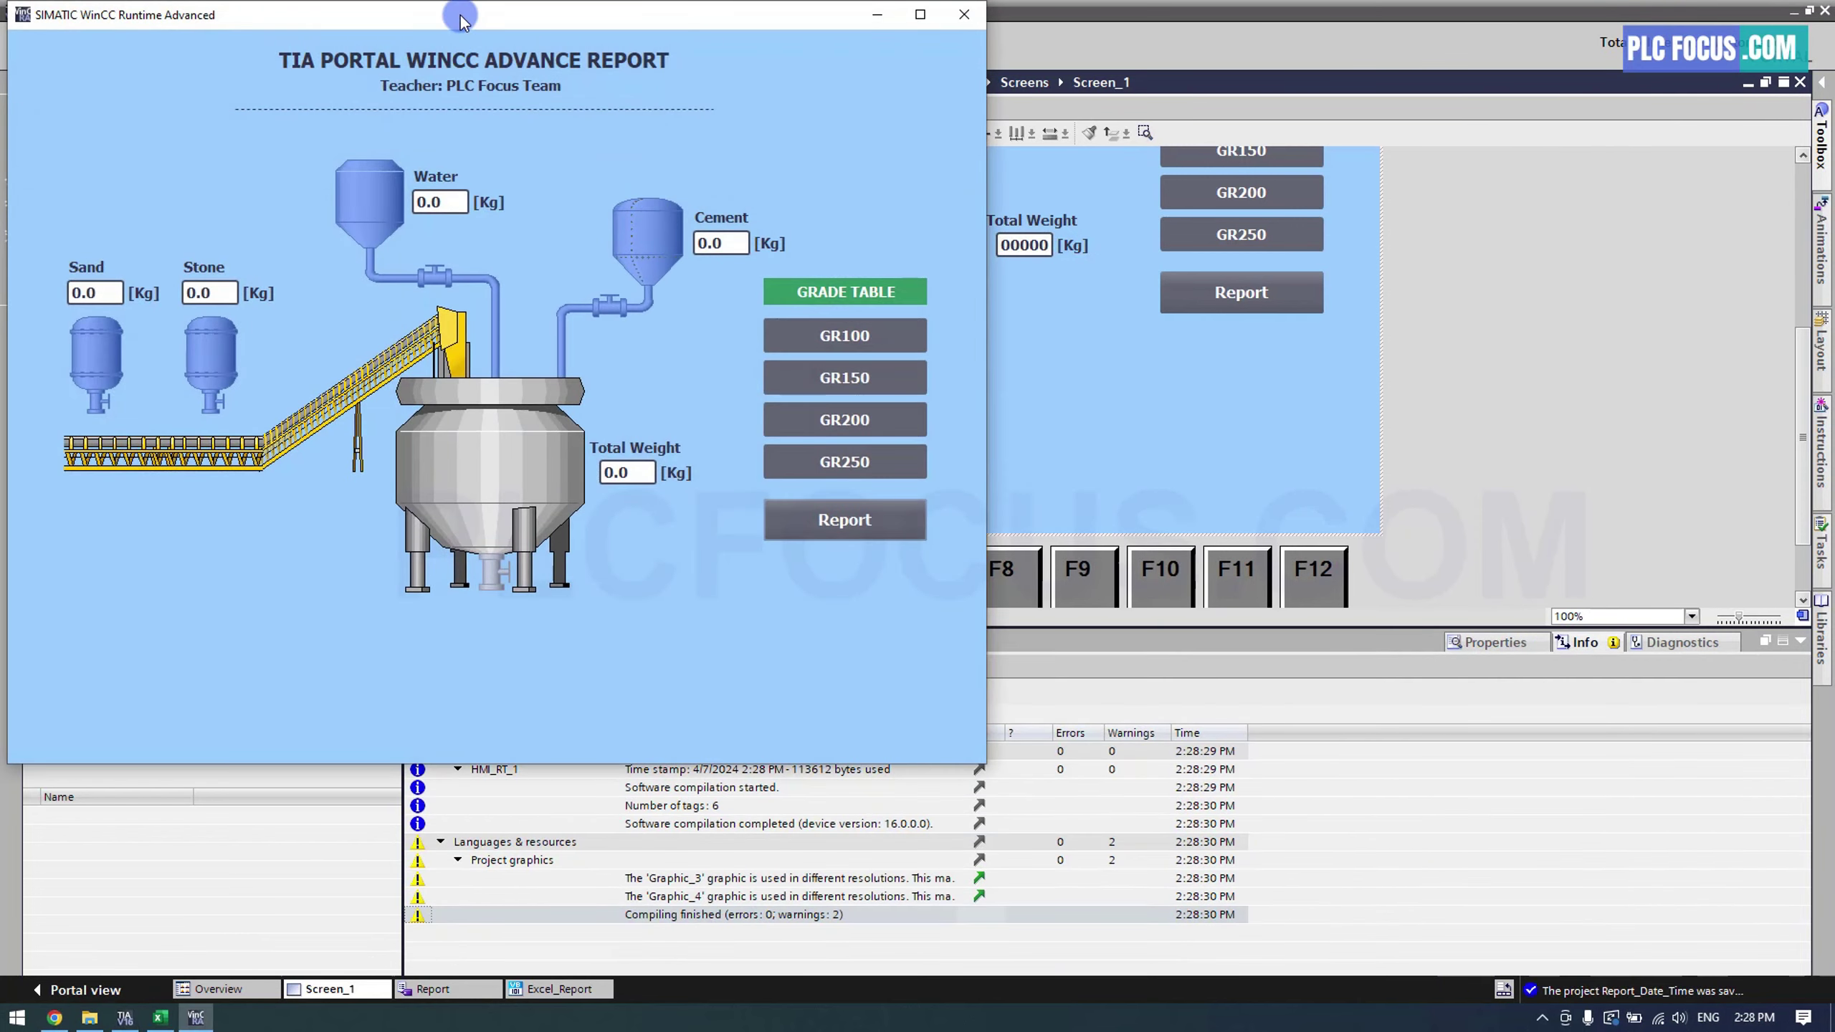
Load the GR150 quantities in the runtime, export a report, and switch to File Explorer
drag(453, 18, 930, 80)
click(1310, 437)
click(1301, 582)
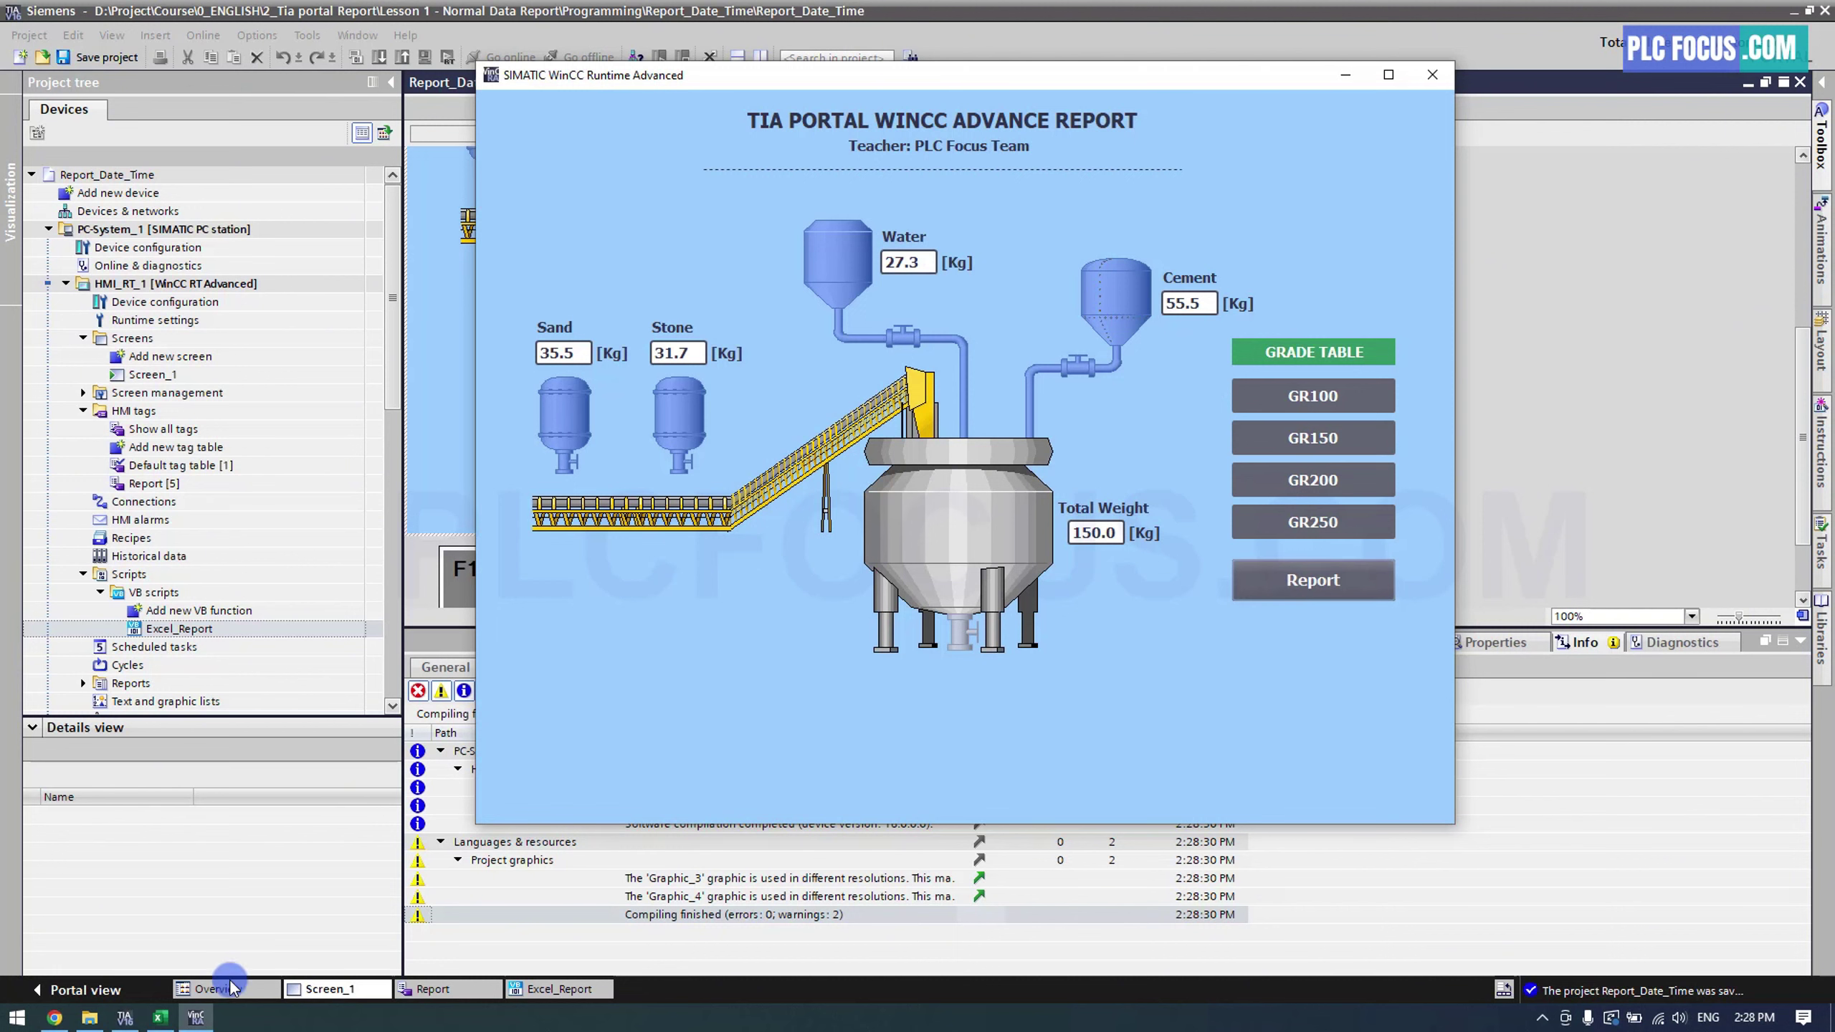
click(90, 1018)
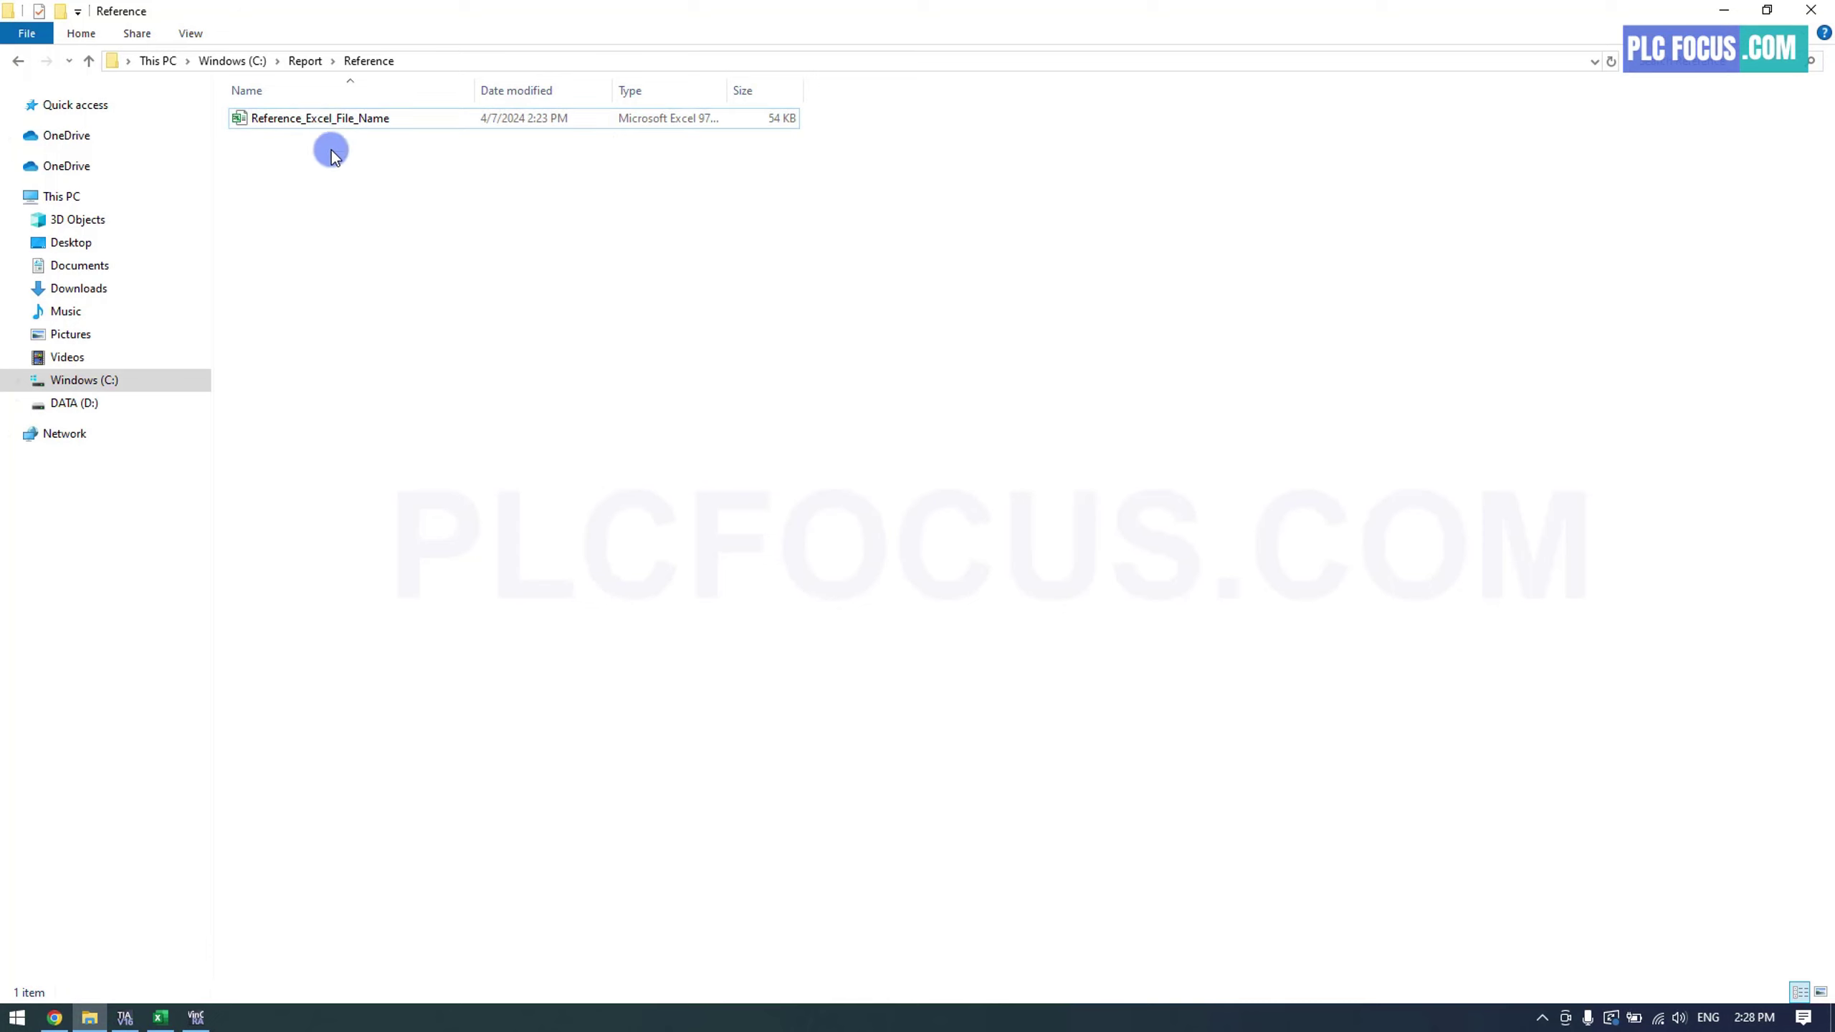
Open the Report_14h_28m_35s workbook from C:\Report\2024_04_07 in Excel
click(304, 60)
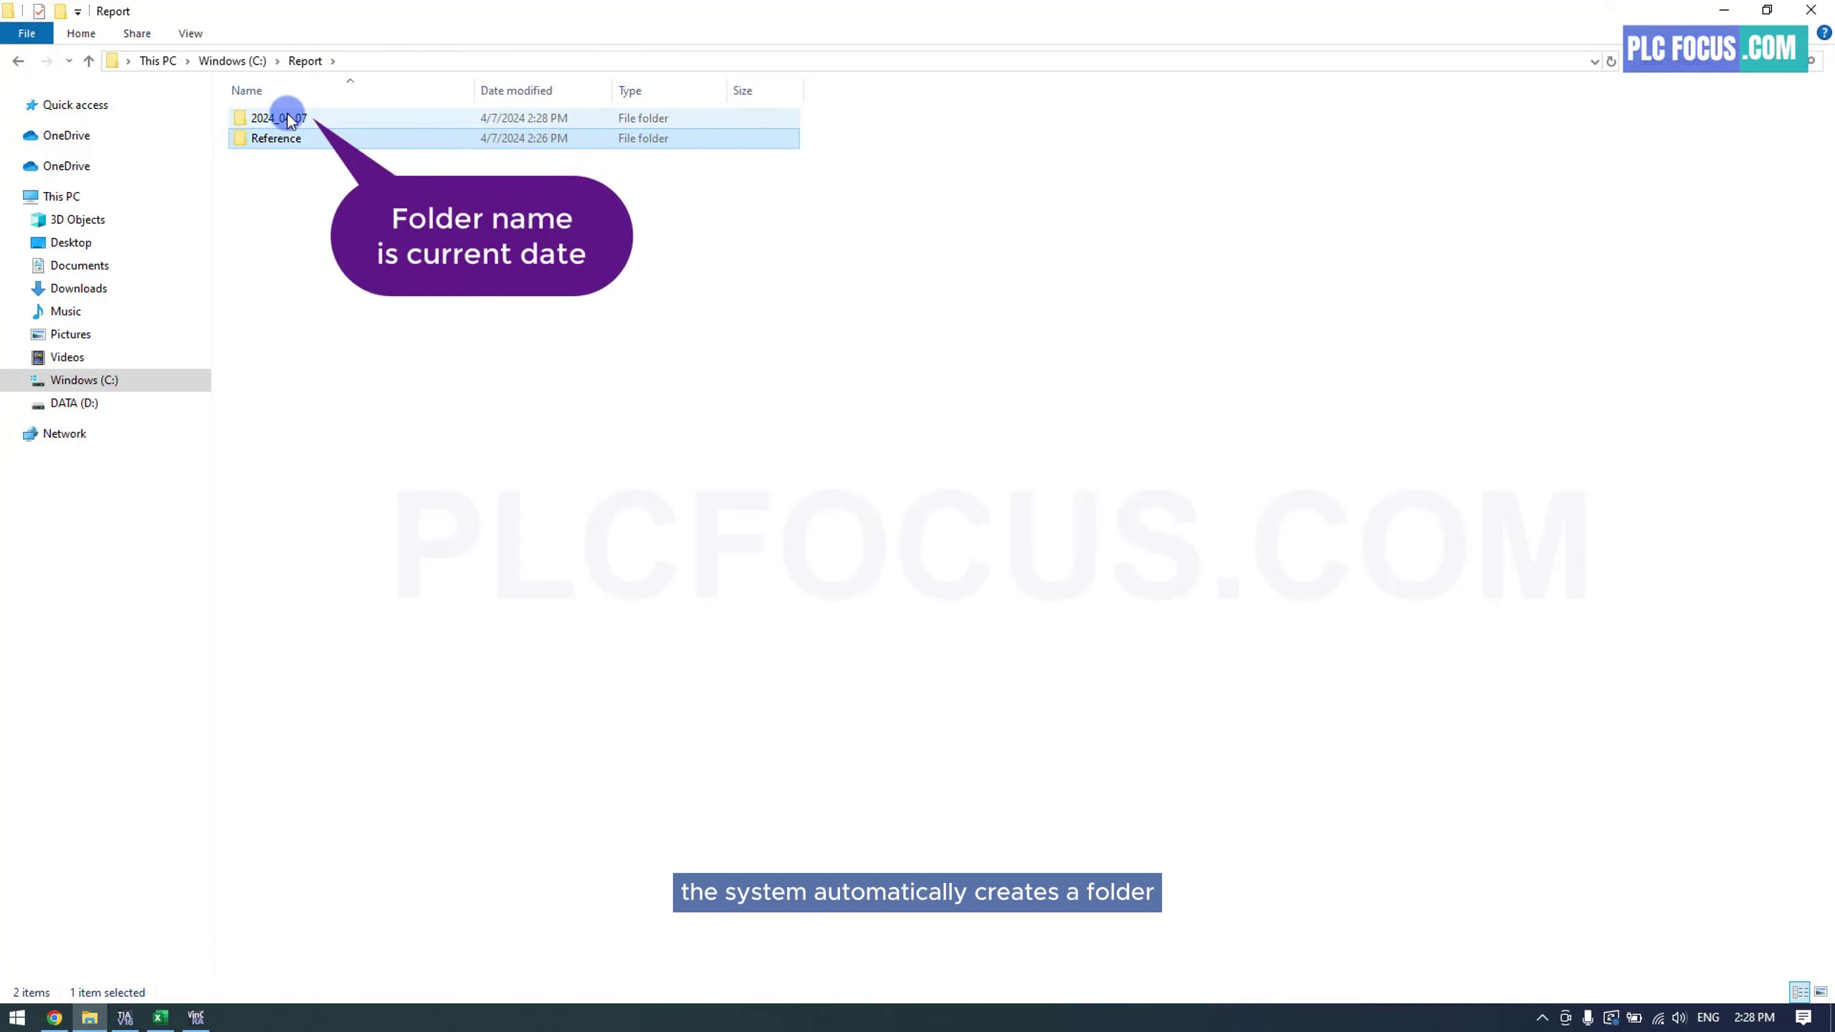
double_click(287, 116)
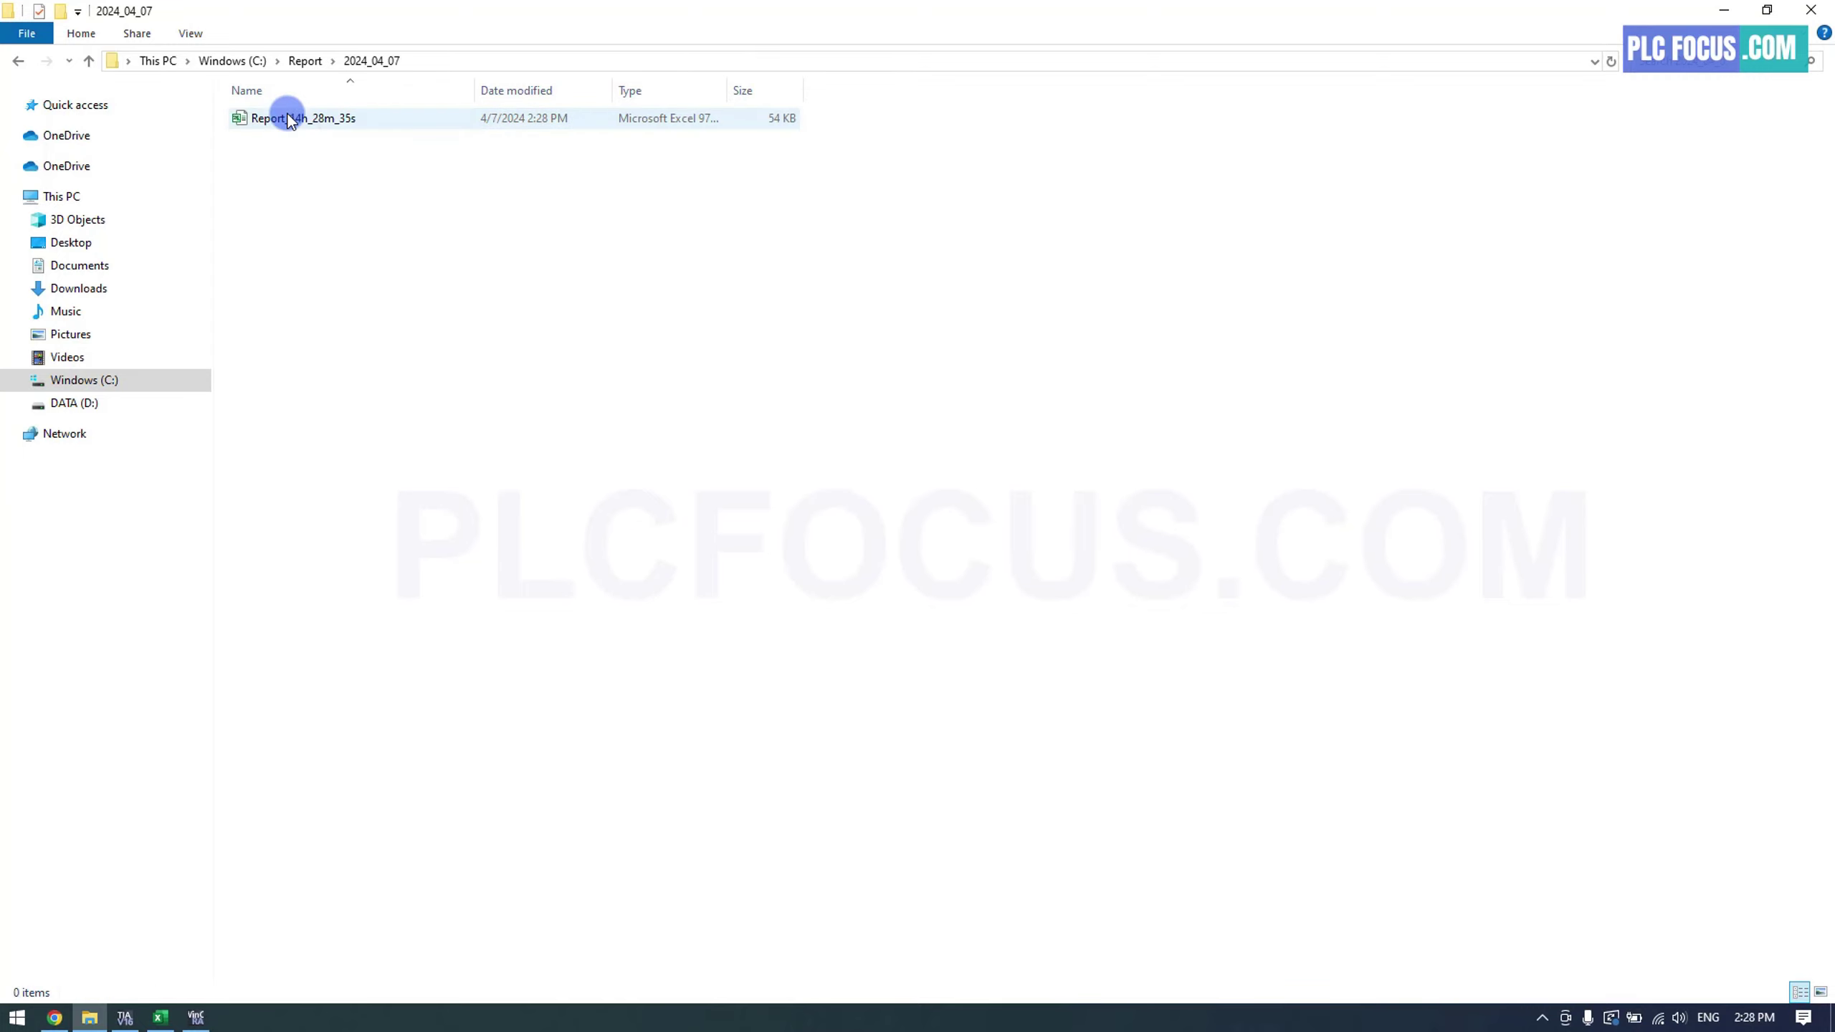
click(330, 120)
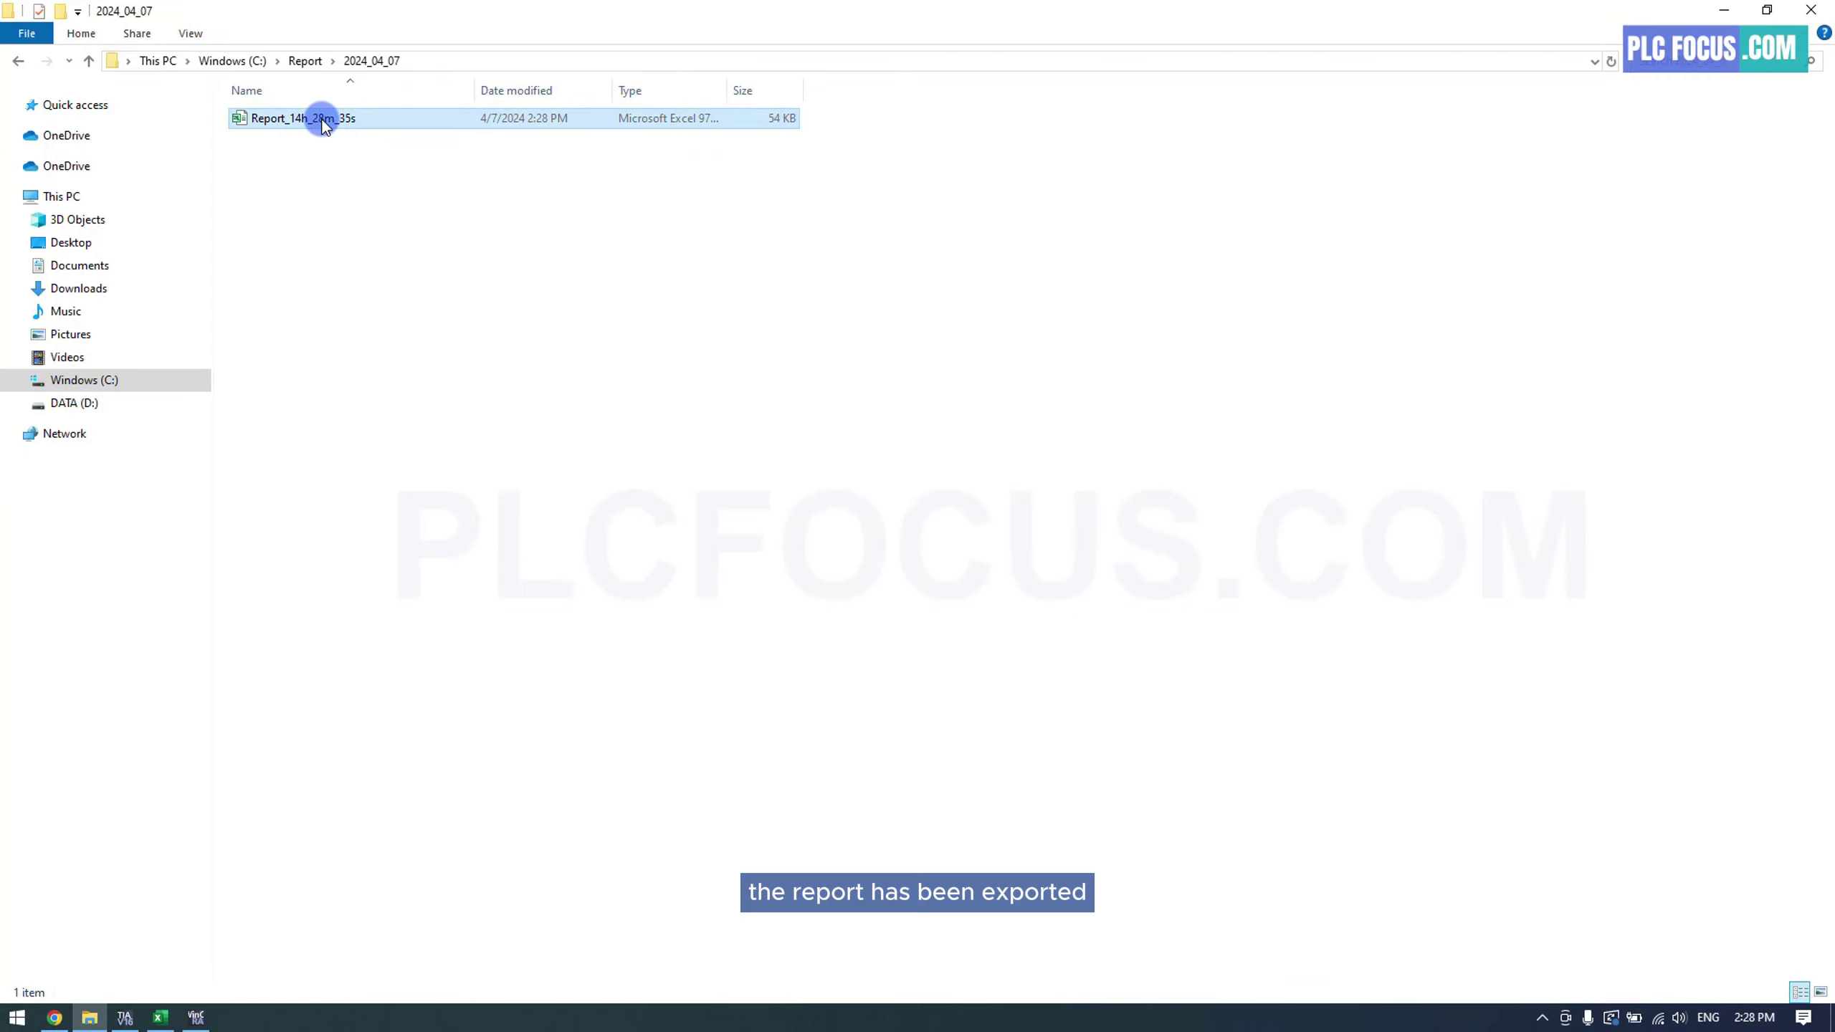
double_click(324, 121)
Select the exported GR150 values in B15:F15, then close both workbooks and Excel
click(432, 286)
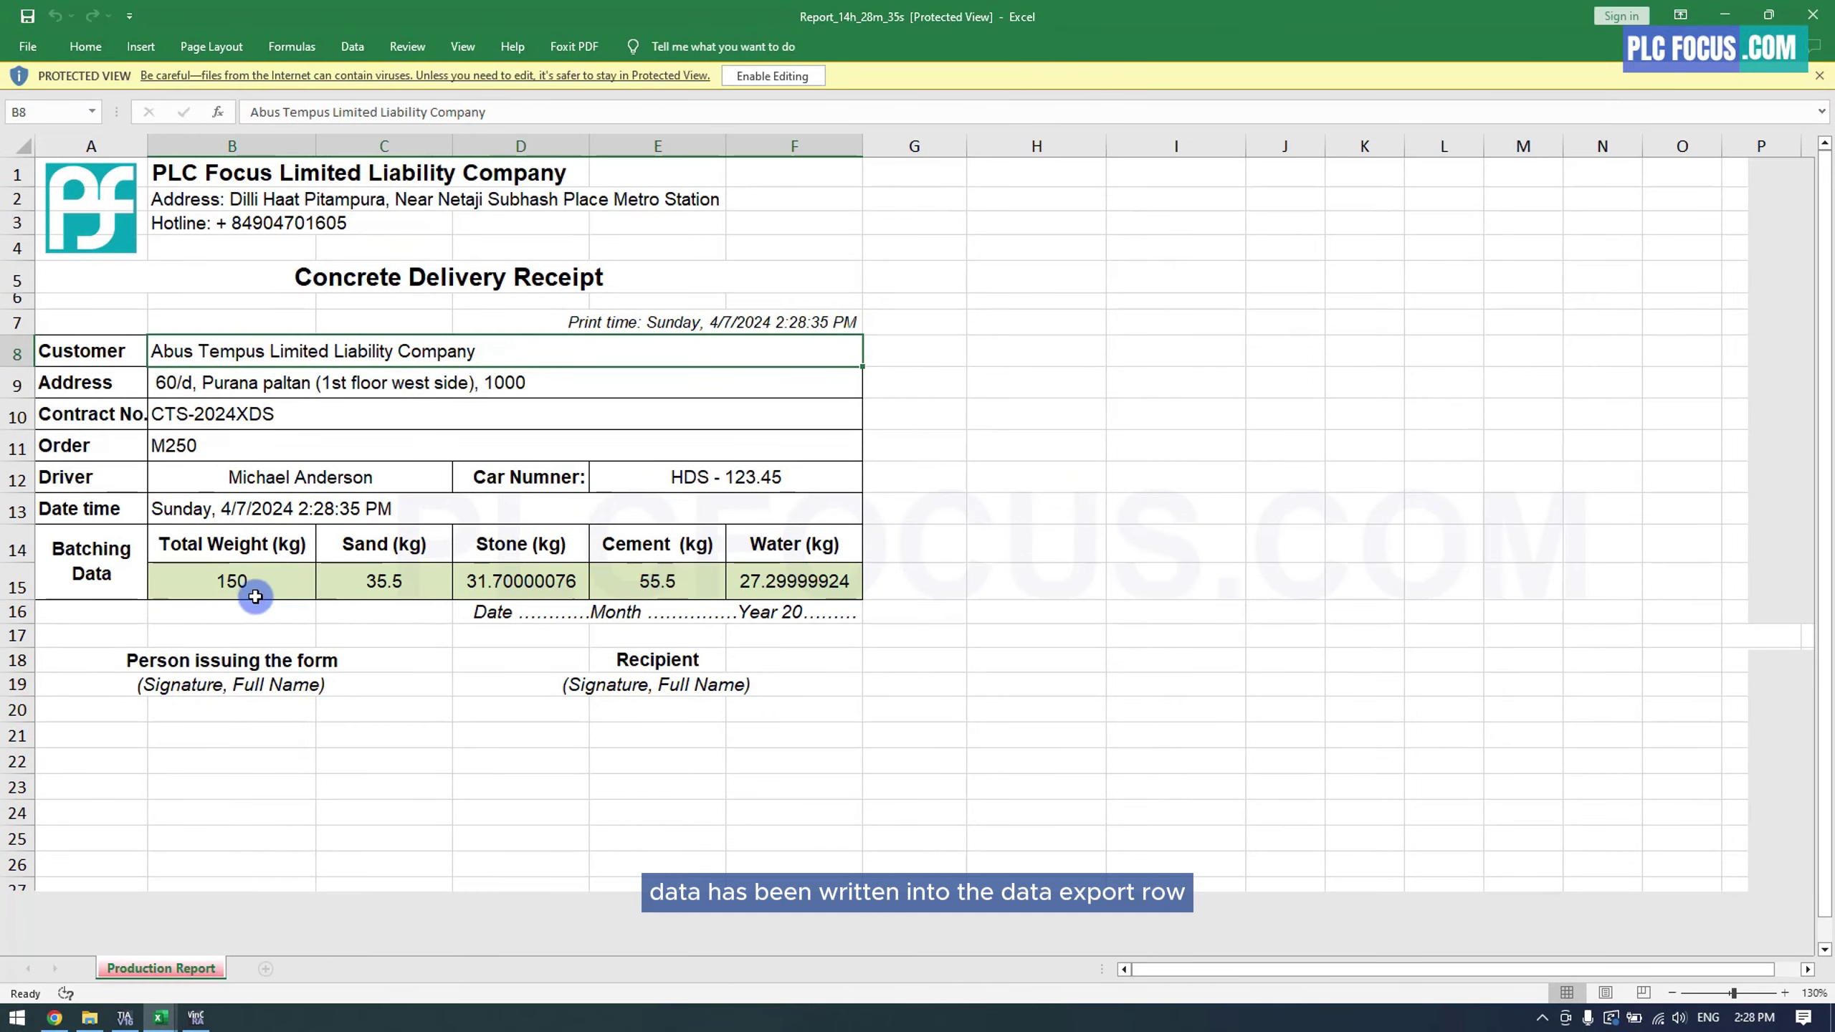
drag(254, 588, 755, 583)
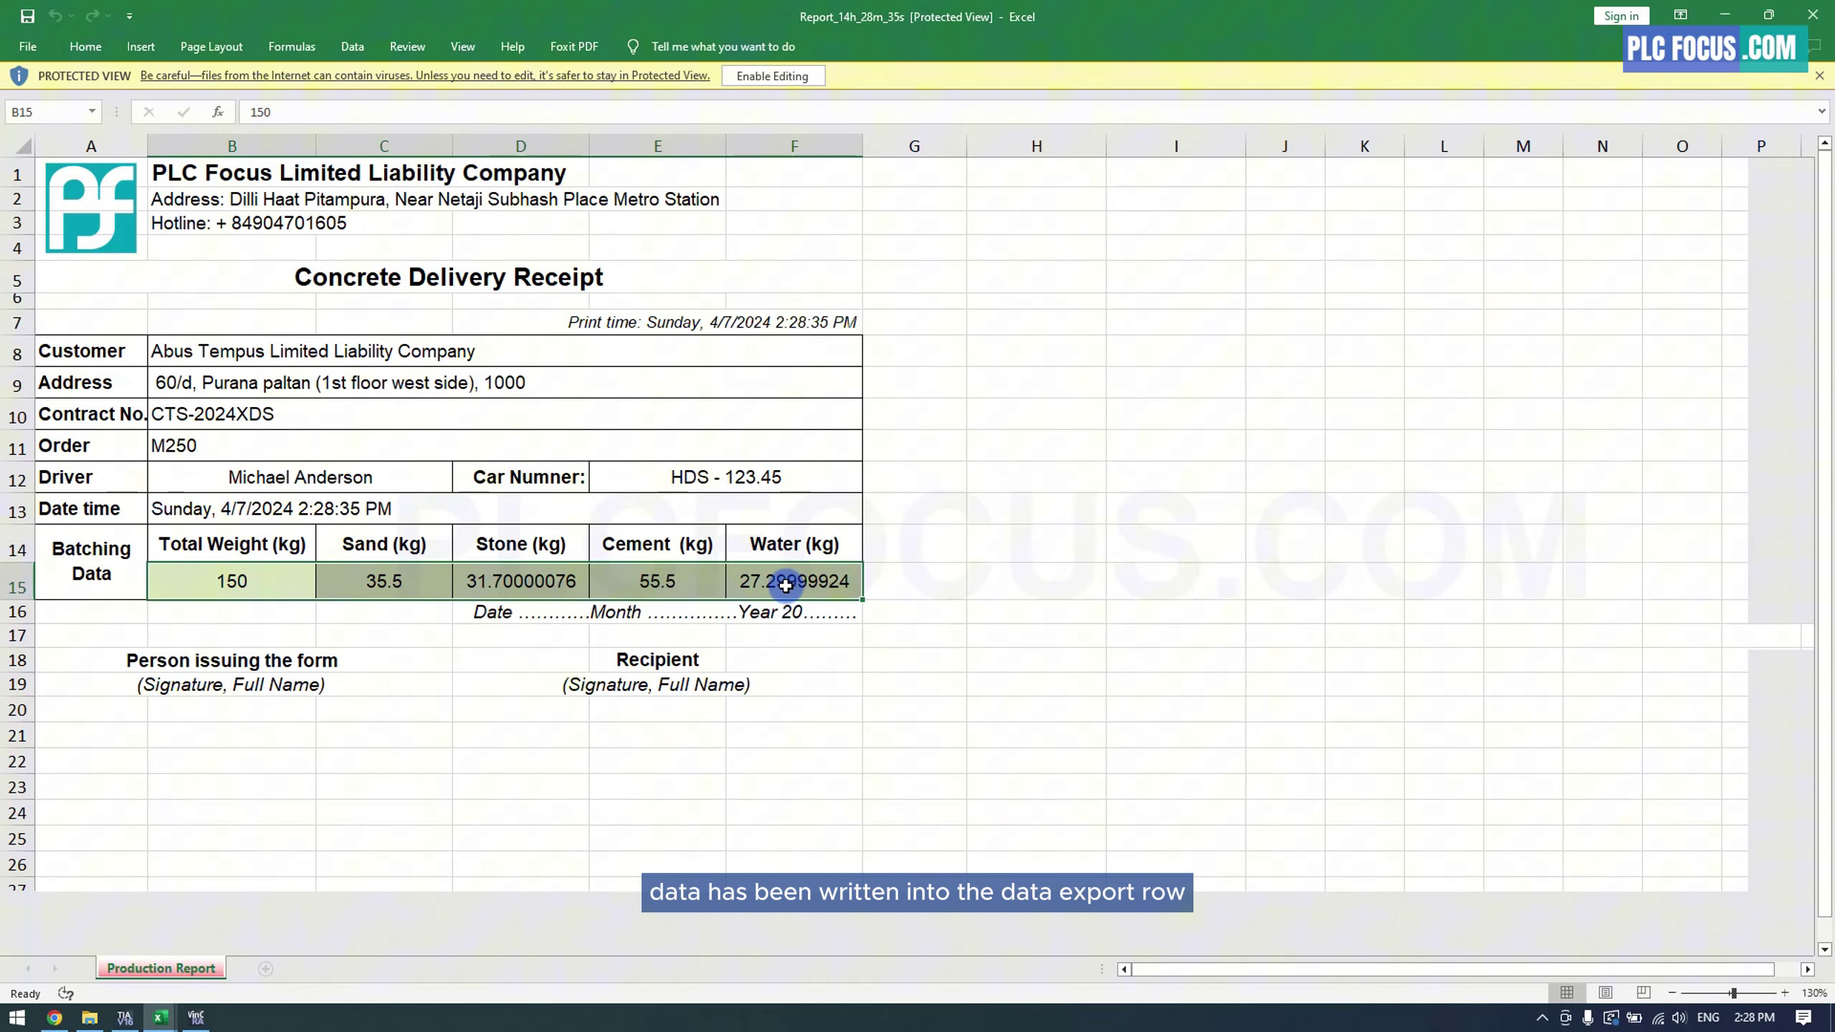
click(1811, 16)
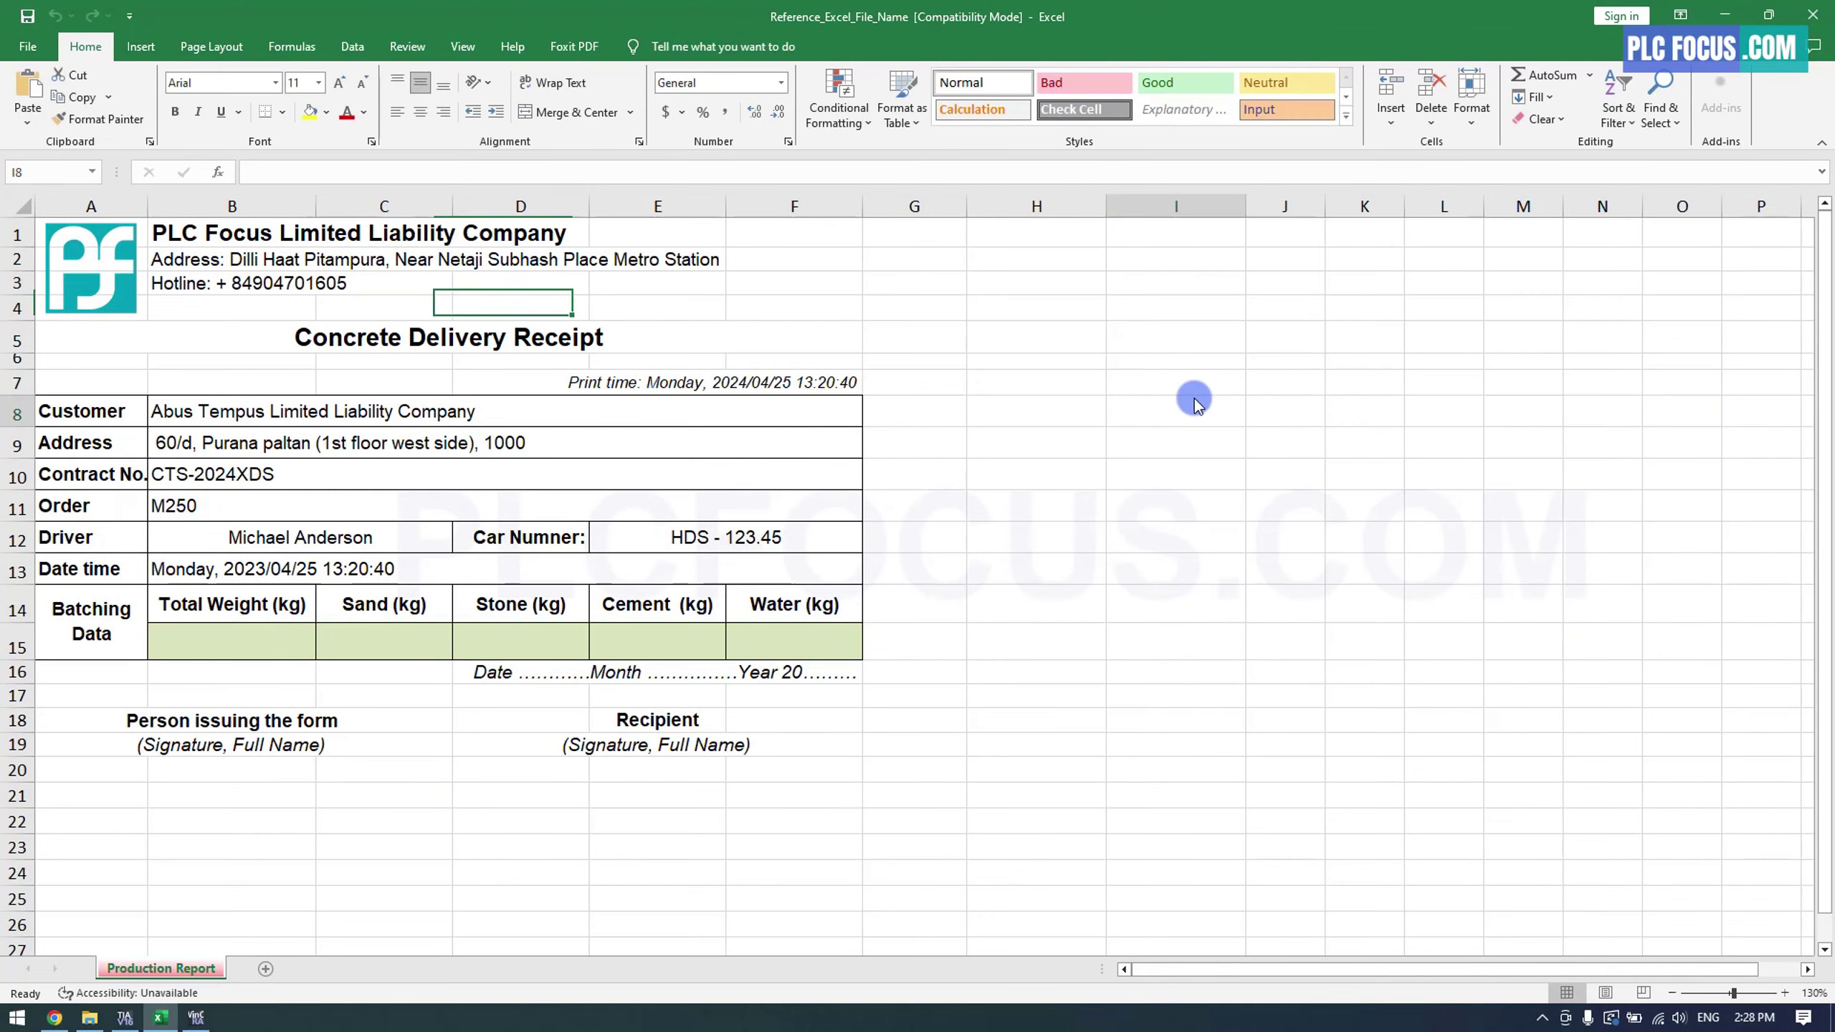
click(1811, 16)
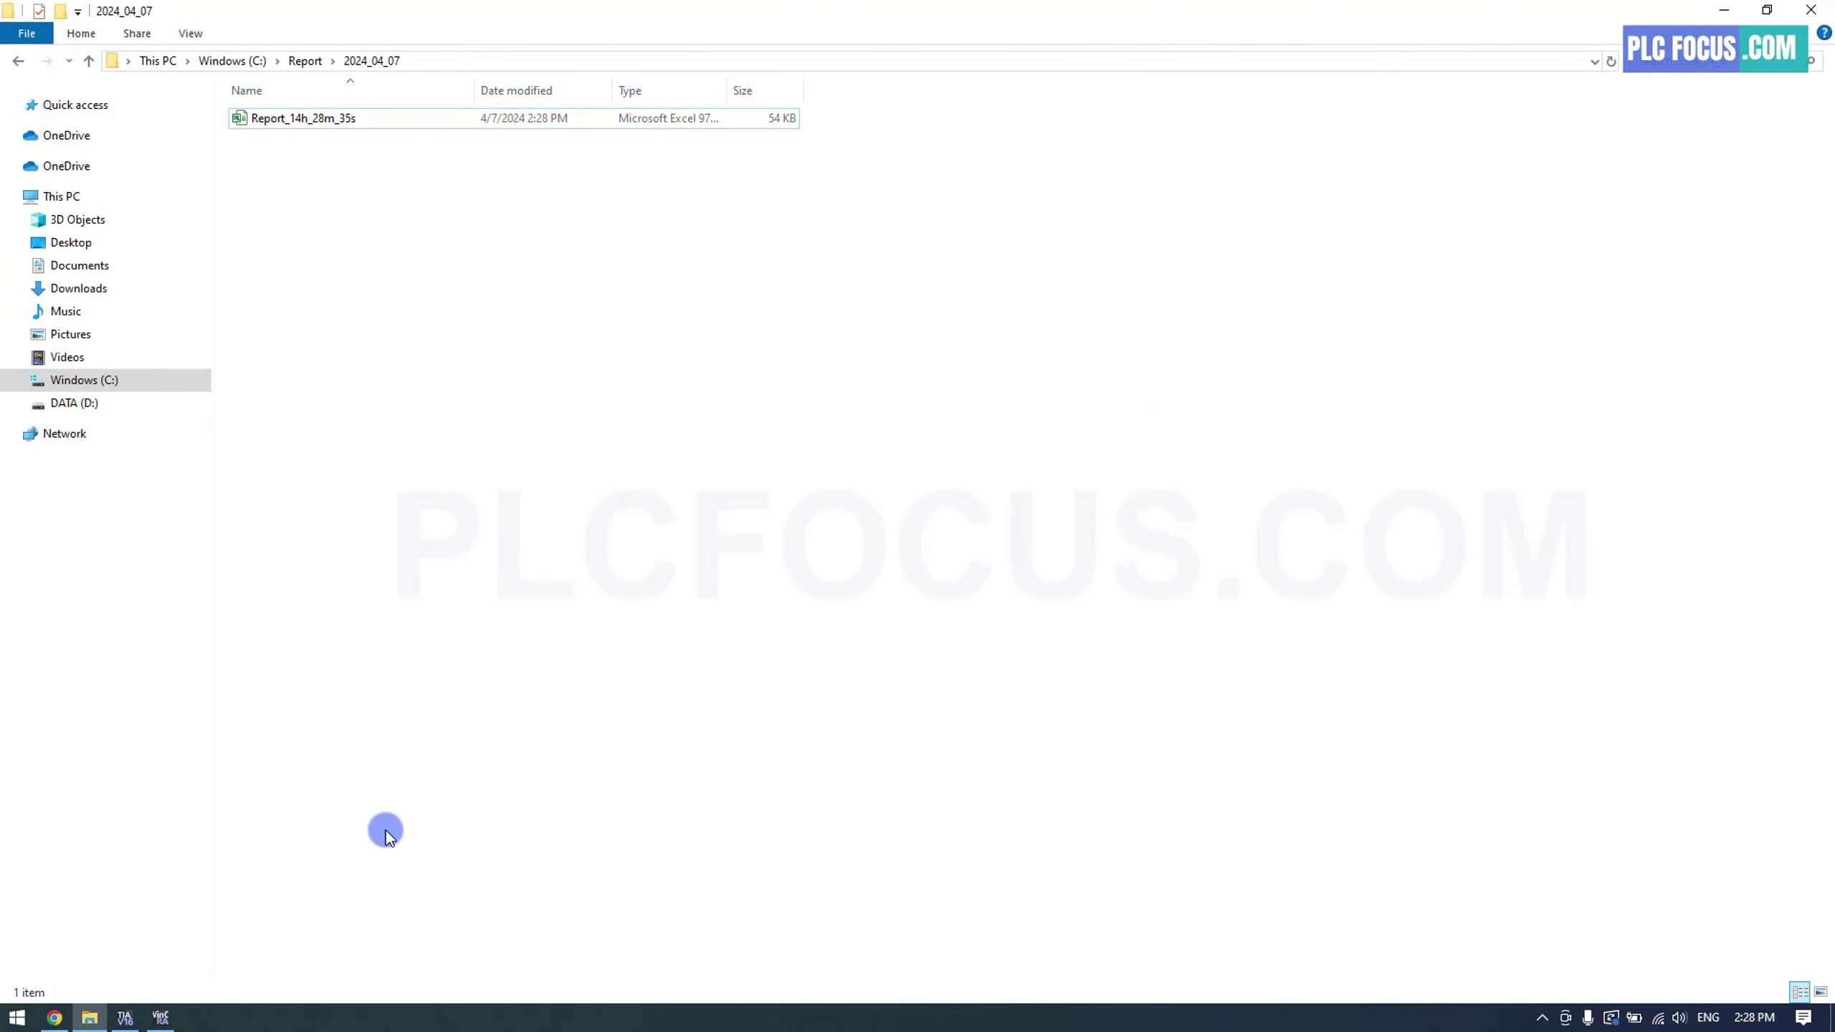
Load the GR100 quantities in the runtime and export a second report, Report_14h_29m_00s
click(160, 1019)
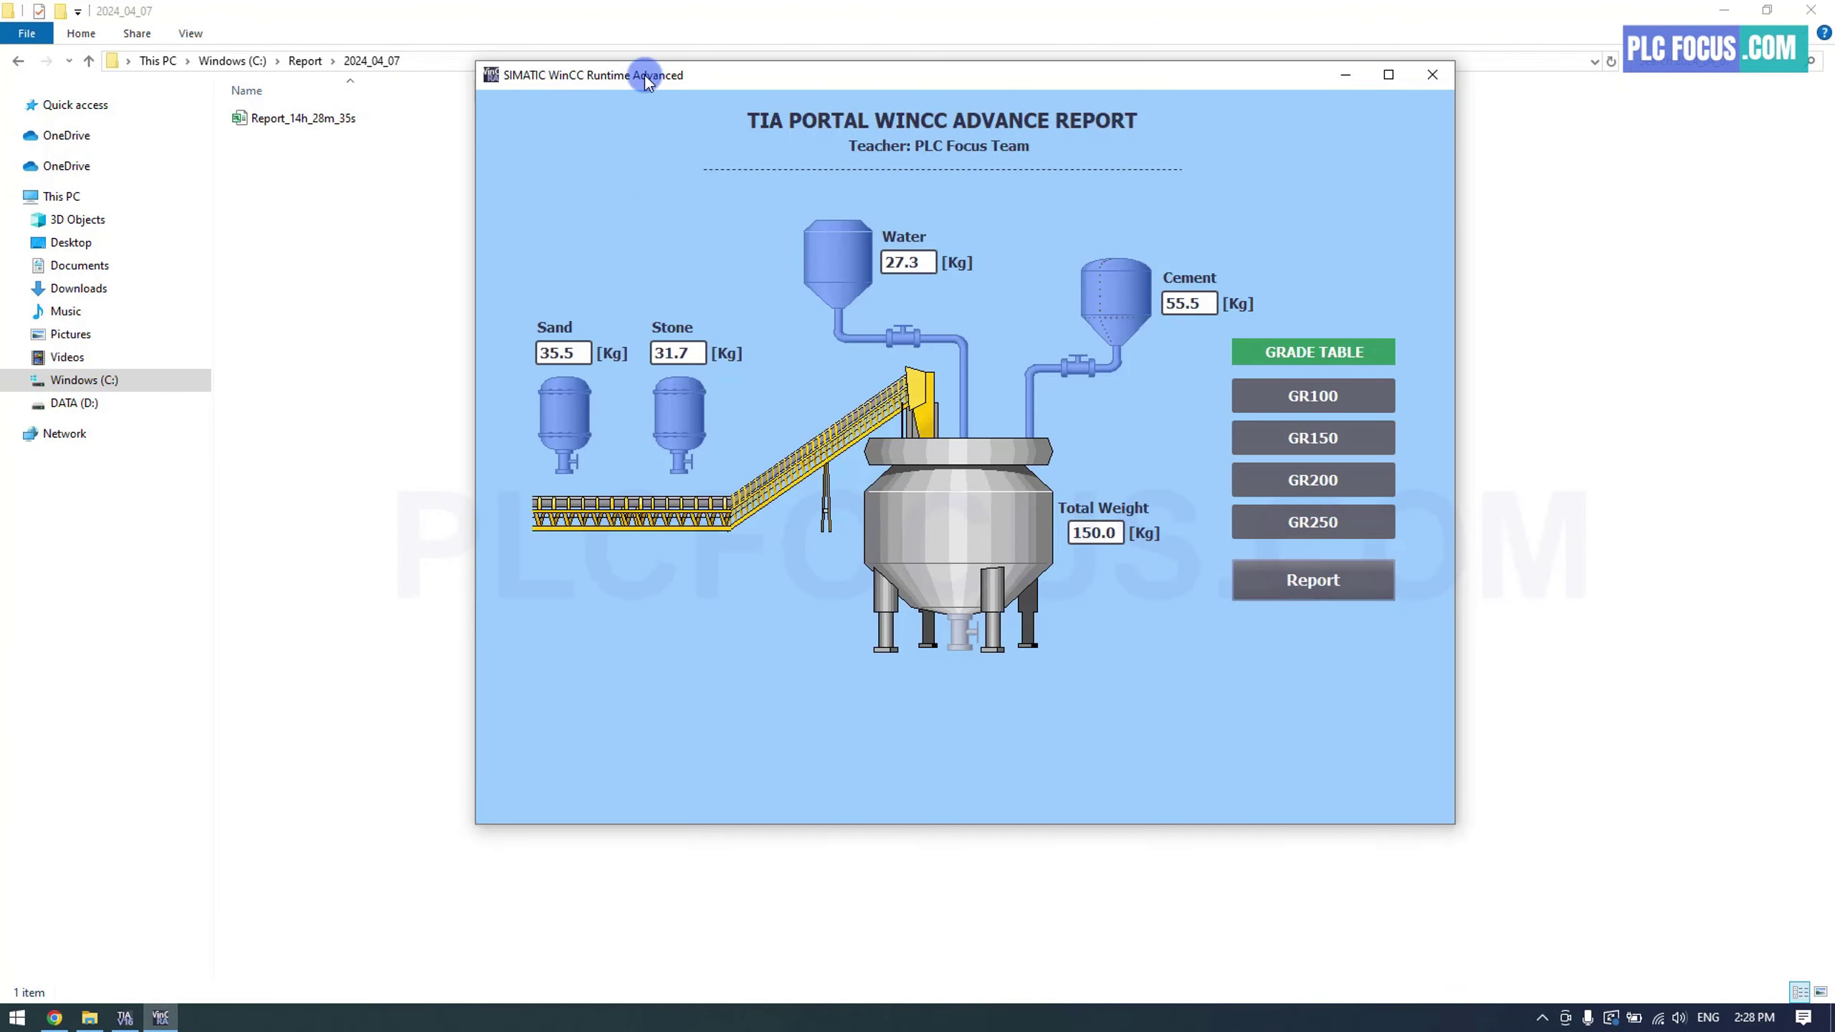
drag(650, 86, 794, 188)
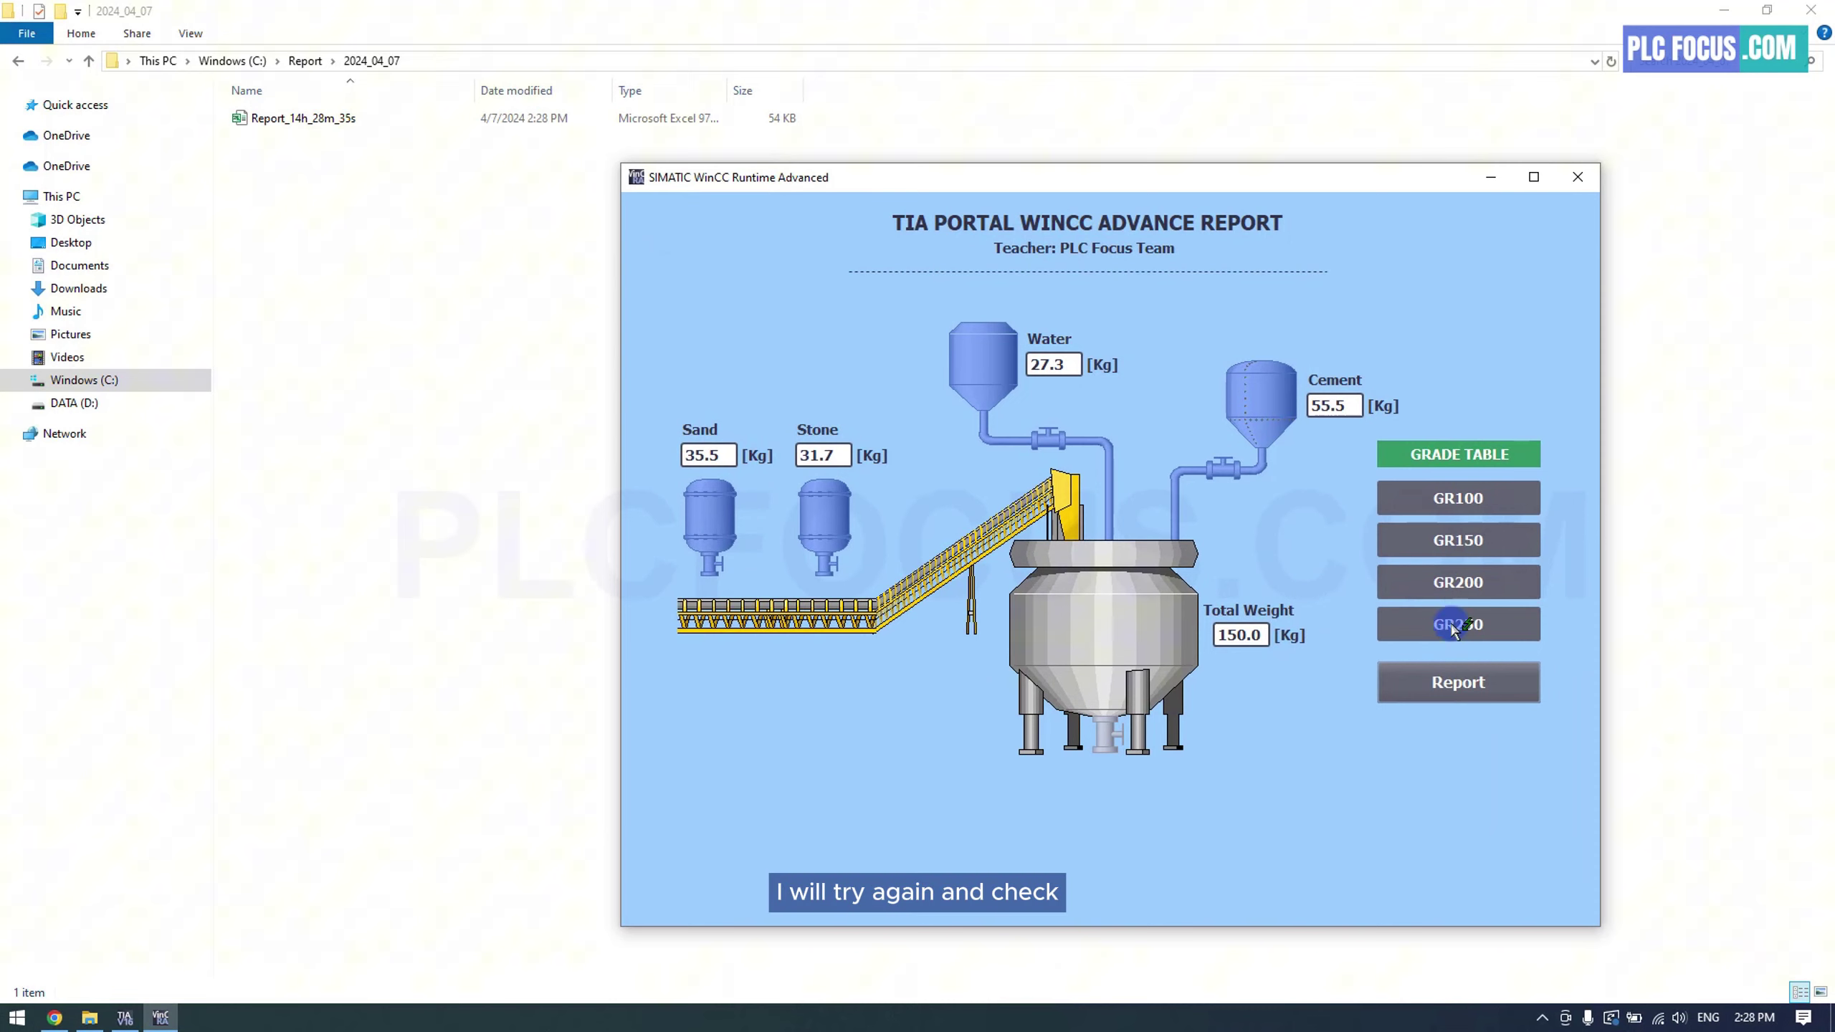
click(1457, 541)
click(1458, 498)
click(1449, 682)
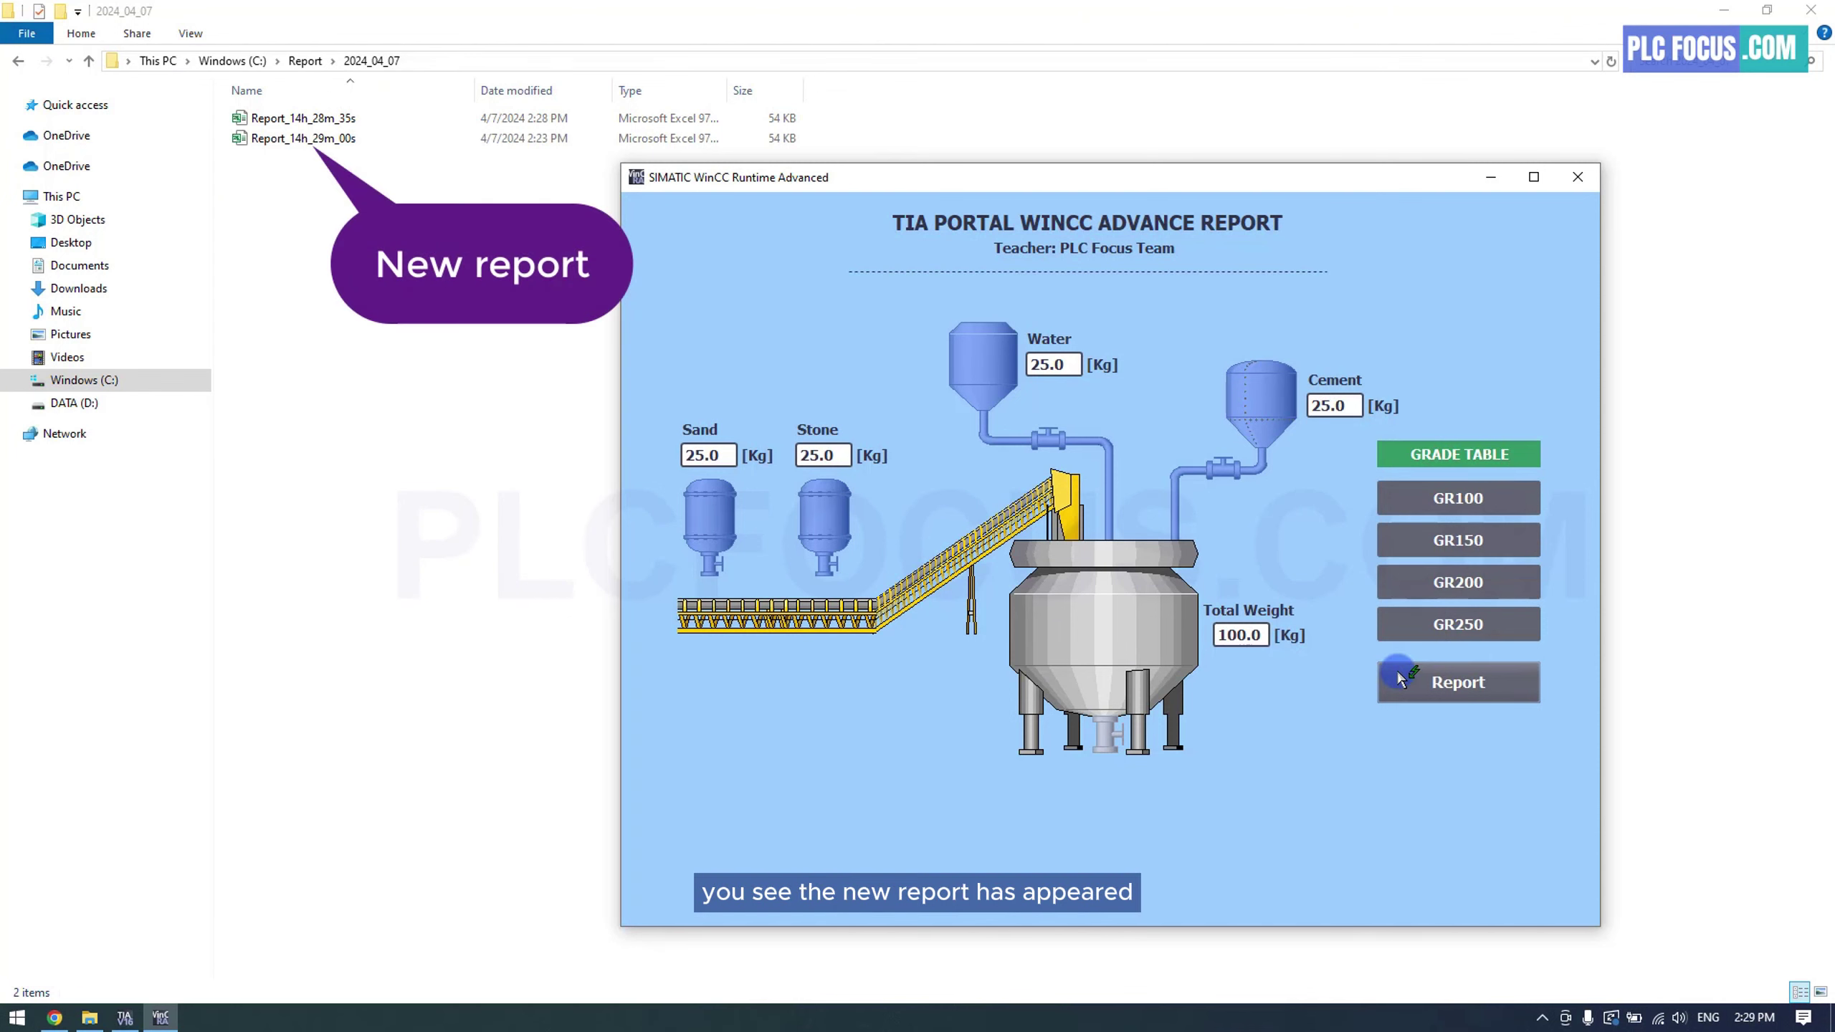
Open Report_14h_29m_00s, enable editing, and select row 15's values 100, 25, 25, 25, 25
click(324, 142)
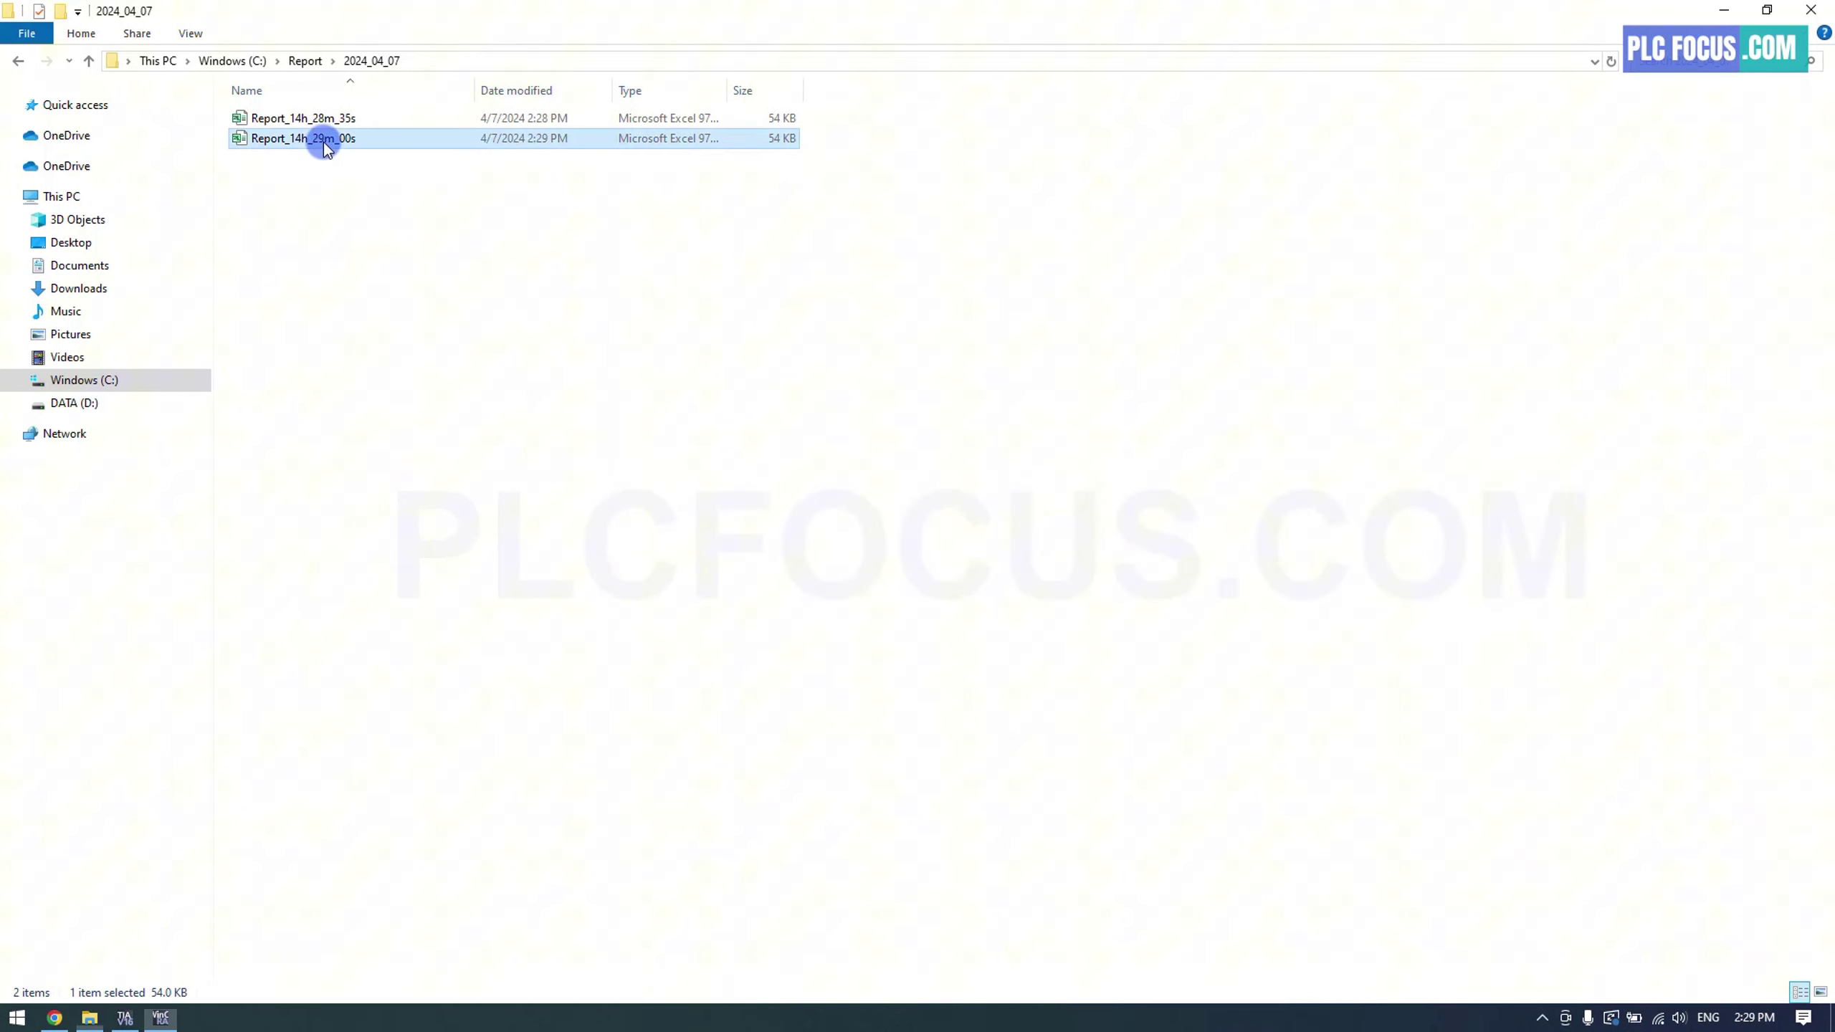
double_click(329, 142)
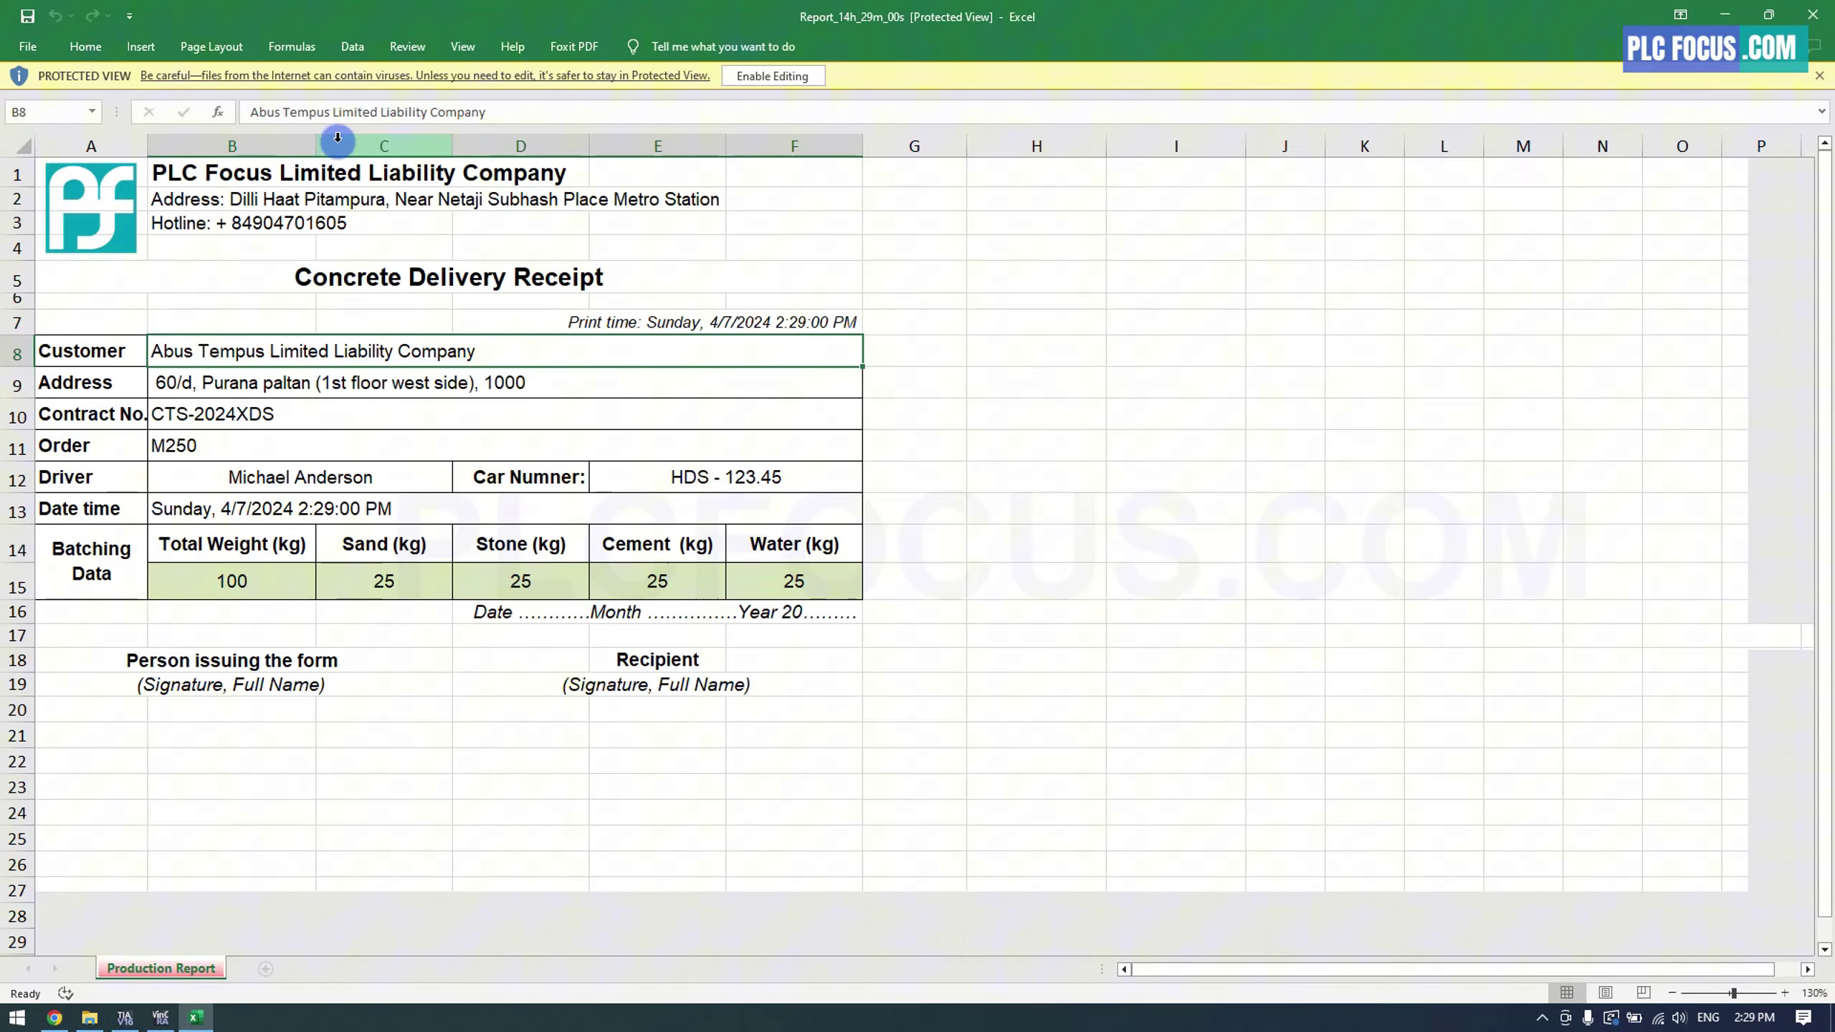
click(767, 76)
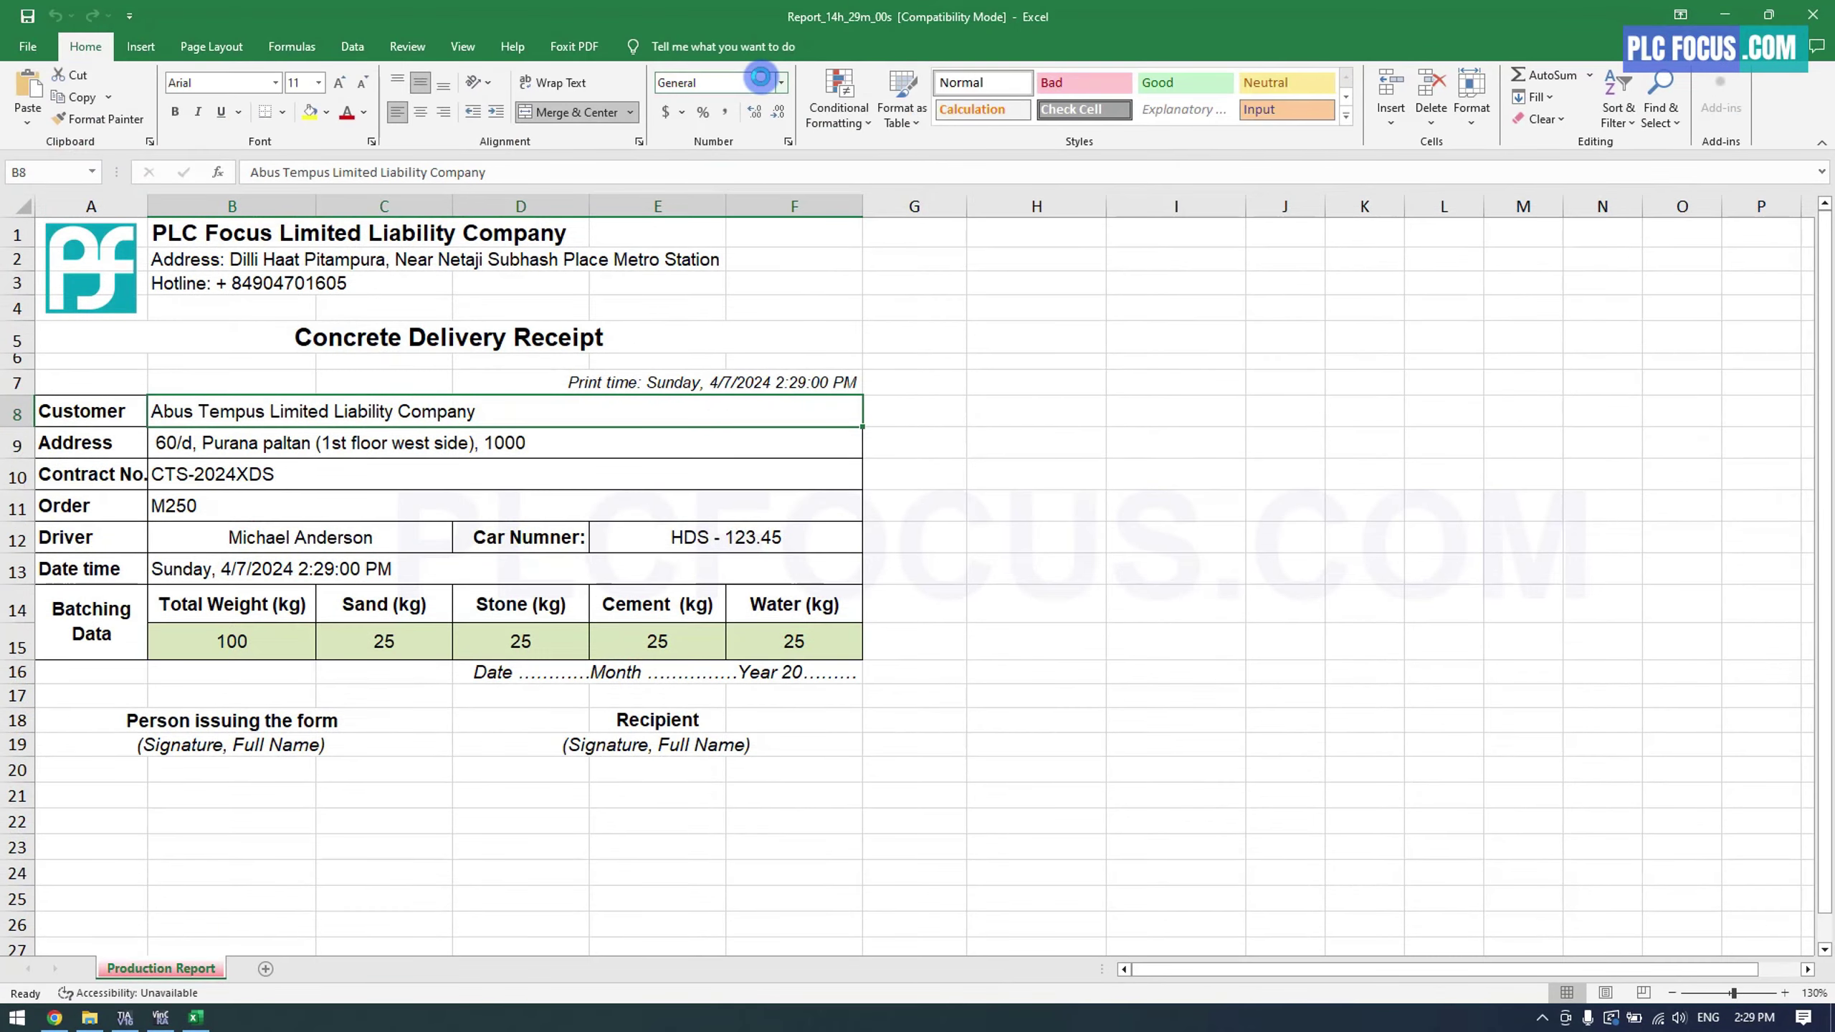
click(671, 586)
drag(232, 642, 793, 641)
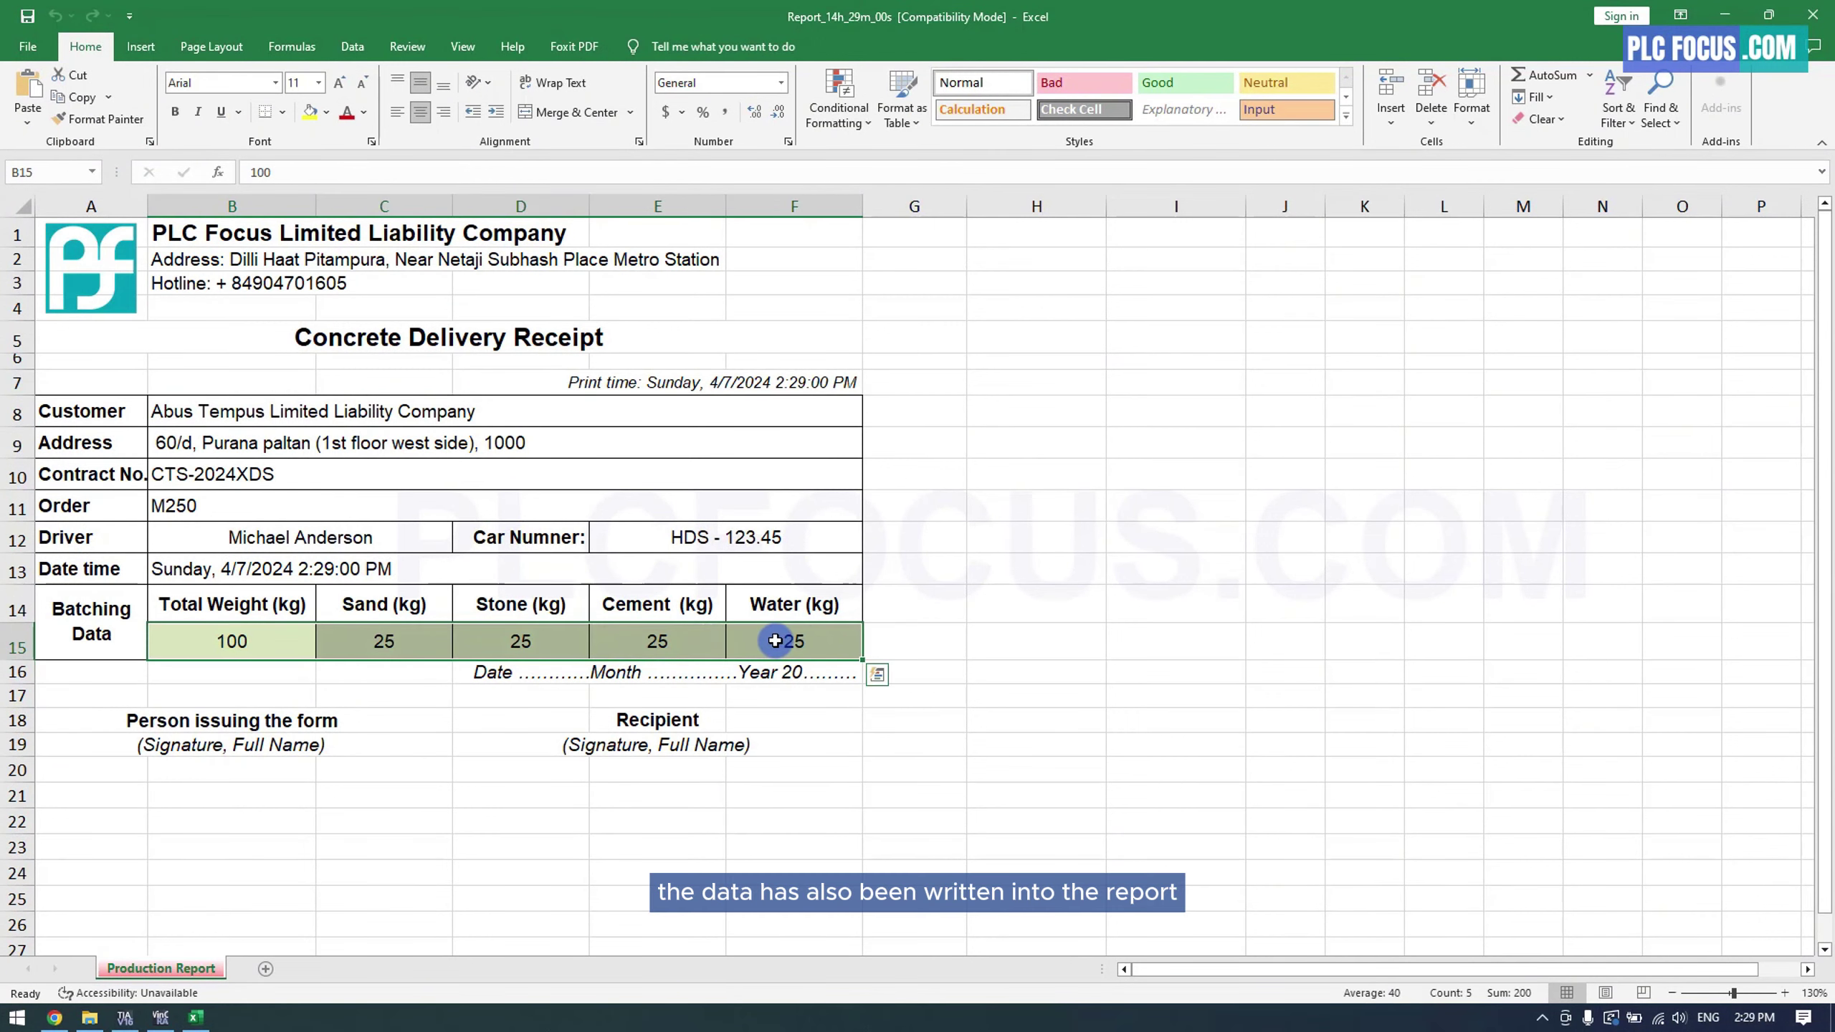
Close the report workbook and export three more reports from the runtime, making five in total
click(1813, 12)
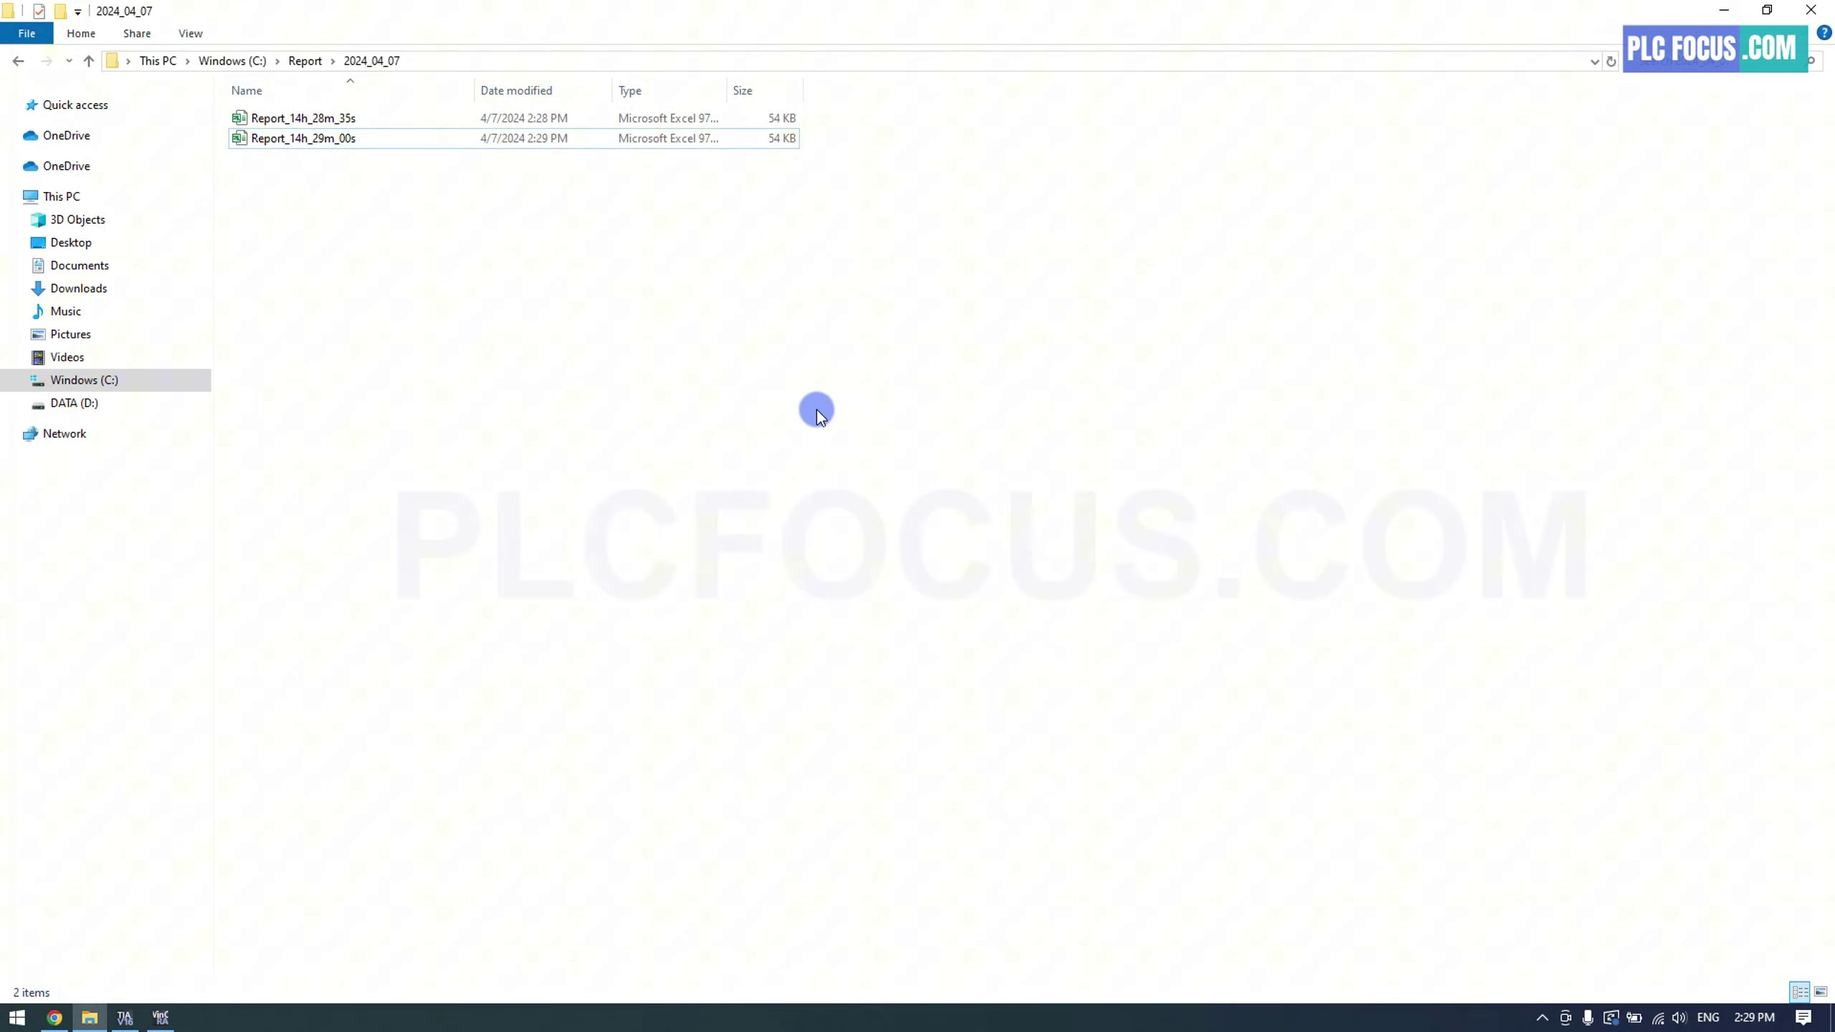
click(161, 1017)
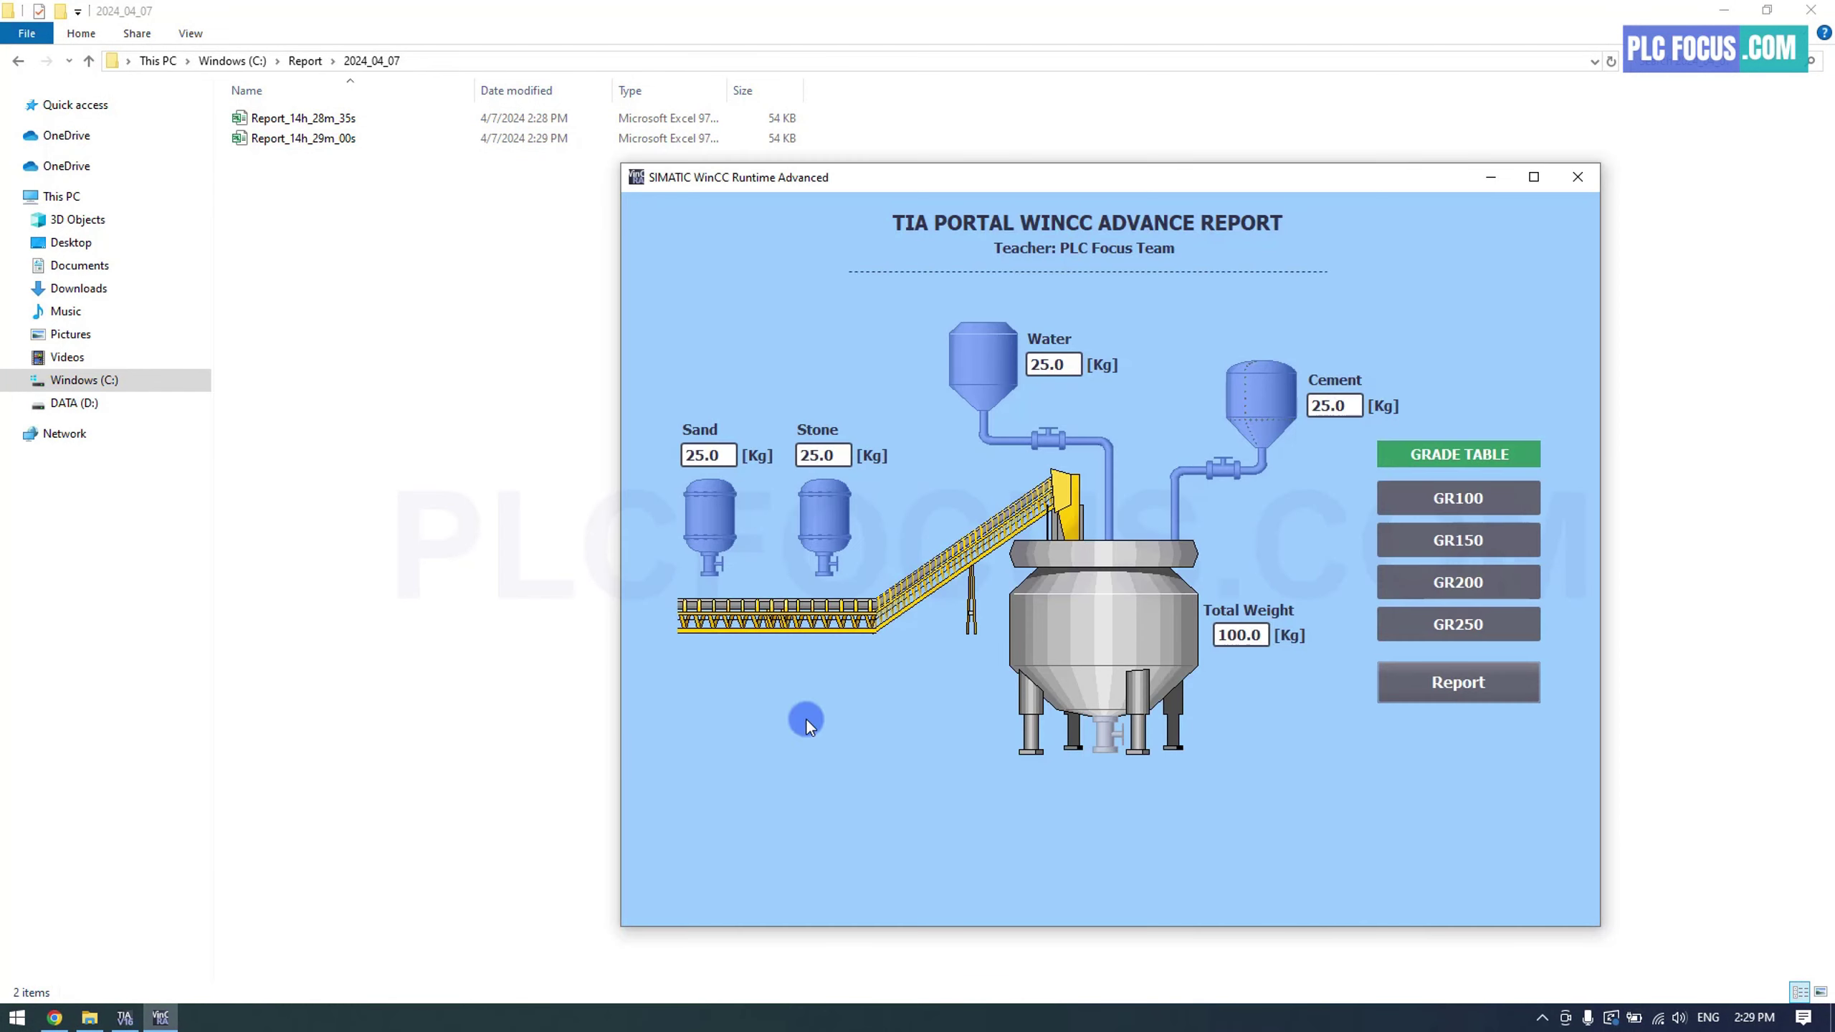
click(1394, 694)
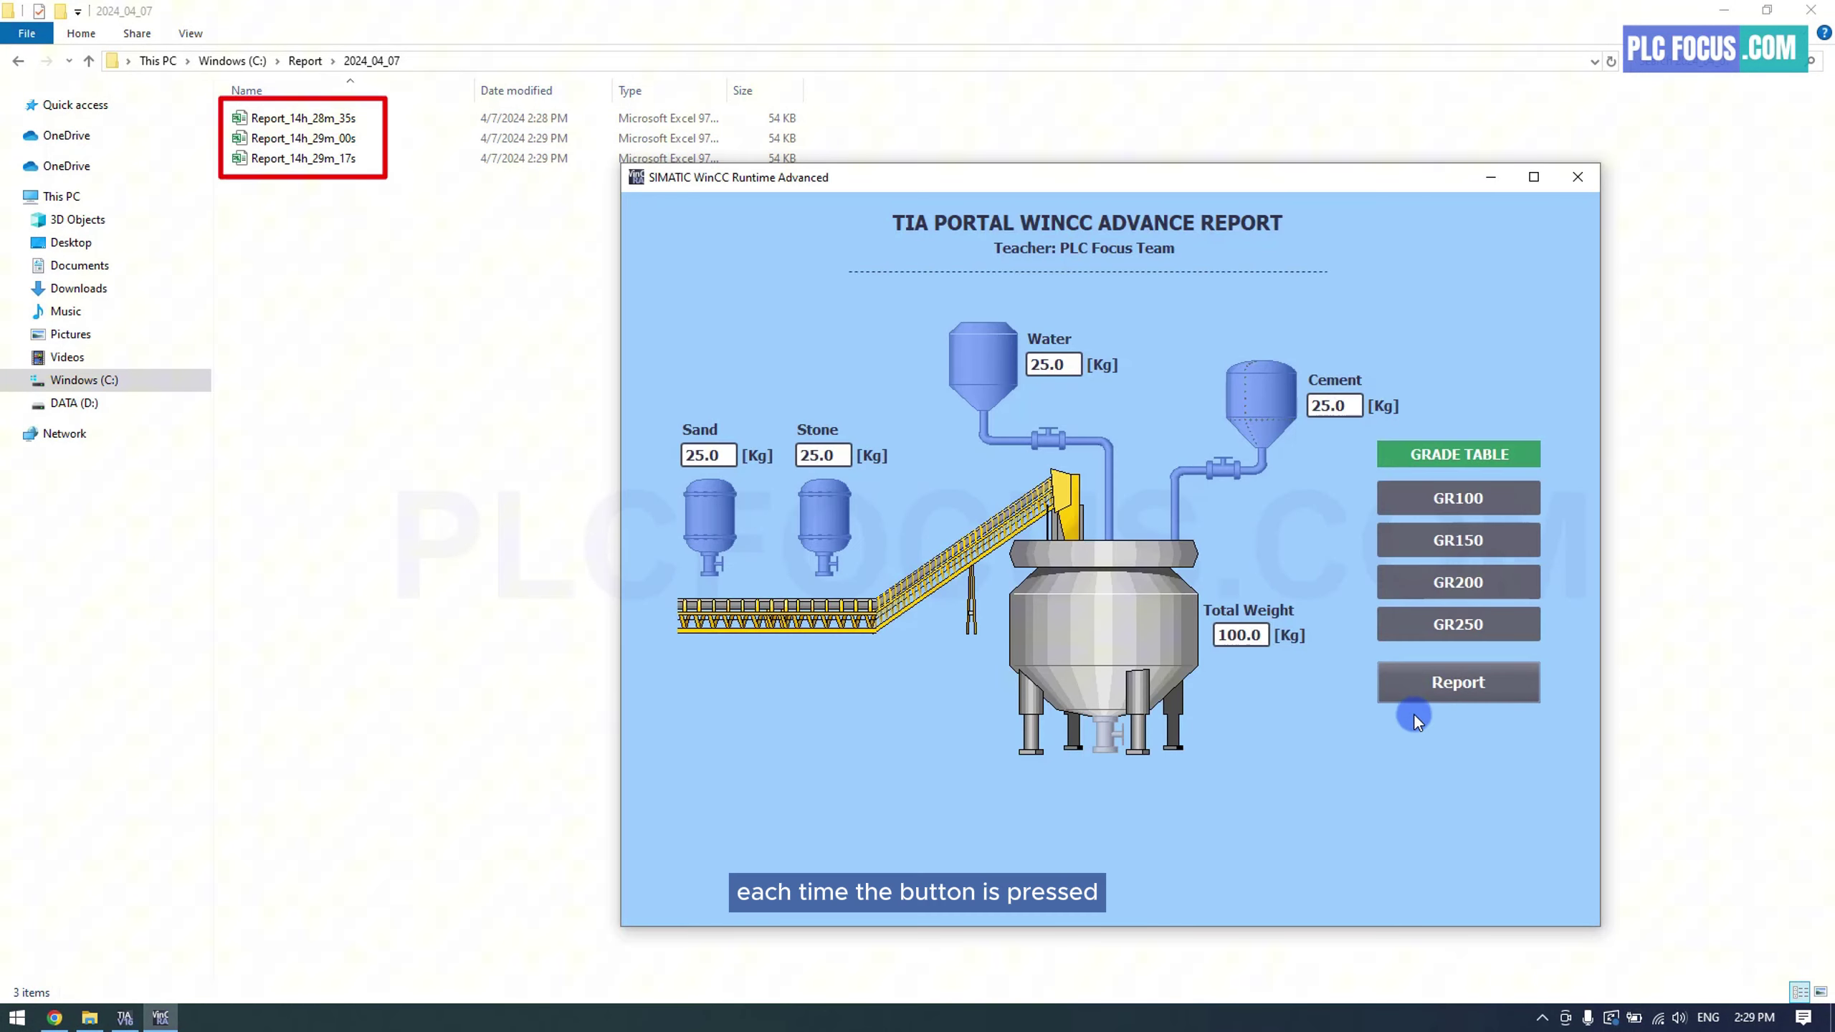
click(1426, 698)
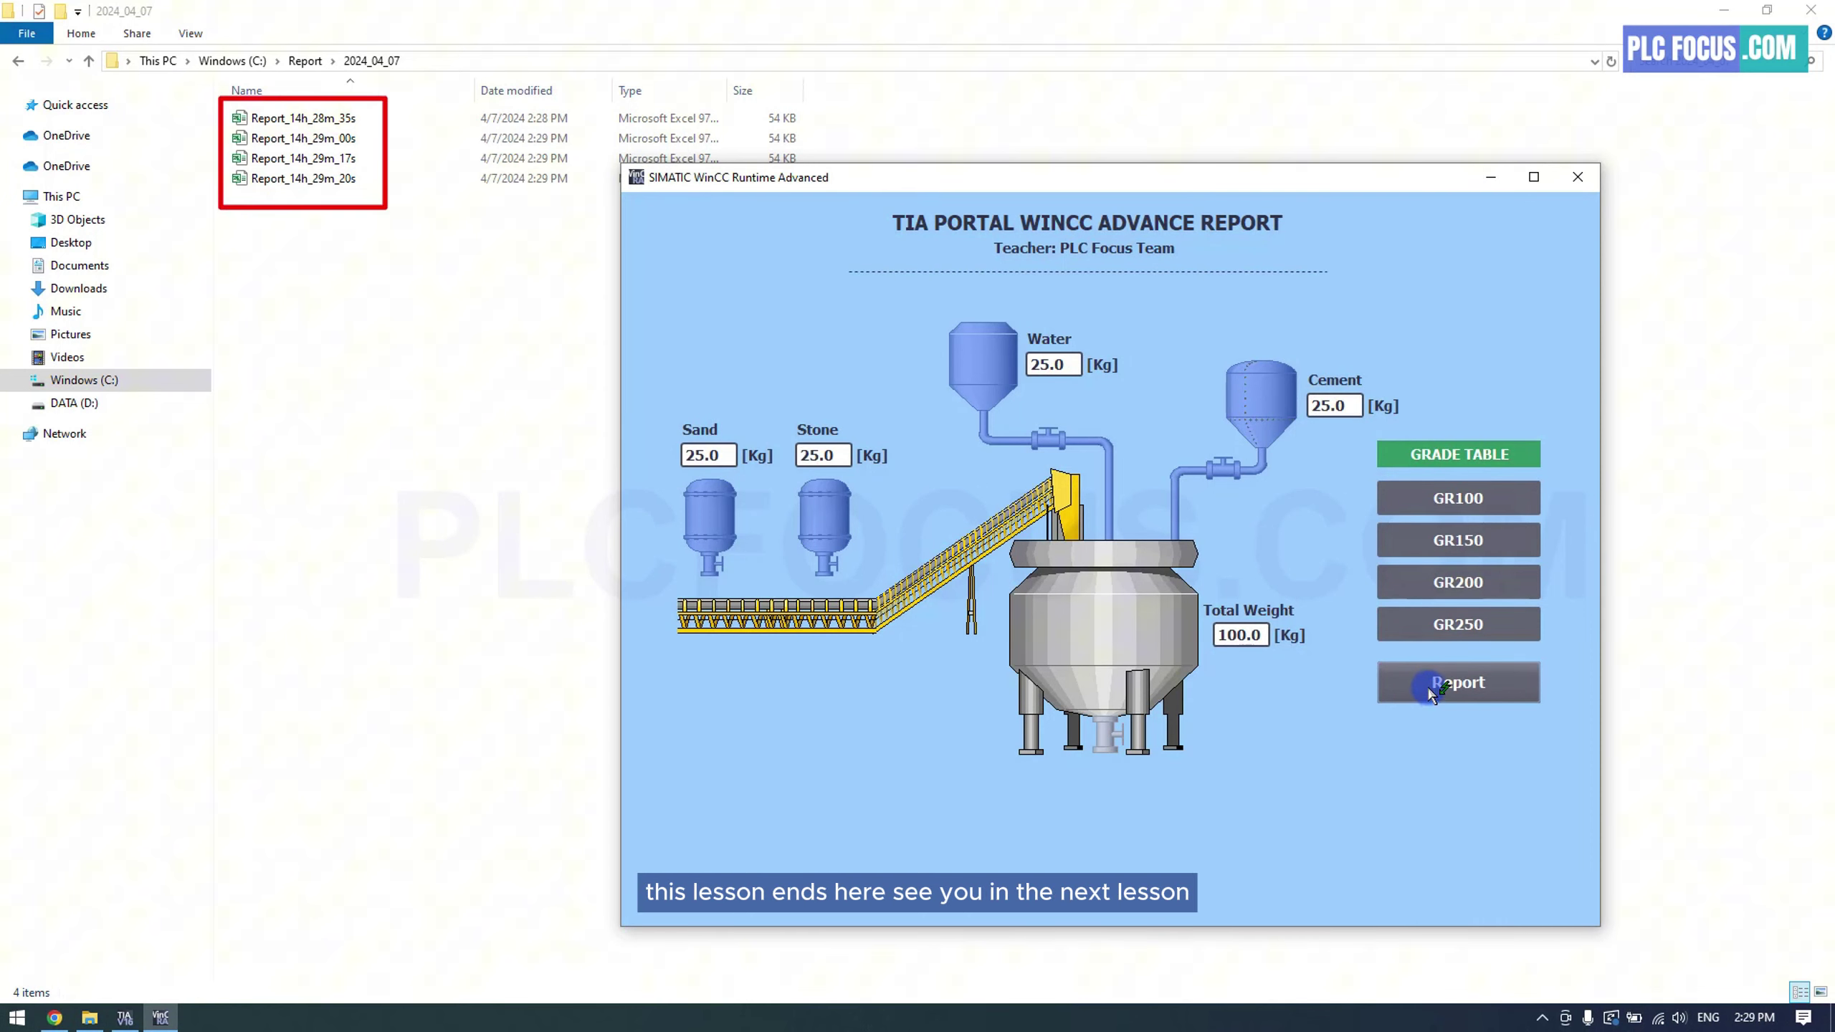
click(1431, 688)
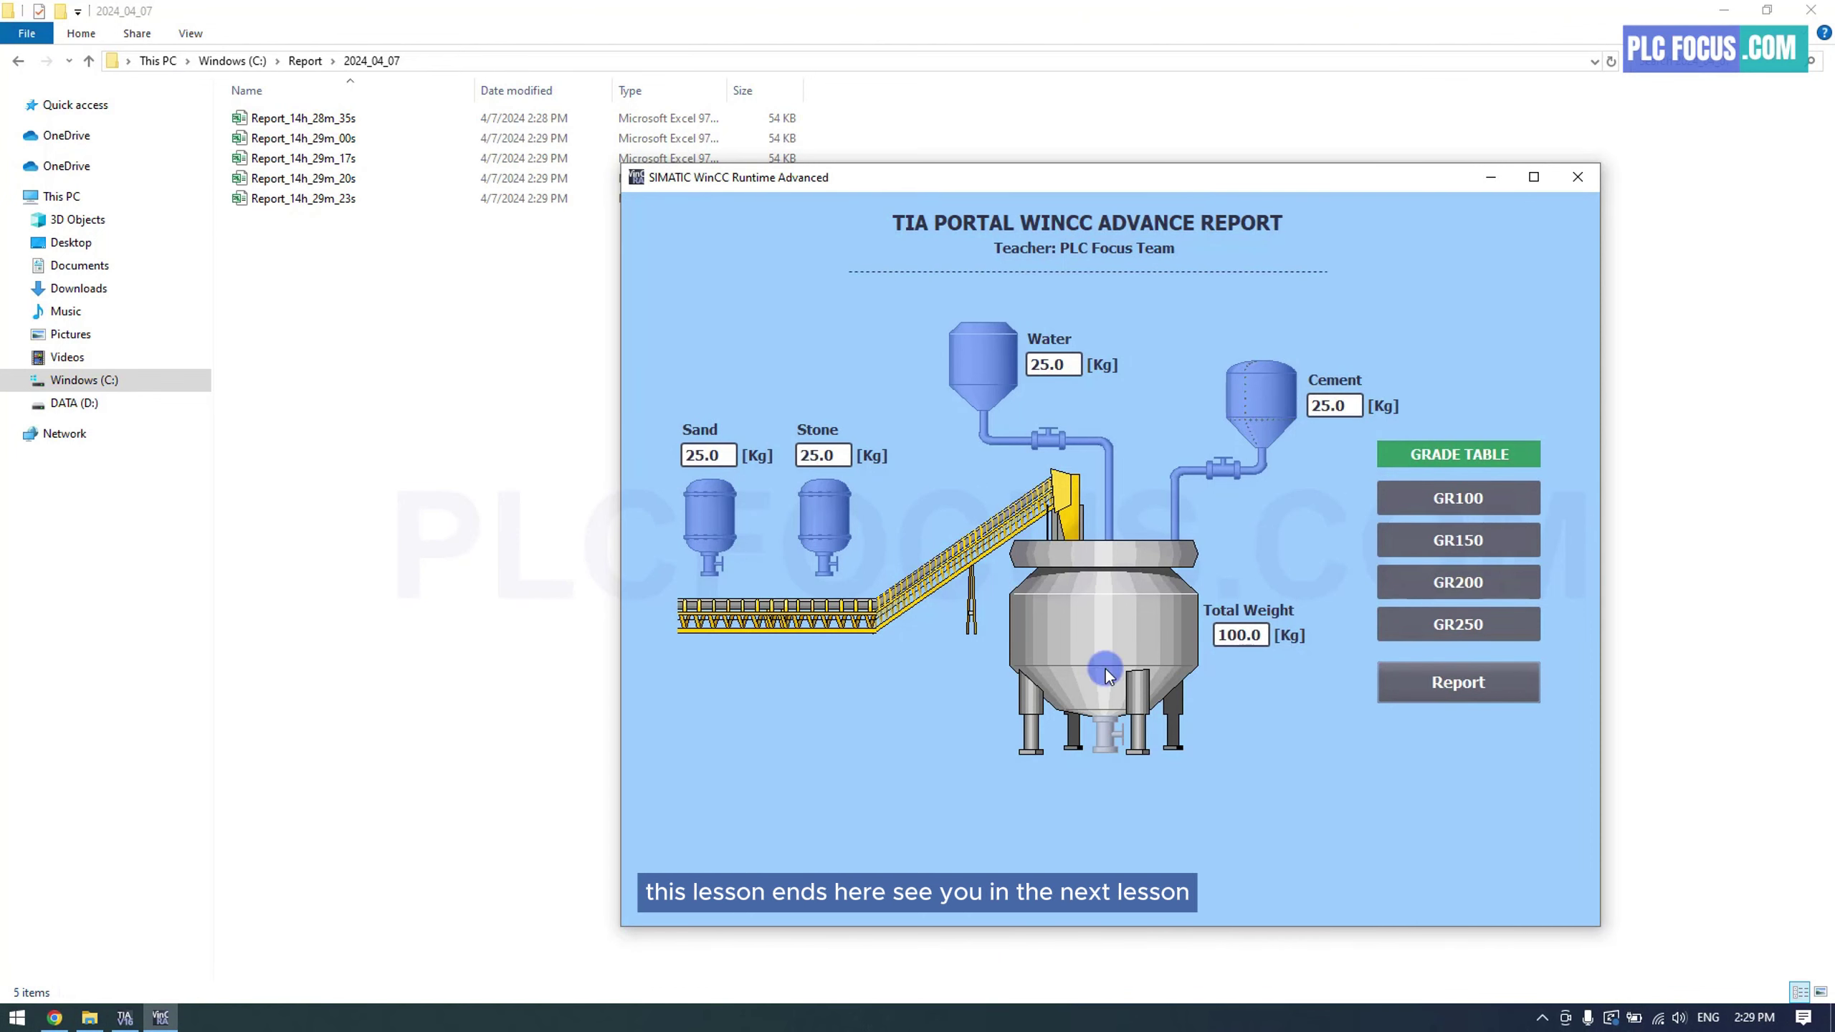